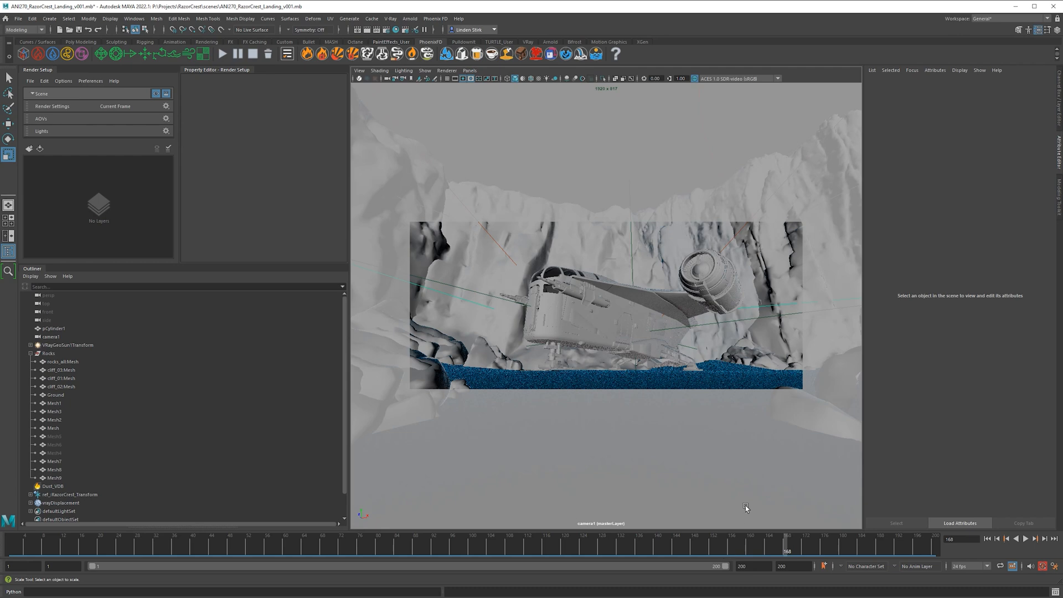
Step: Move the timeline to frame 131 and create a render layer named Ship
{"action": "left_click_drag", "start_coordinate": [716, 549], "coordinate": [619, 565]}
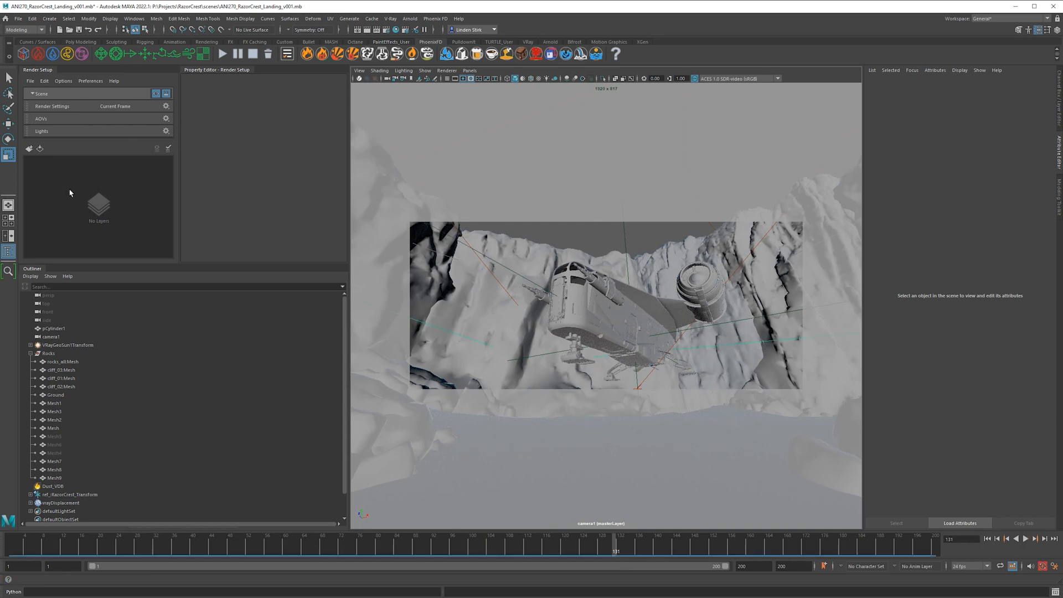
{"action": "left_click", "coordinate": [28, 149]}
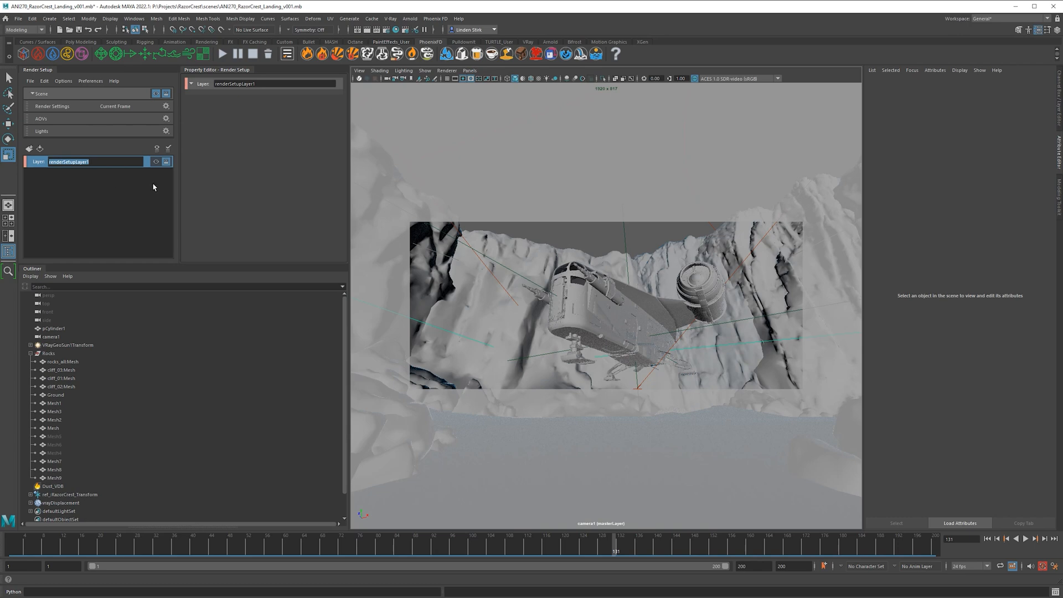
{"action": "type", "text": "Ship"}
{"action": "key", "text": "Return"}
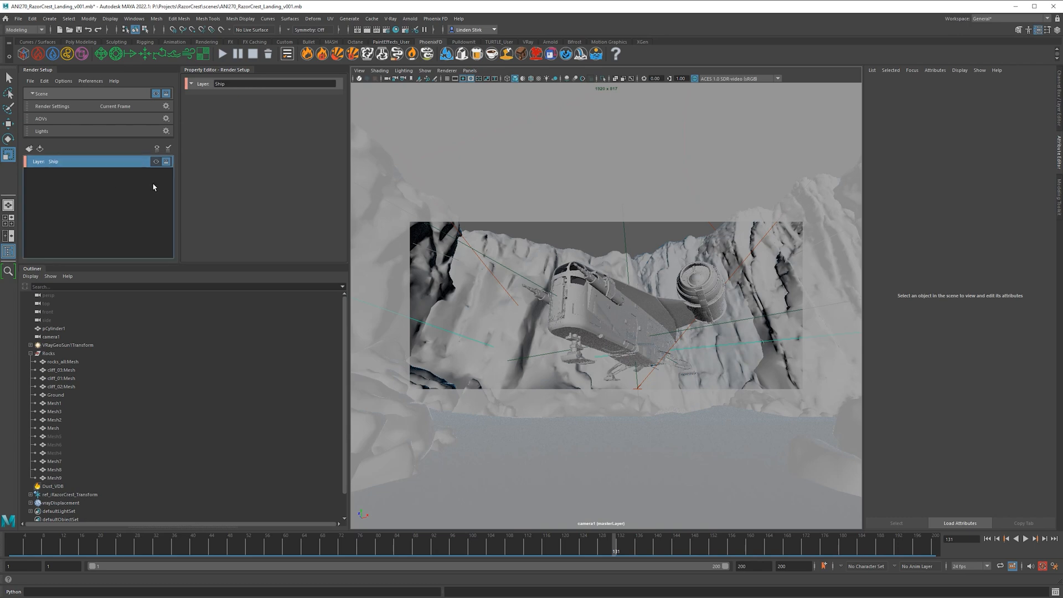
Step: Create a collection in the Ship layer and add the RazorCrest transform node to it
{"action": "right_click", "coordinate": [115, 160]}
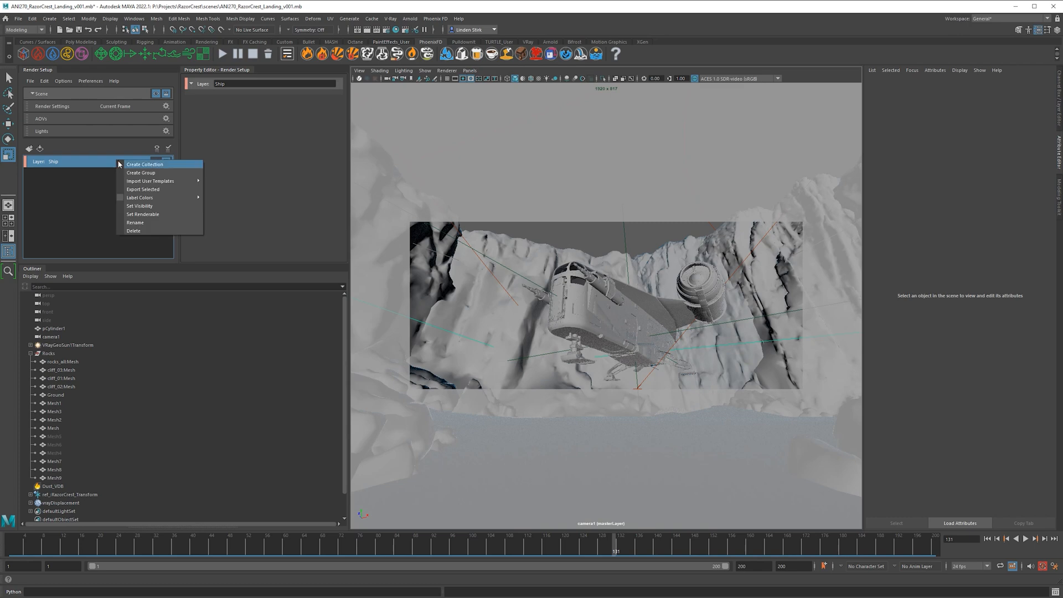
{"action": "left_click", "coordinate": [124, 164]}
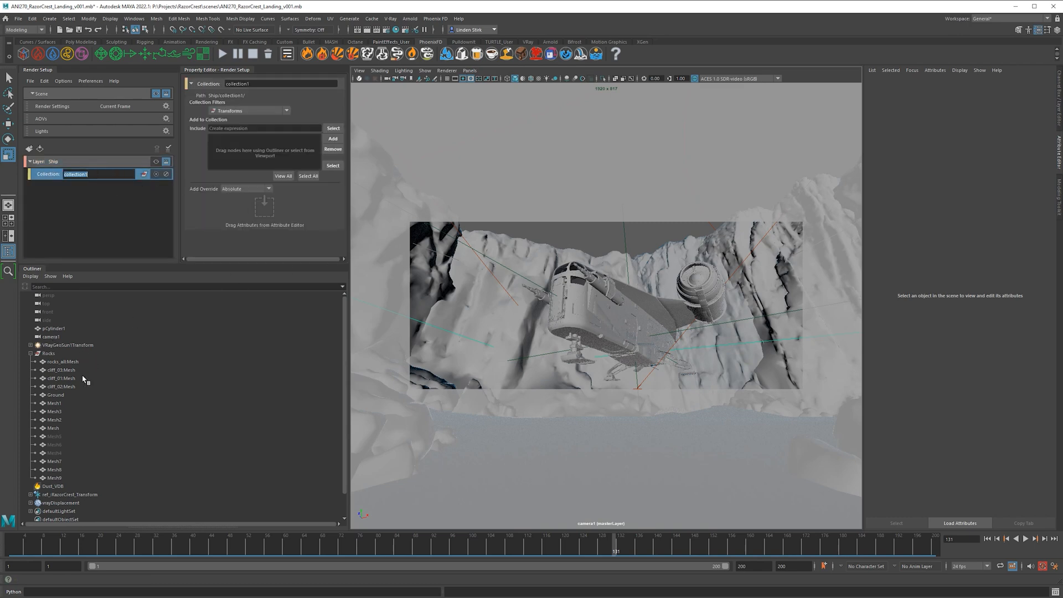
{"action": "left_click", "coordinate": [51, 496]}
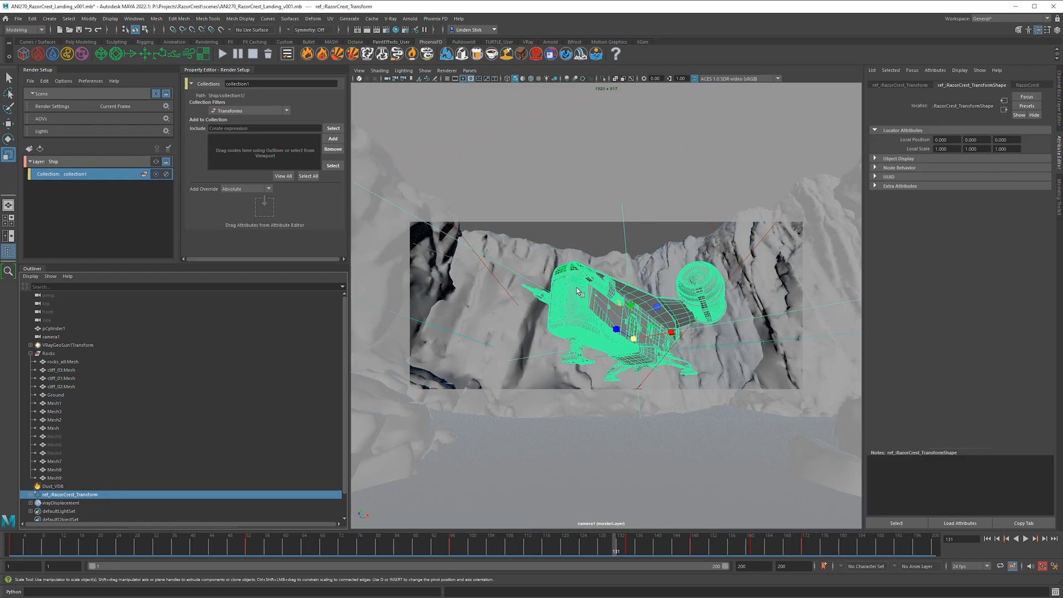
{"action": "left_click", "coordinate": [332, 138]}
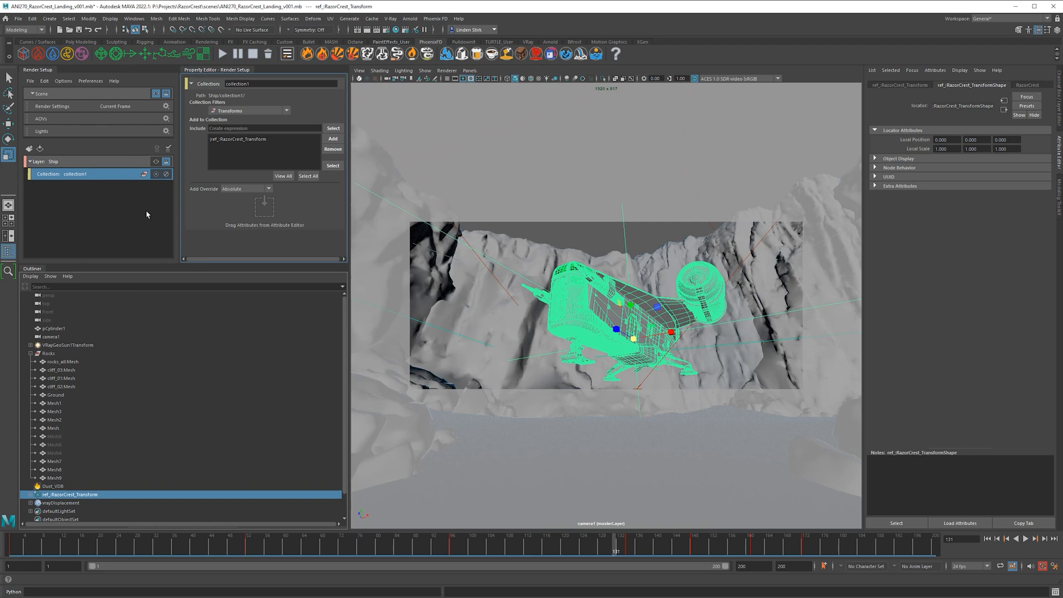
Step: Make the Ship layer the visible layer and render a test frame of it
{"action": "left_click", "coordinate": [156, 162]}
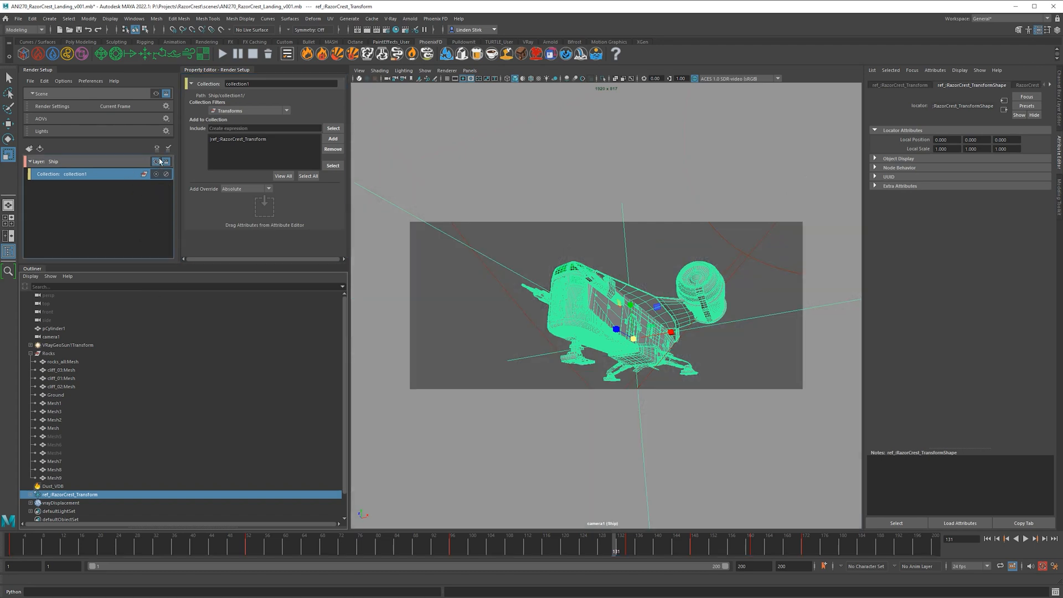
{"action": "left_click", "coordinate": [672, 247]}
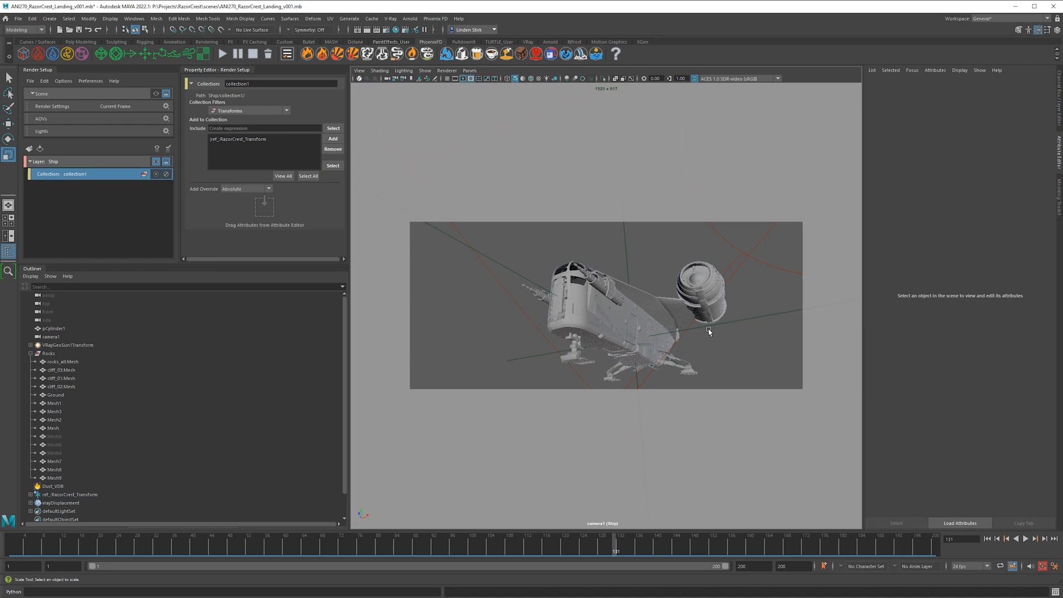
{"action": "left_click", "coordinate": [367, 29]}
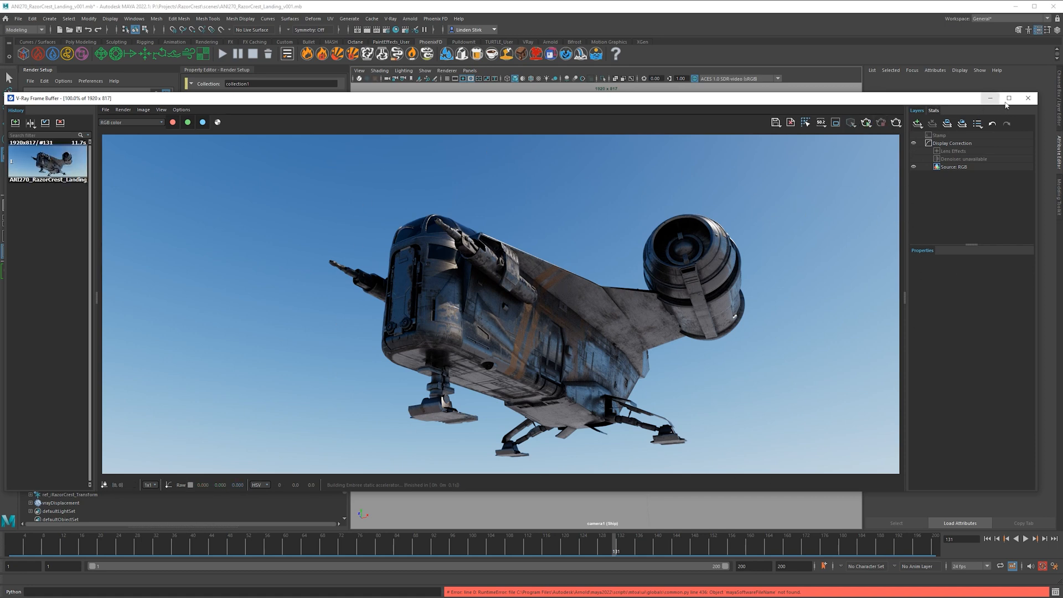
{"action": "left_click", "coordinate": [1028, 98]}
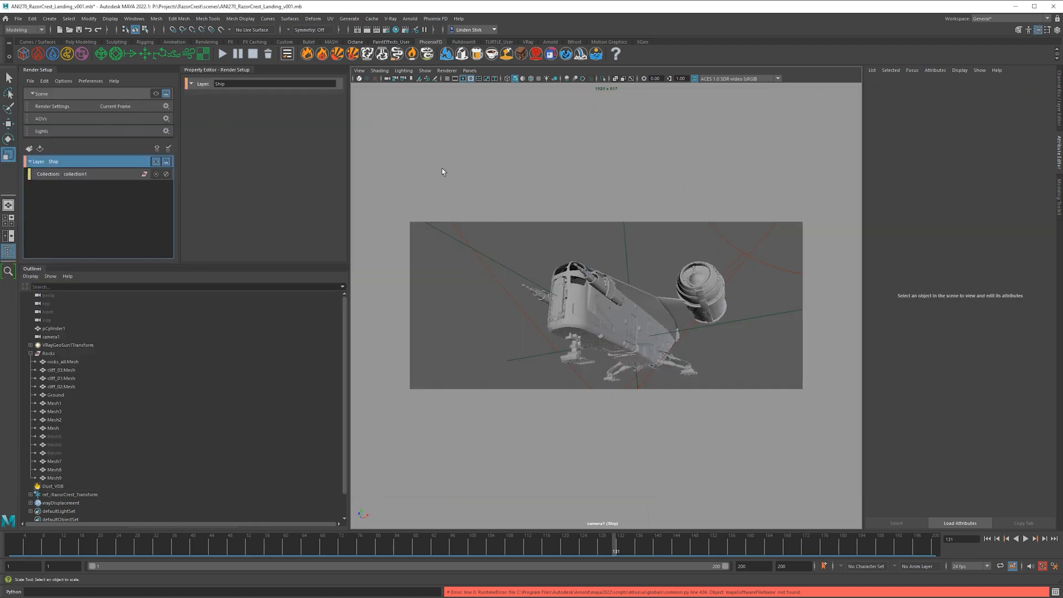
Step: Create an absolute override for the V-Ray environment's background texture on the Ship layer and set its colour to black
{"action": "left_click", "coordinate": [386, 29]}
{"action": "left_click_drag", "start_coordinate": [235, 101], "coordinate": [417, 86]}
{"action": "left_click", "coordinate": [381, 122]}
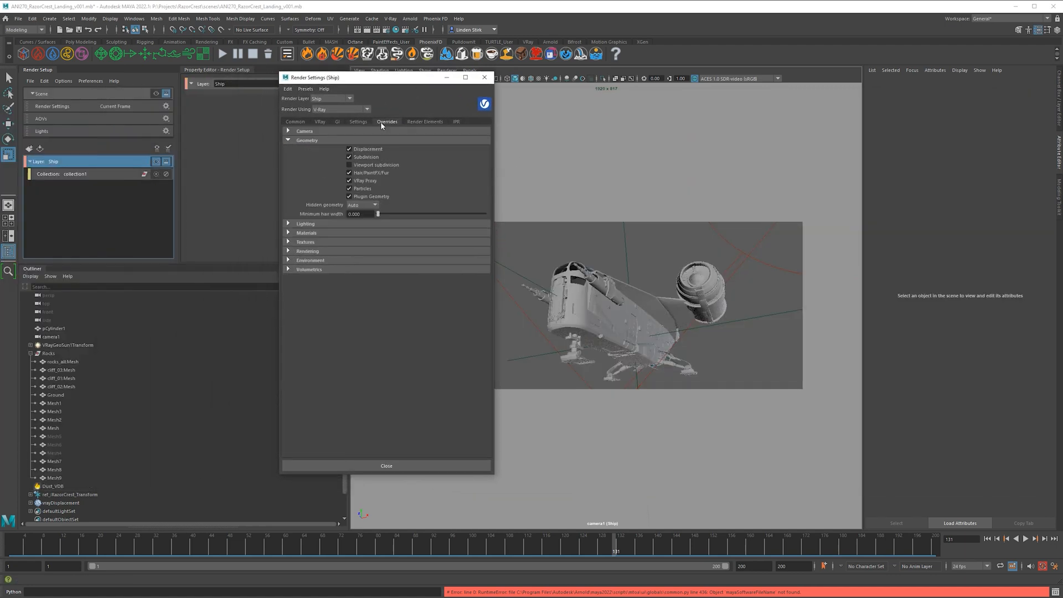
{"action": "left_click", "coordinate": [309, 260]}
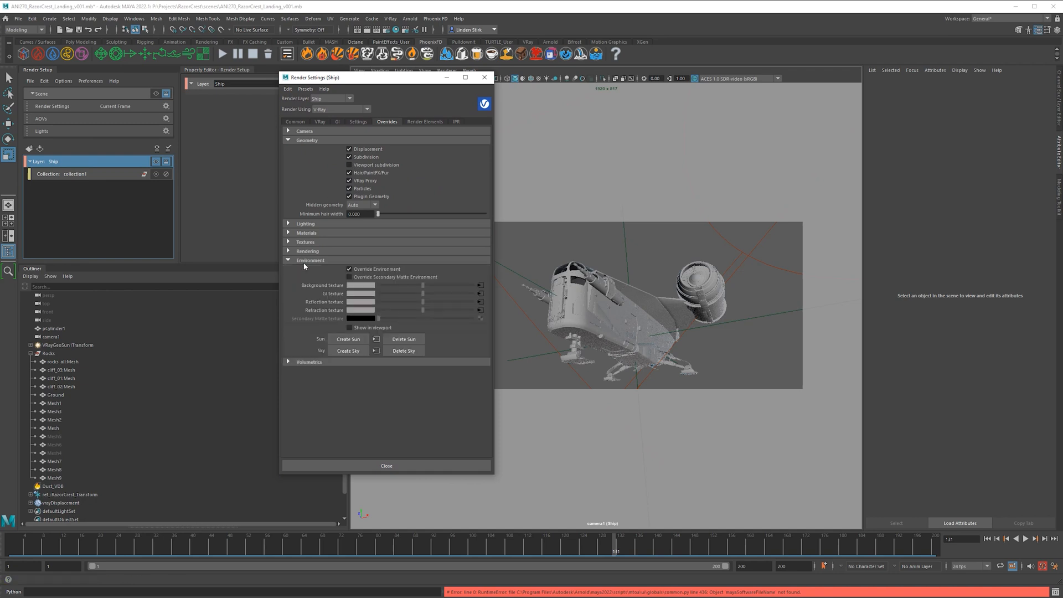
{"action": "right_click", "coordinate": [332, 287]}
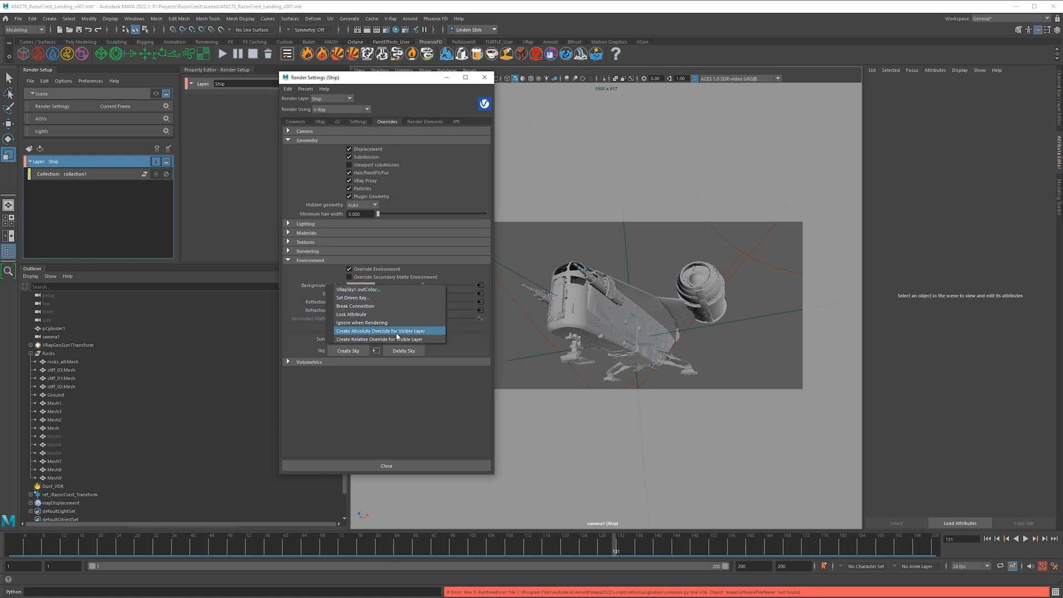
{"action": "left_click", "coordinate": [424, 332]}
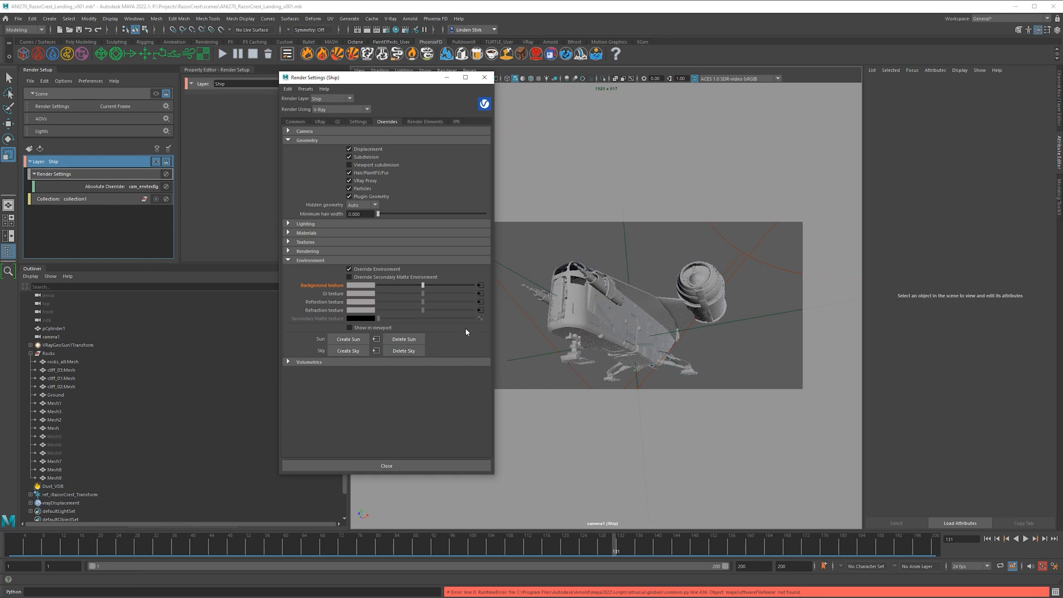
{"action": "left_click", "coordinate": [356, 285]}
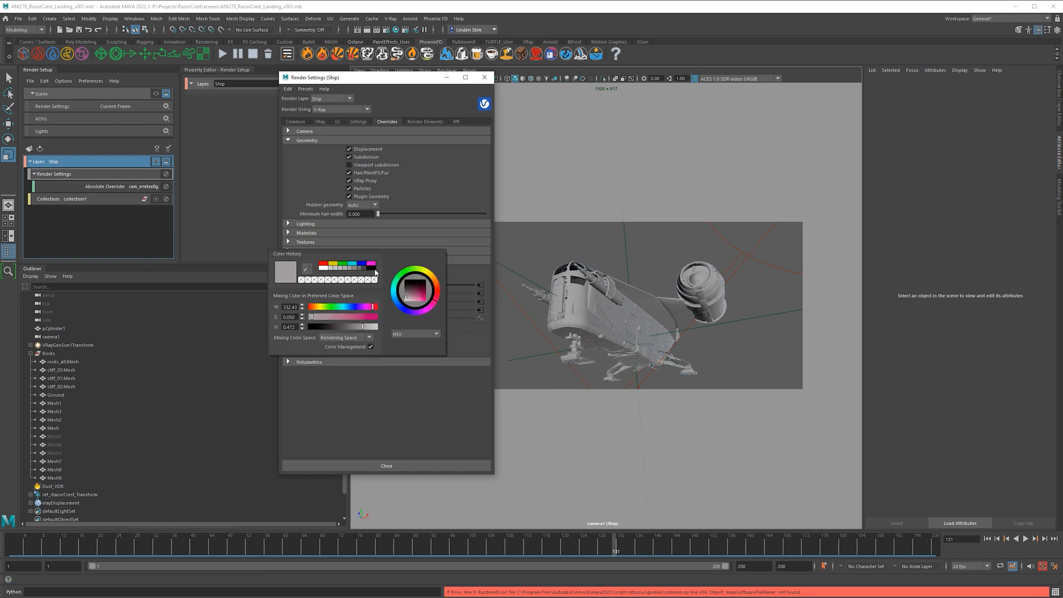
{"action": "left_click", "coordinate": [374, 271]}
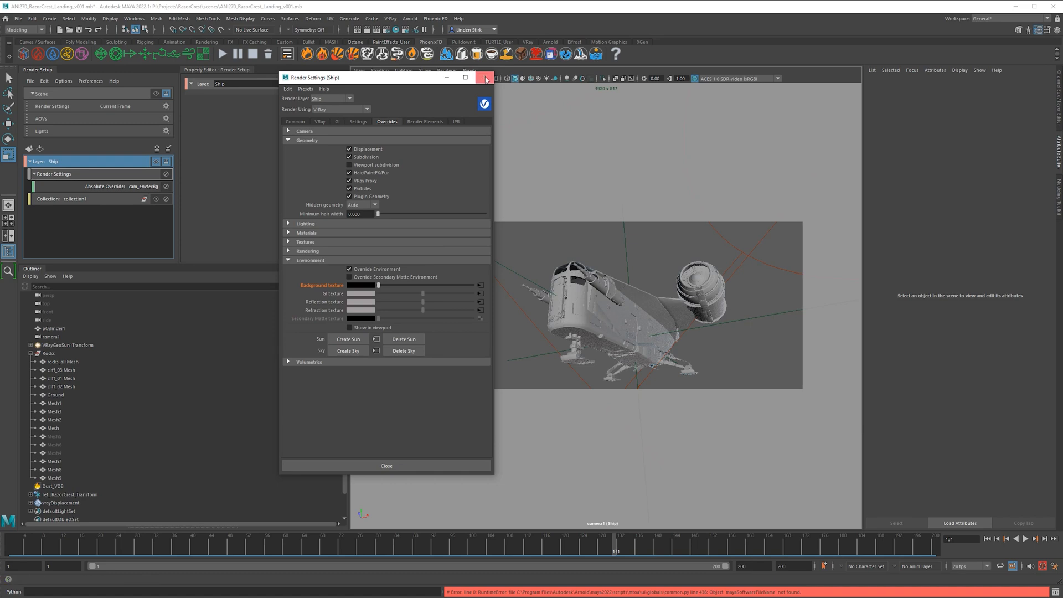
{"action": "left_click", "coordinate": [485, 78]}
Step: Render the Ship layer with the black background and inspect its alpha channel
{"action": "left_click", "coordinate": [367, 30]}
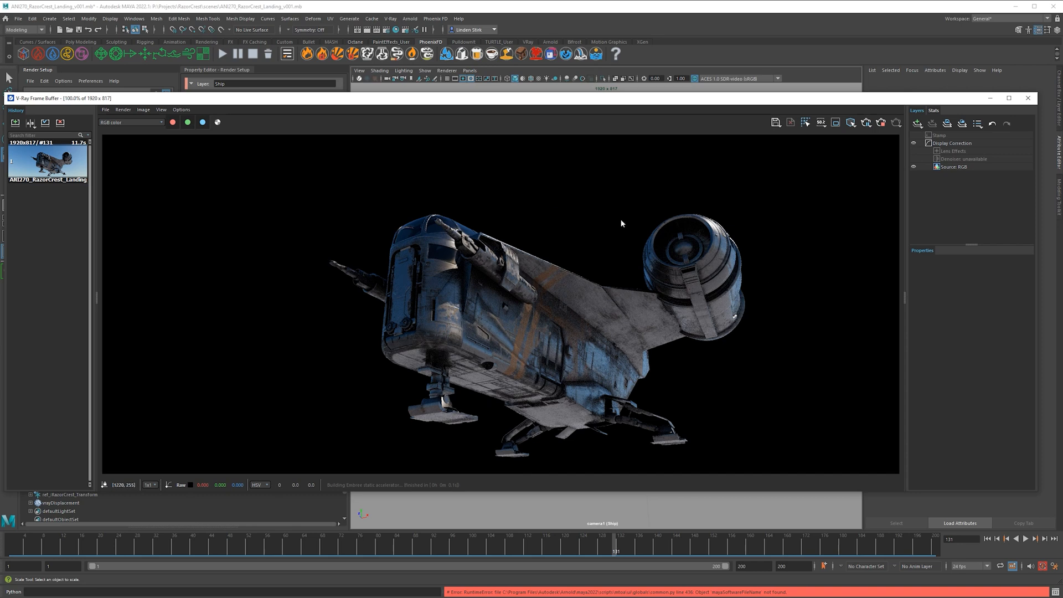
{"action": "left_click", "coordinate": [219, 123]}
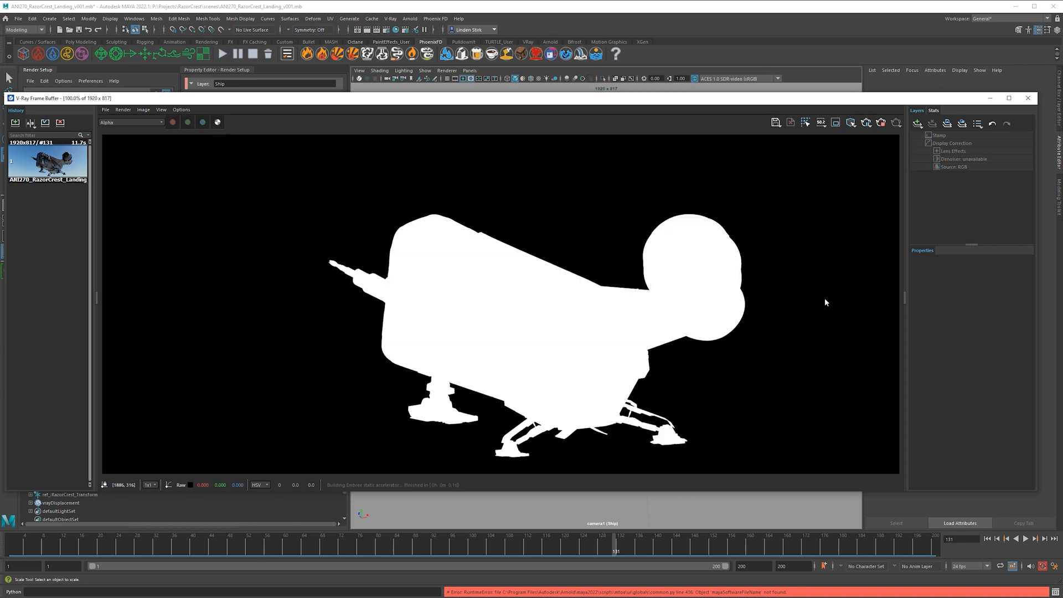
{"action": "left_click", "coordinate": [217, 122]}
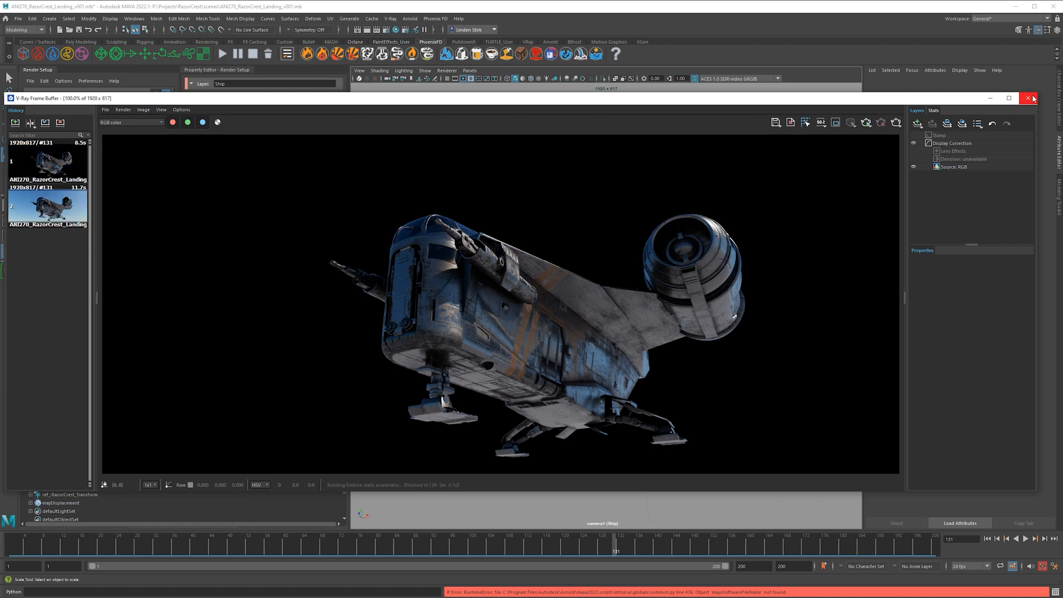
{"action": "left_click", "coordinate": [1028, 98]}
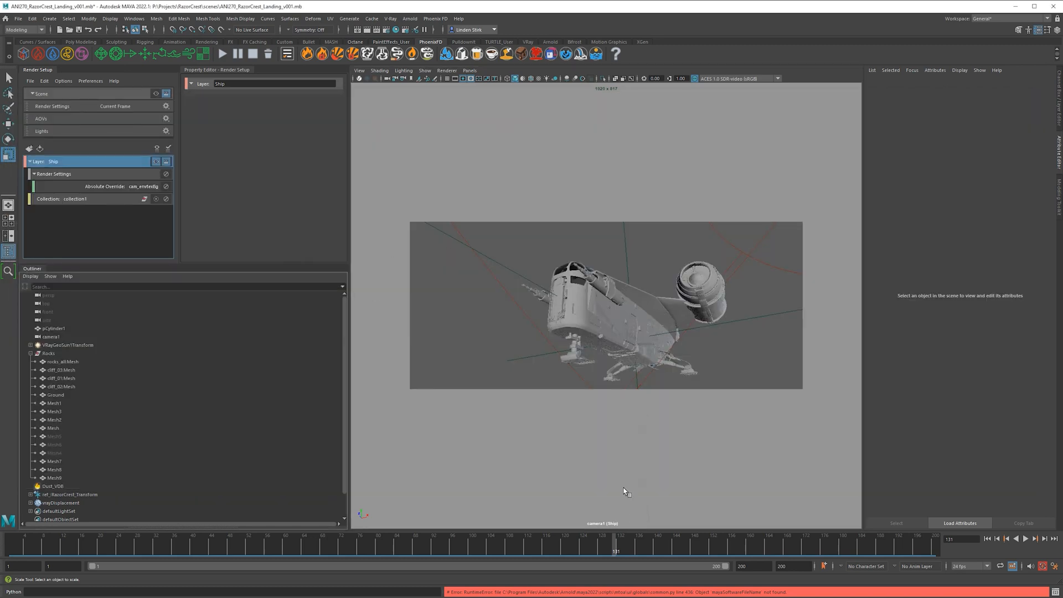
Step: Play the animation to frame 172 and add a second collection containing the Rocks group to the Ship layer
{"action": "key", "text": "alt+v"}
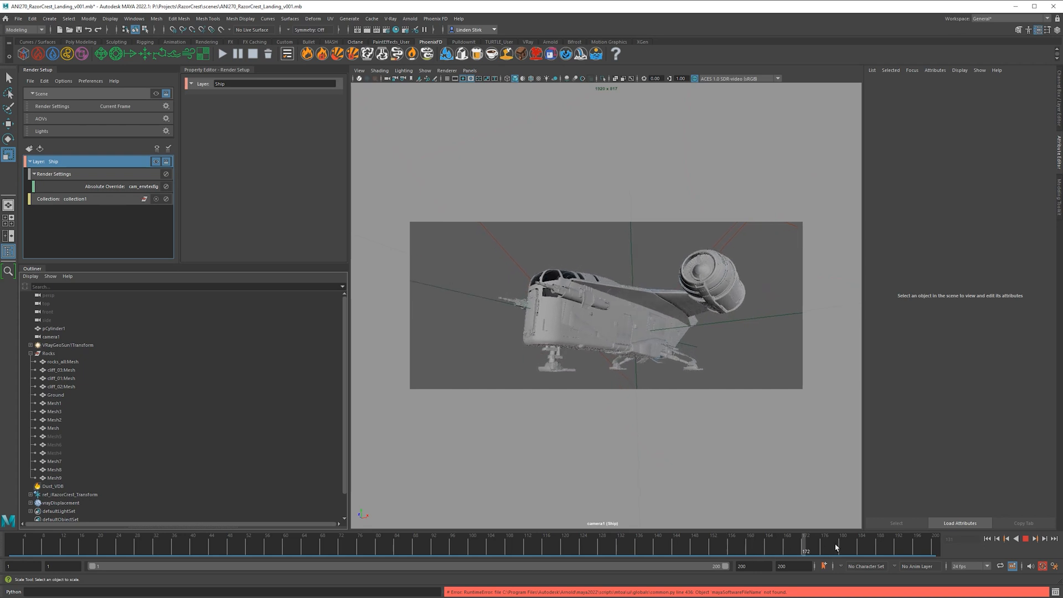
{"action": "key", "text": "alt+v"}
{"action": "right_click", "coordinate": [61, 164]}
{"action": "left_click", "coordinate": [103, 169]}
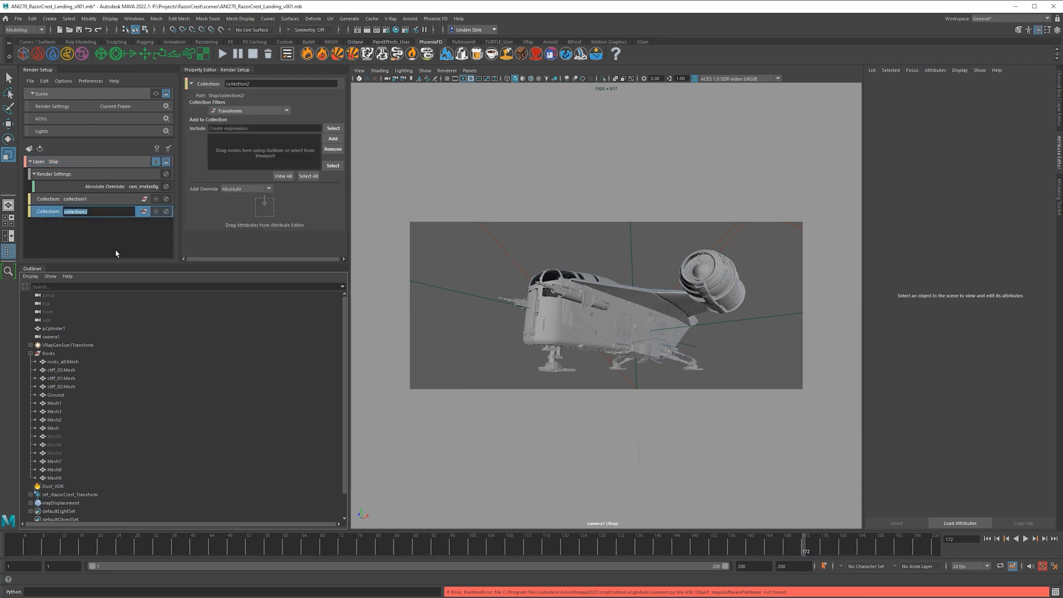
{"action": "left_click", "coordinate": [68, 258]}
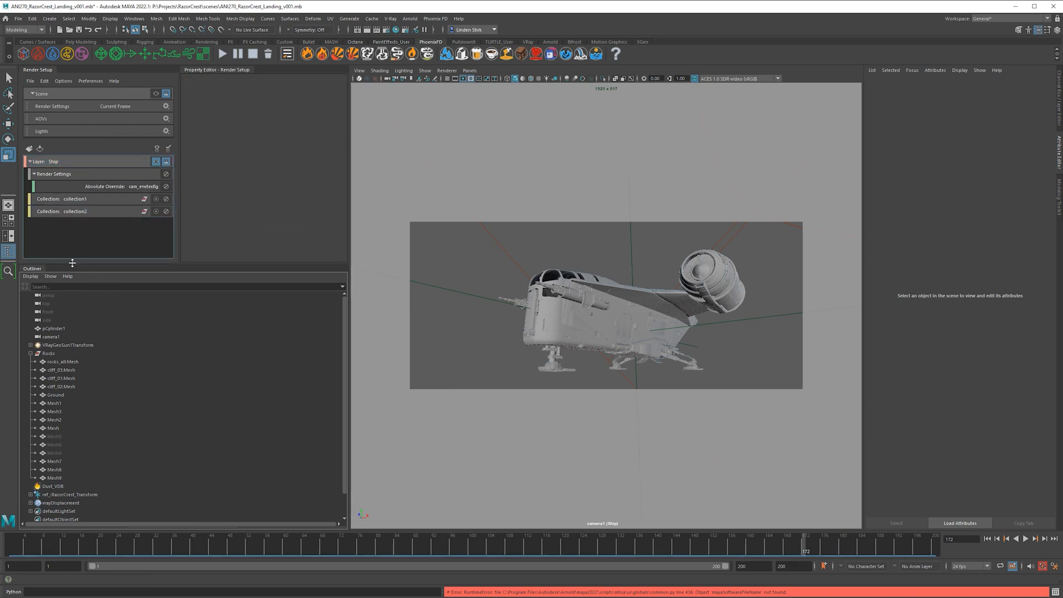
{"action": "left_click", "coordinate": [48, 353]}
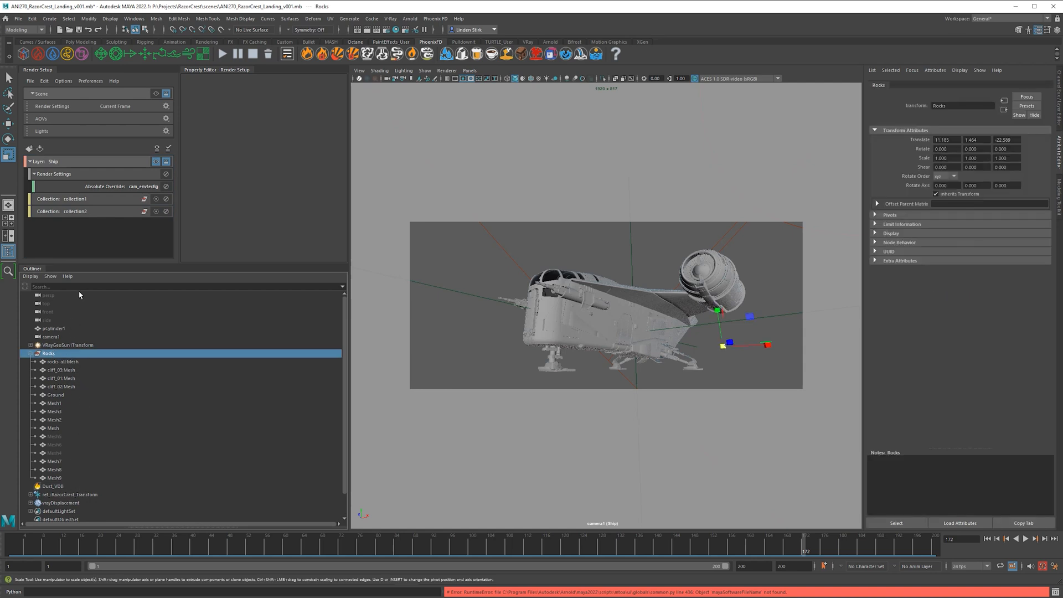
{"action": "left_click", "coordinate": [93, 215]}
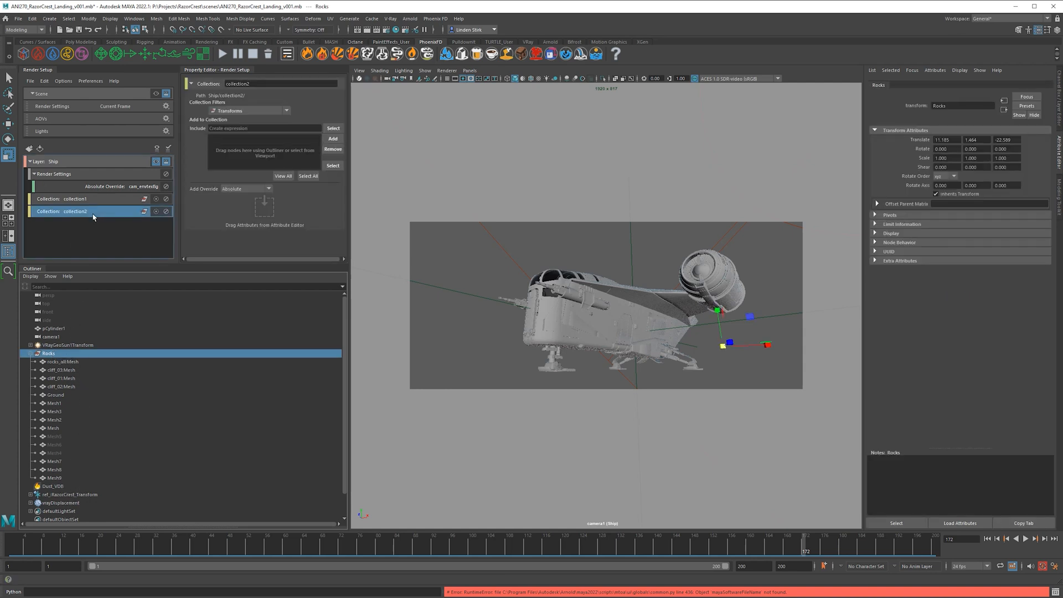
{"action": "left_click", "coordinate": [333, 139]}
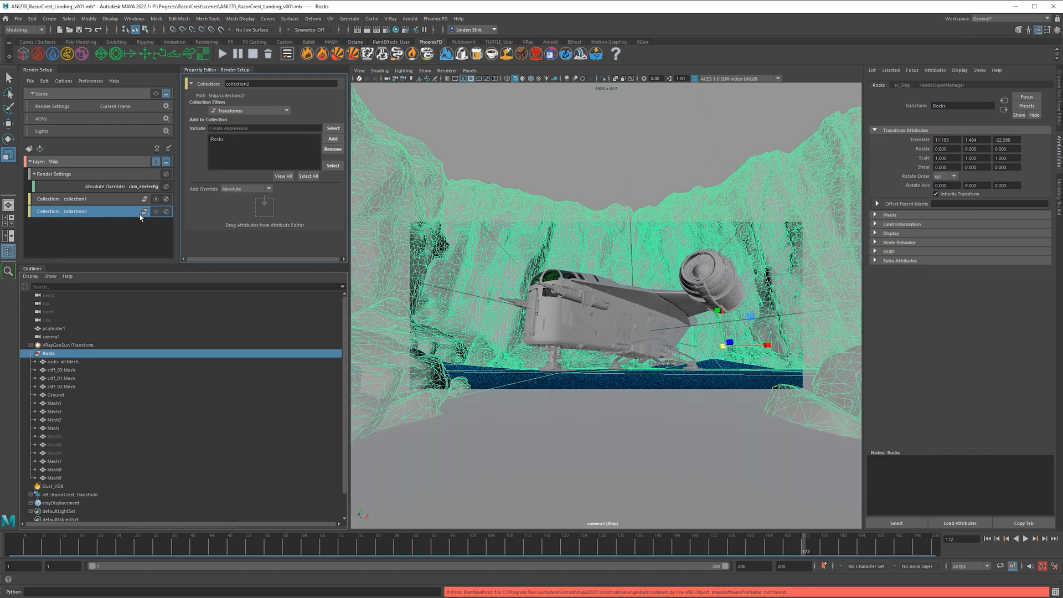
Step: Rename the collection that holds the Rocks group as rocks
{"action": "double_click", "coordinate": [80, 212]}
{"action": "type", "text": "r"}
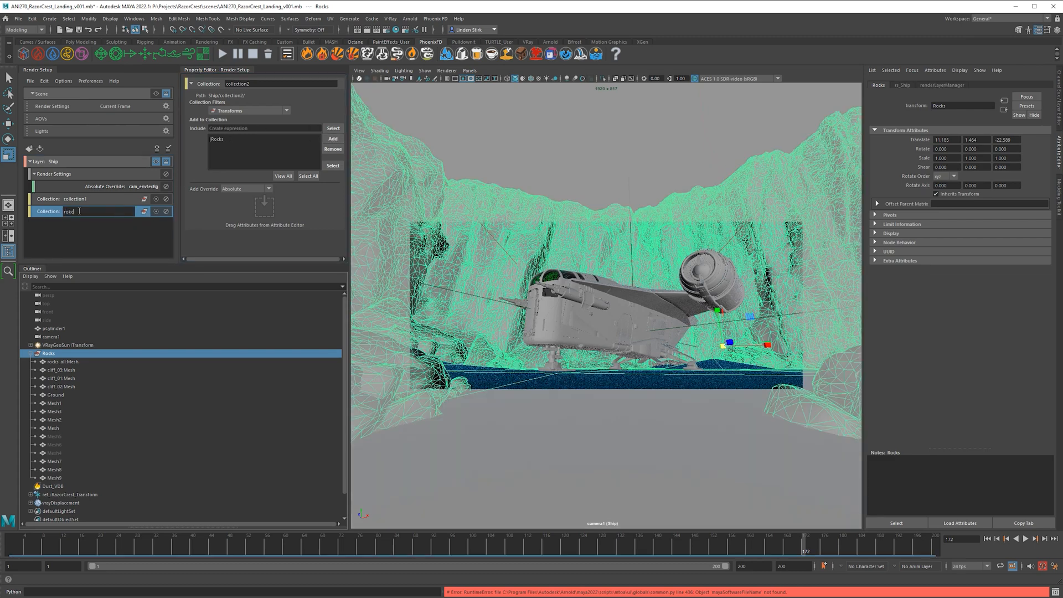
{"action": "type", "text": "ocks"}
{"action": "key", "text": "Return"}
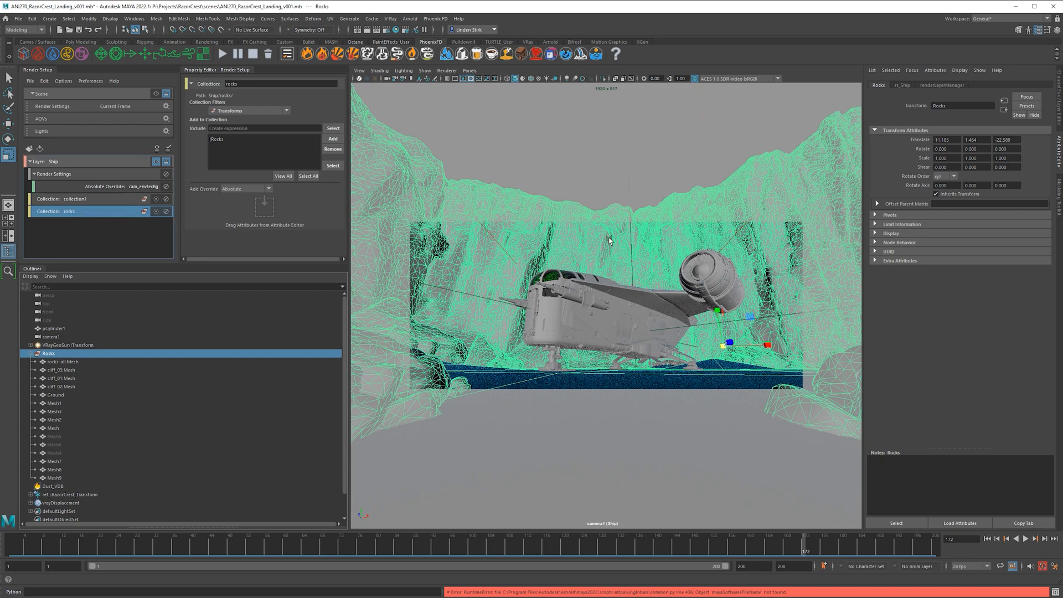
Step: Examine the cliff and rock meshes around the ship by selecting them individually in the camera view
{"action": "left_click", "coordinate": [551, 191]}
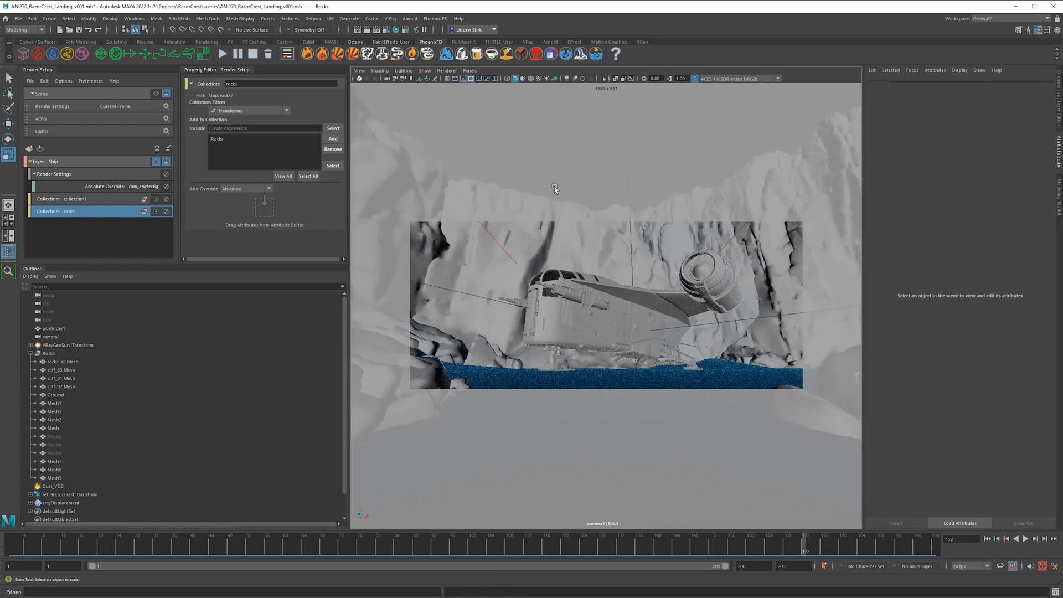
{"action": "left_click", "coordinate": [547, 232]}
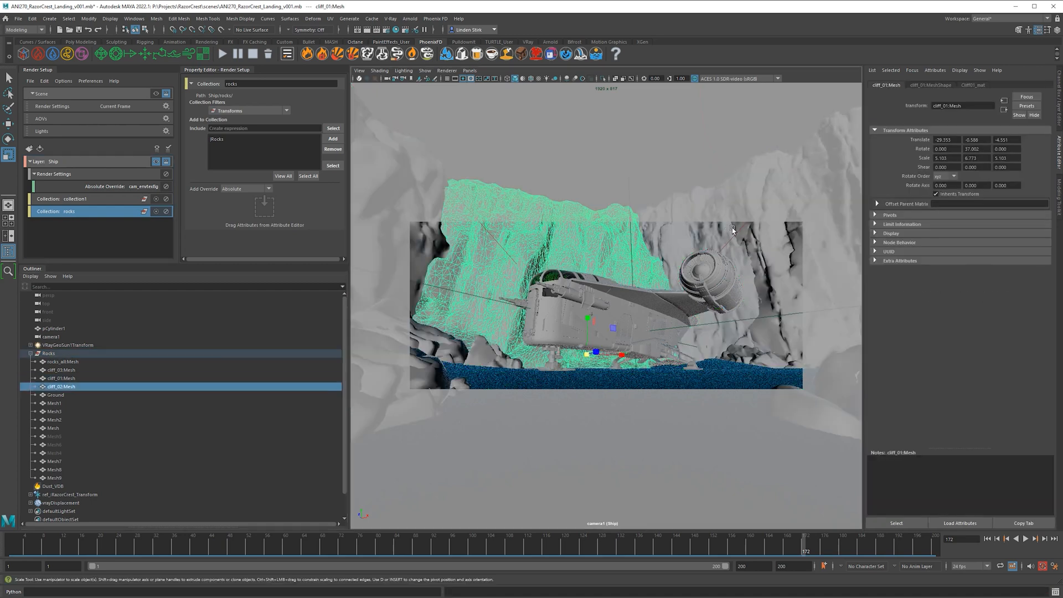
{"action": "left_click", "coordinate": [729, 231]}
{"action": "left_click", "coordinate": [822, 386]}
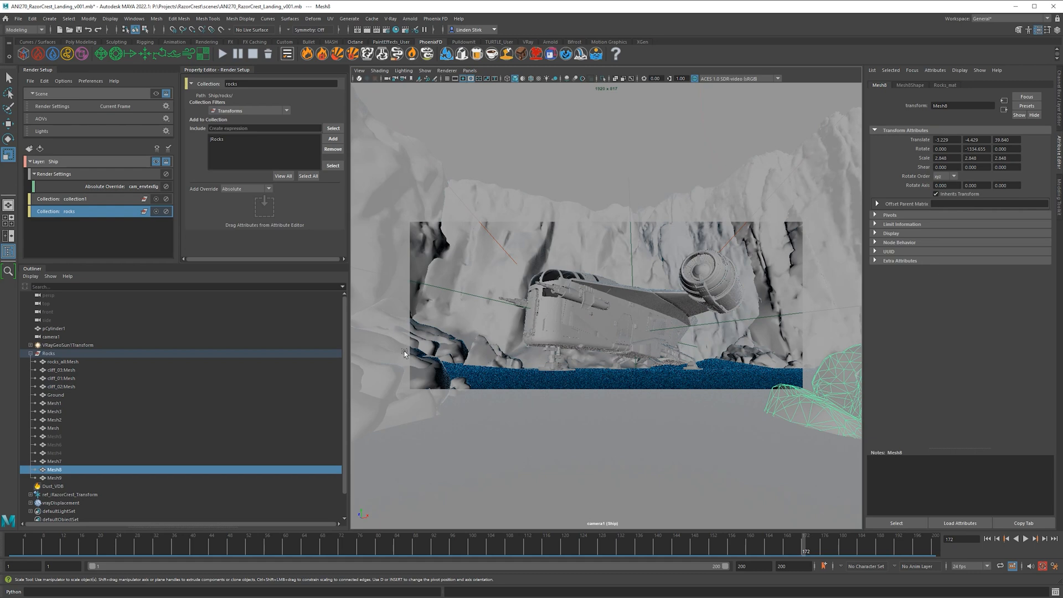
{"action": "left_click", "coordinate": [430, 378]}
{"action": "left_click", "coordinate": [592, 245]}
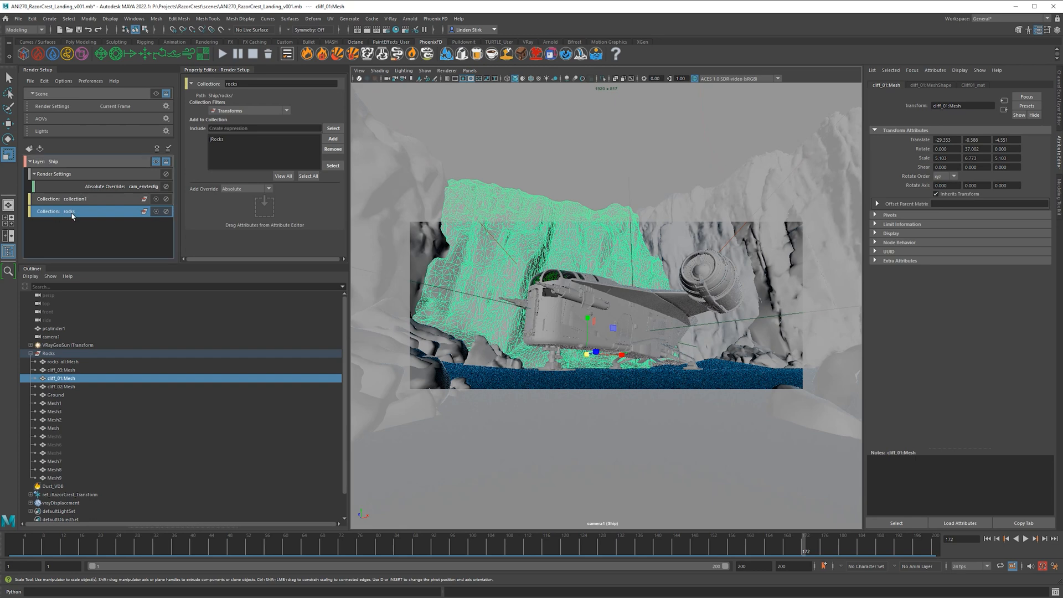
{"action": "left_click", "coordinate": [684, 215]}
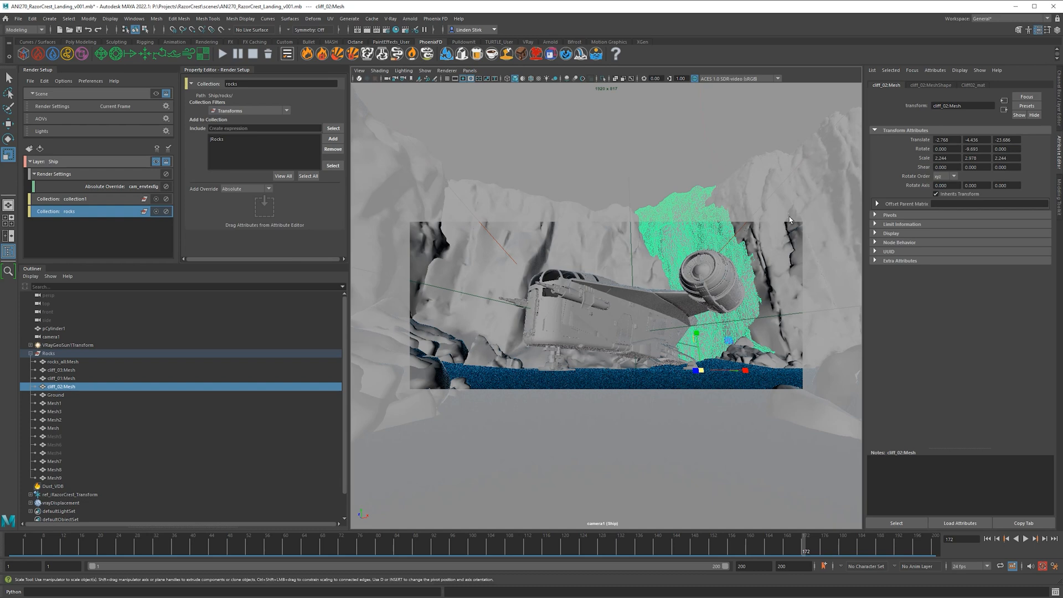
{"action": "left_click", "coordinate": [575, 233]}
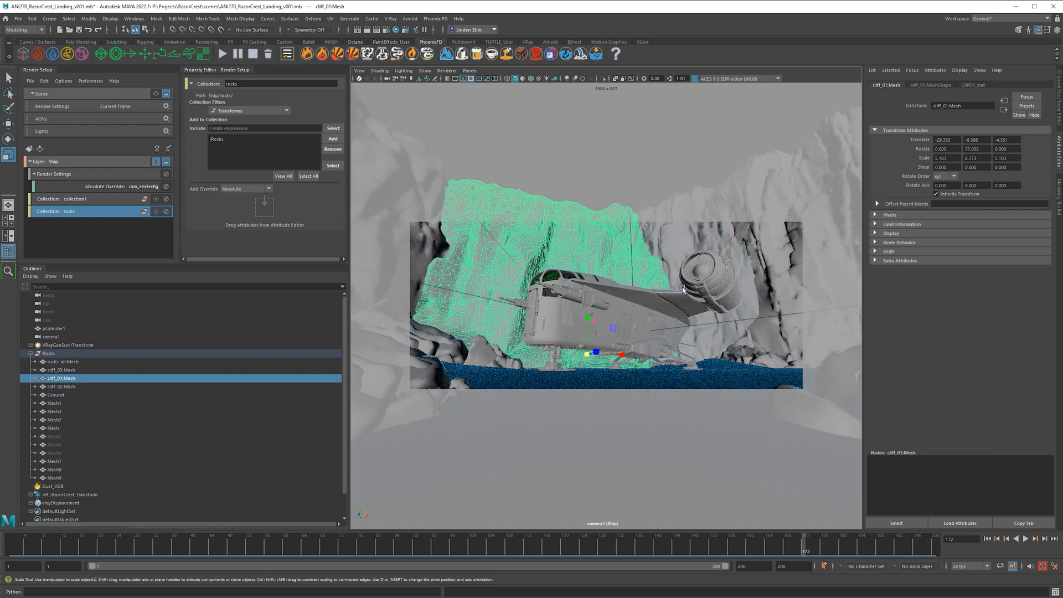
Step: Create an absolute override for cliff_01's Primary Visibility in the Ship layer and turn that visibility off
{"action": "left_click", "coordinate": [926, 86]}
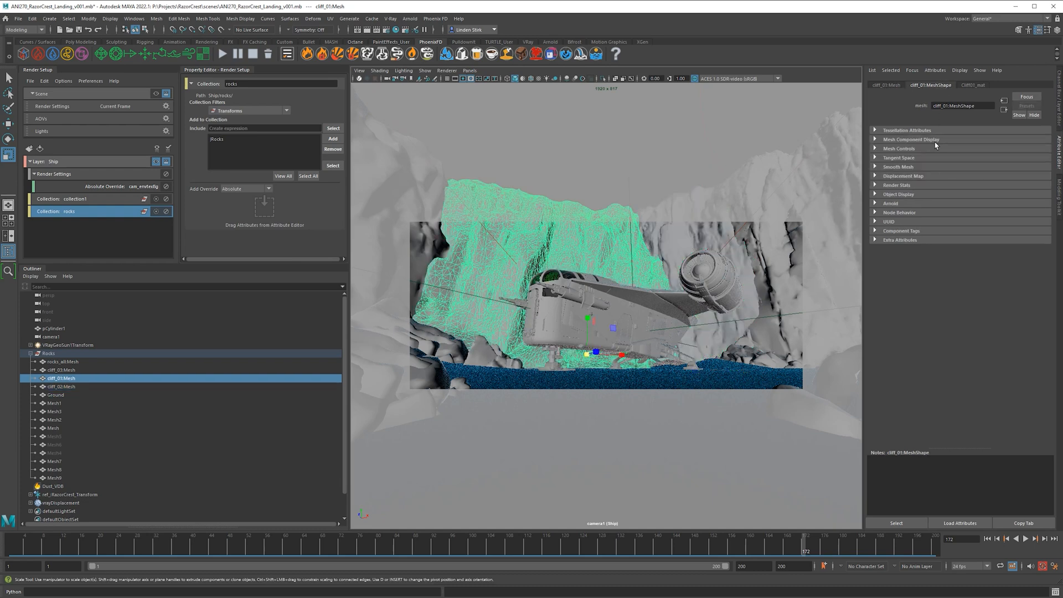
{"action": "left_click", "coordinate": [913, 185]}
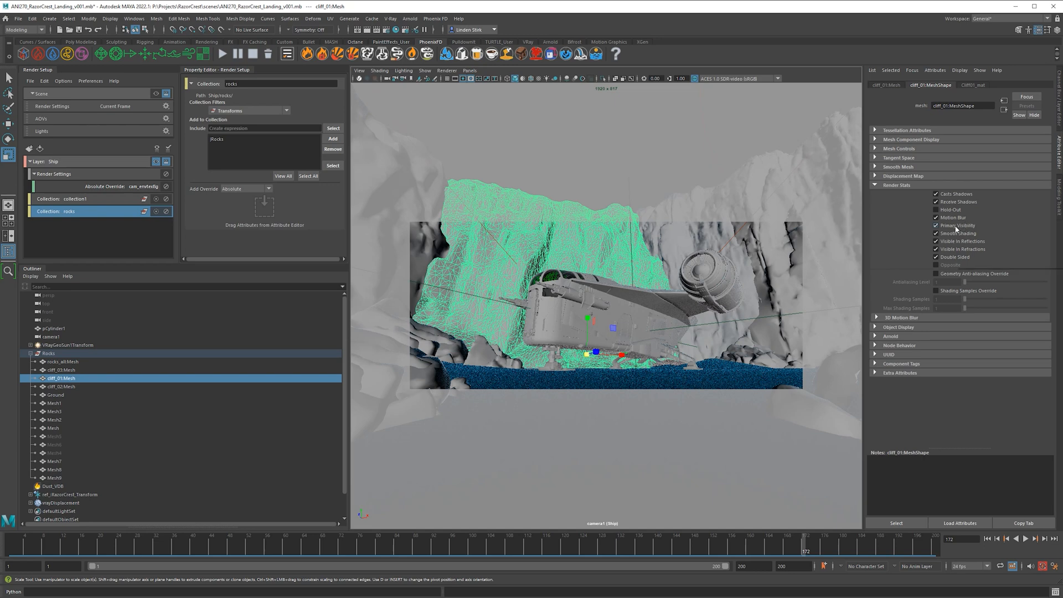
{"action": "right_click", "coordinate": [956, 228]}
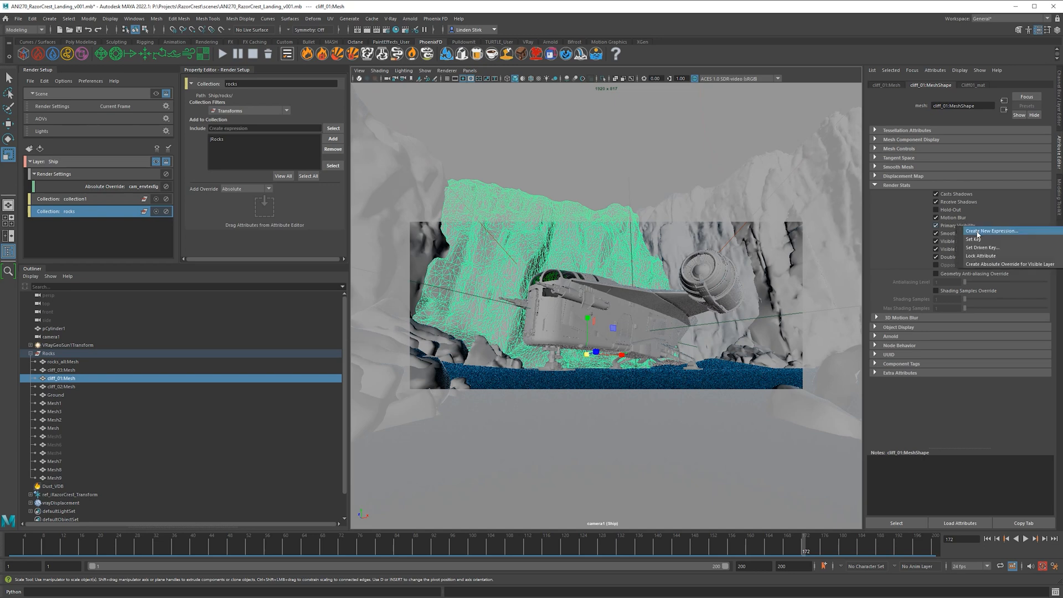
{"action": "left_click", "coordinate": [992, 265]}
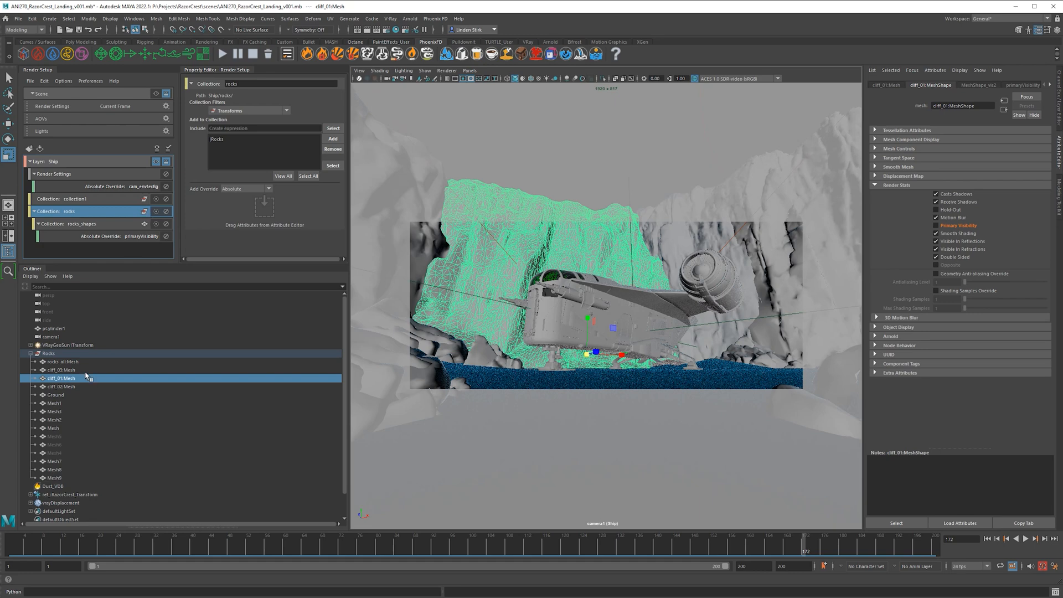
Step: Examine the rocks_shapes sub-collection's filter and include expression, its primaryVisibility override and the Rocks group it covers
{"action": "left_click", "coordinate": [32, 355]}
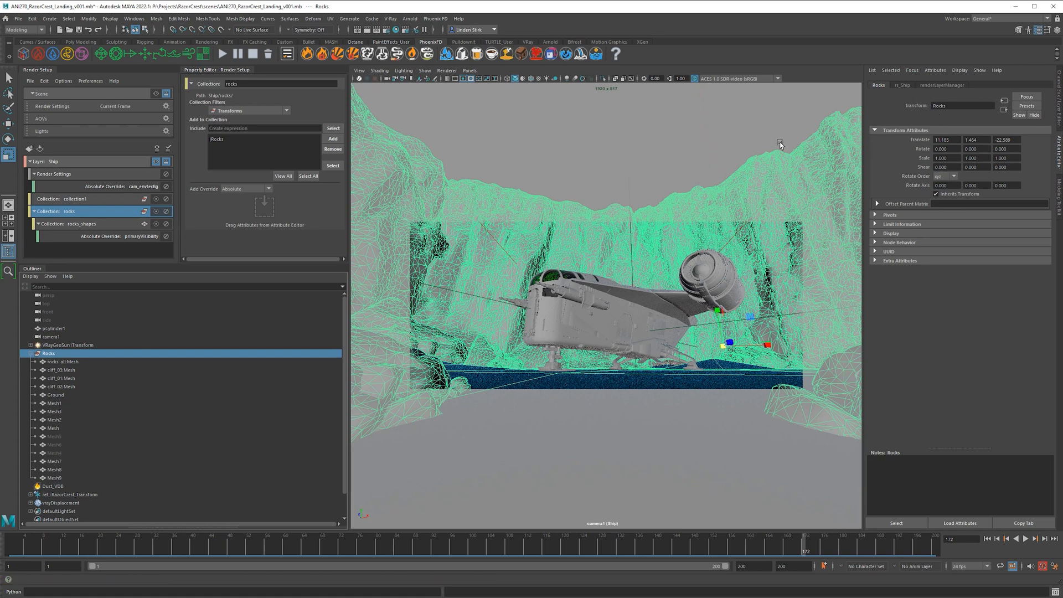
{"action": "left_click", "coordinate": [92, 224]}
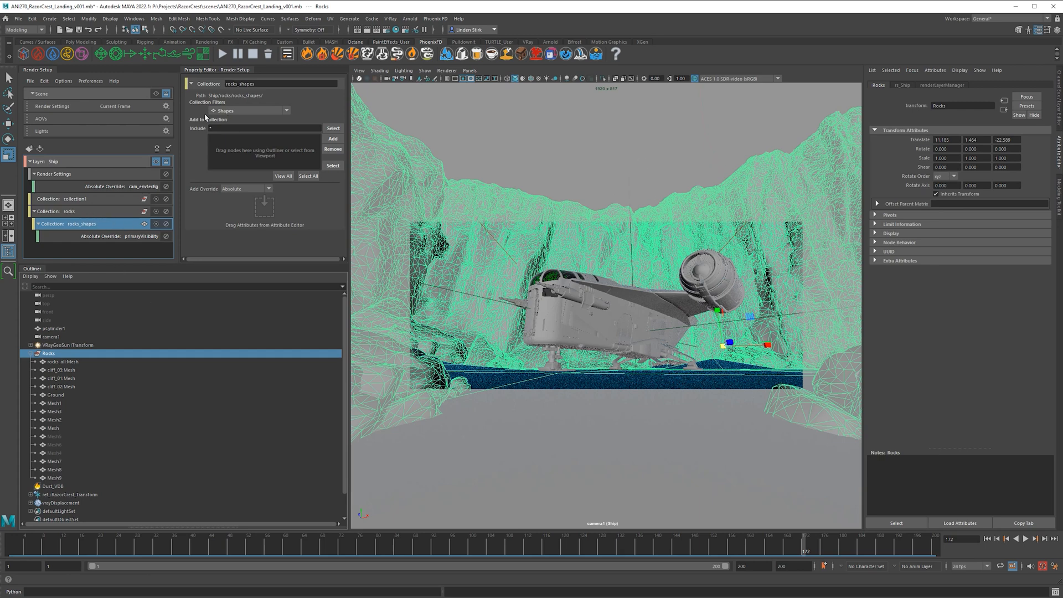
{"action": "left_click", "coordinate": [213, 128]}
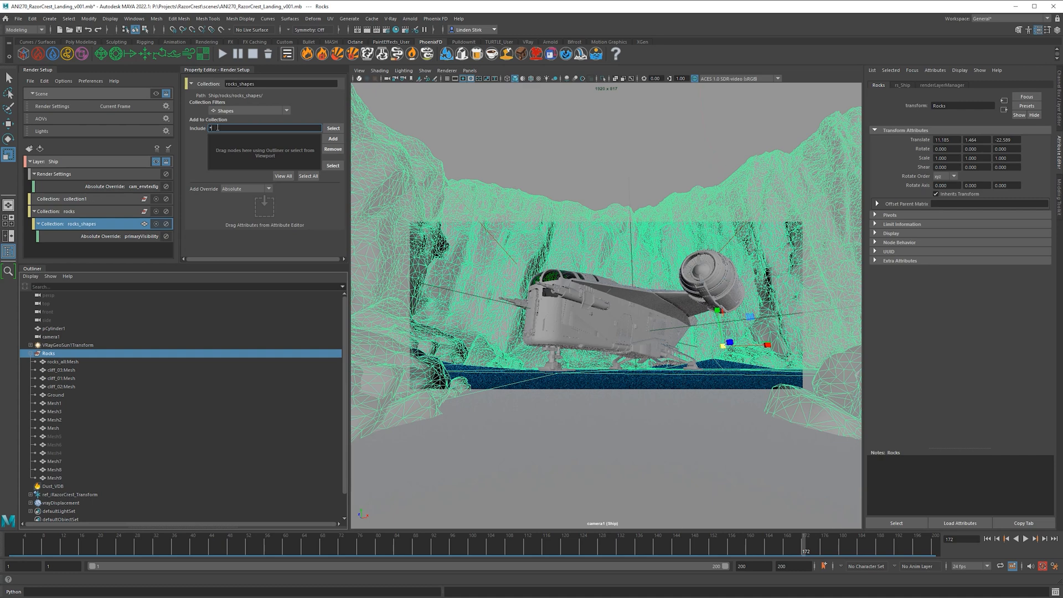
{"action": "left_click", "coordinate": [73, 238]}
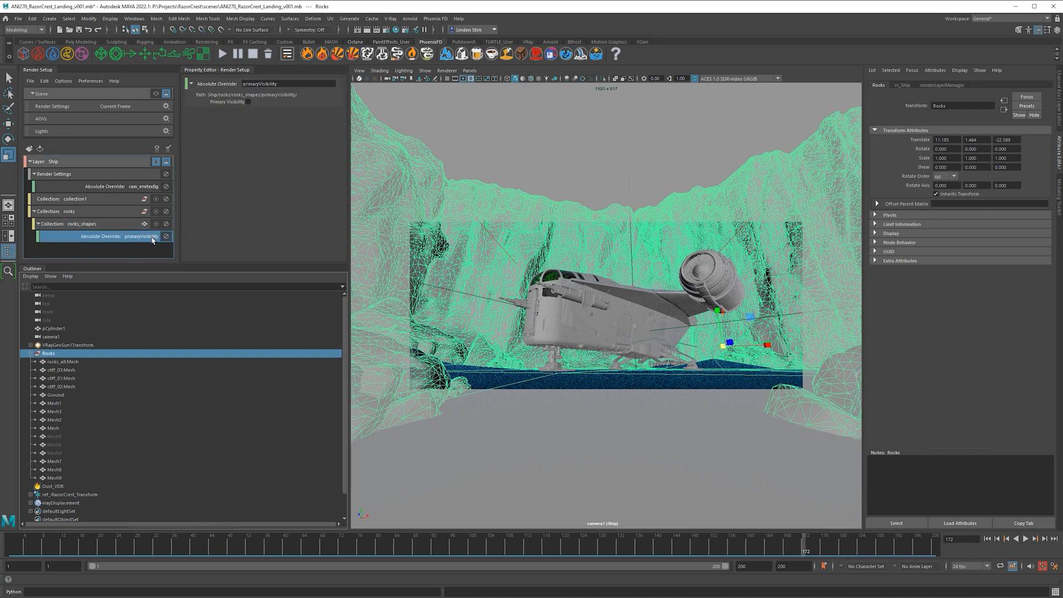
{"action": "left_click", "coordinate": [96, 225]}
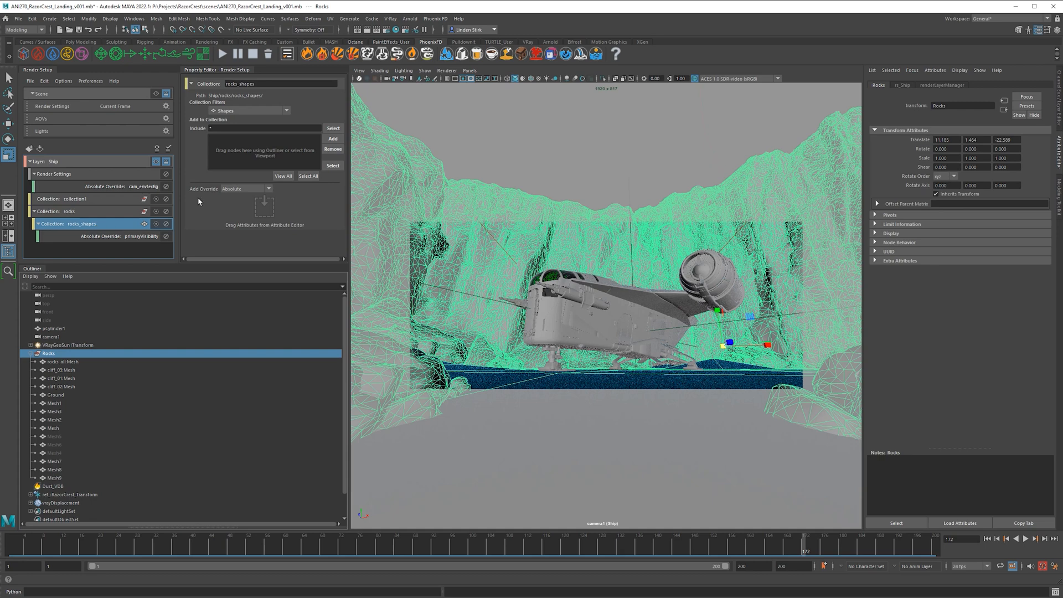
{"action": "left_click", "coordinate": [76, 211]}
Step: Check the Primary Visibility setting of the individual cliff, ground and rock meshes around the ship
{"action": "left_click", "coordinate": [561, 244]}
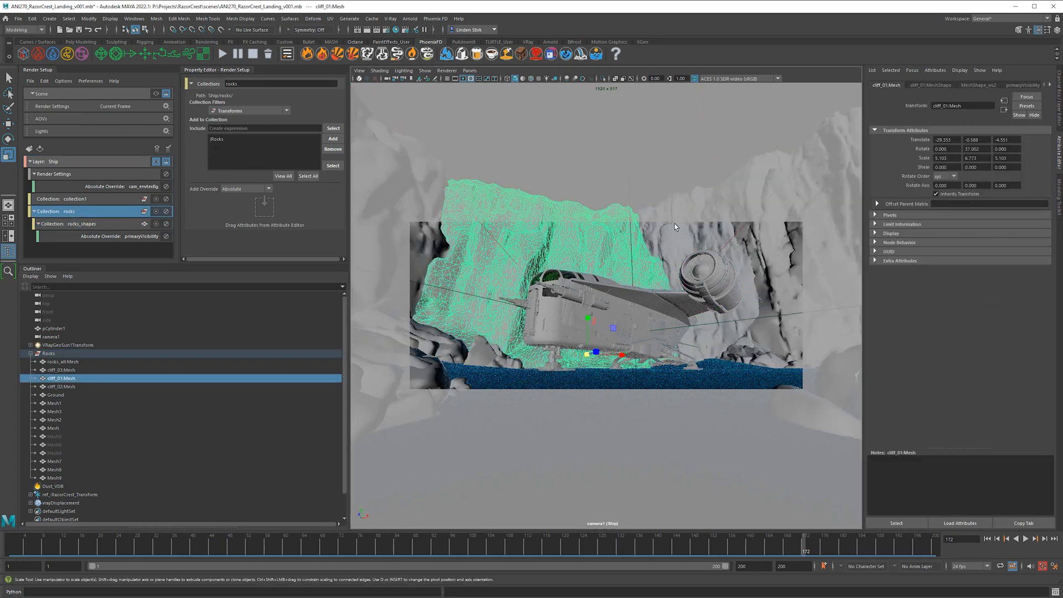
{"action": "left_click", "coordinate": [932, 85]}
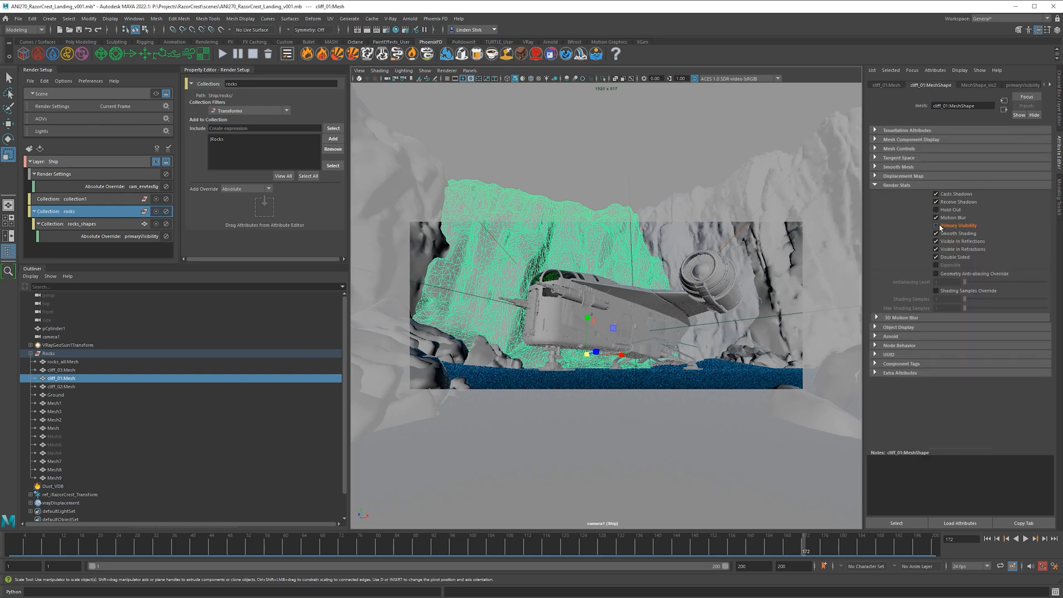
{"action": "left_click", "coordinate": [722, 362]}
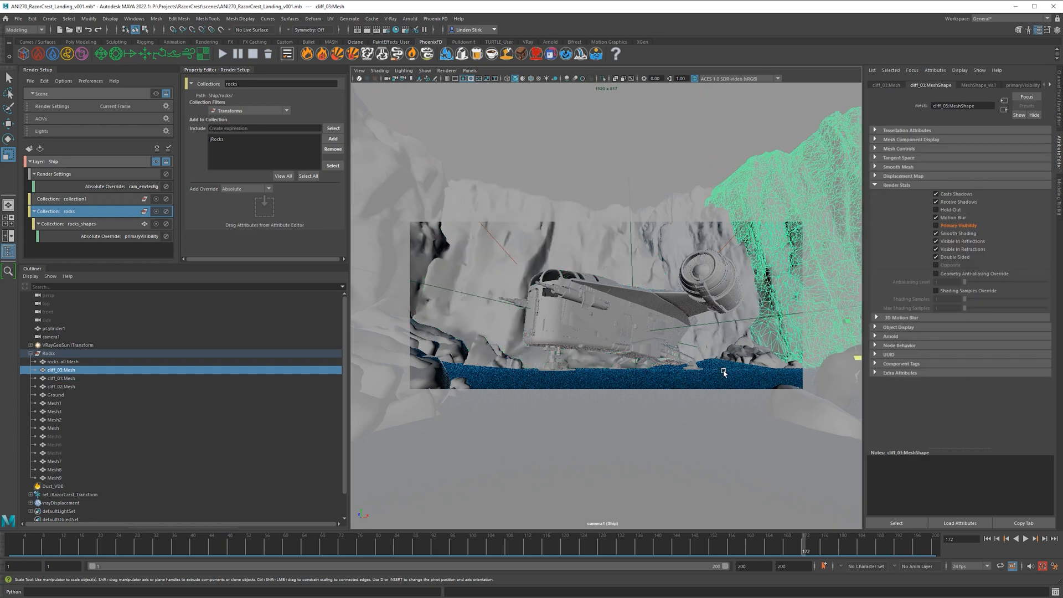
{"action": "left_click", "coordinate": [505, 357]}
{"action": "left_click", "coordinate": [429, 369]}
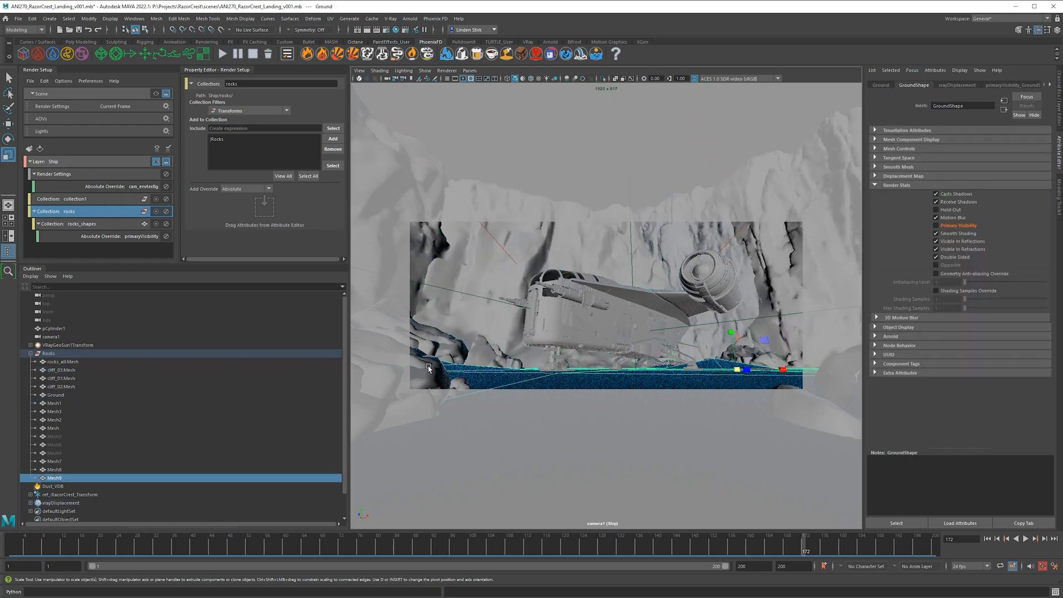
{"action": "left_click", "coordinate": [837, 368]}
{"action": "left_click", "coordinate": [791, 292]}
{"action": "left_click", "coordinate": [474, 248]}
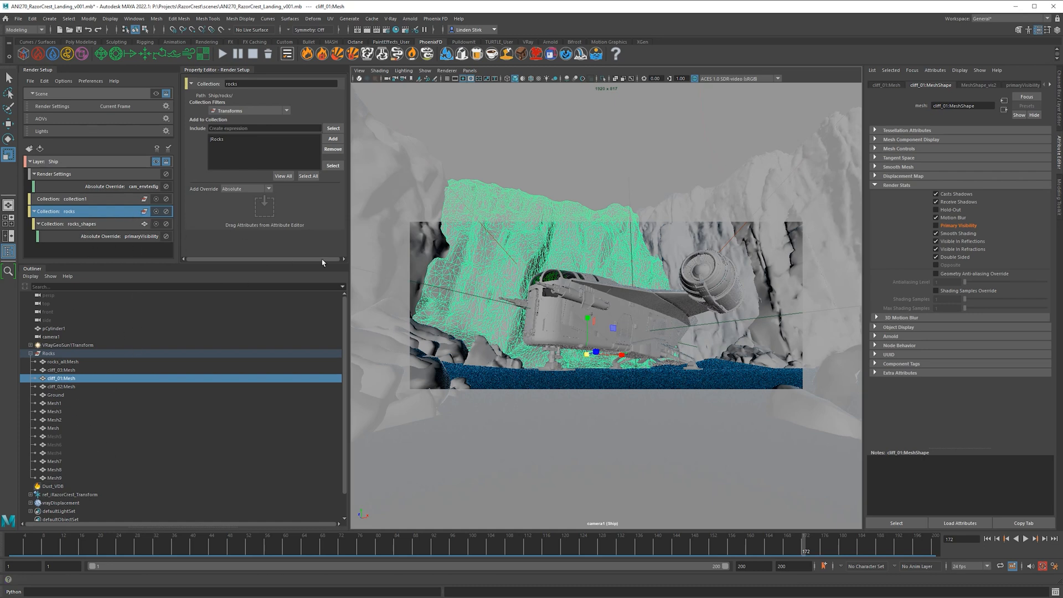
Step: Add Dust_VDB to the rocks collection and override its Primary Visibility to off in the Ship layer
{"action": "left_click", "coordinate": [58, 486]}
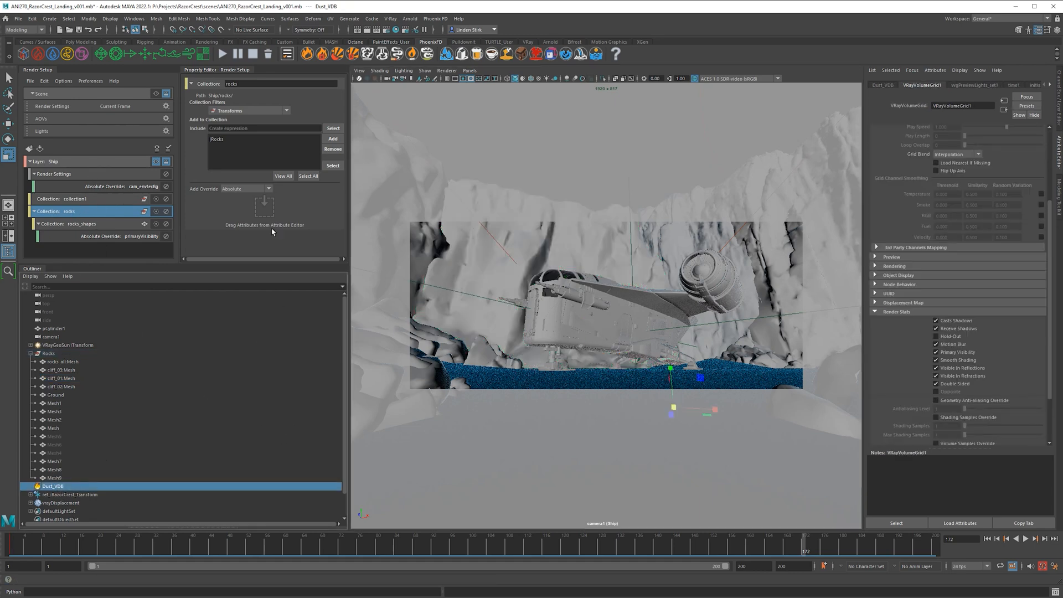
{"action": "left_click", "coordinate": [333, 139]}
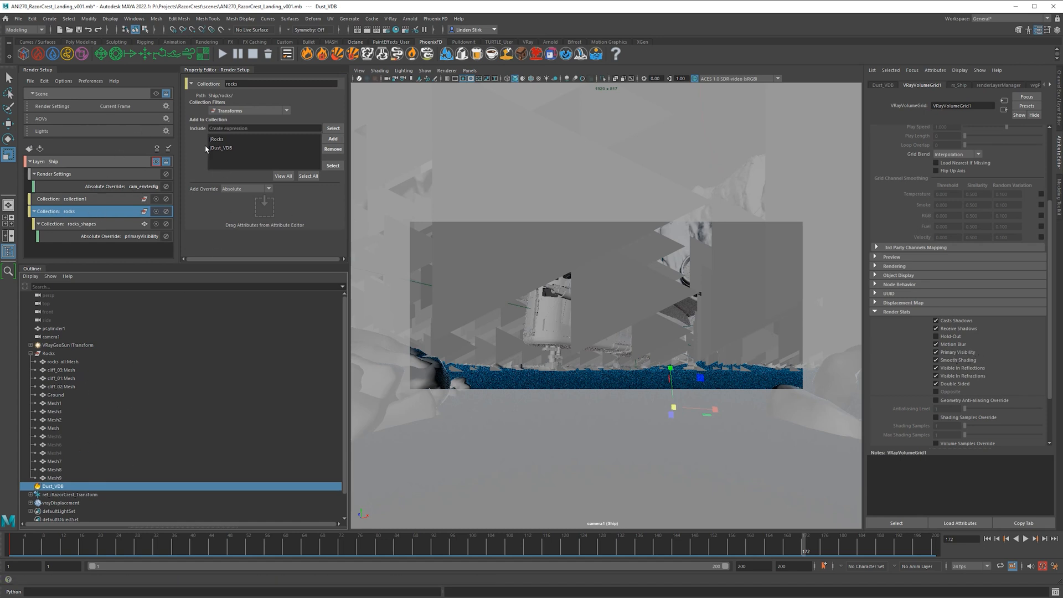
{"action": "left_click", "coordinate": [100, 223]}
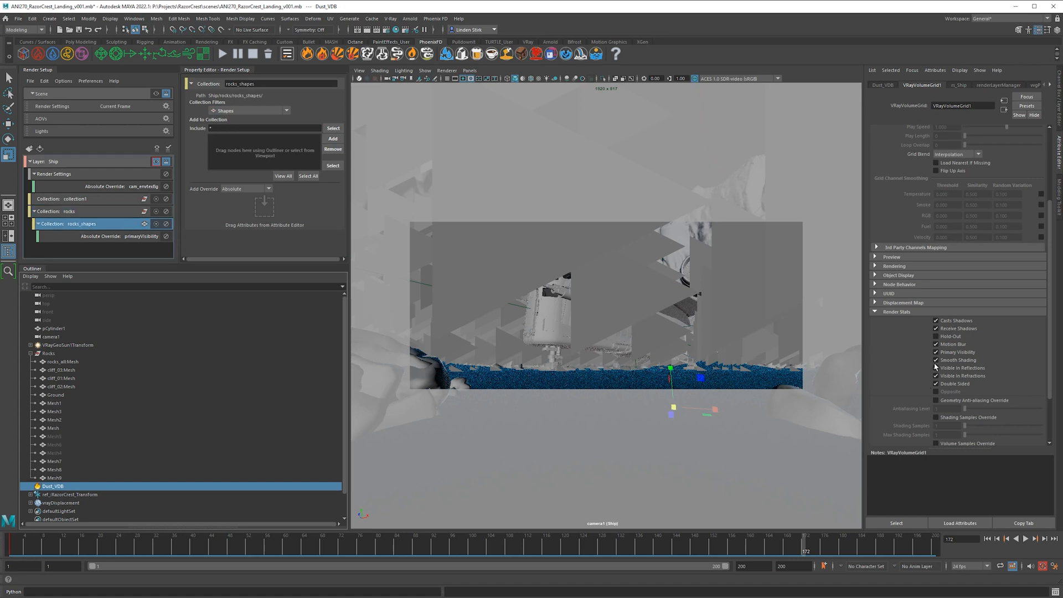
{"action": "middle_click_drag", "start_coordinate": [965, 354], "coordinate": [557, 432]}
{"action": "right_click", "coordinate": [964, 353]}
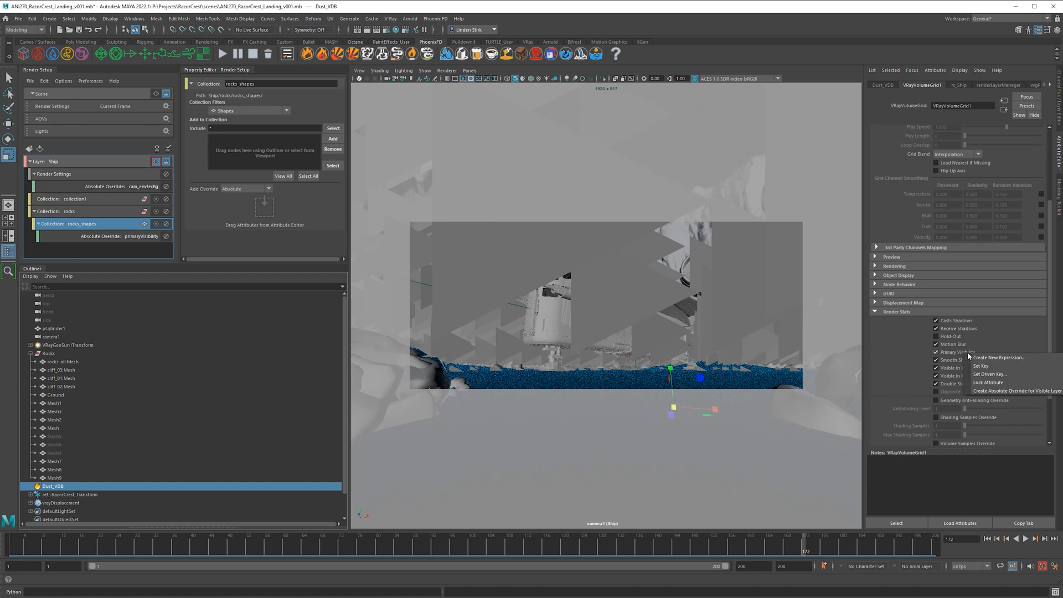
{"action": "left_click", "coordinate": [1023, 394]}
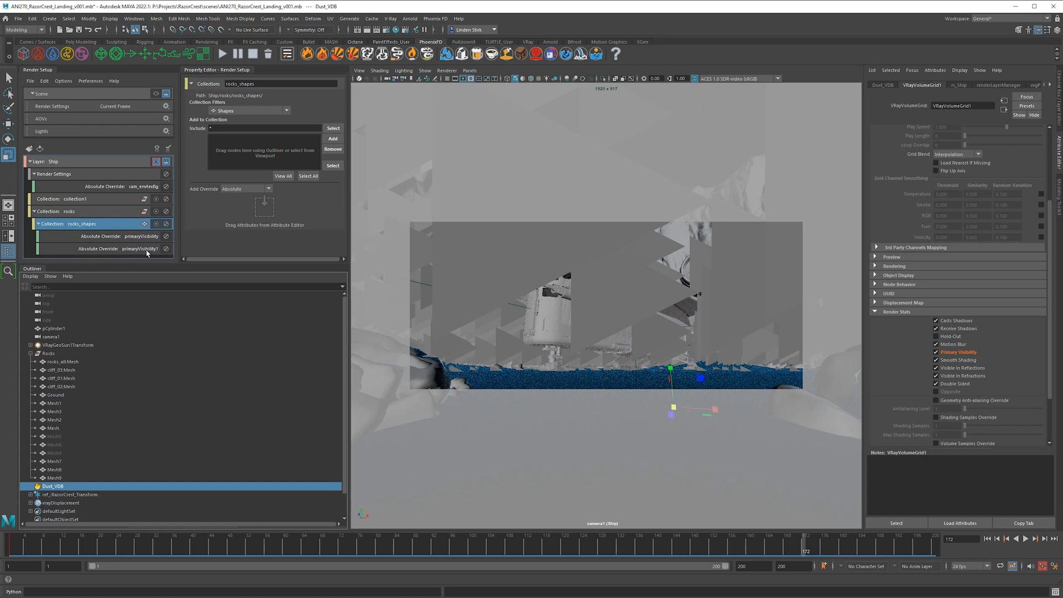
{"action": "left_click", "coordinate": [954, 352]}
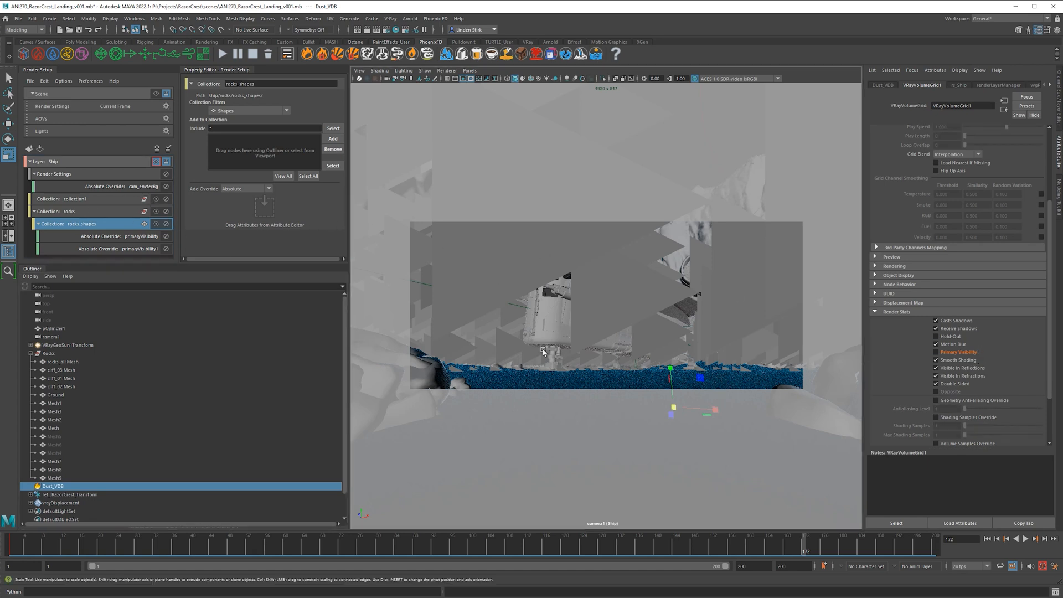
Step: Compare the render stats of the ship's main body and Dust_VDB, and review the overrides under rocks_shapes
{"action": "left_click", "coordinate": [553, 316]}
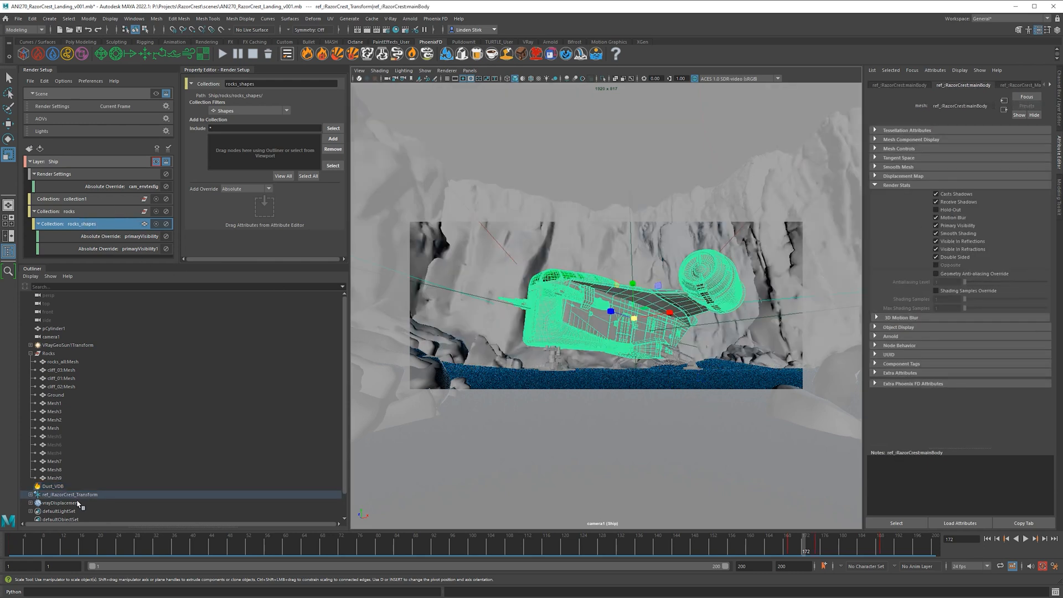
{"action": "left_click", "coordinate": [53, 486]}
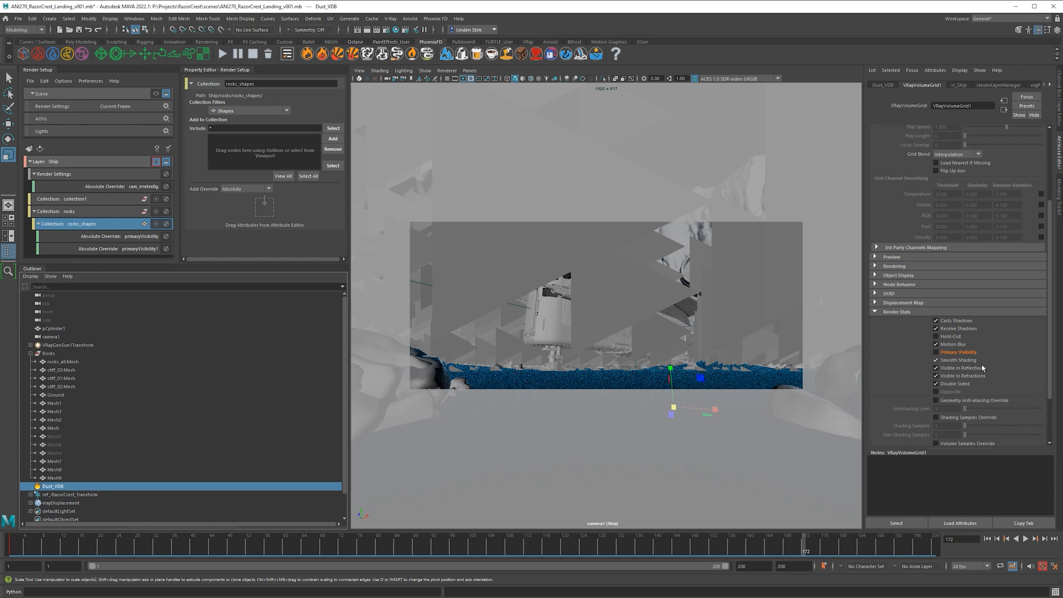
{"action": "left_click", "coordinate": [100, 238]}
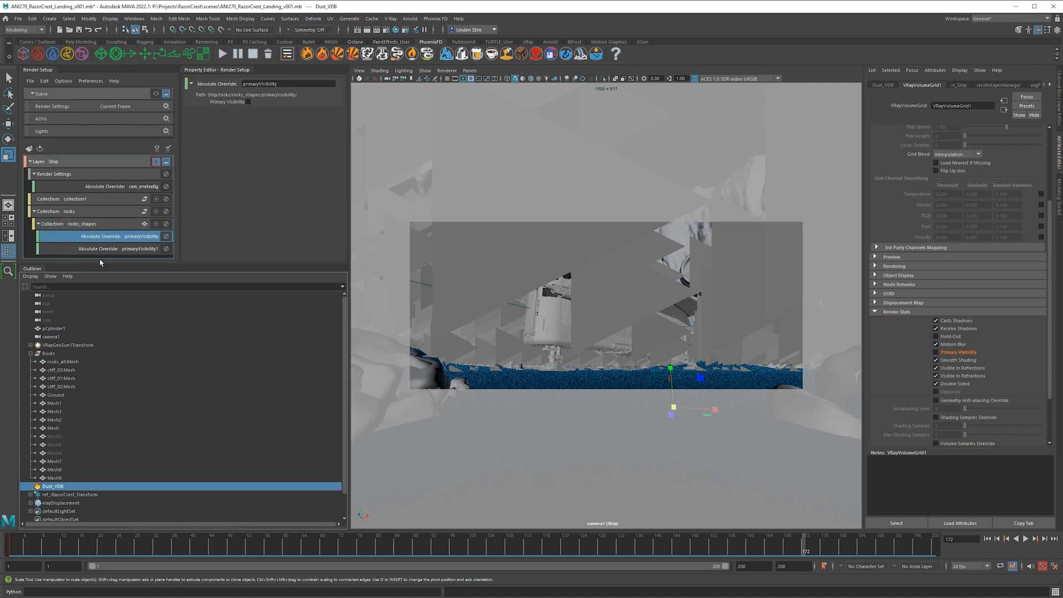
{"action": "left_click", "coordinate": [95, 224]}
Step: Rename the rocks collection as rocks_and_dust and render the Ship layer at frame 172
{"action": "left_click", "coordinate": [78, 213]}
{"action": "double_click", "coordinate": [78, 213]}
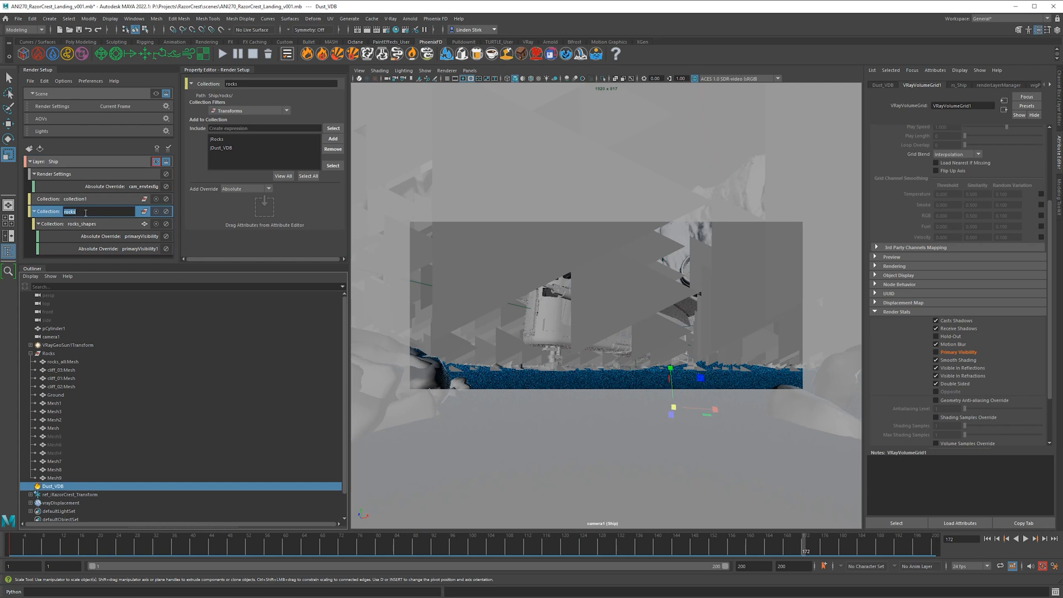
{"action": "left_click", "coordinate": [92, 211]}
{"action": "key", "text": "Return"}
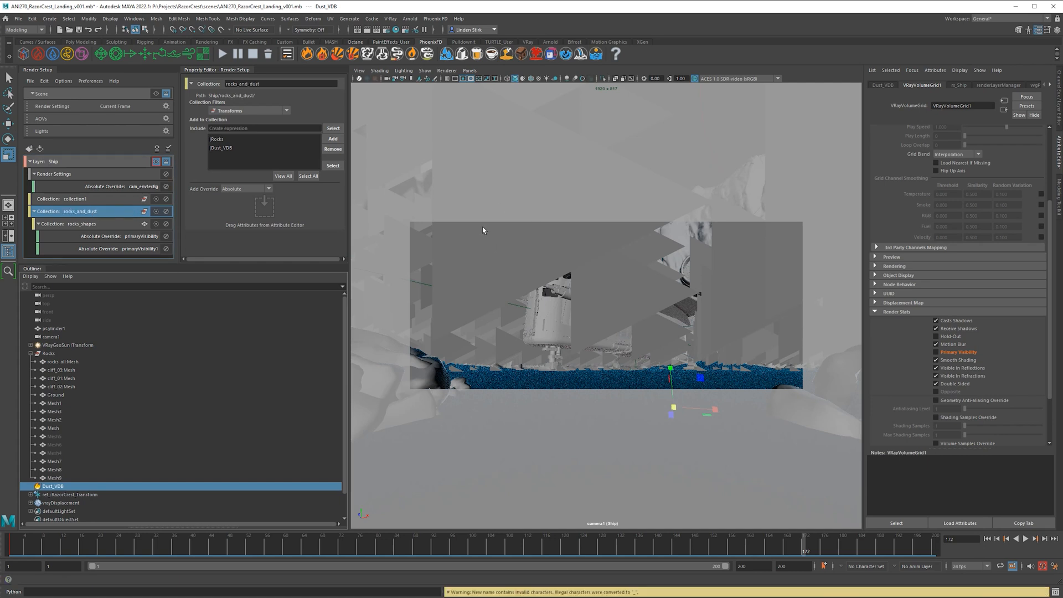
{"action": "left_click", "coordinate": [377, 30]}
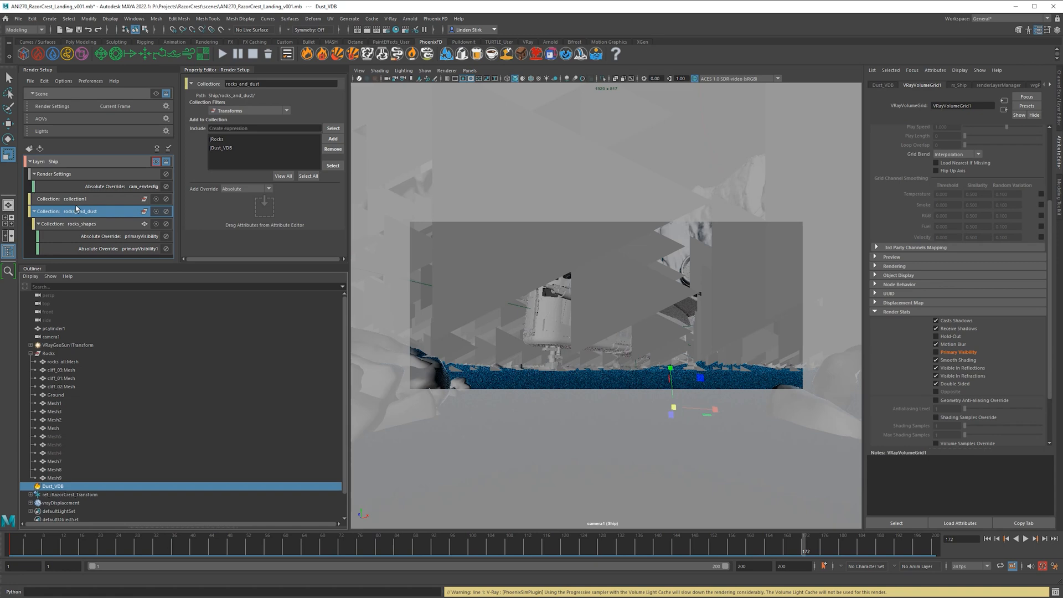
Step: Delete the rocks_and_dust collection from the Ship layer and render the ship alone for comparison
{"action": "key", "text": "Delete"}
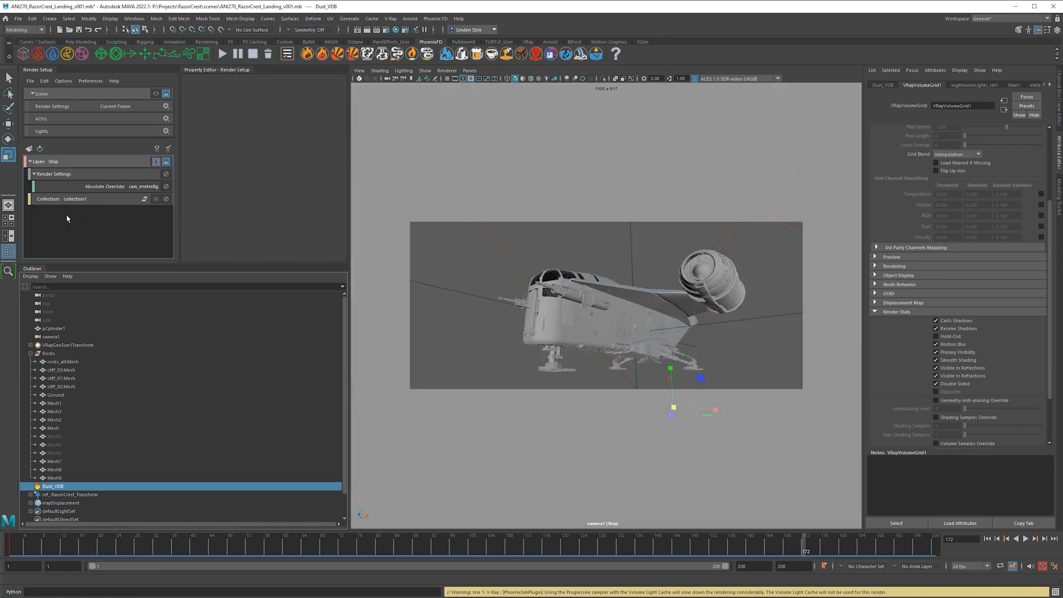
{"action": "left_click", "coordinate": [377, 32]}
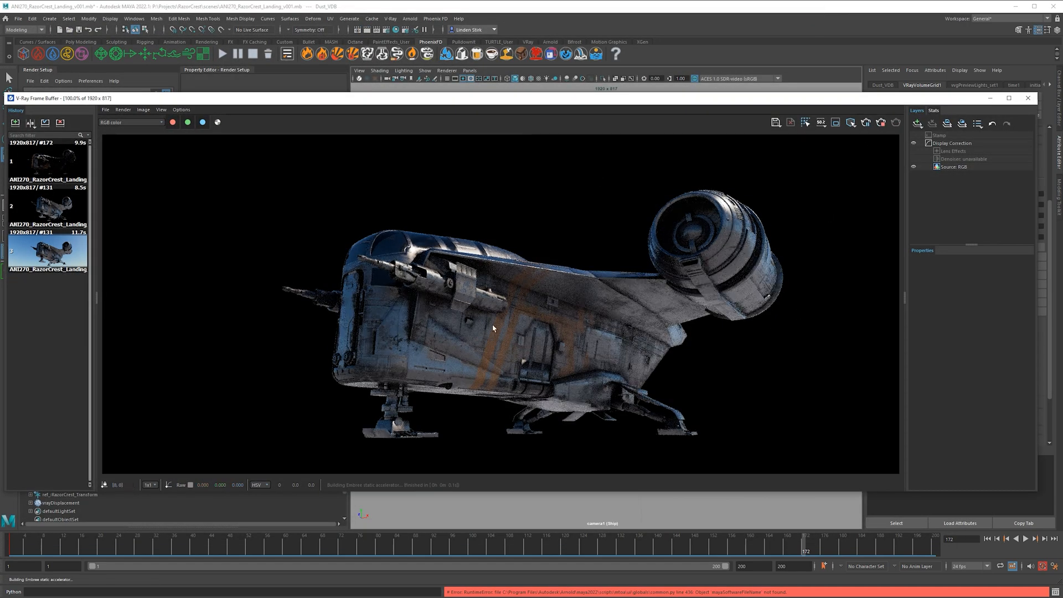
Step: Compare the ship-only render as A with the previous frame 172 render as B by sweeping the divider across the ship
{"action": "left_click", "coordinate": [30, 123]}
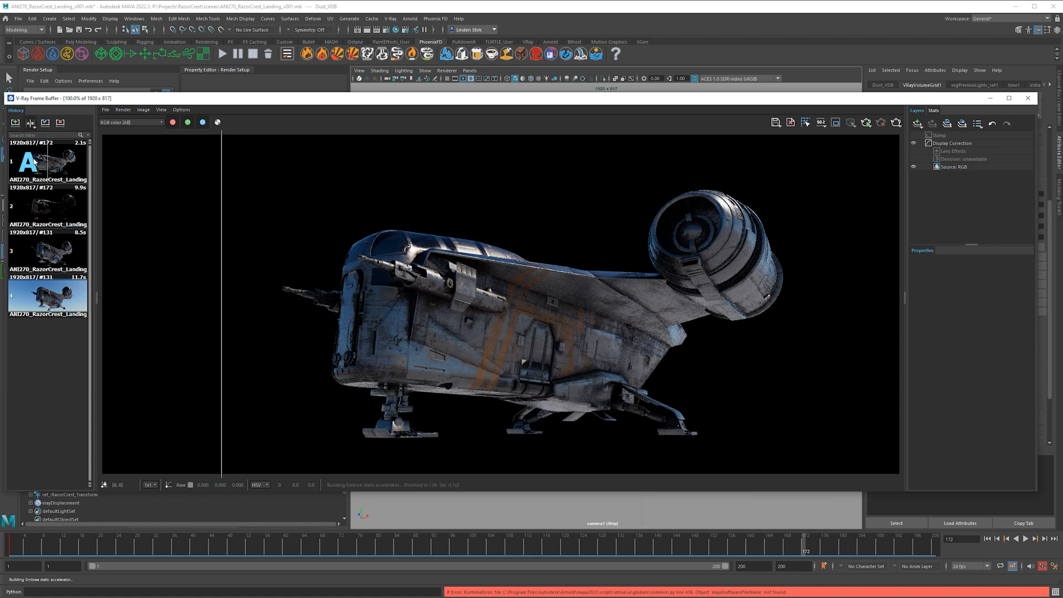
{"action": "left_click", "coordinate": [67, 207]}
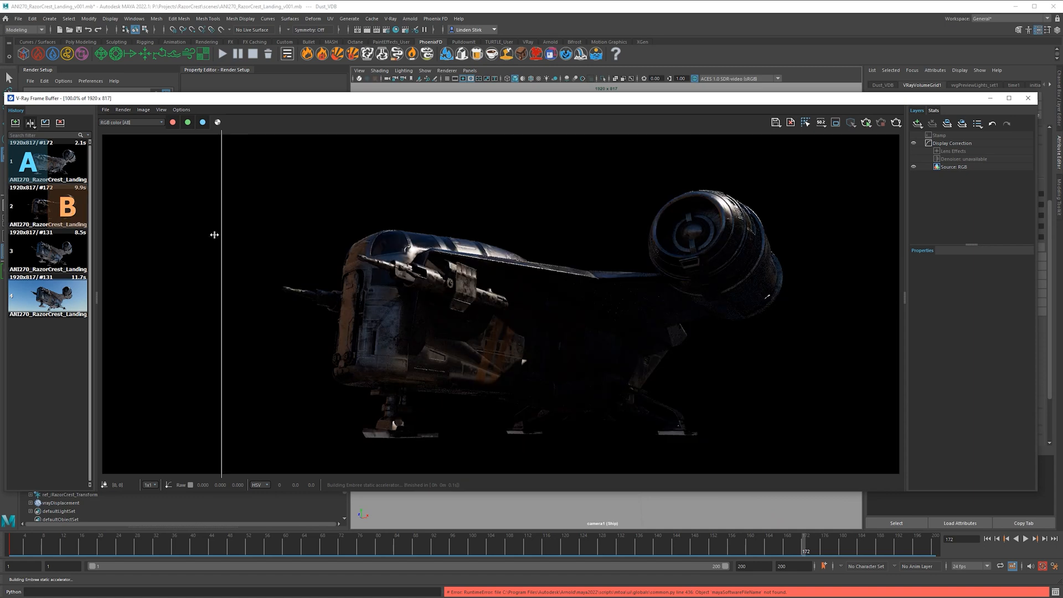
{"action": "left_click_drag", "start_coordinate": [223, 232], "coordinate": [278, 261]}
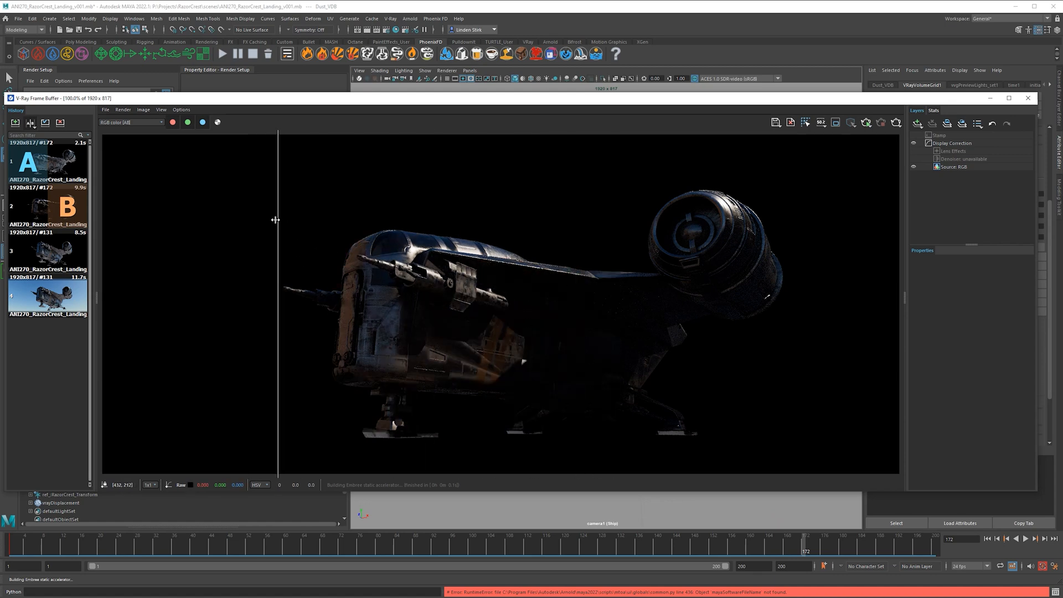
{"action": "left_click_drag", "start_coordinate": [277, 221], "coordinate": [506, 266]}
{"action": "left_click_drag", "start_coordinate": [746, 299], "coordinate": [309, 223]}
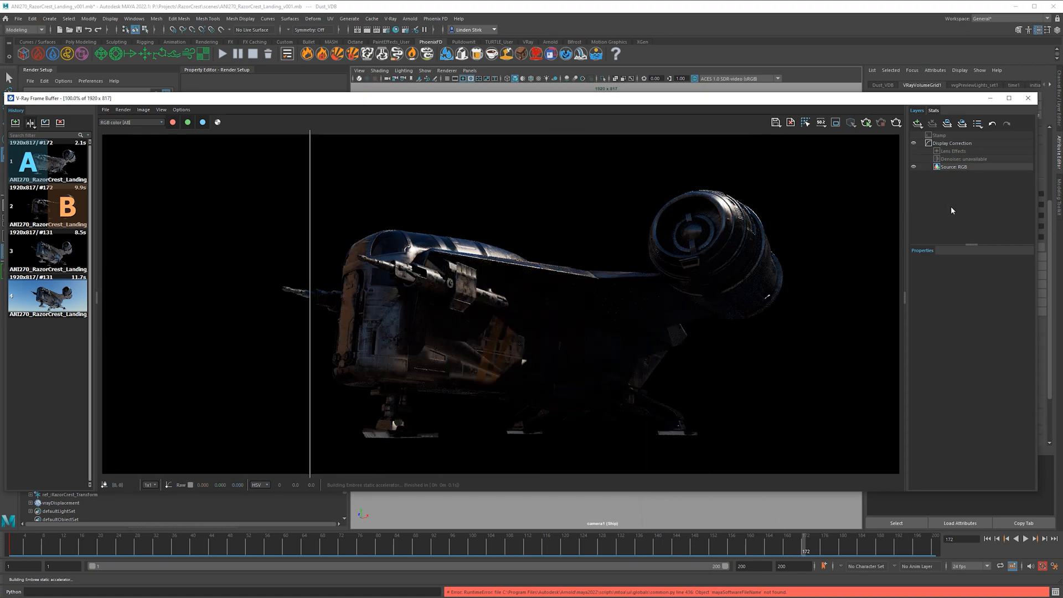
Step: Close the V-Ray Frame Buffer, undo the deletion of the rocks_and_dust collection and select its rocks_shapes sub-collection
{"action": "left_click", "coordinate": [1028, 98]}
{"action": "left_click", "coordinate": [686, 152]}
{"action": "key", "text": "ctrl+z"}
{"action": "key", "text": "ctrl+z"}
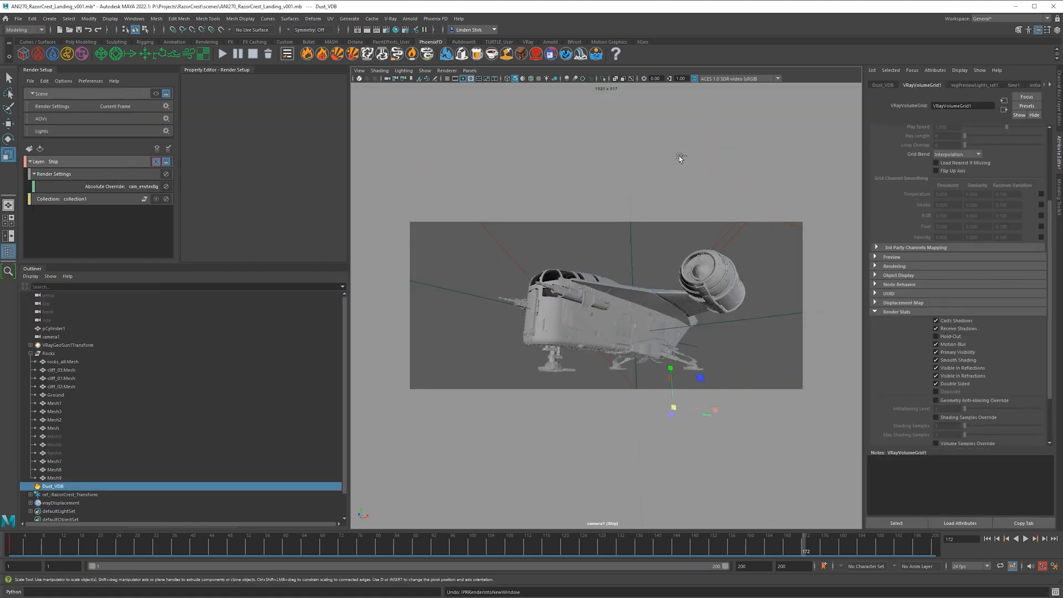
{"action": "key", "text": "ctrl+z"}
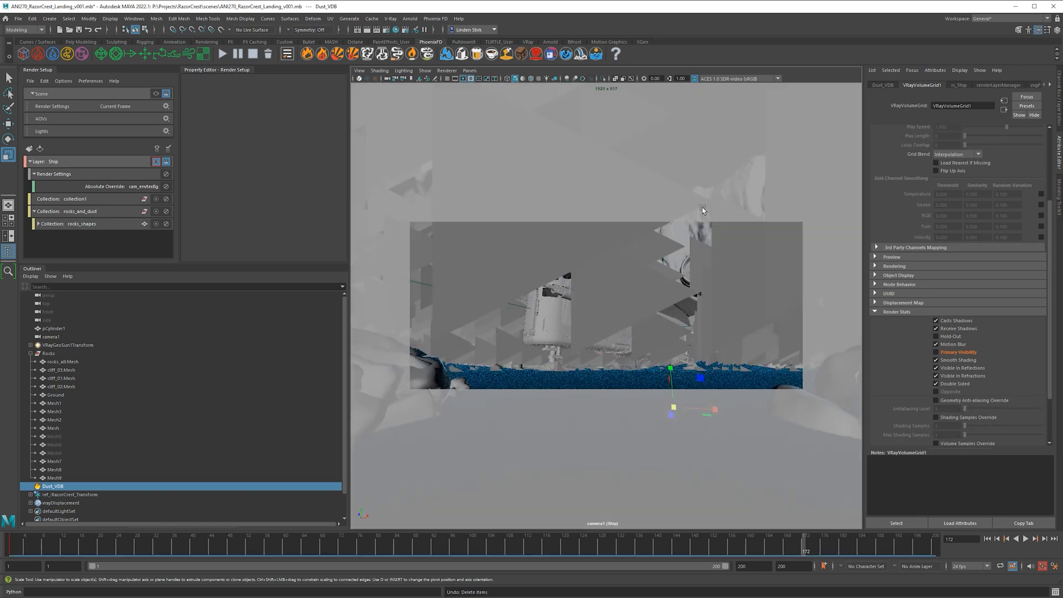
{"action": "left_click", "coordinate": [84, 223]}
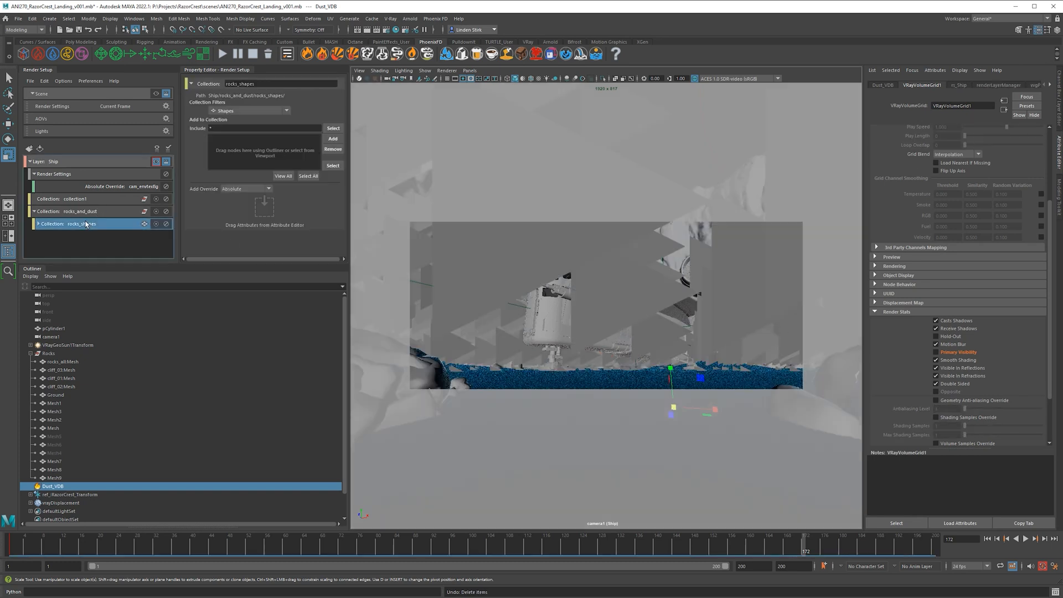
Step: Collapse the Ship layer, make the master Scene layer visible and render it at frame 129
{"action": "left_click", "coordinate": [31, 161]}
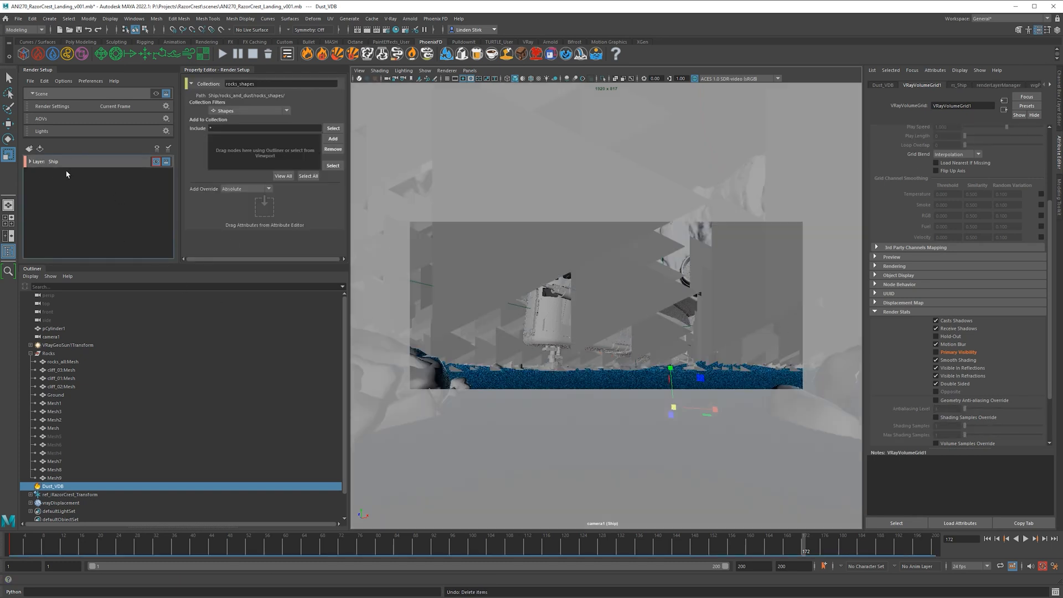
{"action": "left_click", "coordinate": [136, 214]}
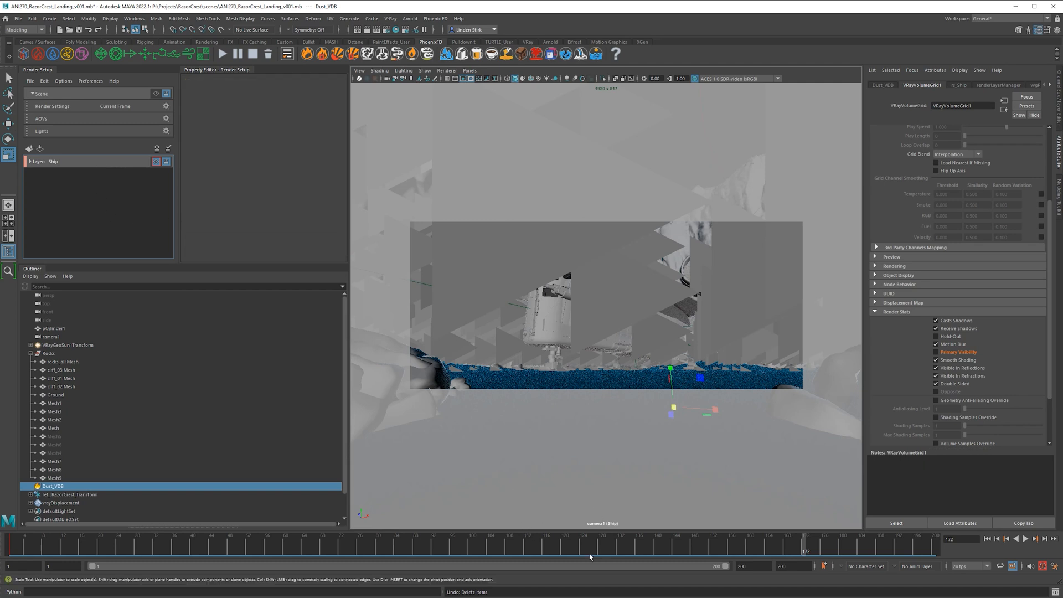
{"action": "left_click", "coordinate": [514, 542]}
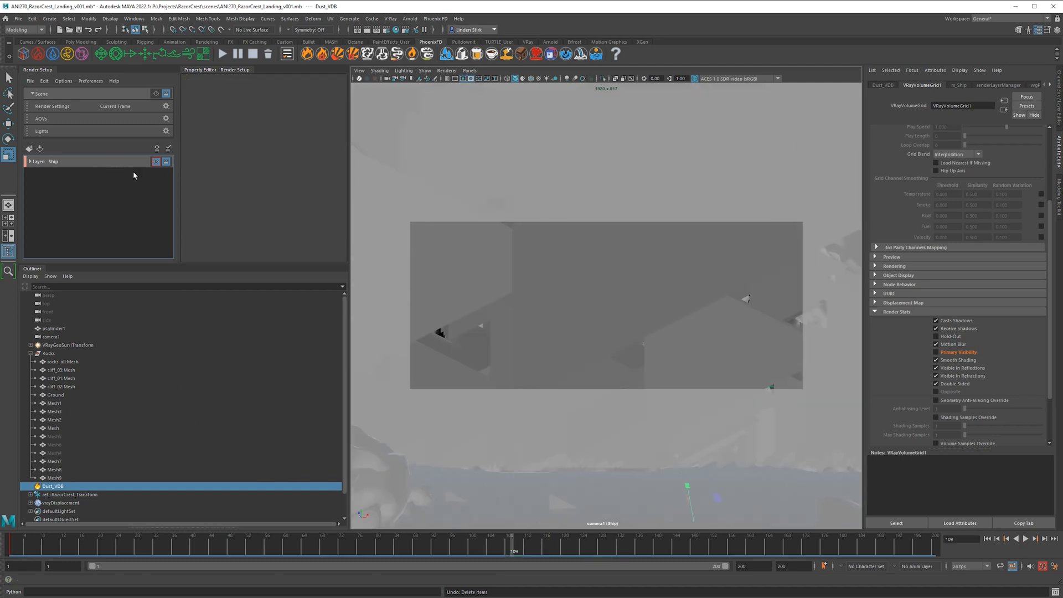
{"action": "left_click", "coordinate": [156, 94]}
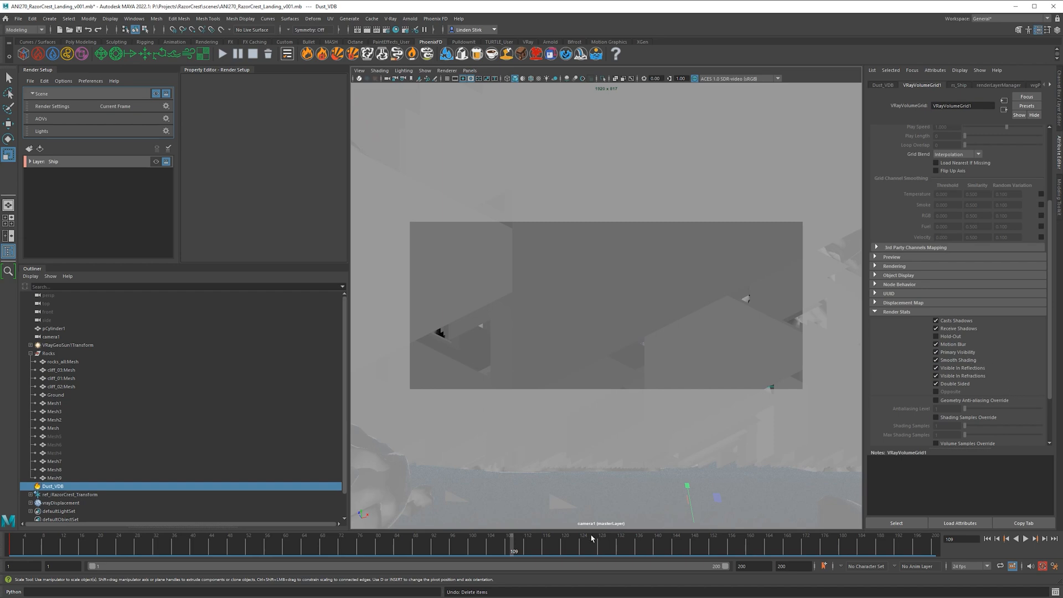
{"action": "left_click", "coordinate": [603, 539]}
{"action": "left_click", "coordinate": [377, 31]}
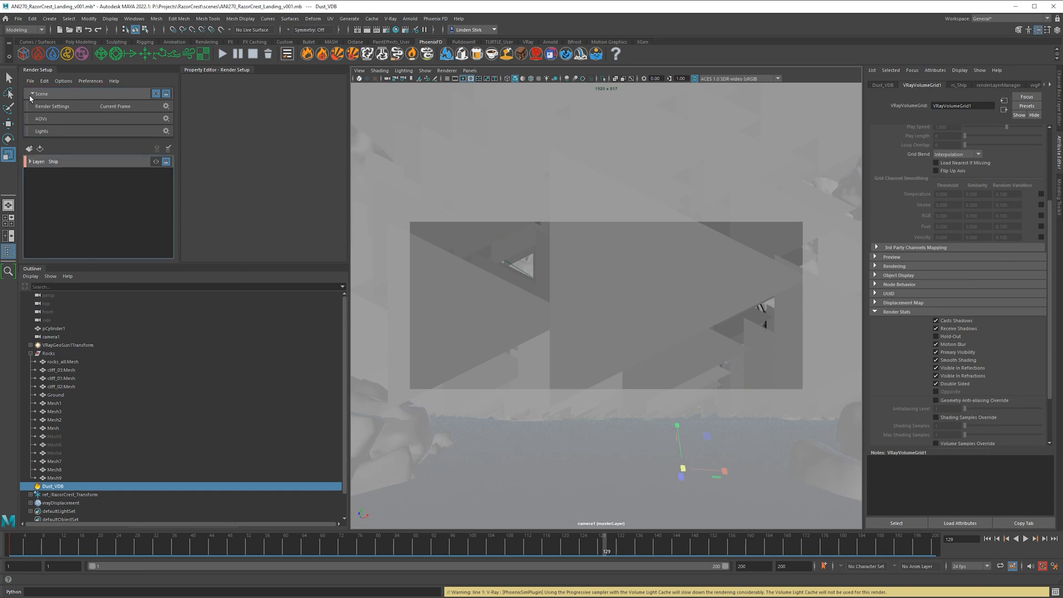
Step: Create a second render layer below Ship and name it Environment
{"action": "left_click", "coordinate": [29, 148]}
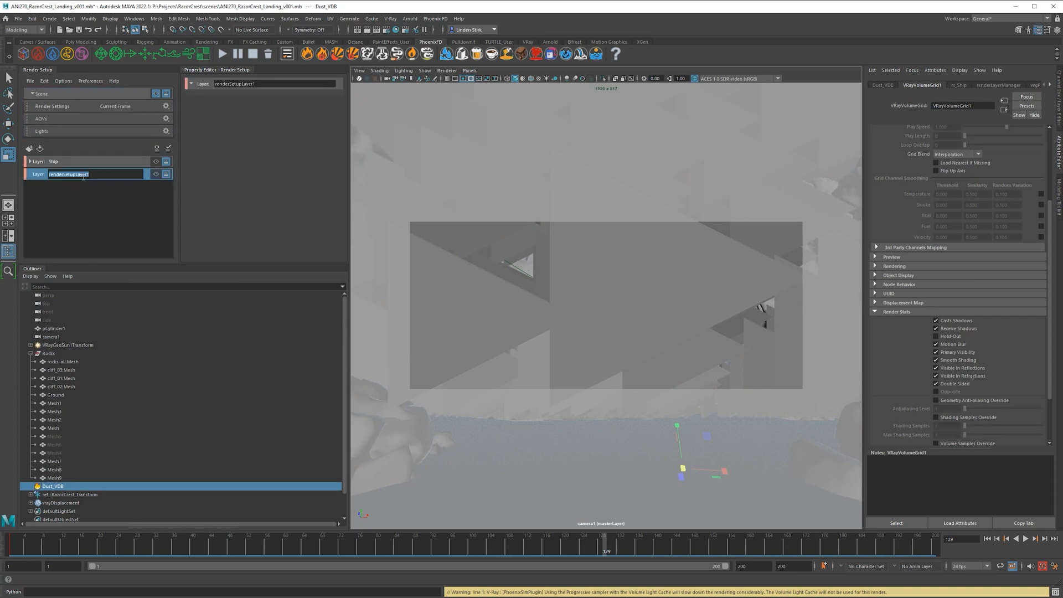
{"action": "type", "text": "Environment"}
{"action": "key", "text": "Return"}
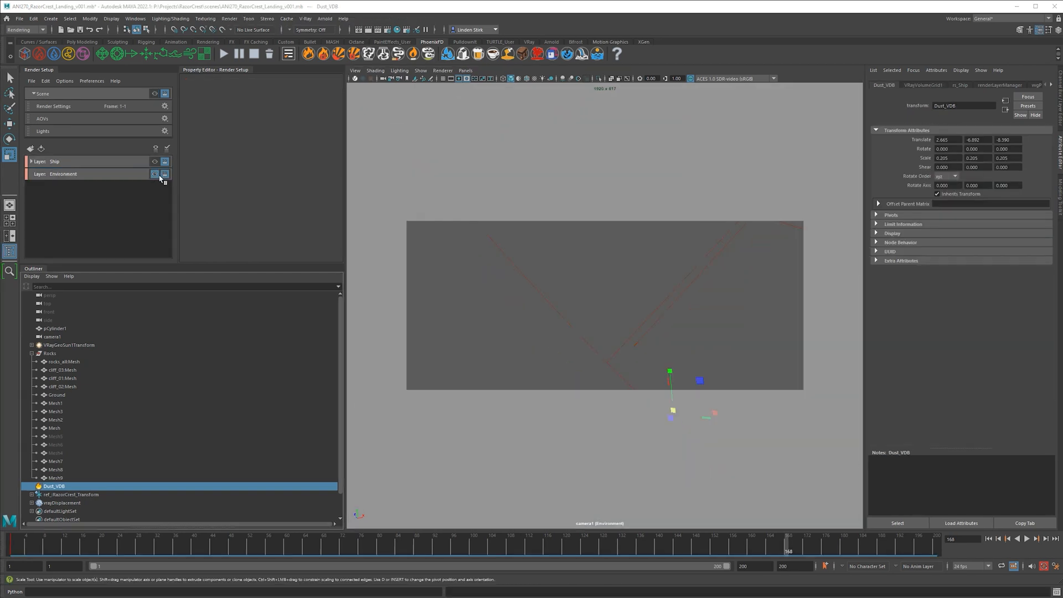
Step: Create a collection in the Environment layer, add the Rocks group to it and rename it rocks
{"action": "left_click", "coordinate": [83, 176]}
{"action": "right_click", "coordinate": [84, 176]}
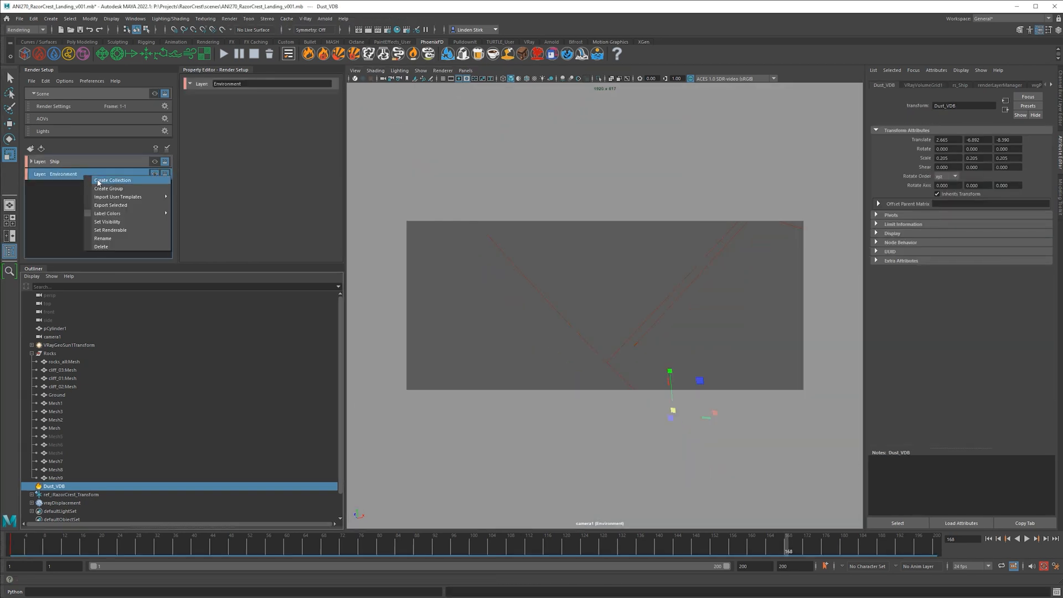
{"action": "left_click", "coordinate": [99, 184]}
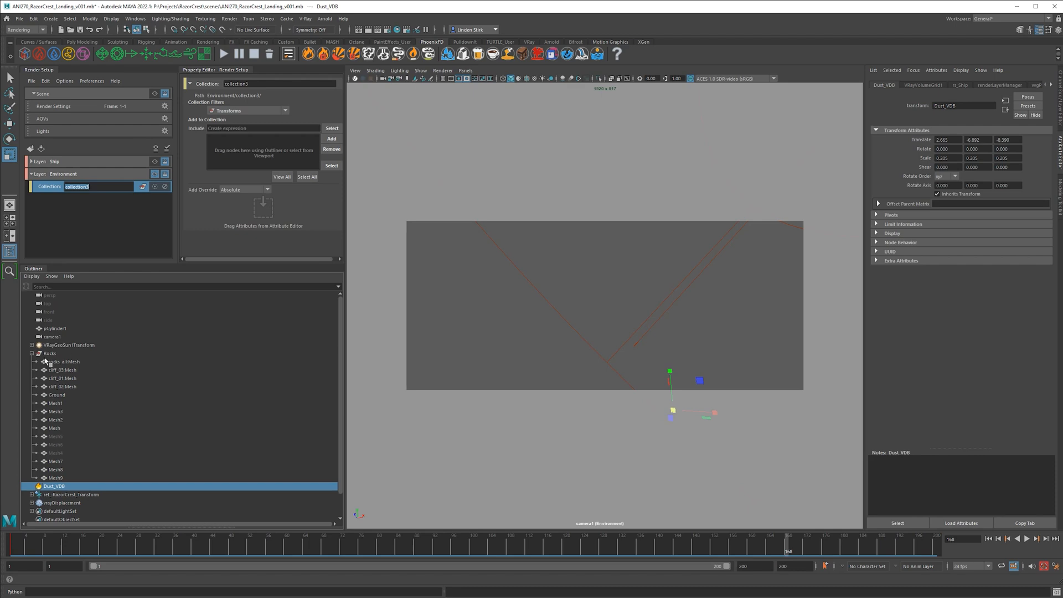
{"action": "left_click", "coordinate": [50, 354]}
{"action": "left_click", "coordinate": [331, 139]}
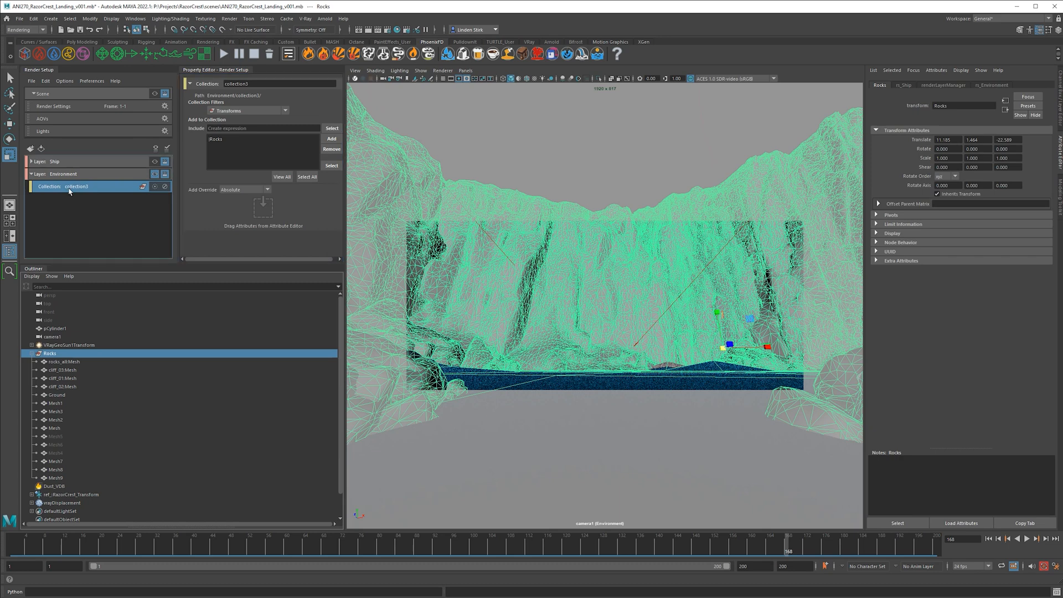
{"action": "double_click", "coordinate": [86, 187]}
{"action": "type", "text": "rocks"}
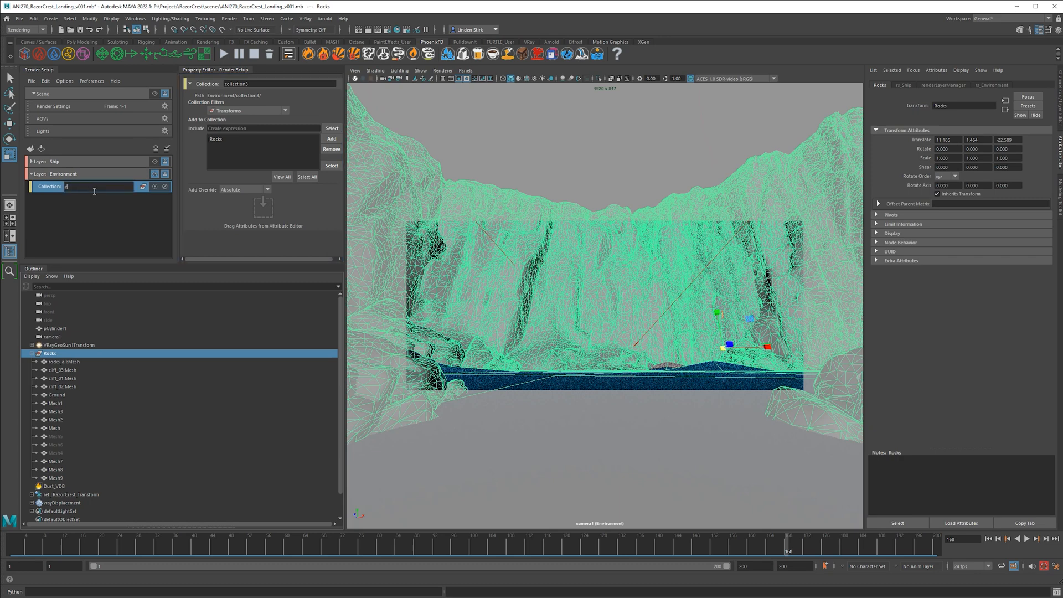
{"action": "key", "text": "Return"}
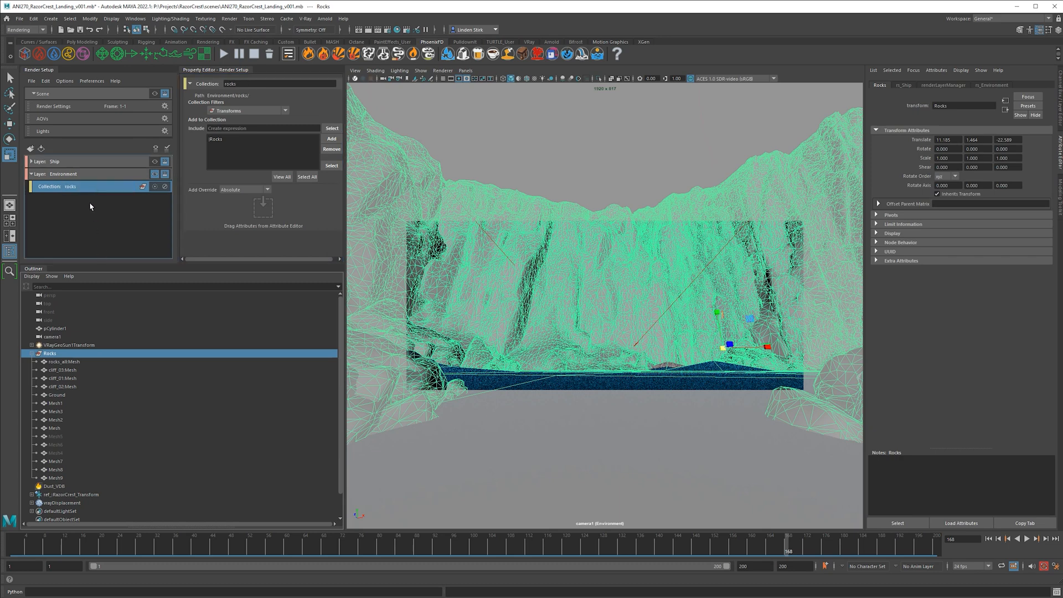
Step: Create a second Environment collection named dust and add Dust_VDB to it
{"action": "right_click", "coordinate": [85, 174]}
{"action": "left_click", "coordinate": [106, 178]}
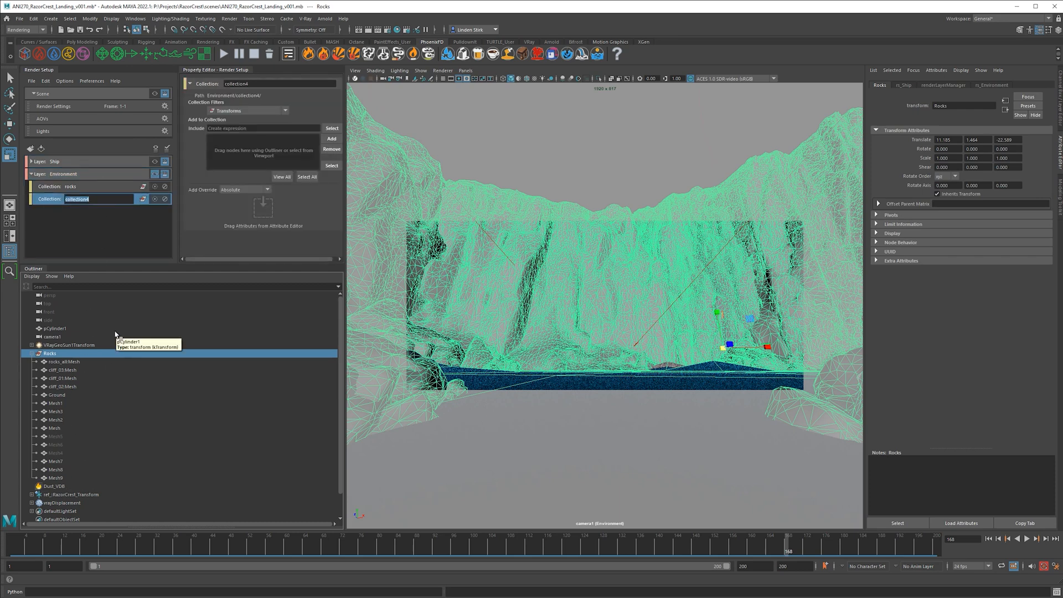
{"action": "type", "text": "dust"}
{"action": "key", "text": "Return"}
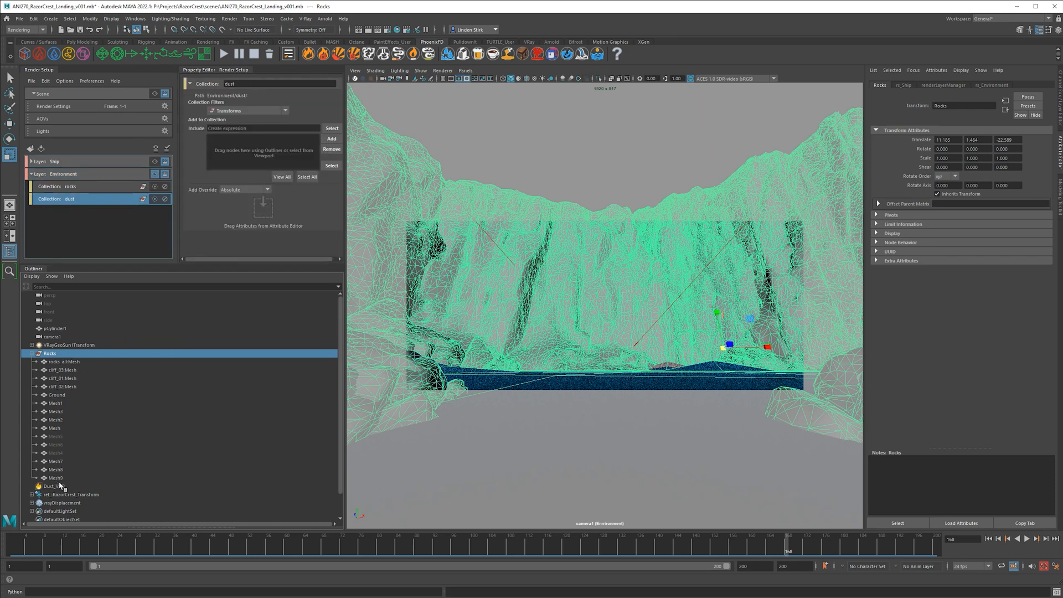
{"action": "left_click", "coordinate": [58, 487]}
{"action": "left_click_drag", "start_coordinate": [100, 479], "coordinate": [296, 168]}
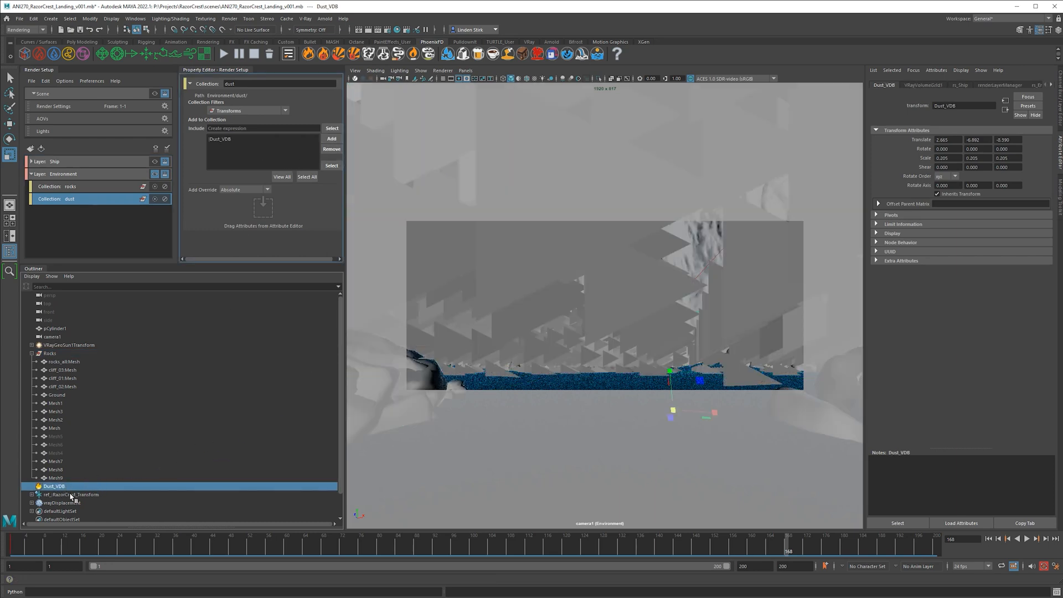
Step: Create an absolute override for VRayVolumeGrid1's Primary Visibility in the Environment layer and switch Primary Visibility off
{"action": "left_click", "coordinate": [924, 85]}
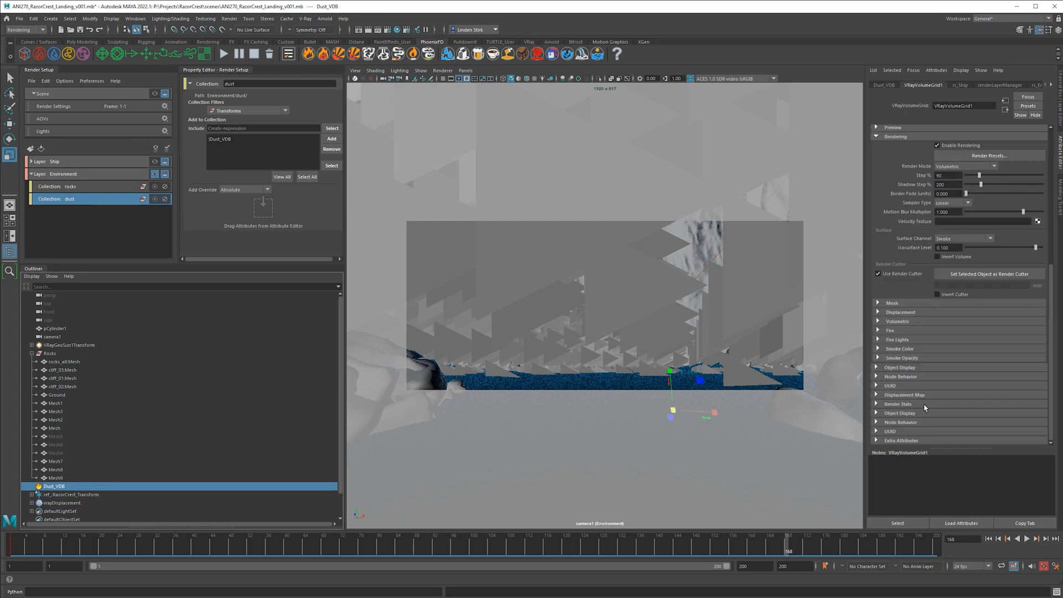
{"action": "left_click", "coordinate": [920, 405]}
{"action": "scroll", "coordinate": [936, 343], "scroll_direction": "down", "scroll_amount": 5}
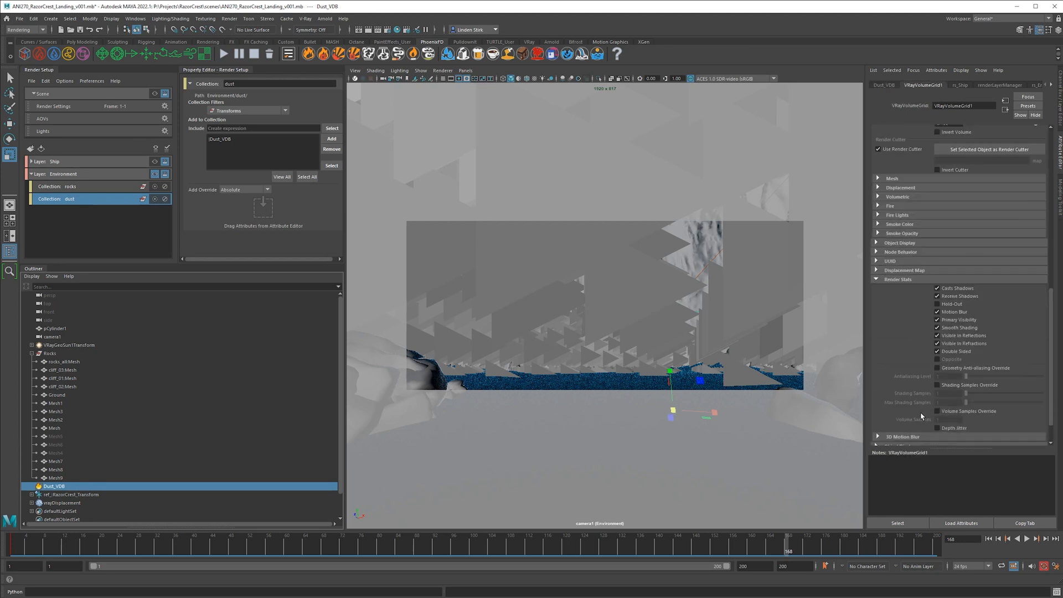
{"action": "right_click", "coordinate": [951, 287]}
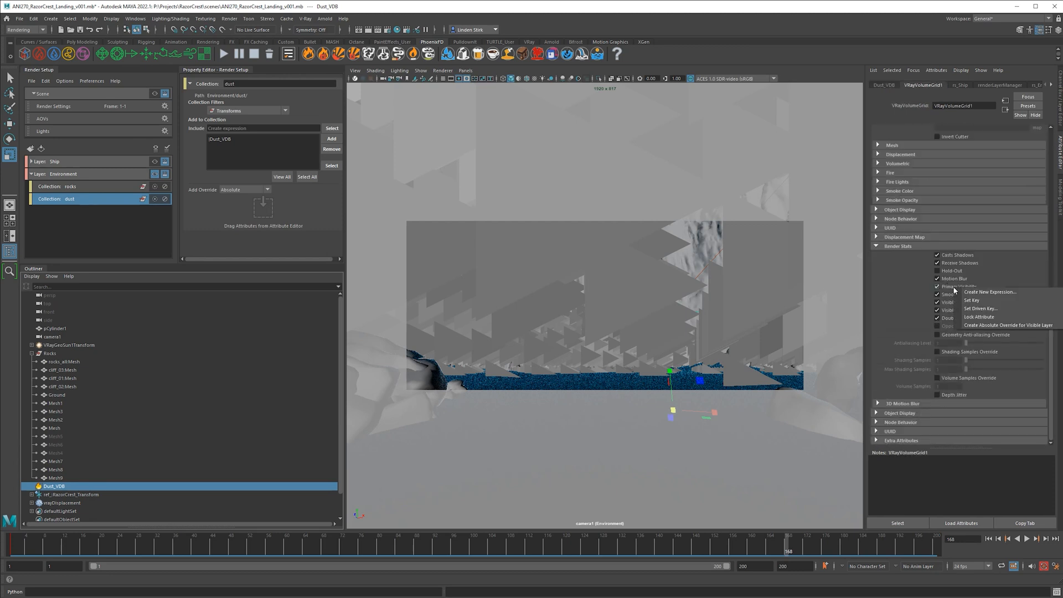
{"action": "left_click", "coordinate": [991, 325]}
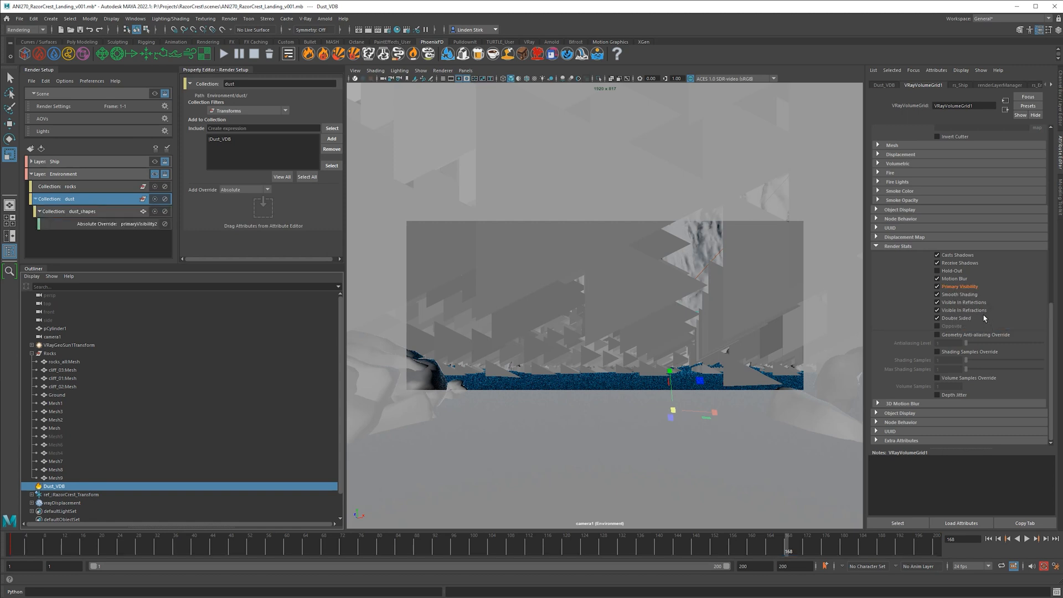
{"action": "left_click", "coordinate": [953, 288]}
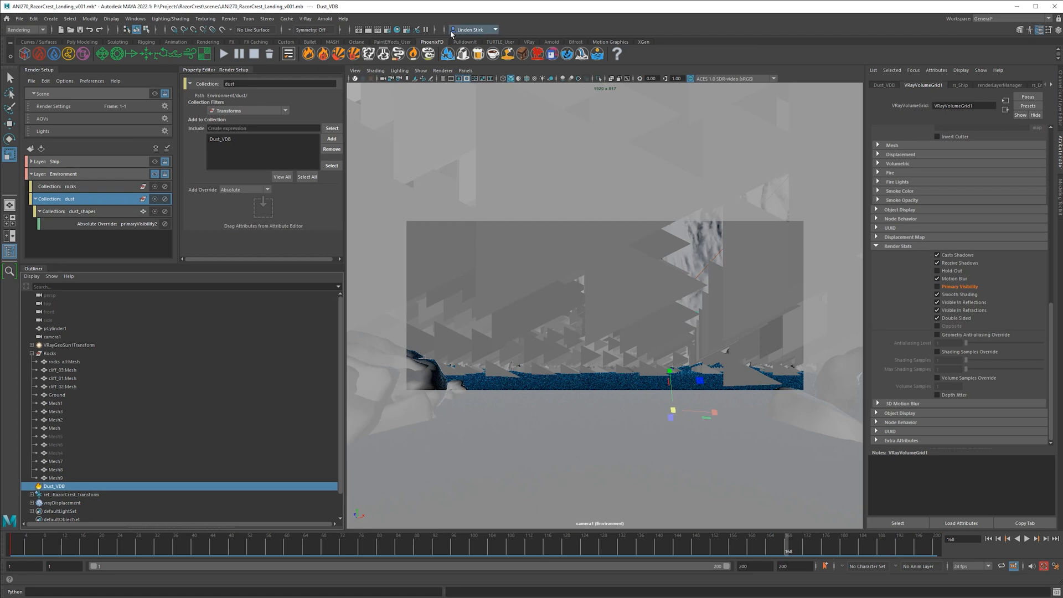
Step: Render the Environment layer at frame 168 with Dust_VDB included, and again with it removed from the dust collection
{"action": "left_click", "coordinate": [379, 30]}
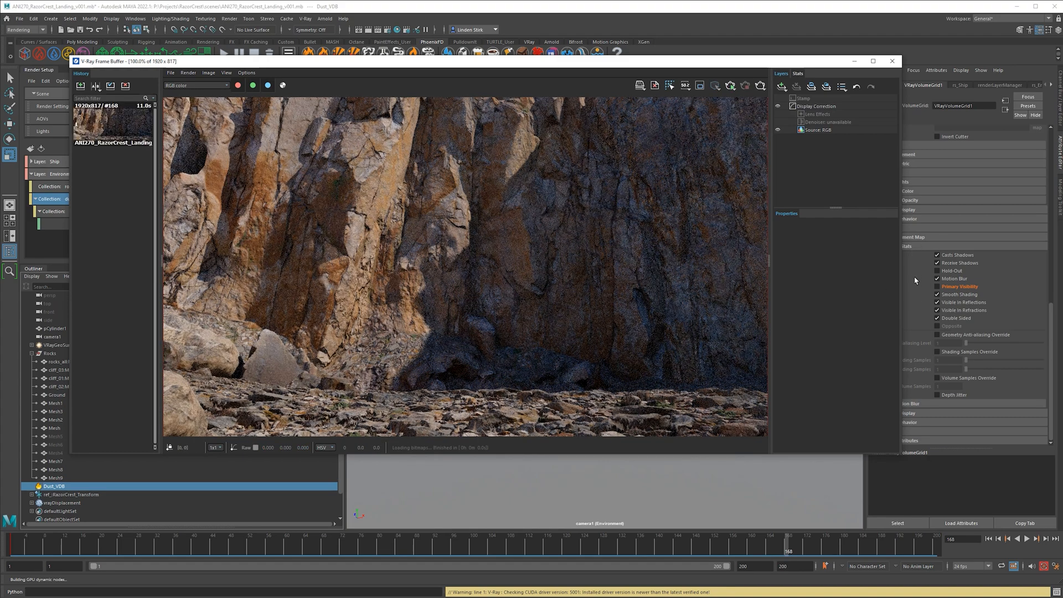
{"action": "left_click", "coordinate": [856, 62]}
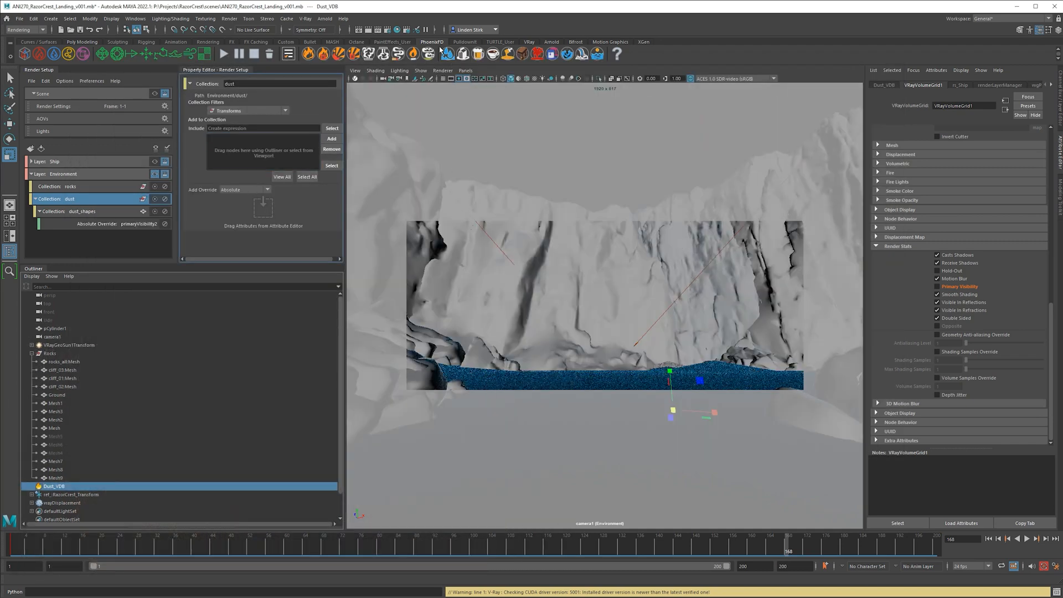
{"action": "left_click", "coordinate": [378, 29]}
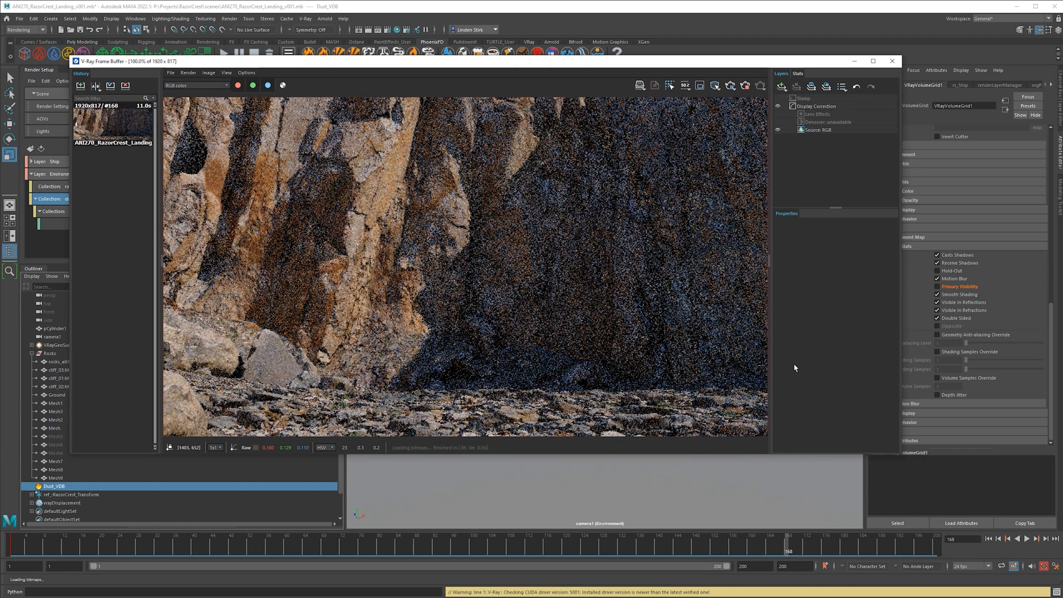
{"action": "left_click", "coordinate": [744, 86]}
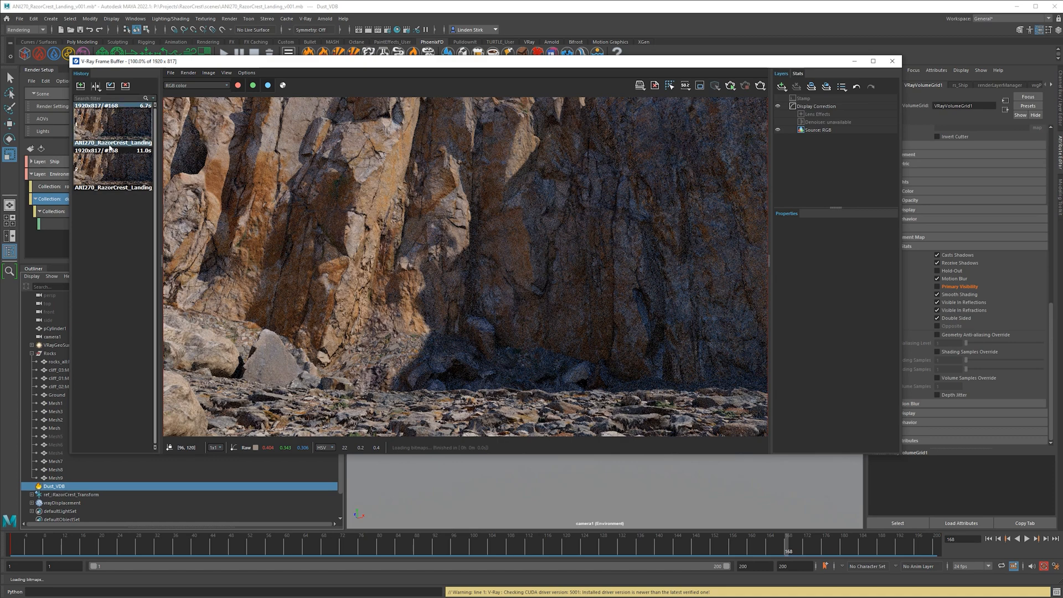
Step: Compare the dust-free render as A with the dust render as B by sweeping the divider across the cliffs, and close the frame buffer
{"action": "double_click", "coordinate": [106, 170]}
{"action": "double_click", "coordinate": [121, 129]}
{"action": "scroll", "coordinate": [517, 277], "scroll_direction": "down", "scroll_amount": 1}
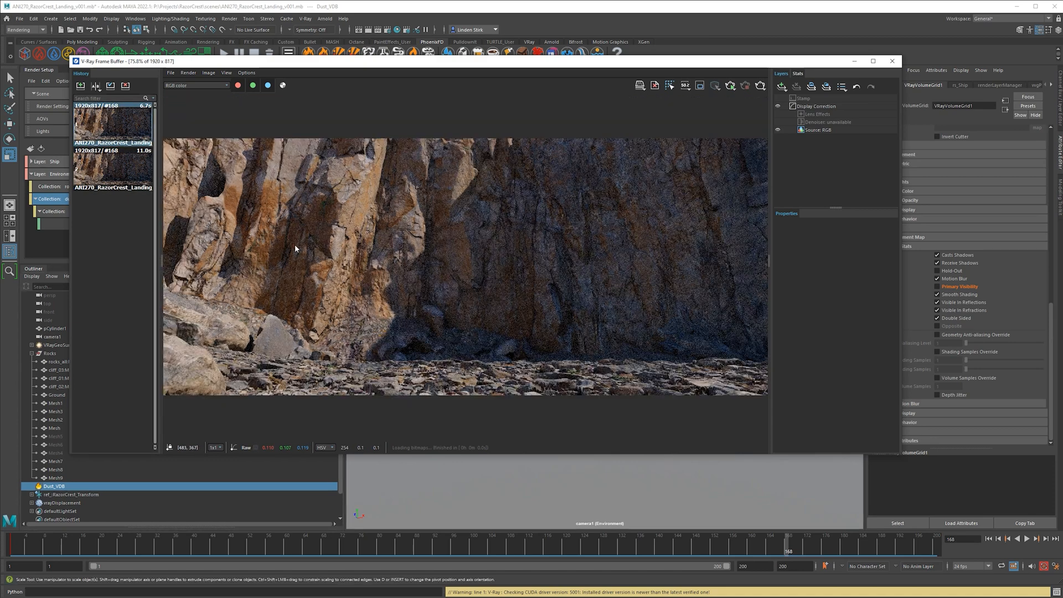
{"action": "left_click", "coordinate": [89, 114]}
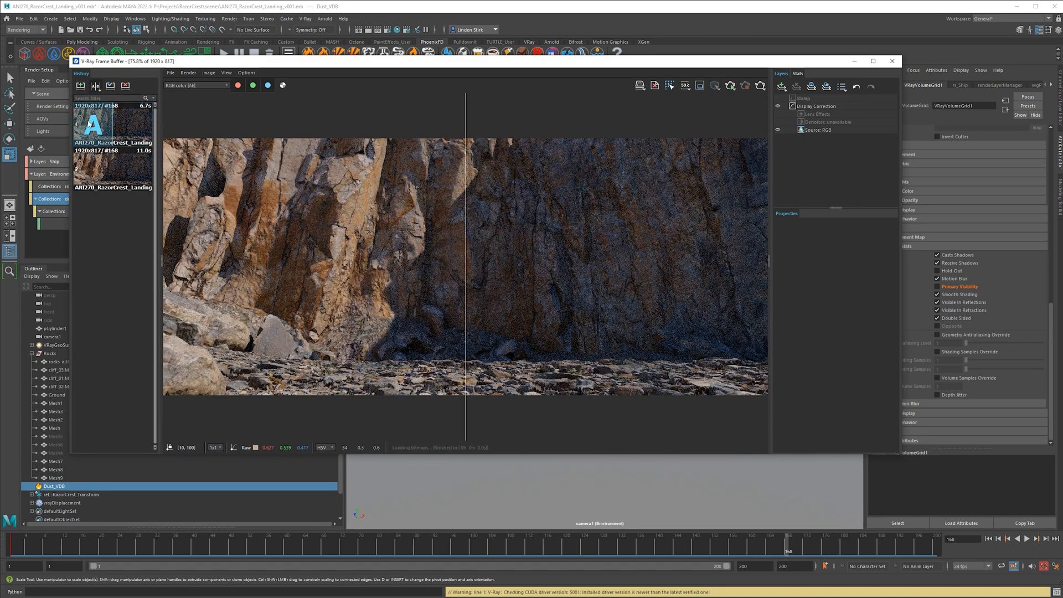
{"action": "left_click", "coordinate": [127, 170]}
{"action": "left_click_drag", "start_coordinate": [465, 250], "coordinate": [321, 247]}
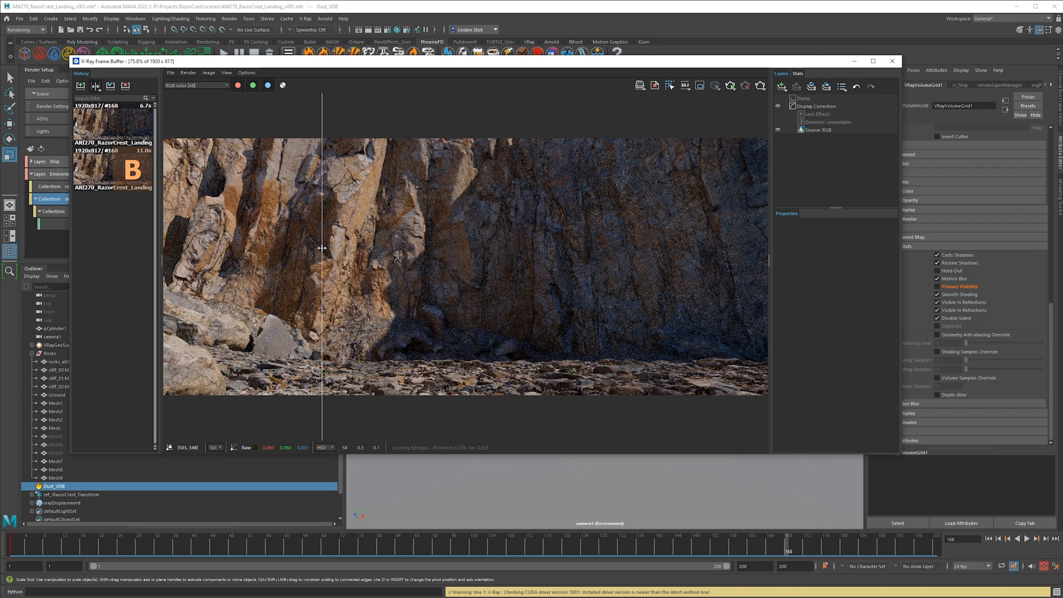
{"action": "left_click_drag", "start_coordinate": [322, 248], "coordinate": [208, 237]}
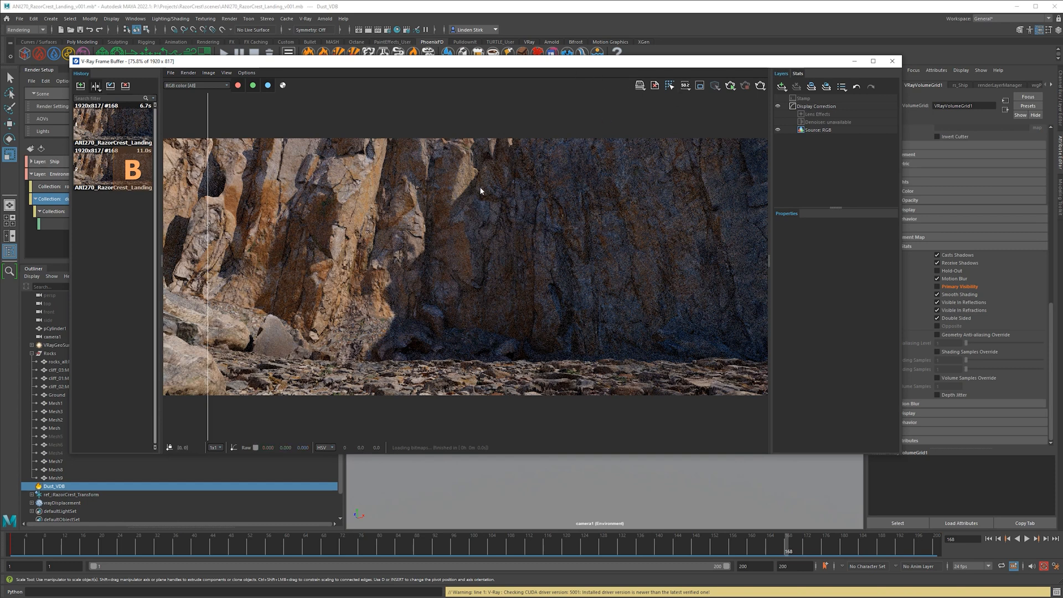
{"action": "left_click_drag", "start_coordinate": [206, 220], "coordinate": [177, 255]}
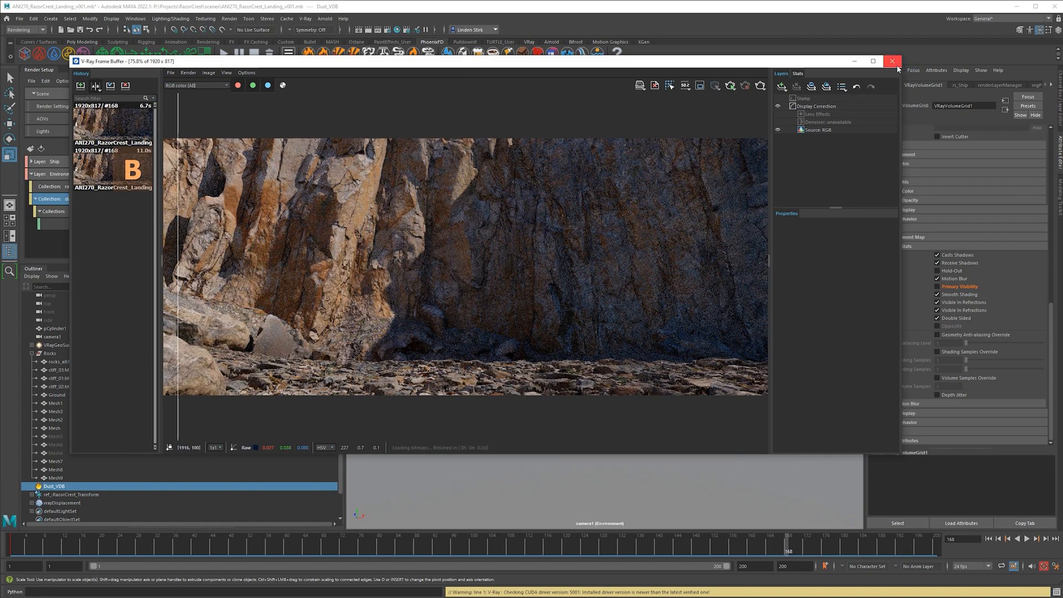
{"action": "left_click", "coordinate": [891, 61]}
Step: Try to add Dust_VDB back to the Environment layer's dust collection
{"action": "middle_click_drag", "start_coordinate": [54, 486], "coordinate": [278, 141]}
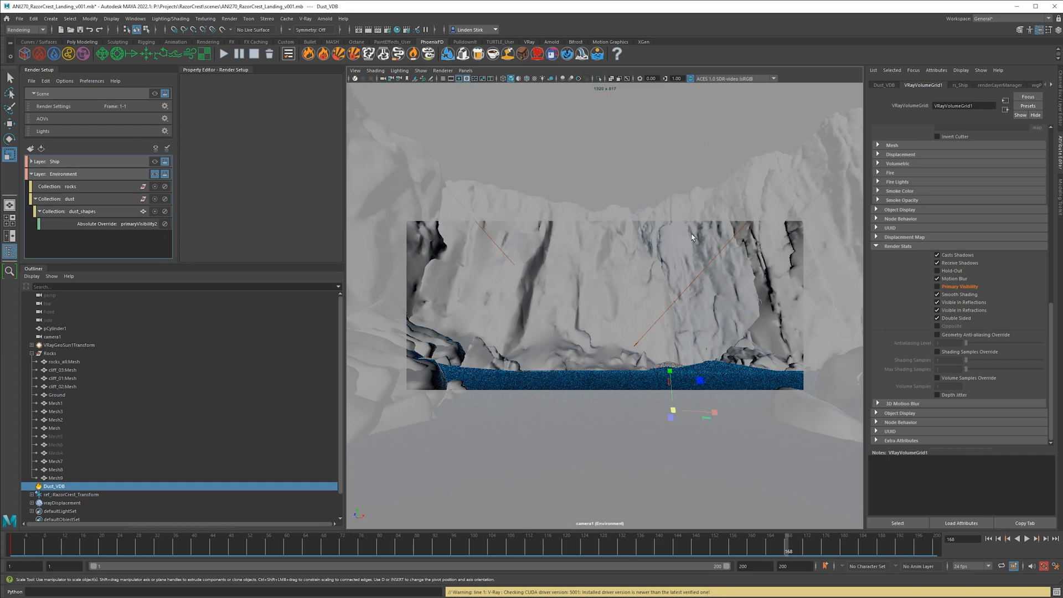
{"action": "left_click", "coordinate": [74, 164]}
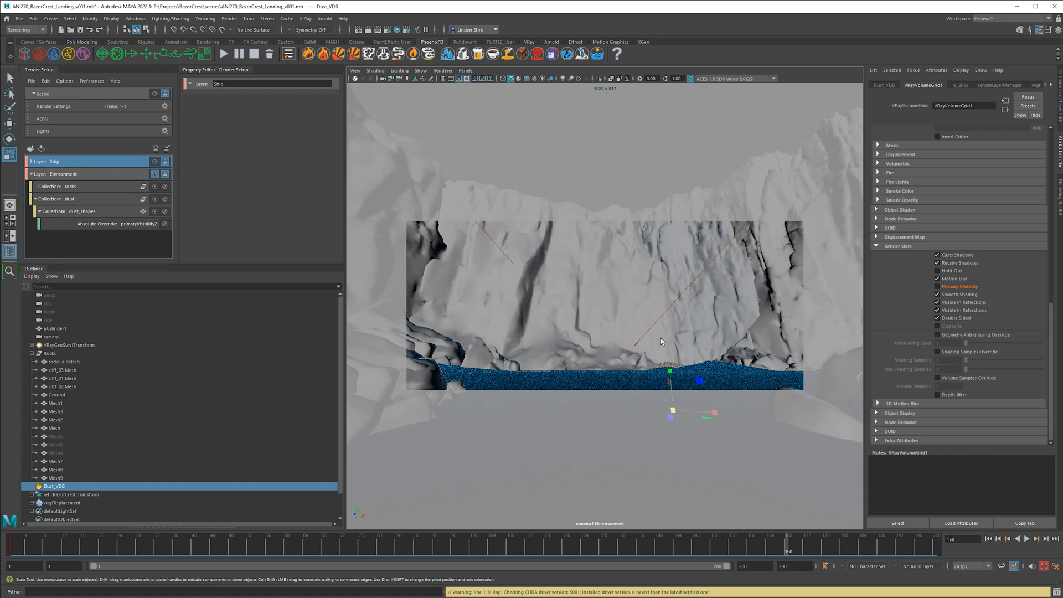
{"action": "left_click", "coordinate": [93, 200]}
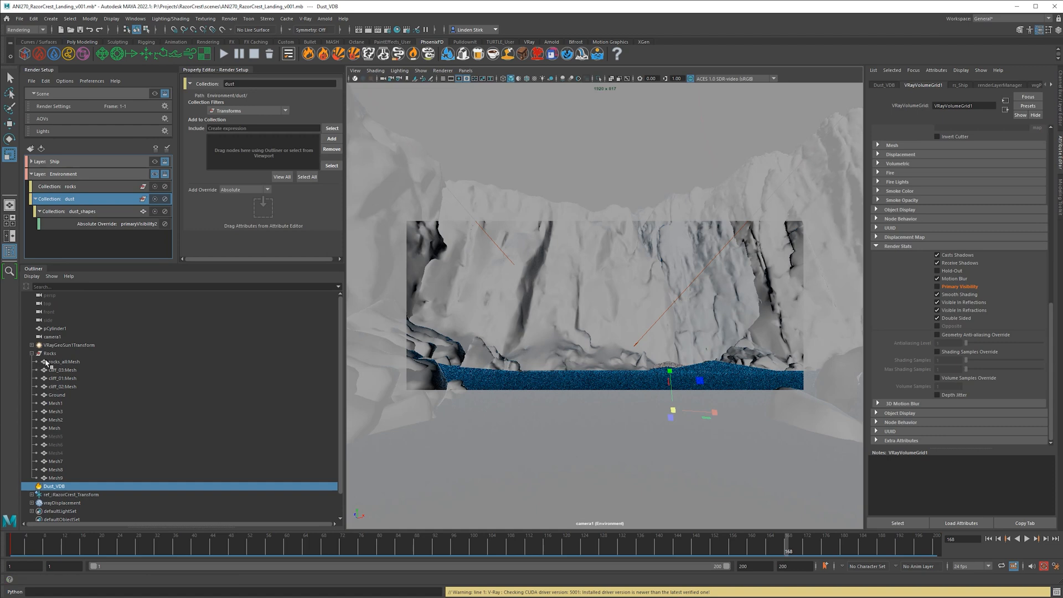
{"action": "scroll", "coordinate": [69, 446], "scroll_direction": "down", "scroll_amount": 1}
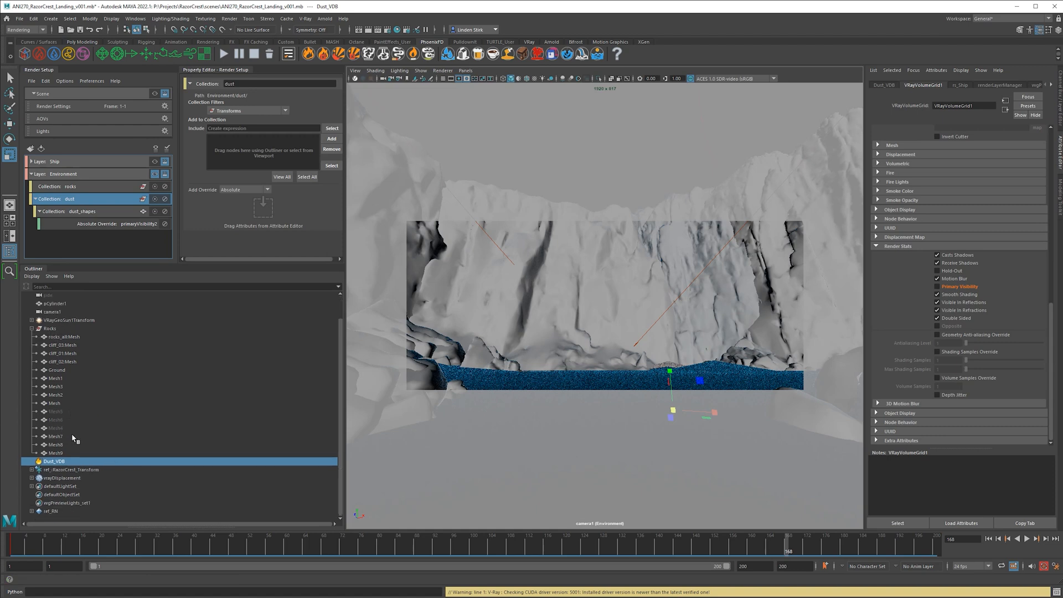
{"action": "scroll", "coordinate": [78, 494], "scroll_direction": "up", "scroll_amount": 1}
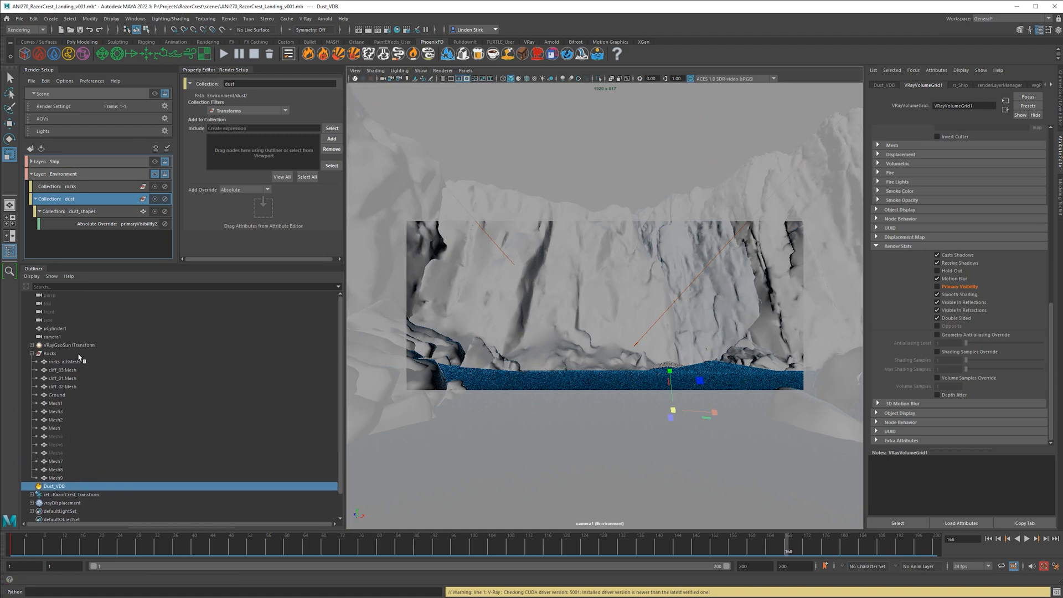
Step: Create an Environment layer collection named ship and add the RazorCrest transform to it
{"action": "left_click", "coordinate": [77, 494]}
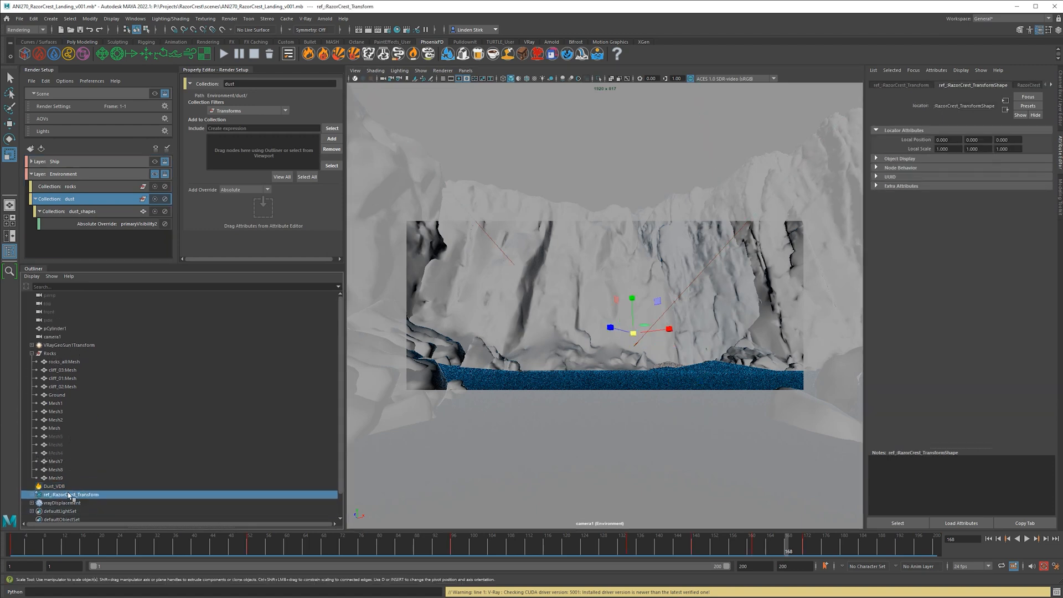
{"action": "left_click", "coordinate": [80, 174]}
{"action": "left_click", "coordinate": [131, 186]}
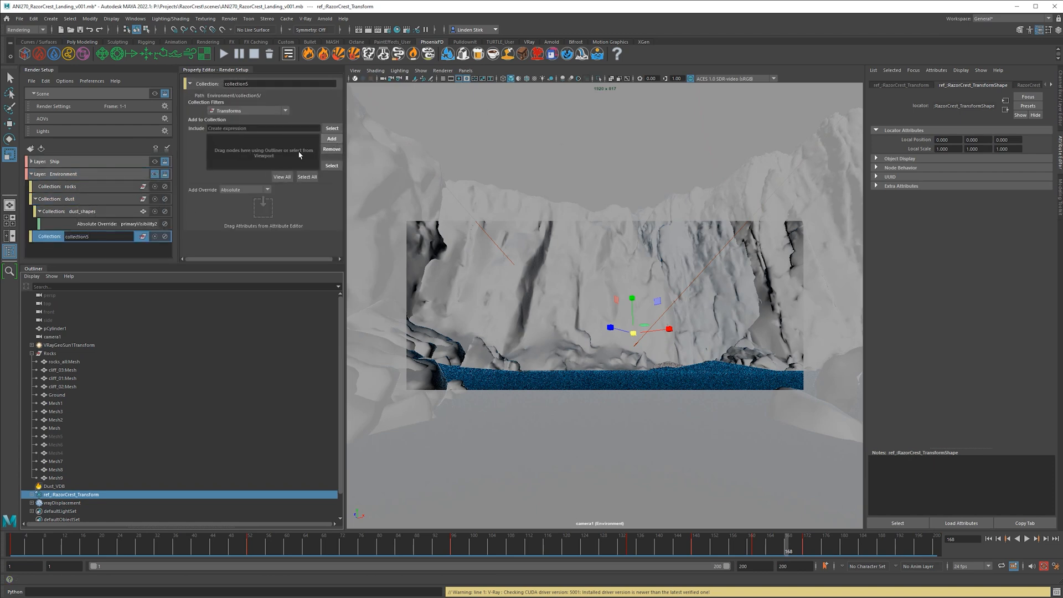
{"action": "type", "text": "ship"}
{"action": "key", "text": "Return"}
{"action": "left_click", "coordinate": [332, 138]}
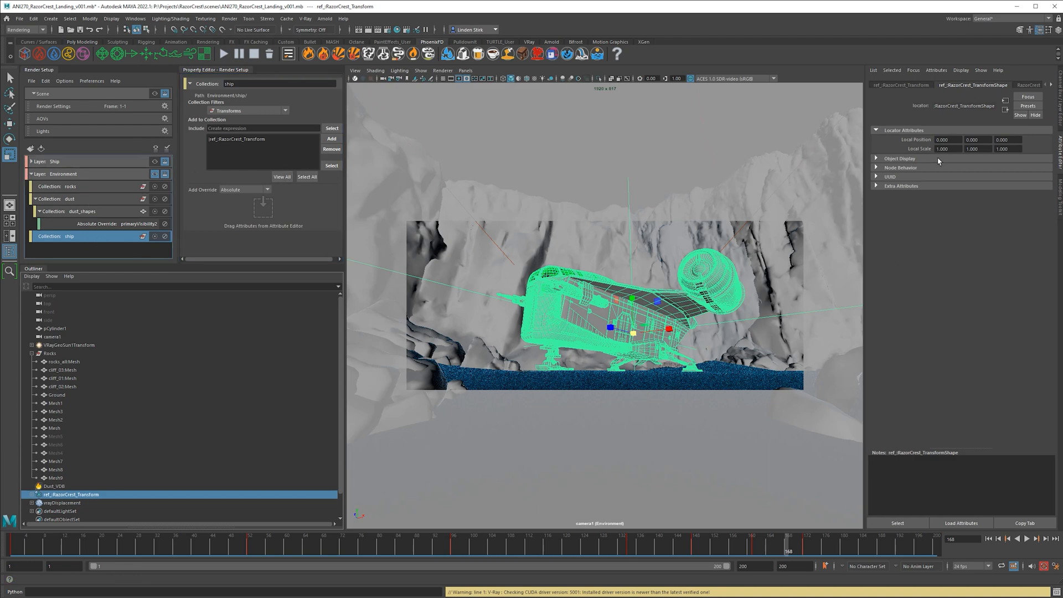
Step: Create an absolute override for the RazorCrest main body's Primary Visibility in the Environment layer and switch Primary Visibility off
{"action": "left_click", "coordinate": [590, 327]}
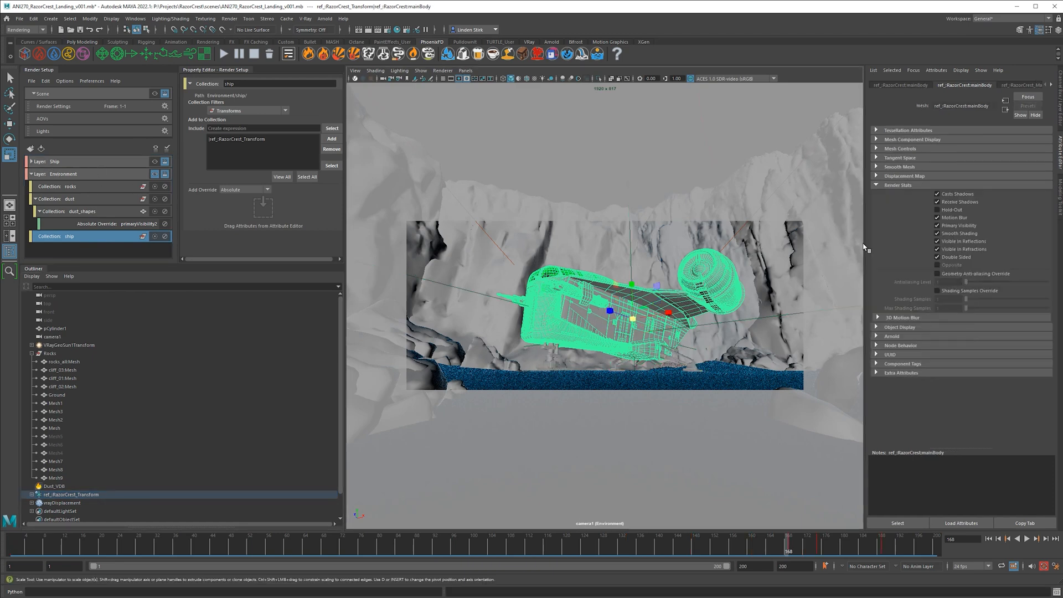
{"action": "right_click", "coordinate": [961, 227]}
{"action": "left_click", "coordinate": [991, 264]}
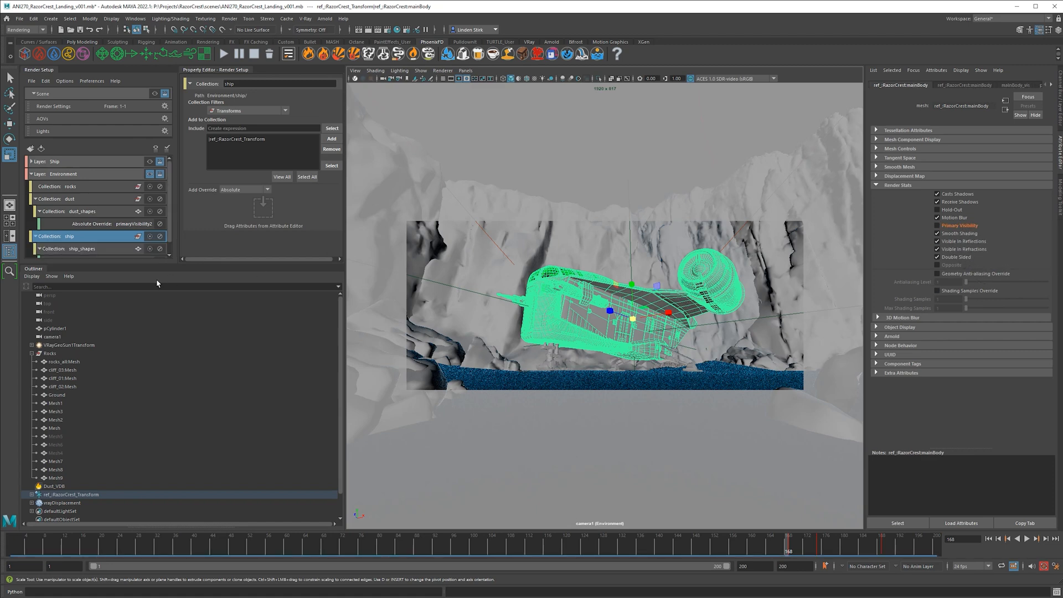
Step: Inspect the ship collection, its ship_shapes include expression and the RazorCrest hierarchy in the Outliner
{"action": "left_click", "coordinate": [88, 250]}
{"action": "left_click", "coordinate": [80, 239]}
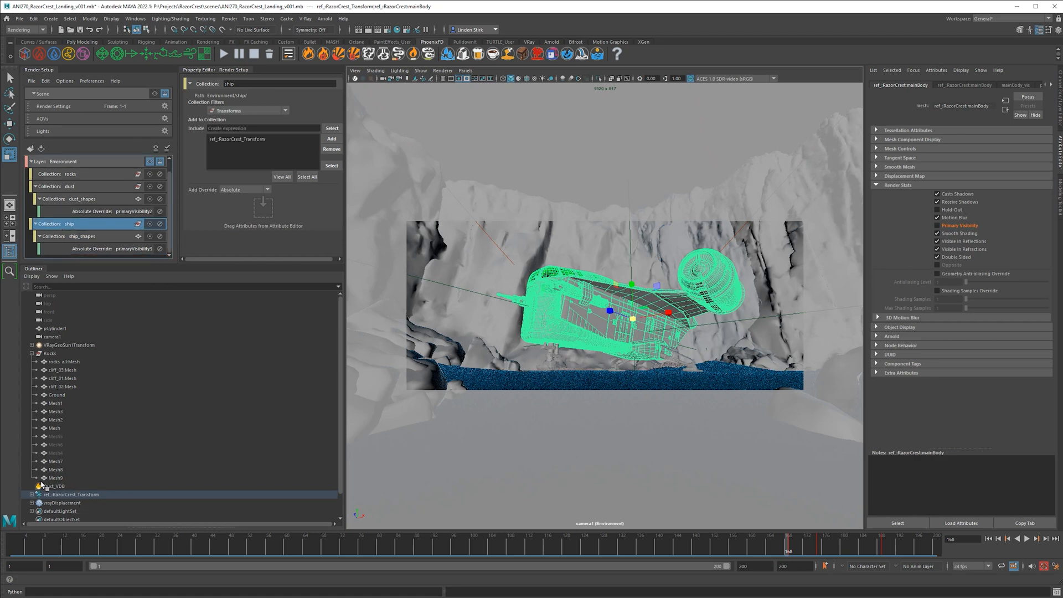
{"action": "left_click", "coordinate": [32, 496]}
{"action": "scroll", "coordinate": [34, 500], "scroll_direction": "down", "scroll_amount": 1}
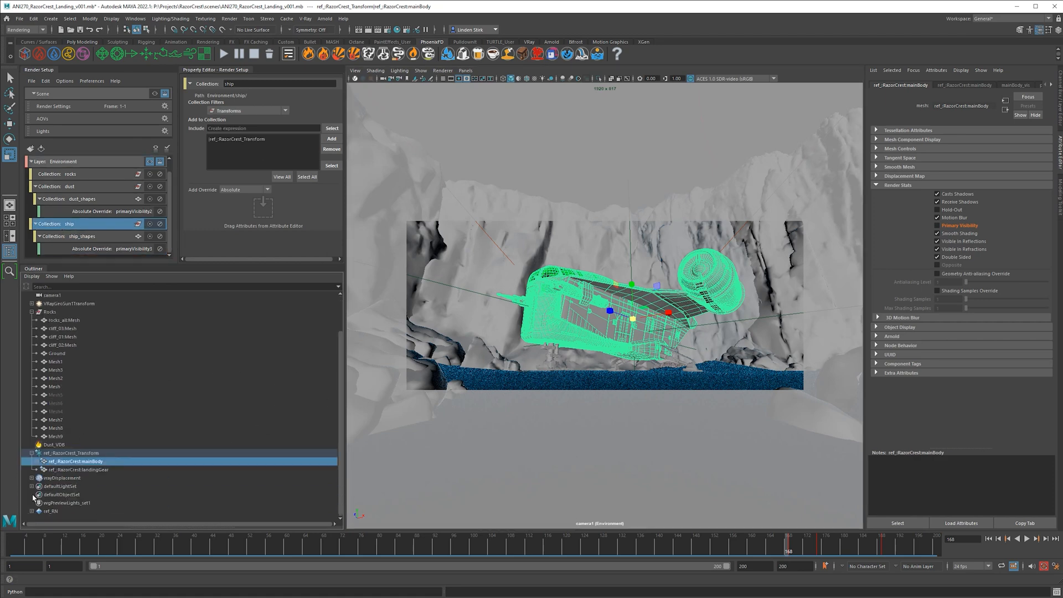
{"action": "left_click", "coordinate": [58, 239]}
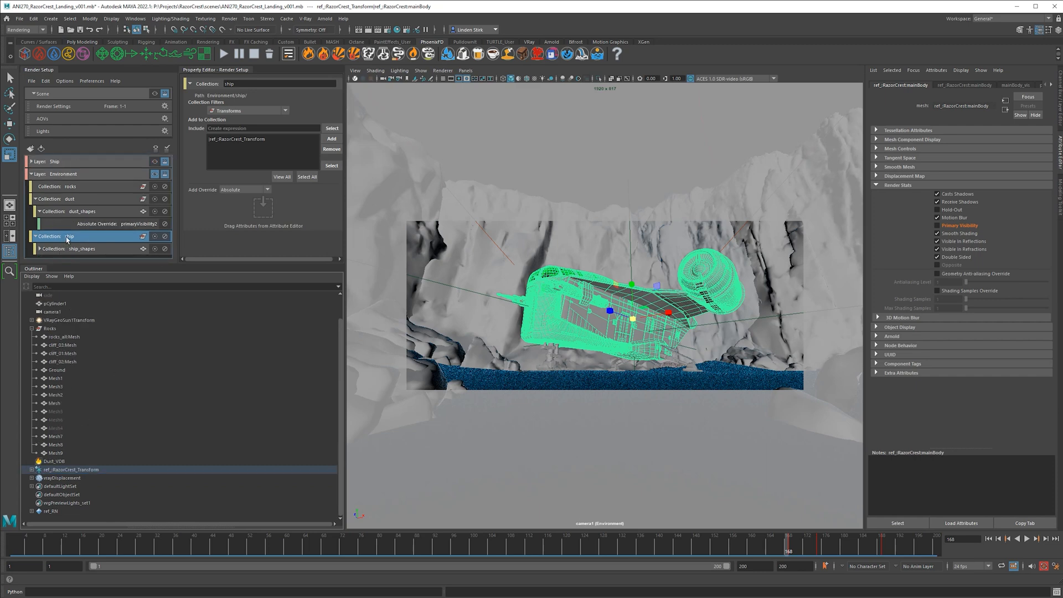
{"action": "left_click", "coordinate": [93, 250]}
{"action": "double_click", "coordinate": [216, 128]}
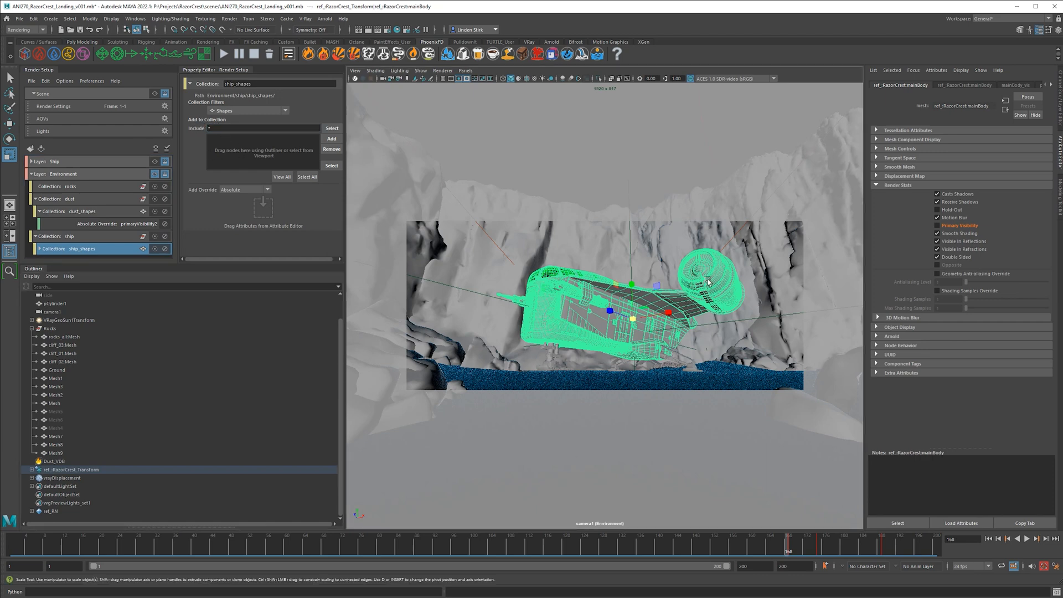
Step: Clear the ship selection, switch the viewport to the persp camera and start a V-Ray render of the Environment layer
{"action": "left_click", "coordinate": [595, 335]}
{"action": "left_click", "coordinate": [595, 334]}
{"action": "left_click", "coordinate": [553, 189]}
{"action": "left_click", "coordinate": [383, 78]}
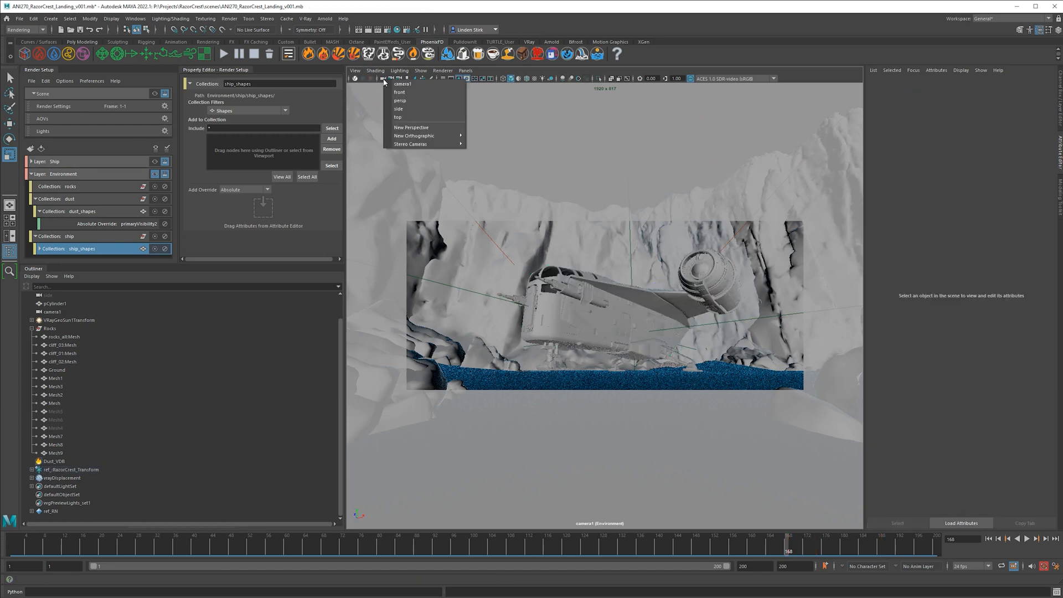
{"action": "left_click", "coordinate": [422, 100]}
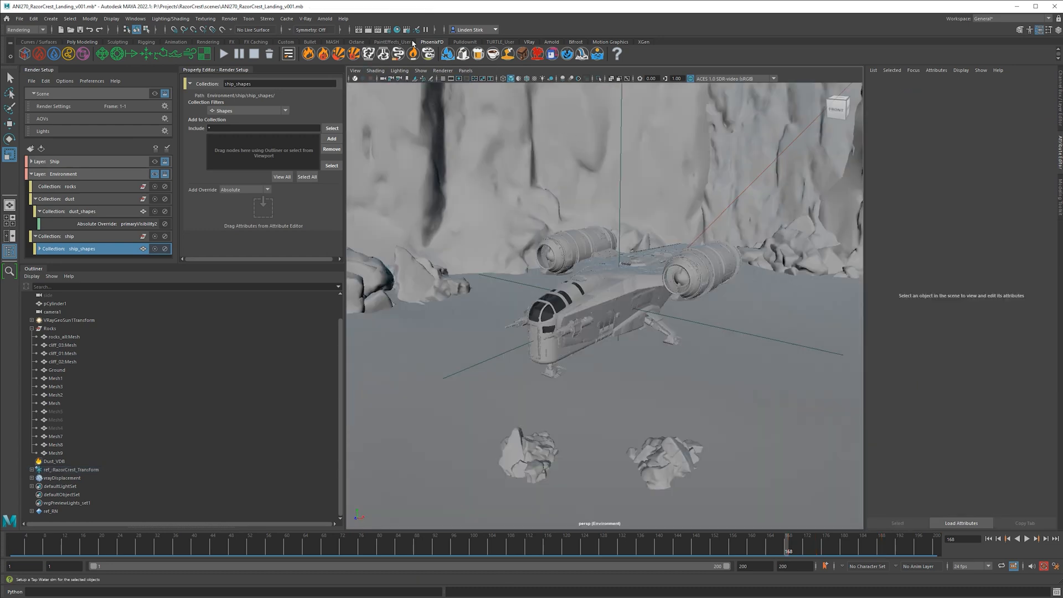
{"action": "left_click", "coordinate": [428, 52]}
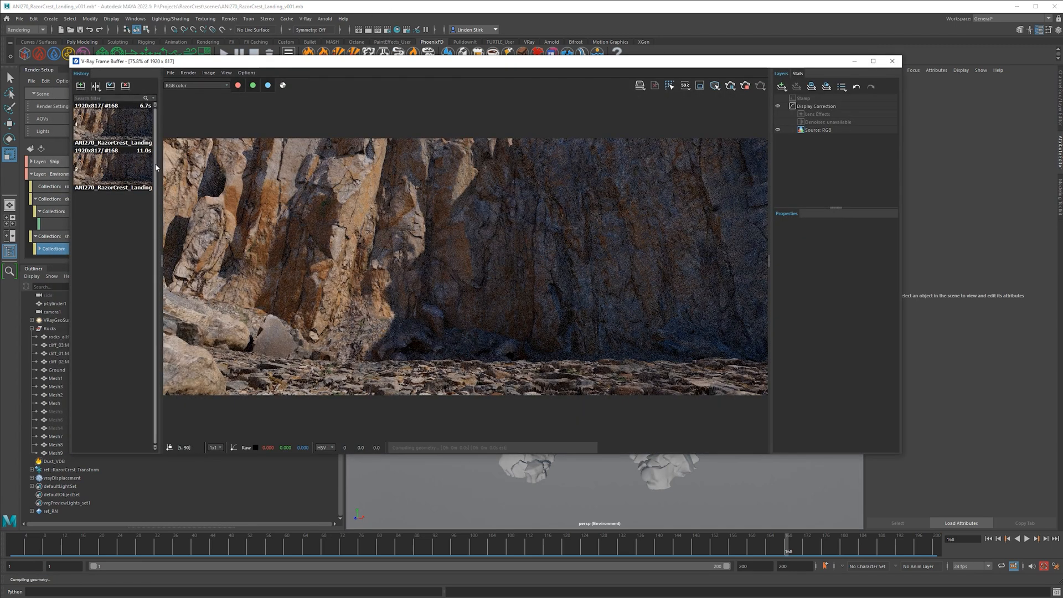
{"action": "left_click", "coordinate": [97, 89]}
{"action": "left_click", "coordinate": [97, 89]}
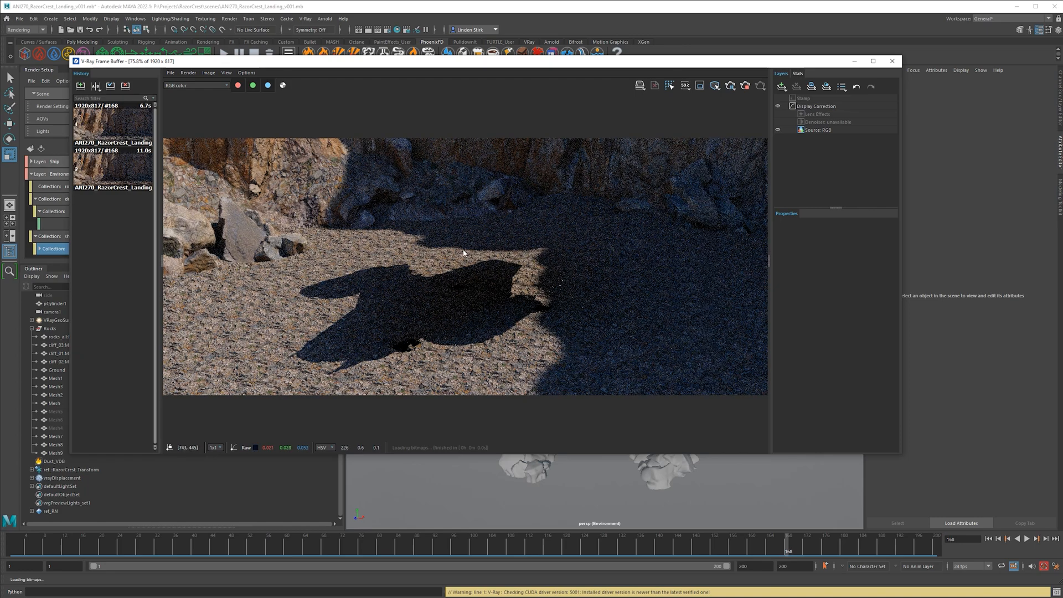
Step: Orbit and pan the persp view to examine the hidden ship's shadow in the live render, and close the frame buffer
{"action": "left_click_drag", "start_coordinate": [474, 489], "coordinate": [511, 487], "text": "alt"}
{"action": "mouse_move", "coordinate": [513, 491]}
{"action": "left_mouse_down", "text": "alt"}
{"action": "mouse_move", "coordinate": [508, 504]}
{"action": "mouse_move", "coordinate": [503, 488]}
{"action": "left_mouse_up", "text": "alt"}
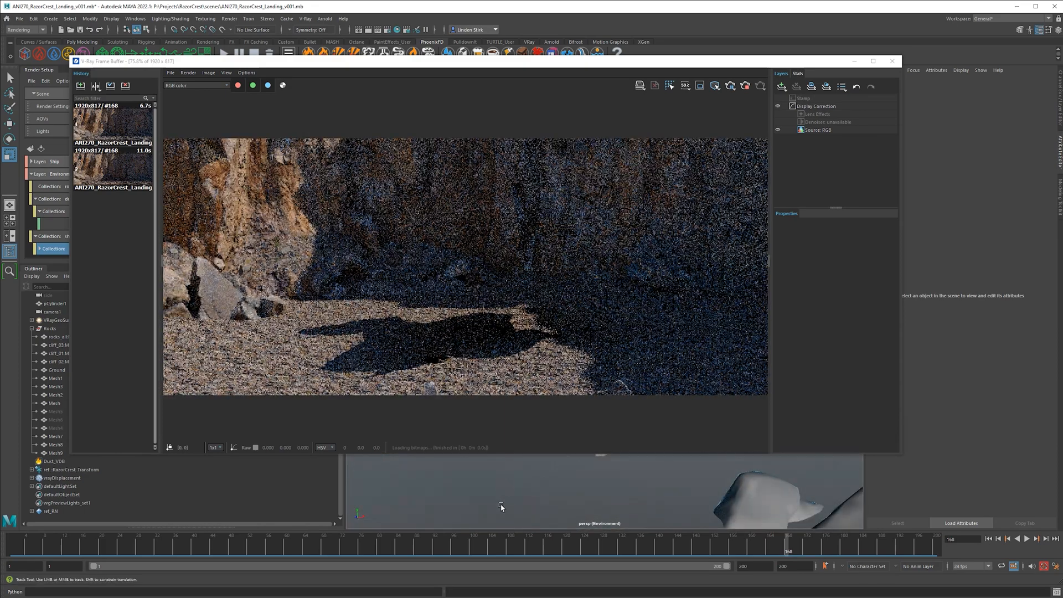
{"action": "middle_click_drag", "start_coordinate": [500, 504], "coordinate": [505, 482], "text": "alt"}
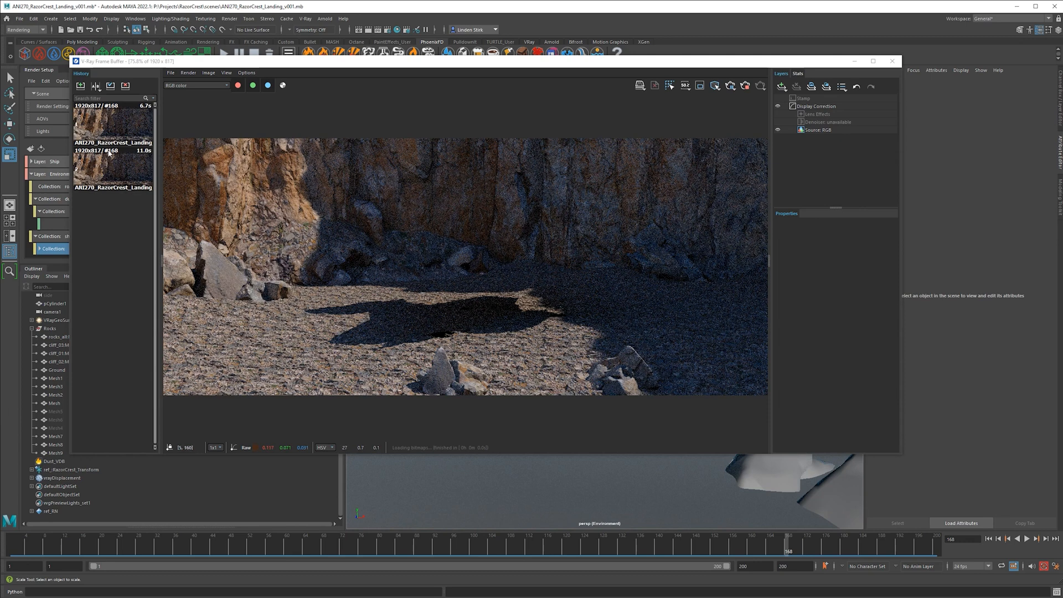
{"action": "left_click_drag", "start_coordinate": [183, 61], "coordinate": [274, 69]}
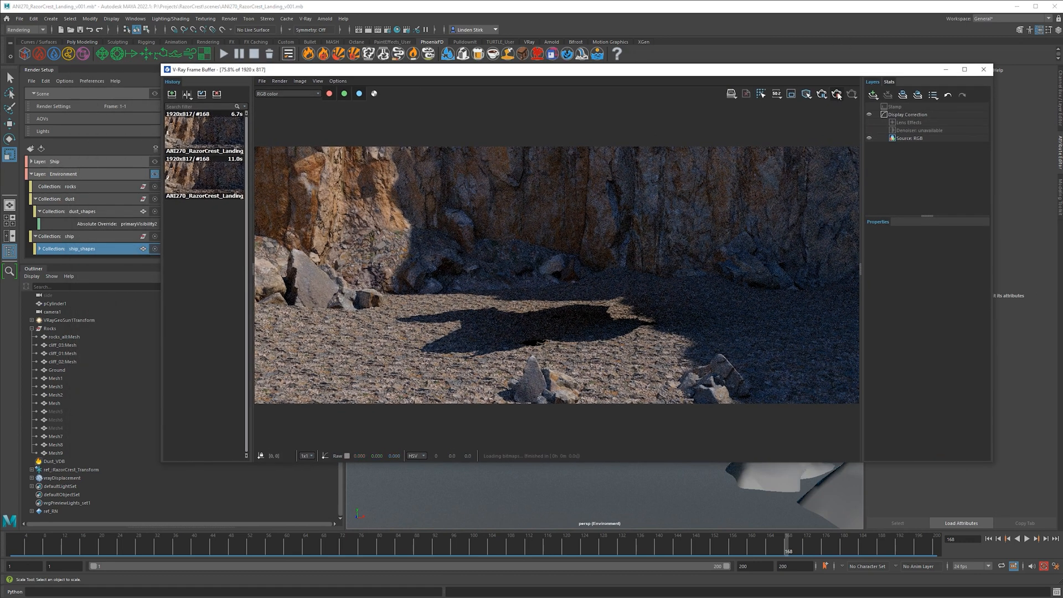
{"action": "left_click", "coordinate": [54, 161]}
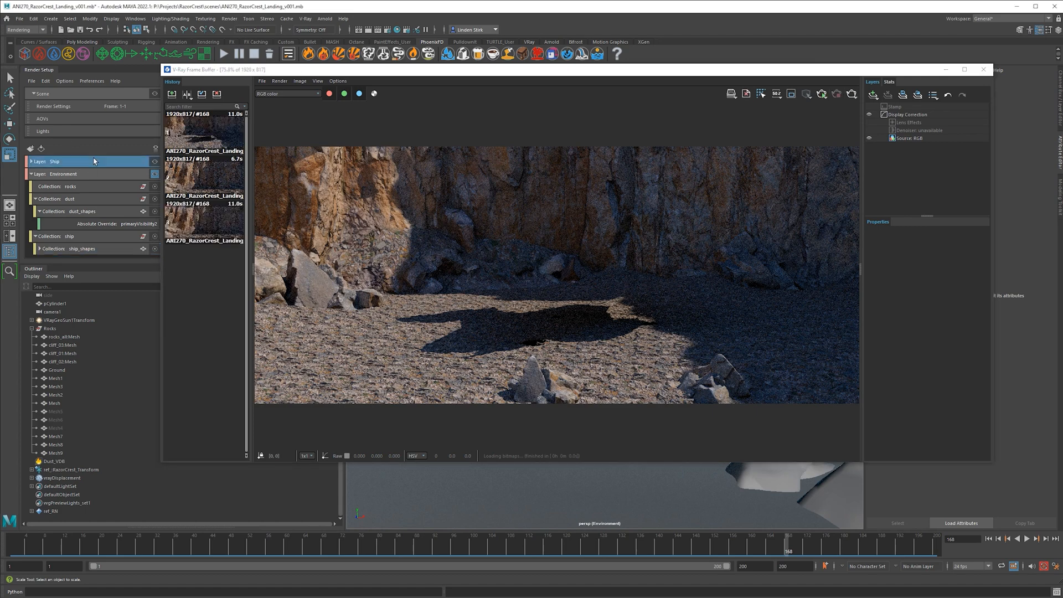
{"action": "left_click", "coordinate": [982, 70]}
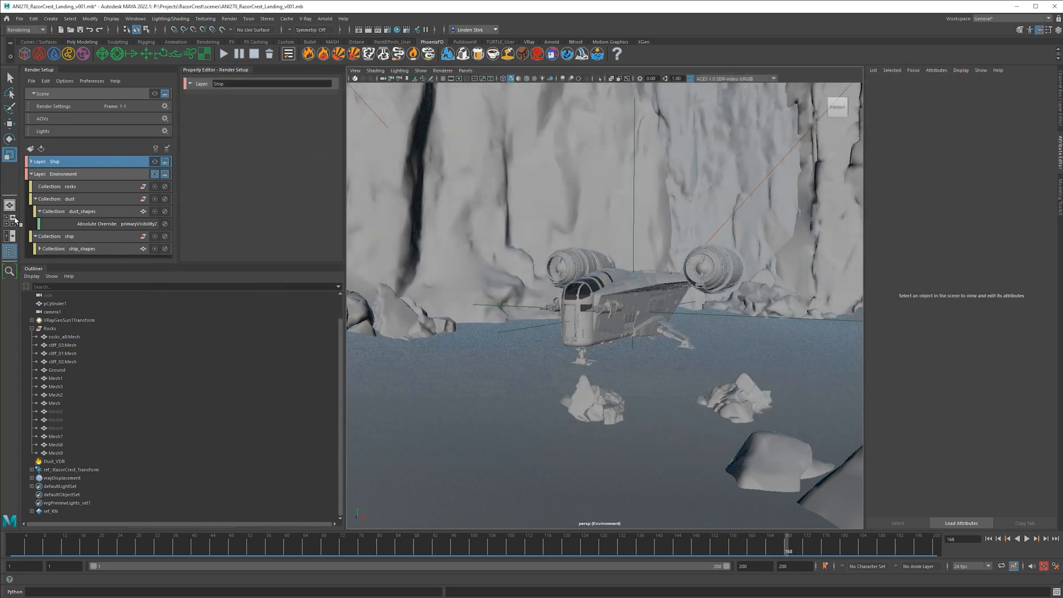
Step: Switch the viewport back to camera1 and collapse the Environment layer
{"action": "left_click", "coordinate": [384, 82]}
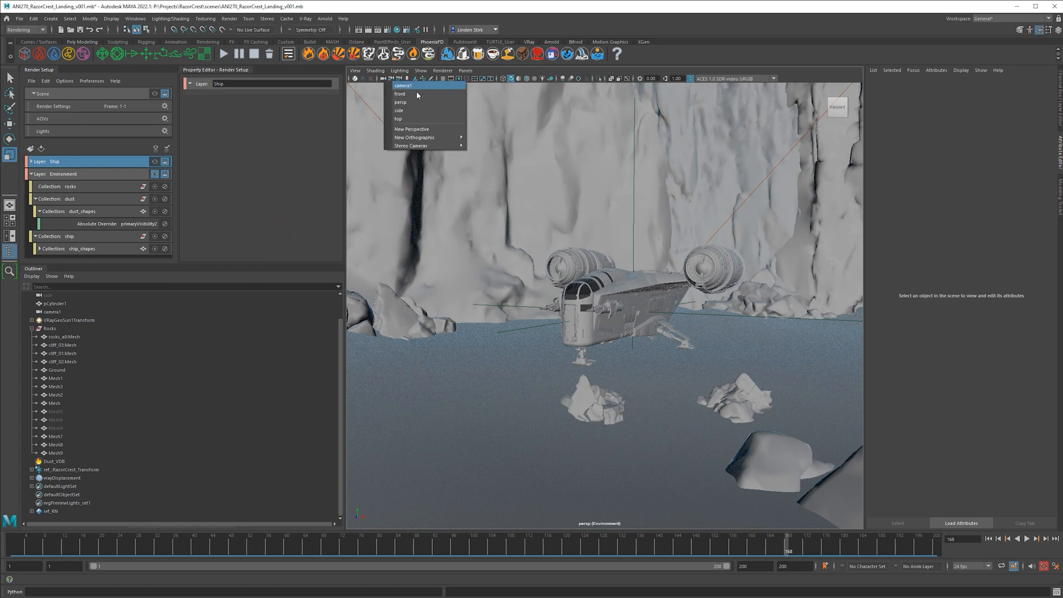
{"action": "left_click", "coordinate": [419, 89]}
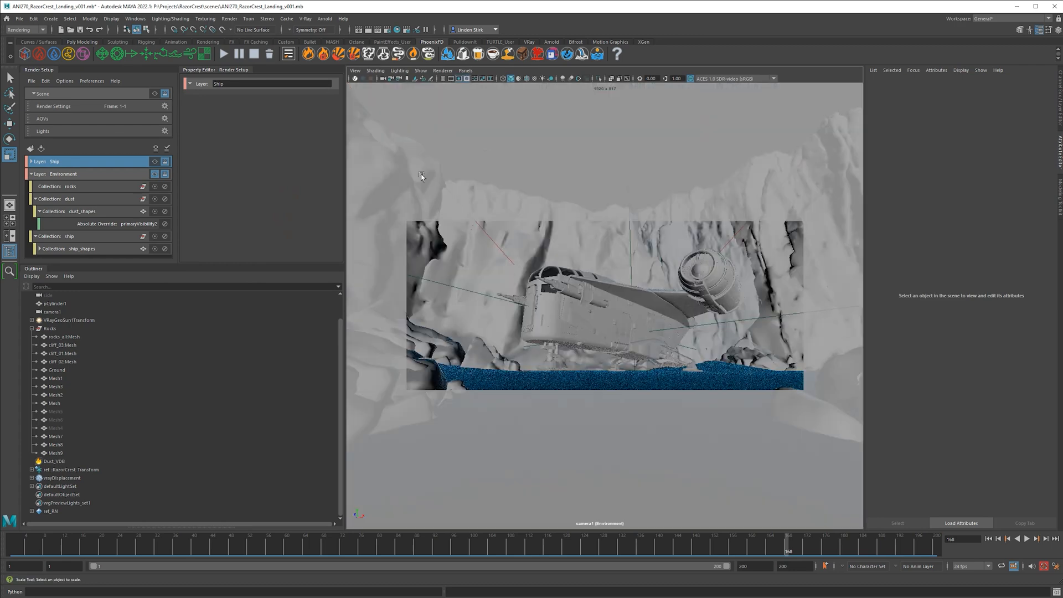
{"action": "left_click", "coordinate": [31, 173]}
{"action": "left_click", "coordinate": [69, 226]}
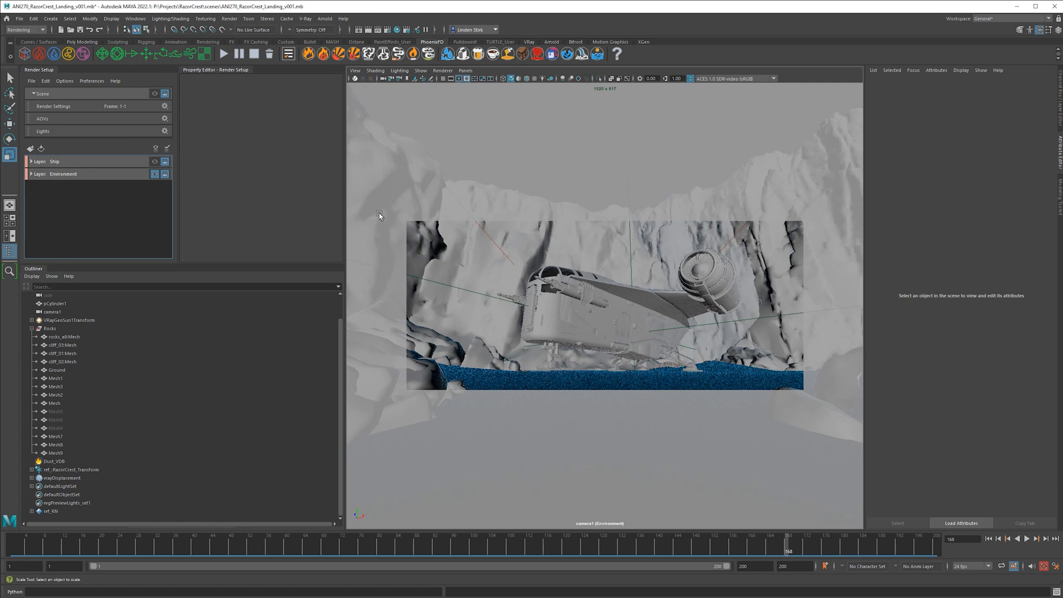
Step: Create a render layer named Dust and make it the visible layer
{"action": "left_click", "coordinate": [30, 149]}
{"action": "type", "text": "Dust"}
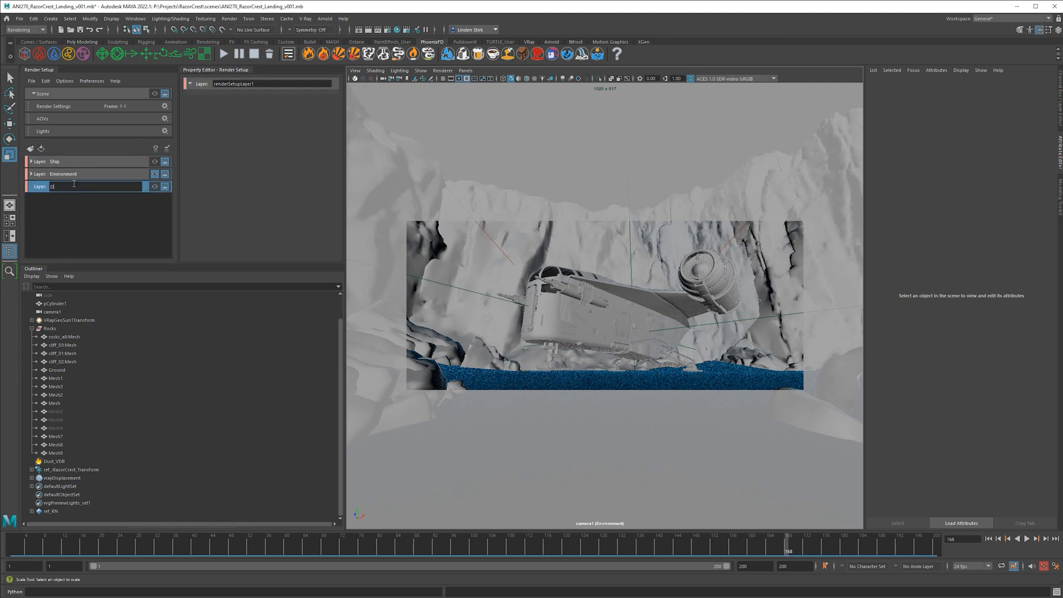
{"action": "key", "text": "Return"}
{"action": "left_click", "coordinate": [154, 186]}
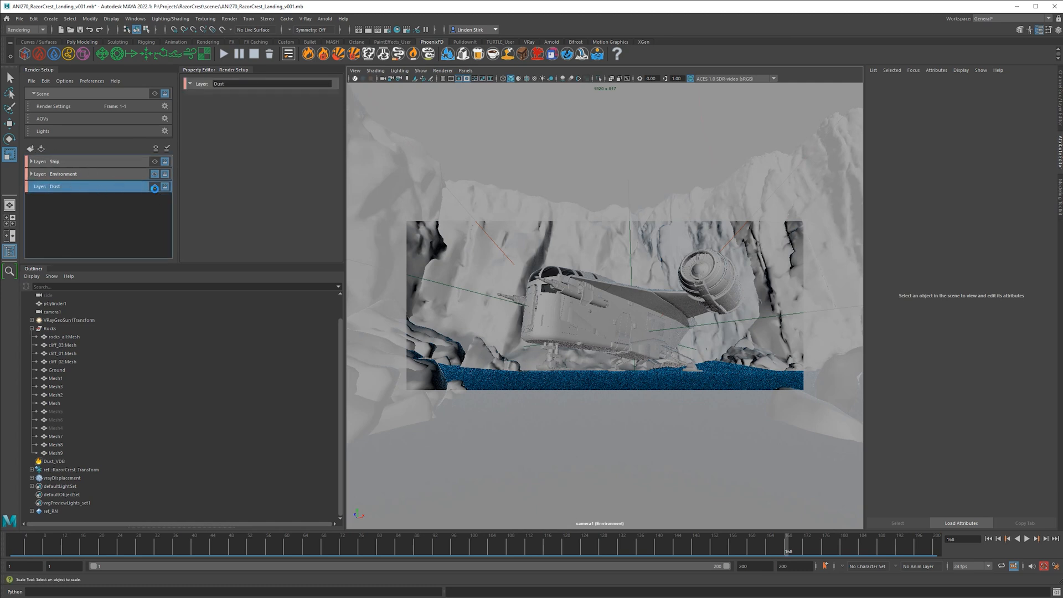
Step: Create a collection named dust1 in the Dust layer and add Dust_VDB to it
{"action": "left_click", "coordinate": [94, 461]}
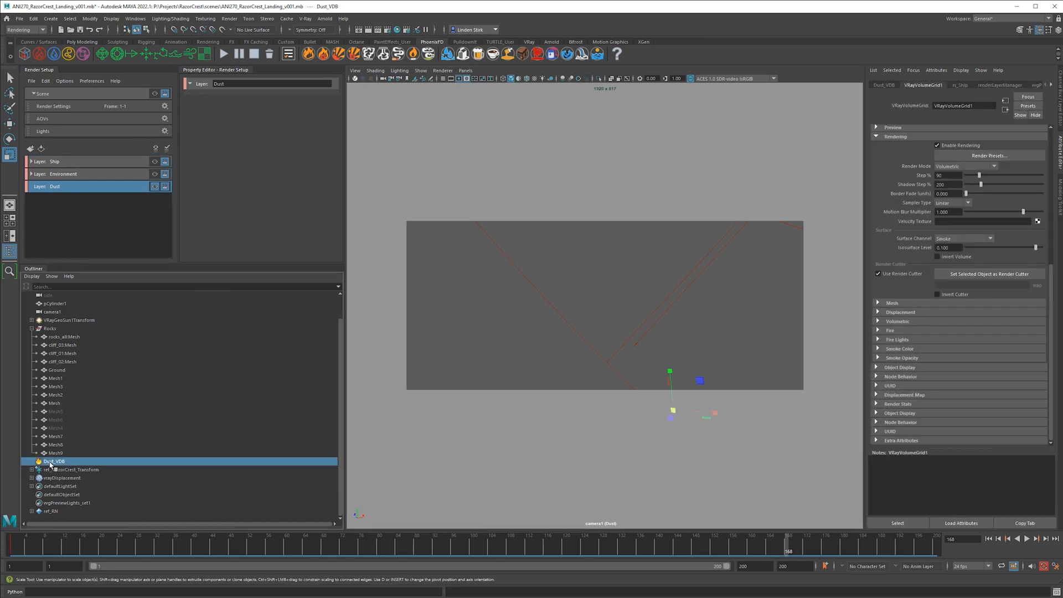
{"action": "right_click", "coordinate": [127, 187]}
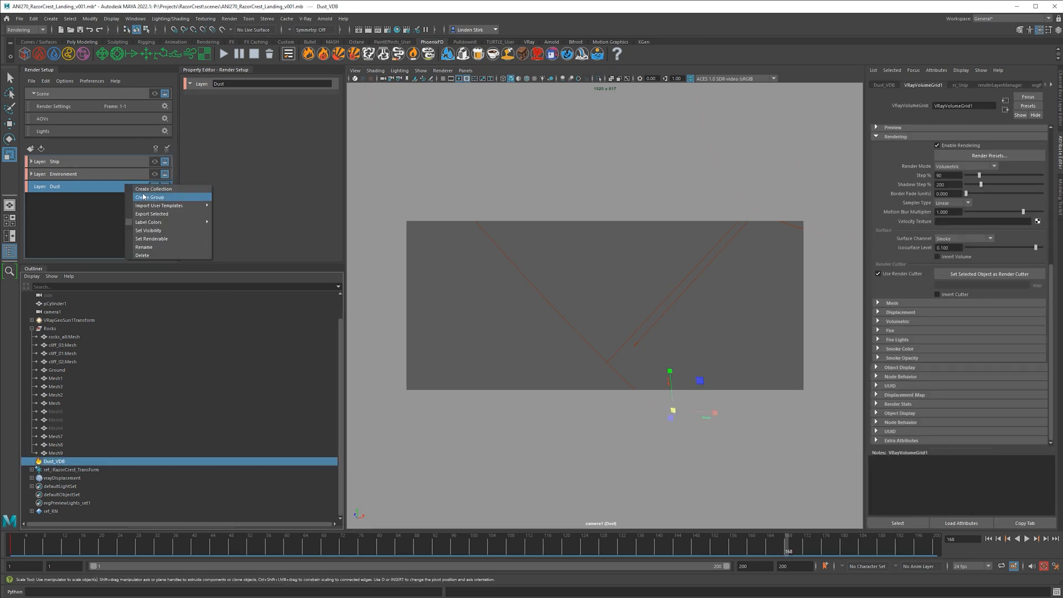
{"action": "left_click", "coordinate": [166, 197]}
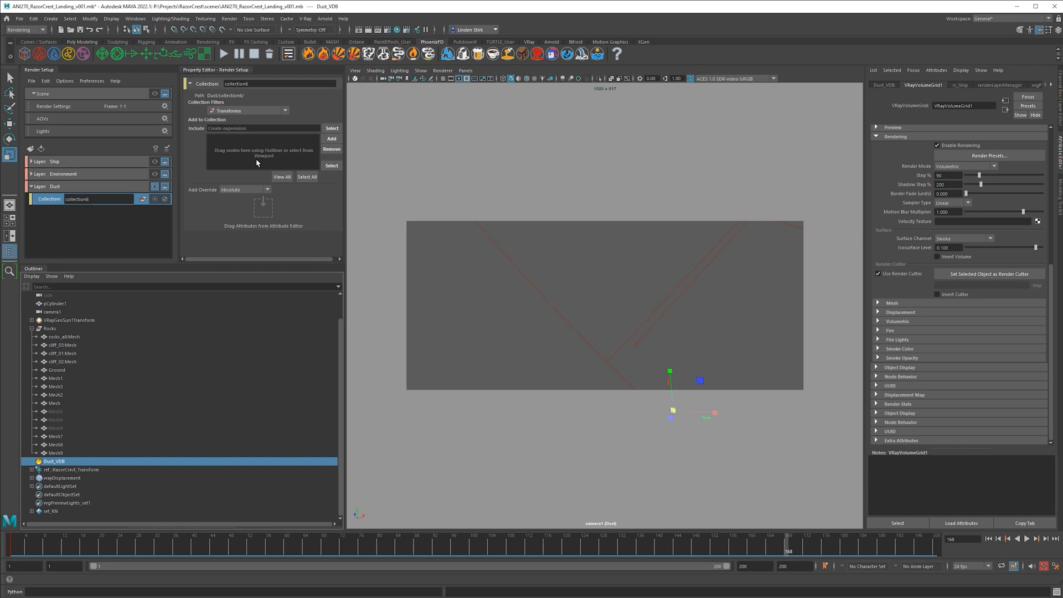
{"action": "type", "text": "dust1"}
{"action": "key", "text": "Return"}
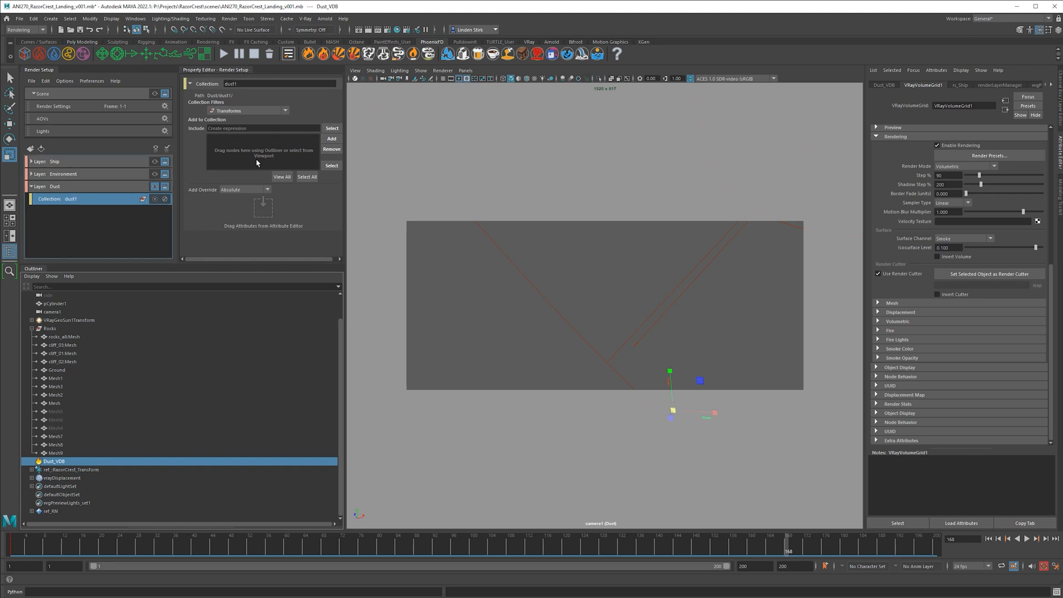
{"action": "left_click", "coordinate": [332, 139]}
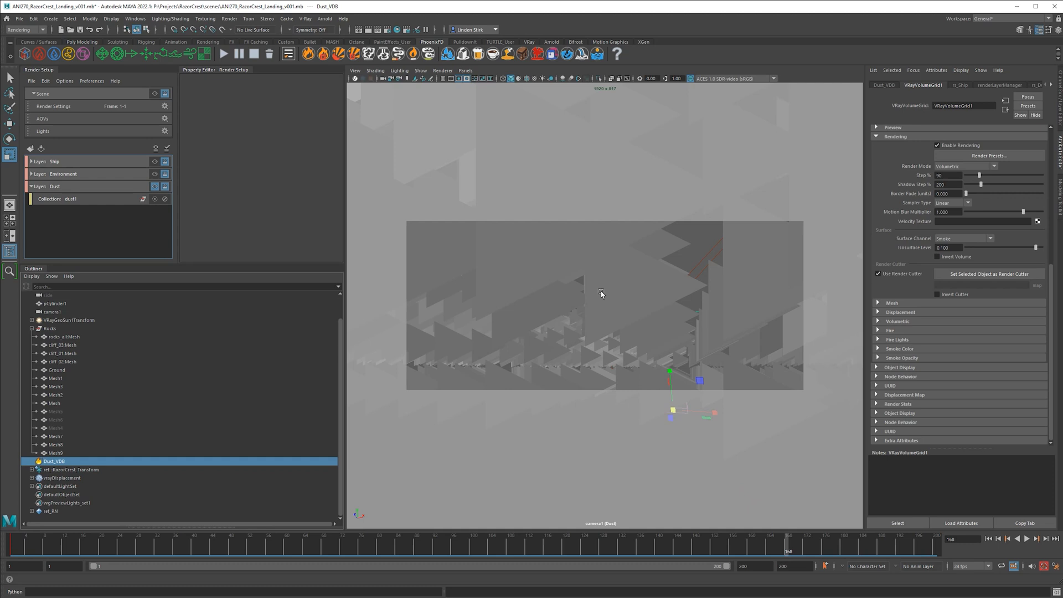
Step: Create a collection named ship1 in the Dust layer and add the RazorCrest transform to it
{"action": "left_click", "coordinate": [78, 188]}
{"action": "right_click", "coordinate": [78, 189]}
{"action": "left_click", "coordinate": [108, 197]}
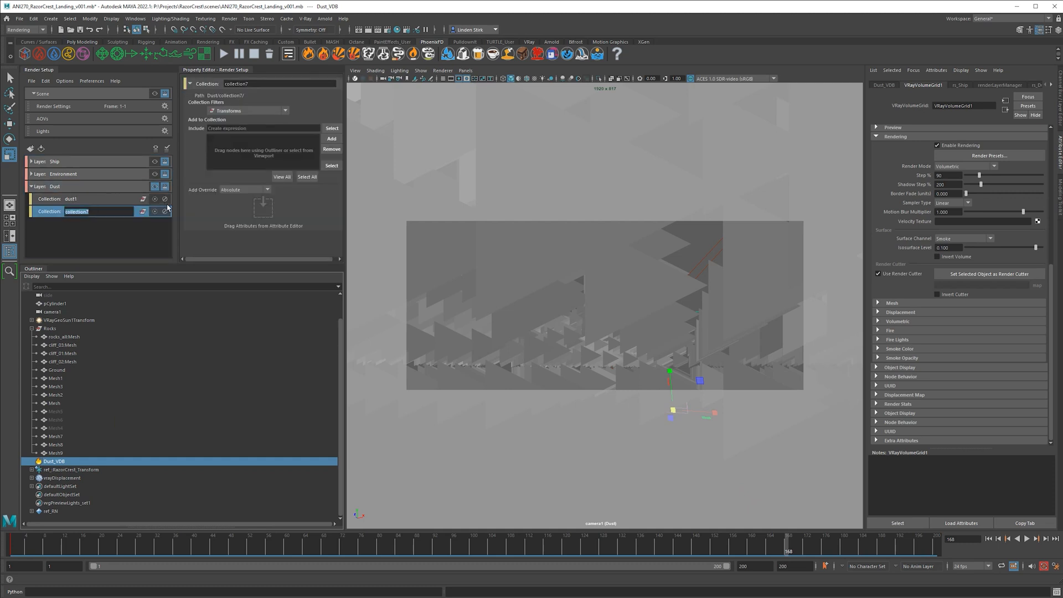
{"action": "type", "text": "ship"}
{"action": "key", "text": "Return"}
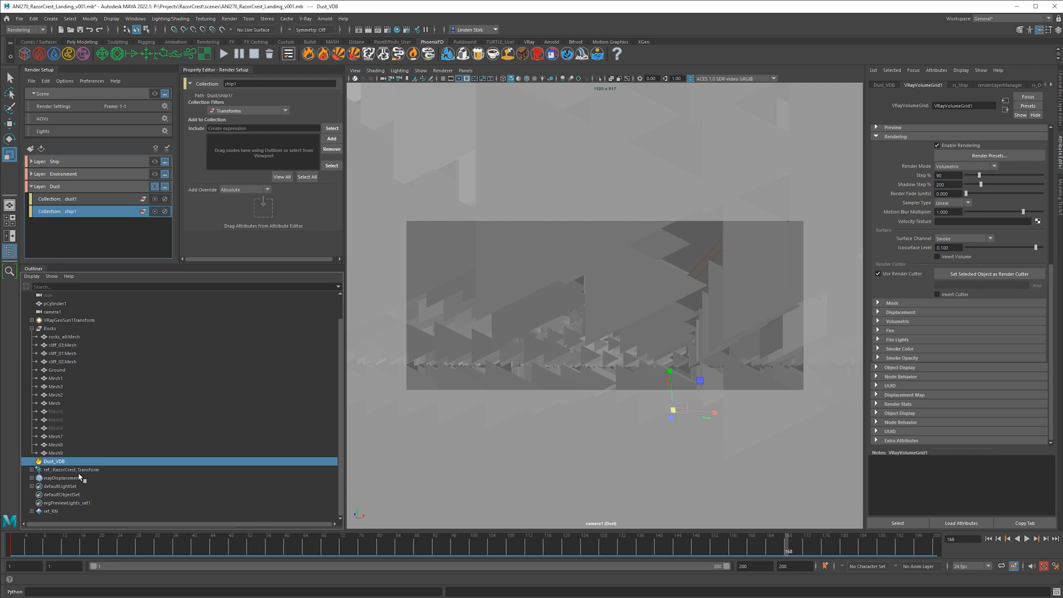
{"action": "left_click", "coordinate": [83, 470]}
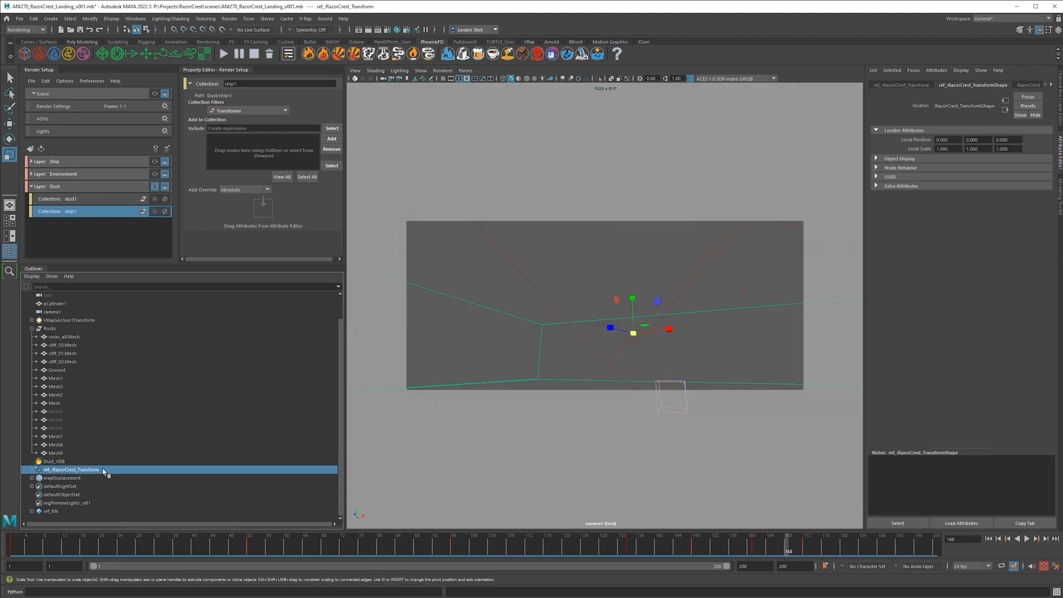
{"action": "left_click", "coordinate": [332, 139]}
Step: Check the render stats of the ship's main body mesh and deselect it
{"action": "left_click", "coordinate": [572, 235]}
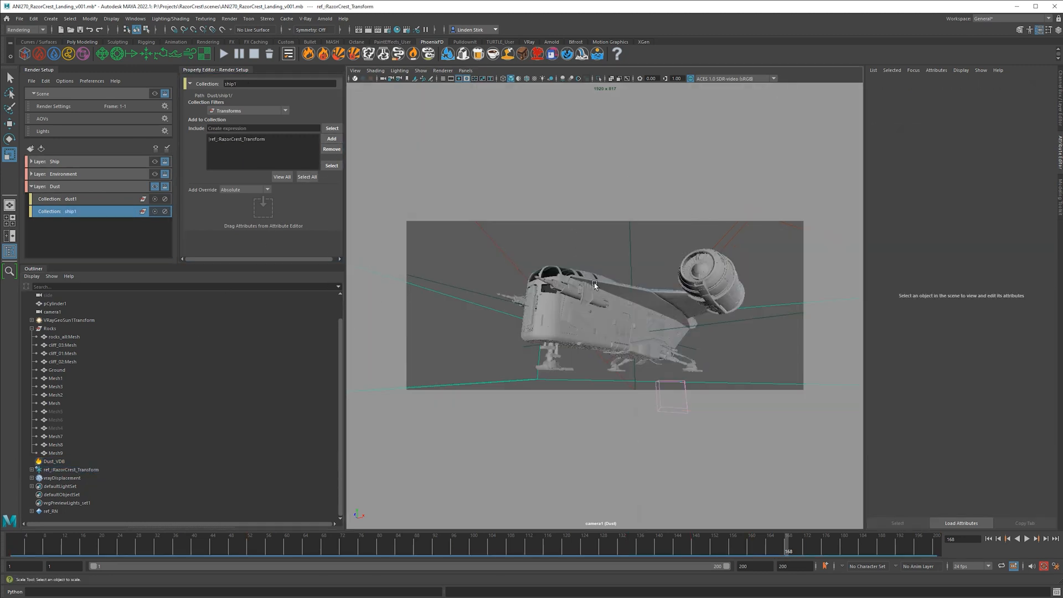
{"action": "left_click", "coordinate": [582, 312]}
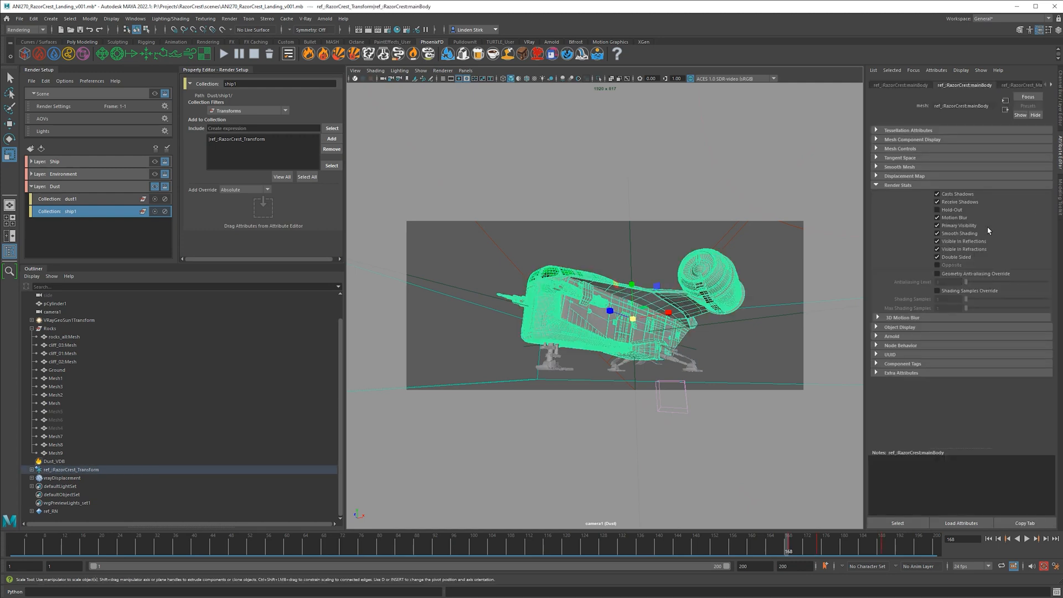
{"action": "left_click", "coordinate": [654, 272]}
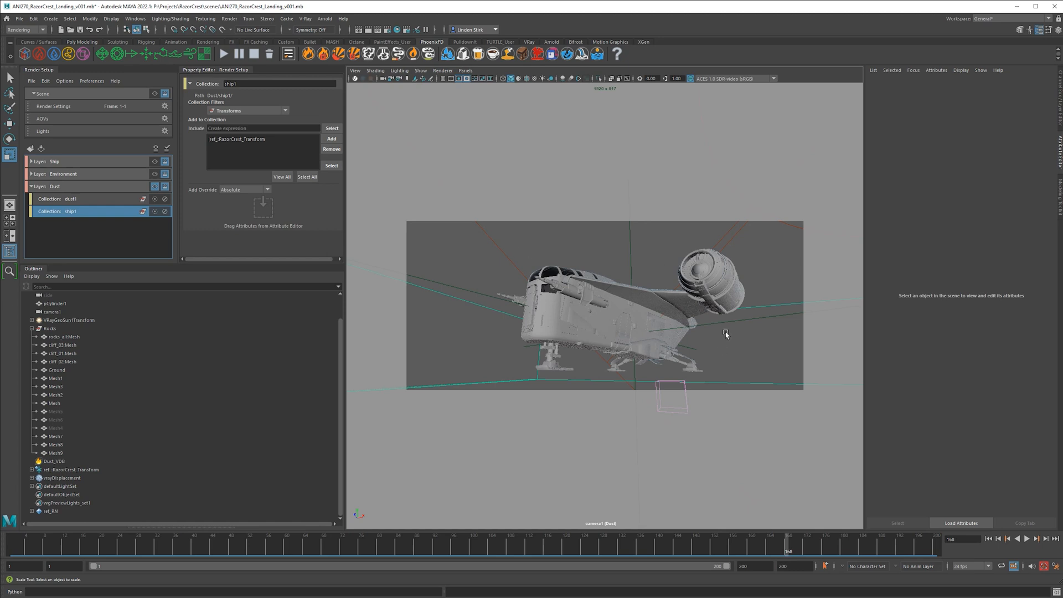
Step: Add a material override to ship1 using a VRay Mtl Wrapper with Matte Surface enabled and Alpha Contribution set to -1
{"action": "right_click", "coordinate": [112, 217]}
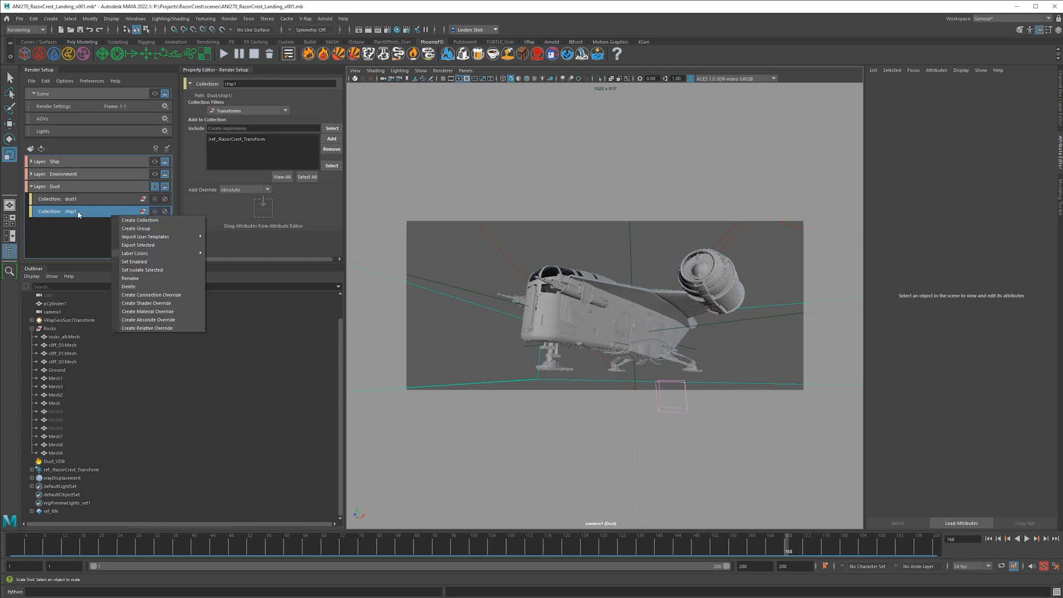
{"action": "left_click", "coordinate": [188, 313]}
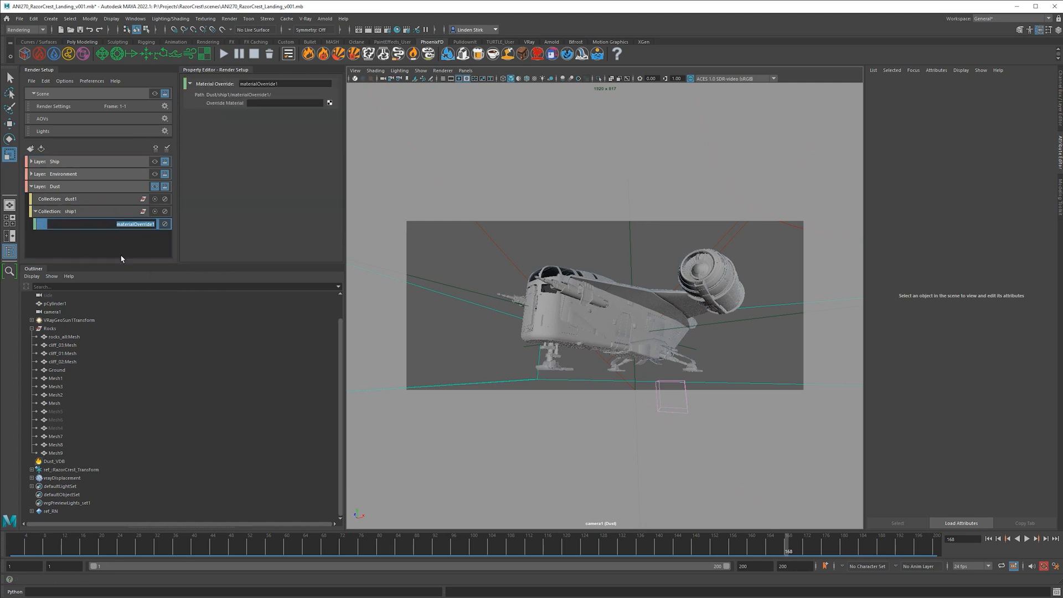
{"action": "left_click", "coordinate": [331, 104]}
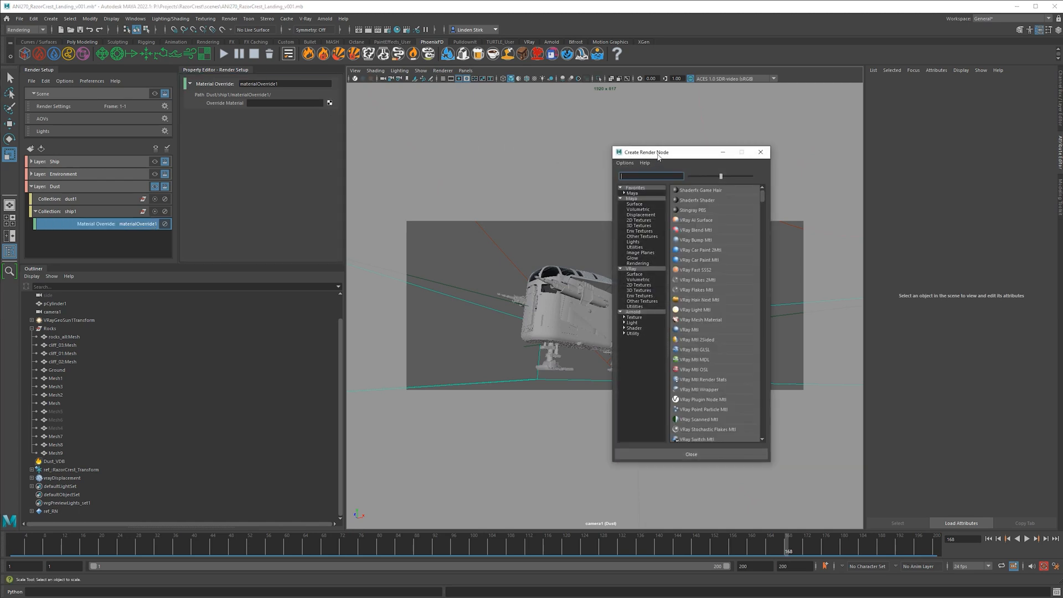
{"action": "left_click_drag", "start_coordinate": [658, 158], "coordinate": [545, 119]}
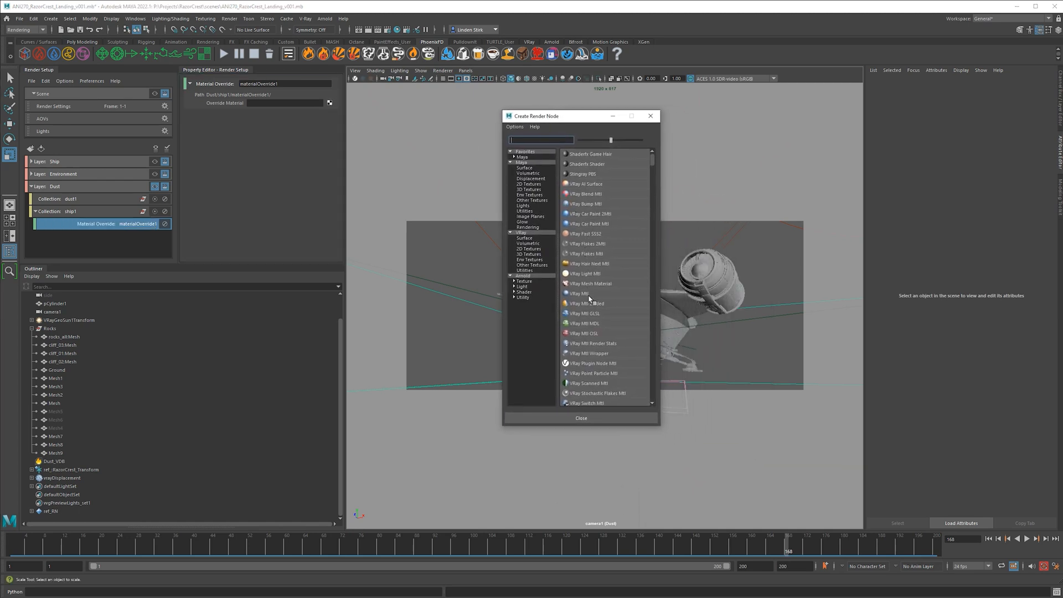
{"action": "left_click", "coordinate": [590, 353]}
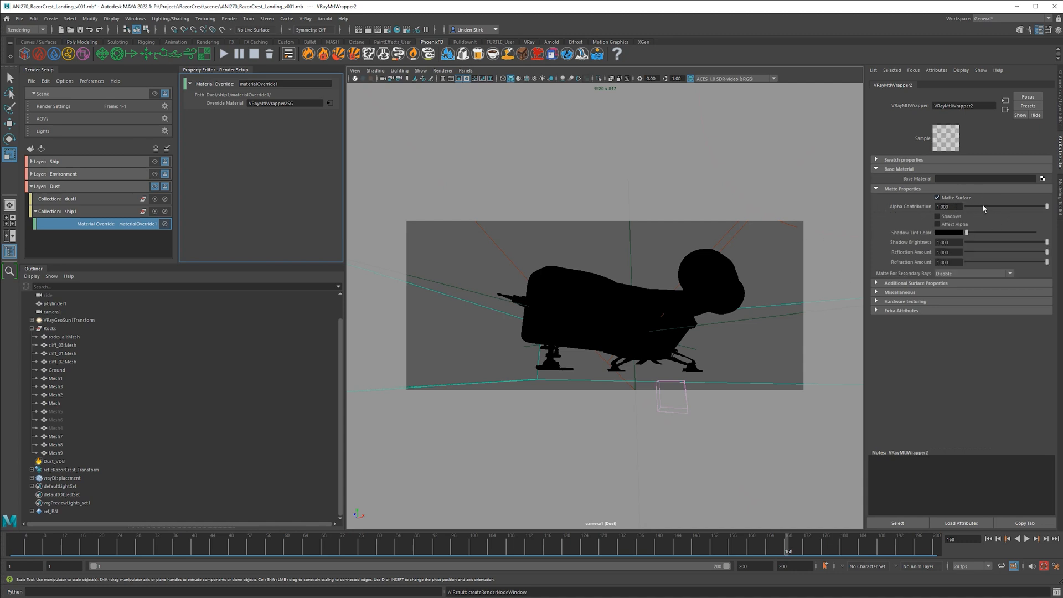
{"action": "left_click_drag", "start_coordinate": [995, 206], "coordinate": [950, 207]}
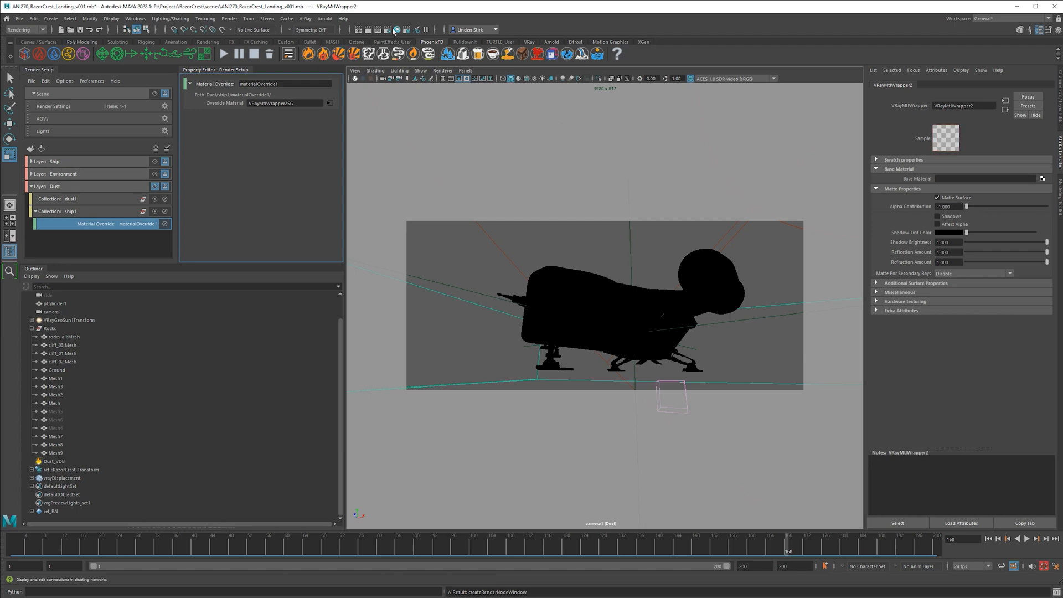
Step: Render the Dust layer and examine the ship's cutout in the alpha channel
{"action": "left_click", "coordinate": [378, 30]}
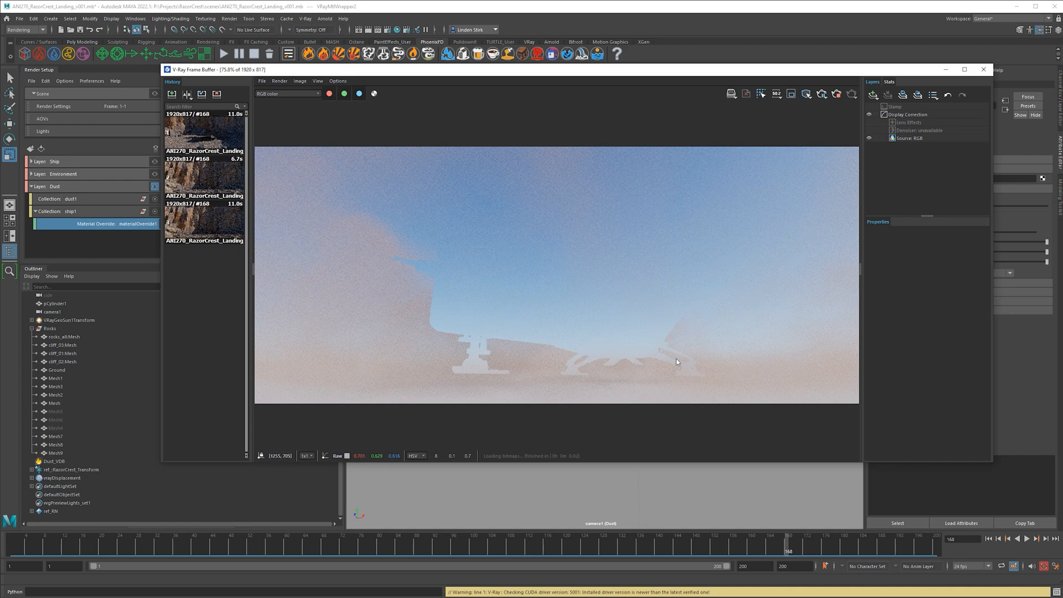
{"action": "left_click", "coordinate": [374, 94]}
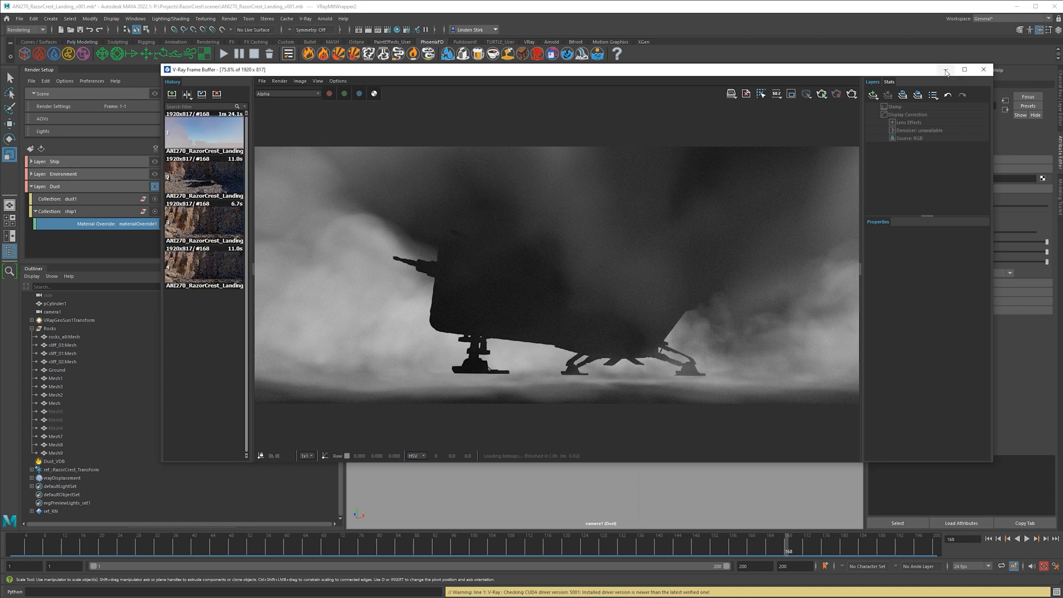
{"action": "left_click_drag", "start_coordinate": [261, 73], "coordinate": [305, 73]}
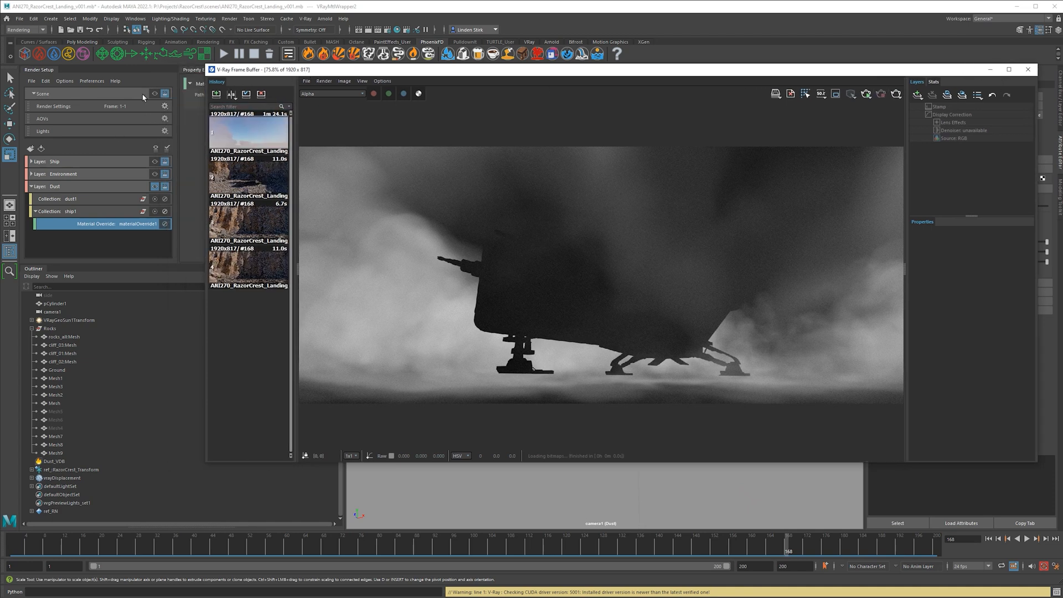
Step: Render the full scene with the master layer visible and examine the ground around the landing gear in RGB color
{"action": "left_click", "coordinate": [879, 97]}
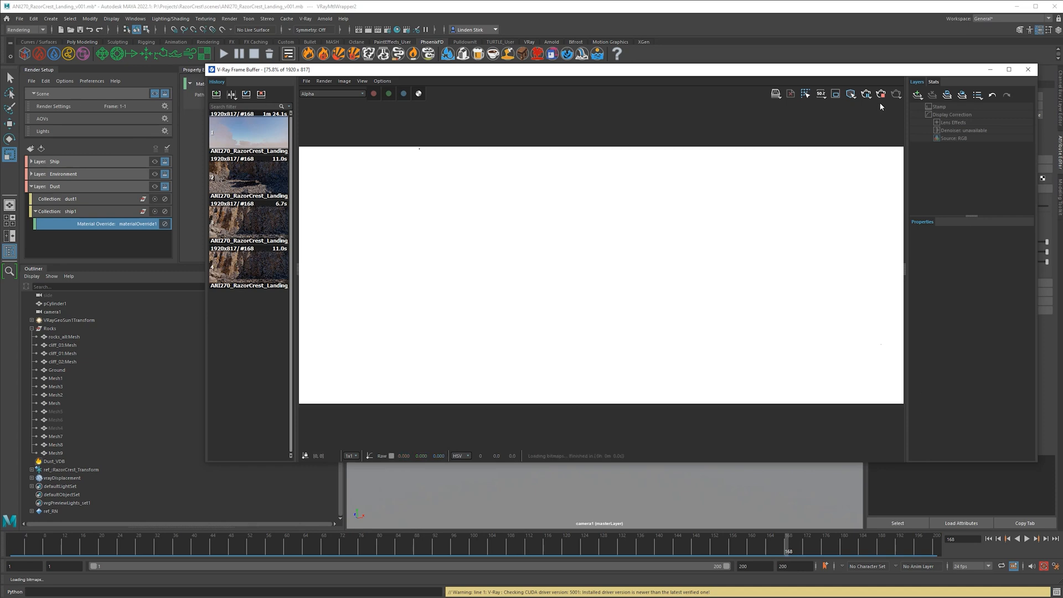
{"action": "left_click", "coordinate": [419, 94]}
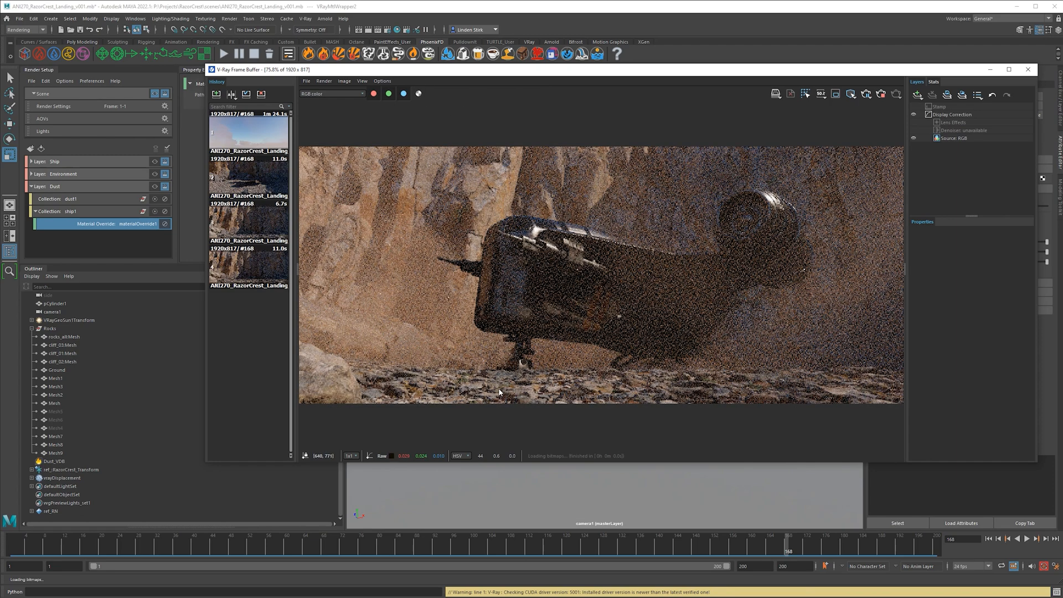
{"action": "scroll", "coordinate": [512, 375], "scroll_direction": "up", "scroll_amount": 1}
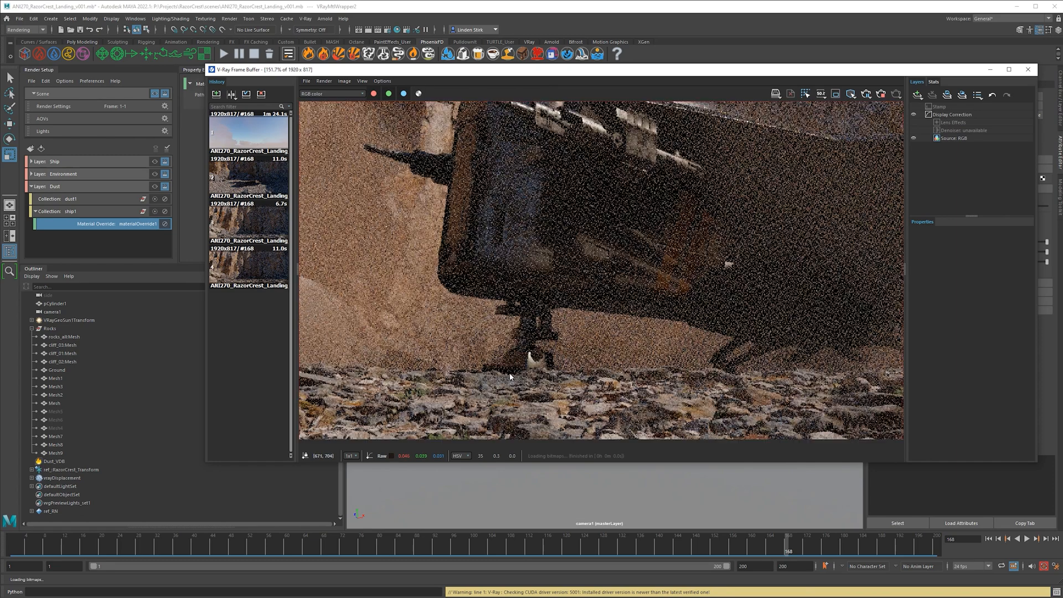
{"action": "scroll", "coordinate": [519, 389], "scroll_direction": "down", "scroll_amount": 1}
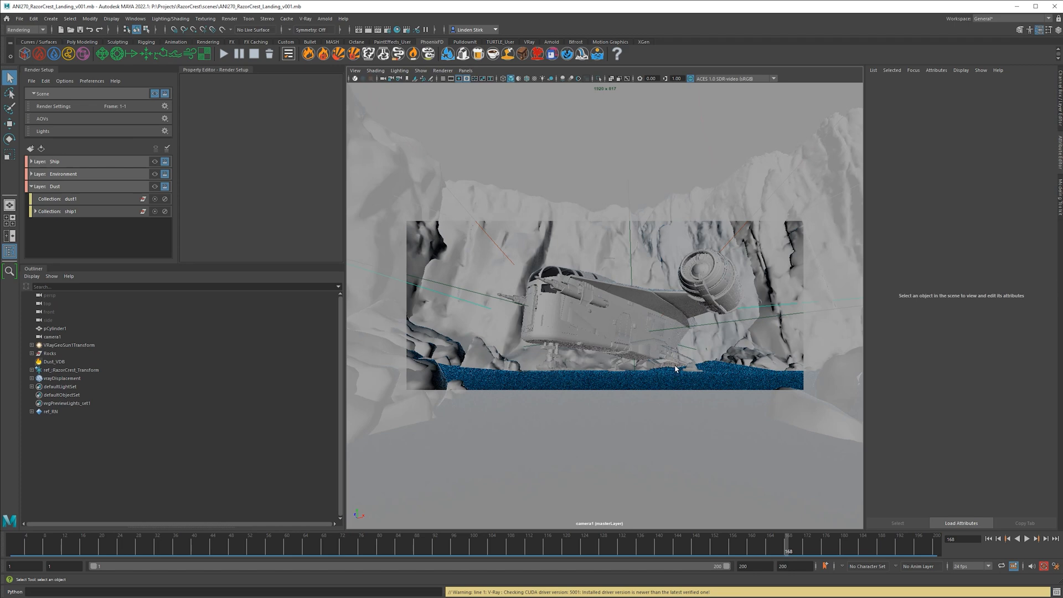
Step: Add V-Ray Object Properties to the Ground mesh and compare its matte and visibility options with the mesh's render stats
{"action": "left_click", "coordinate": [613, 379]}
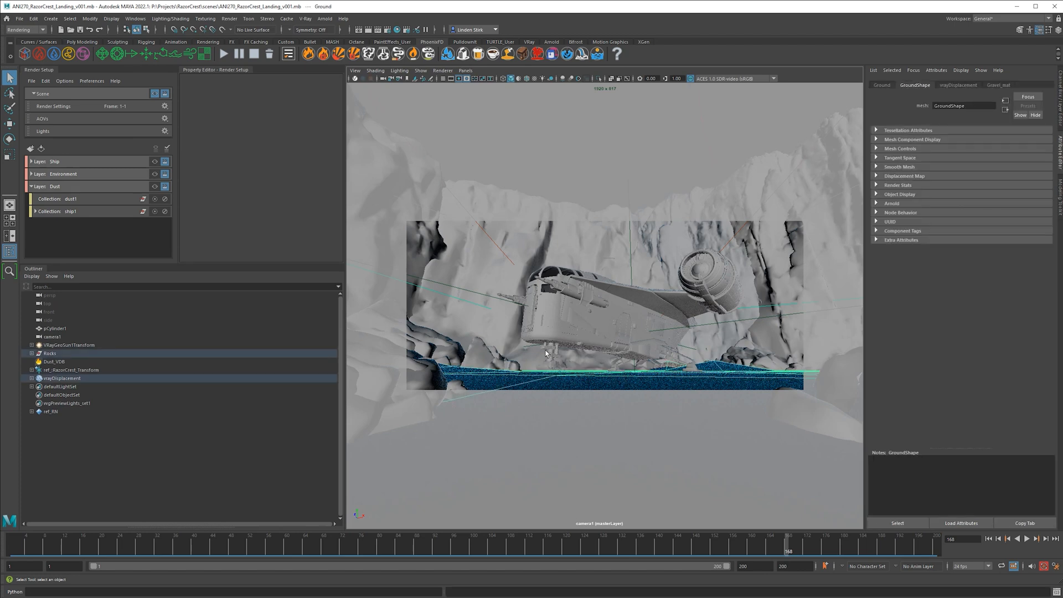
{"action": "left_click", "coordinate": [305, 19]}
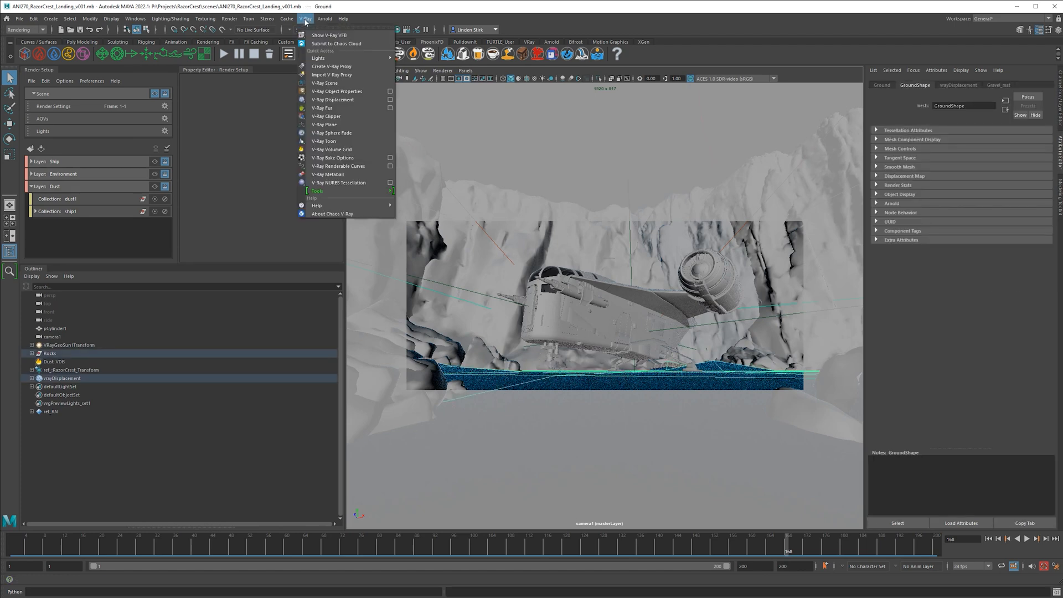
{"action": "left_click", "coordinate": [371, 92]}
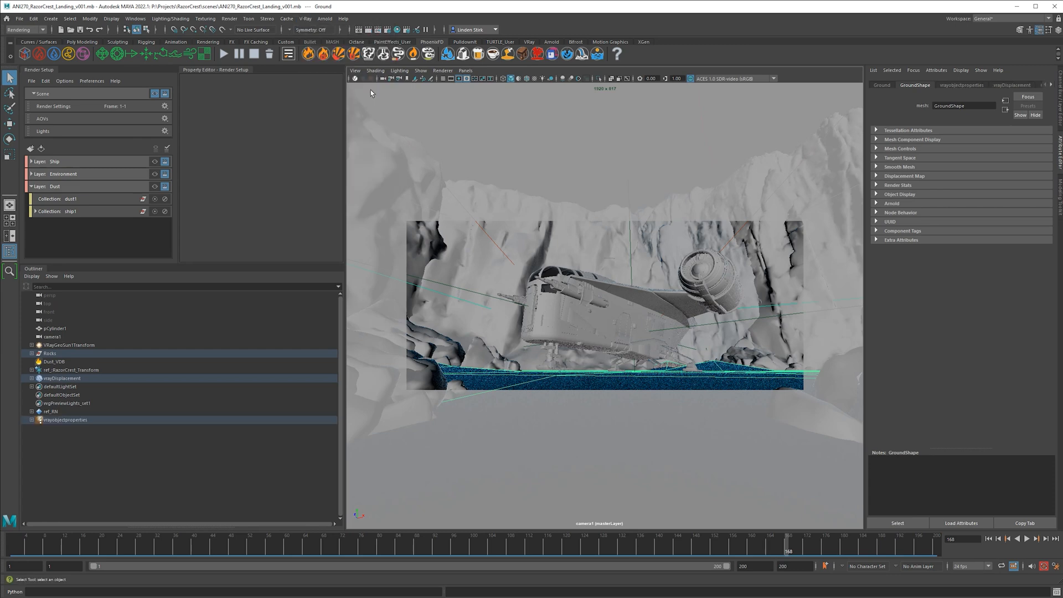
{"action": "left_click", "coordinate": [958, 86]}
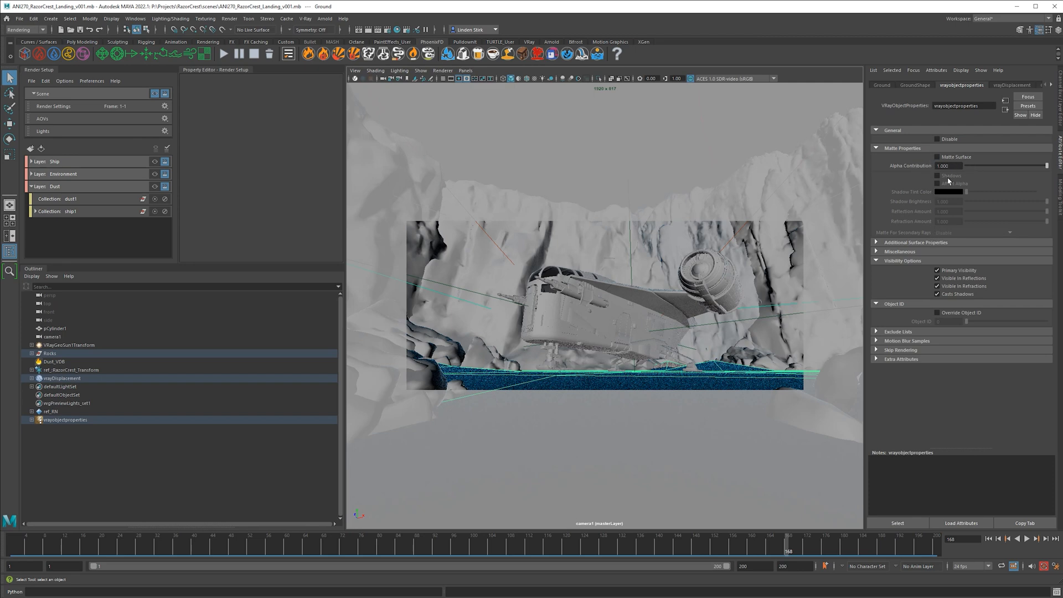
{"action": "left_click", "coordinate": [915, 85]}
{"action": "left_click", "coordinate": [911, 186]}
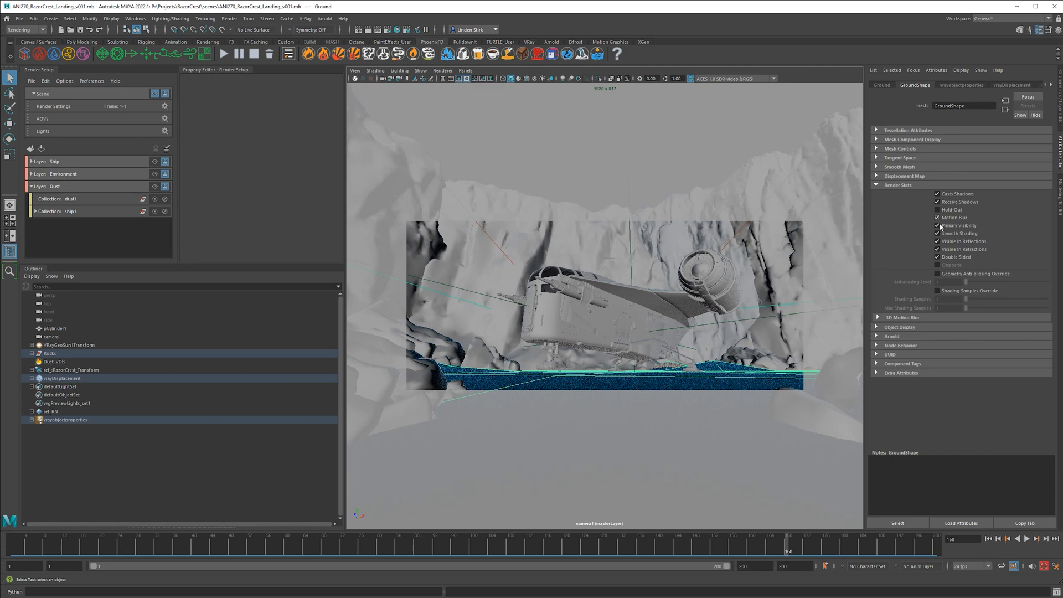
{"action": "left_click", "coordinate": [956, 86]}
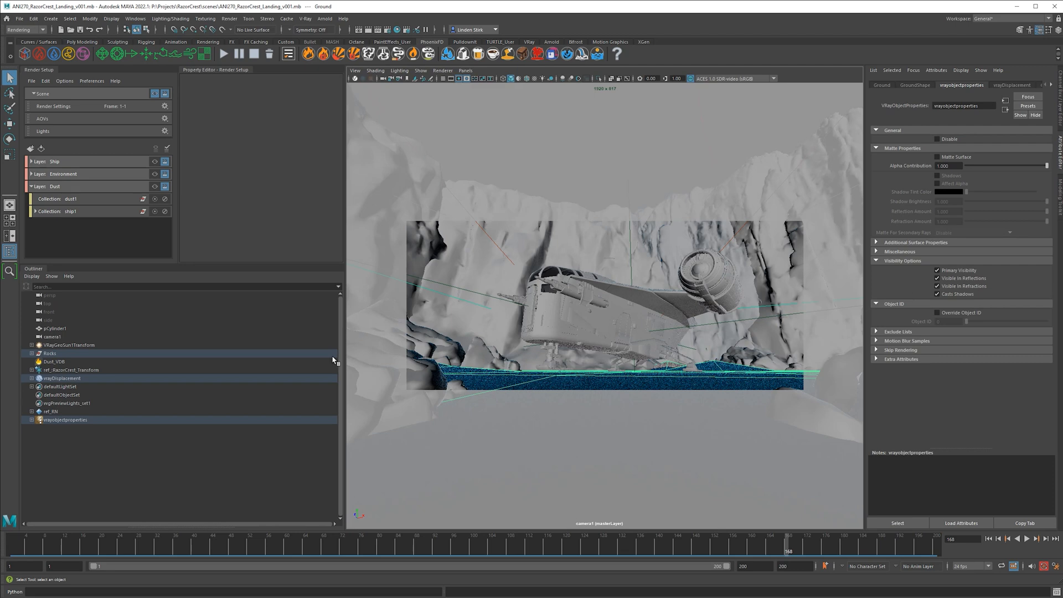
Step: Delete the vrayobjectproperties node
{"action": "left_click", "coordinate": [98, 421]}
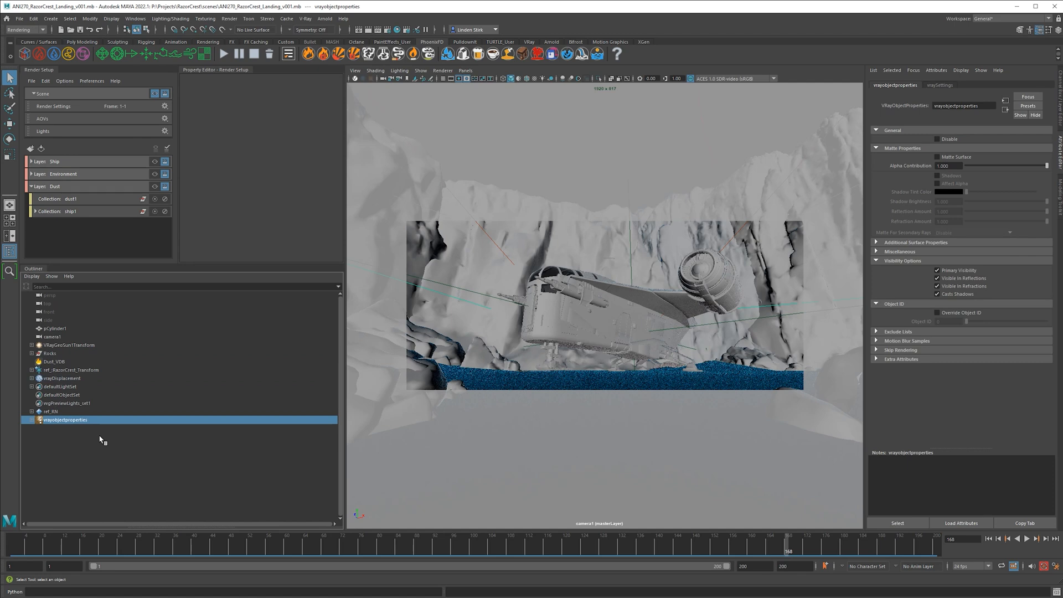
{"action": "key", "text": "Delete"}
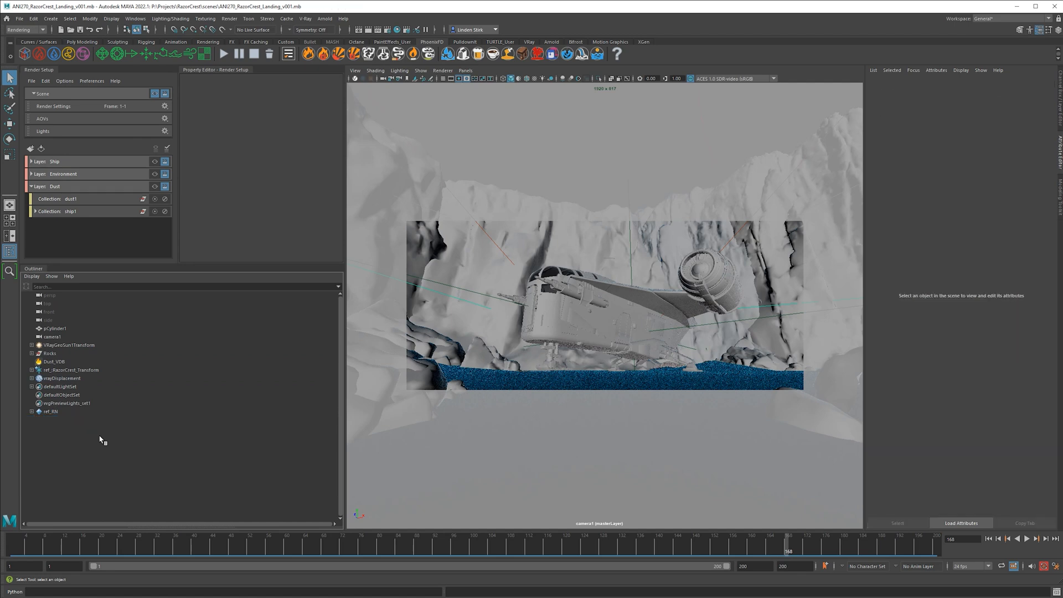
Step: Create a collection named rocks1 in the Dust layer and add the Rocks group to it
{"action": "left_click", "coordinate": [56, 186]}
{"action": "right_click", "coordinate": [56, 186]}
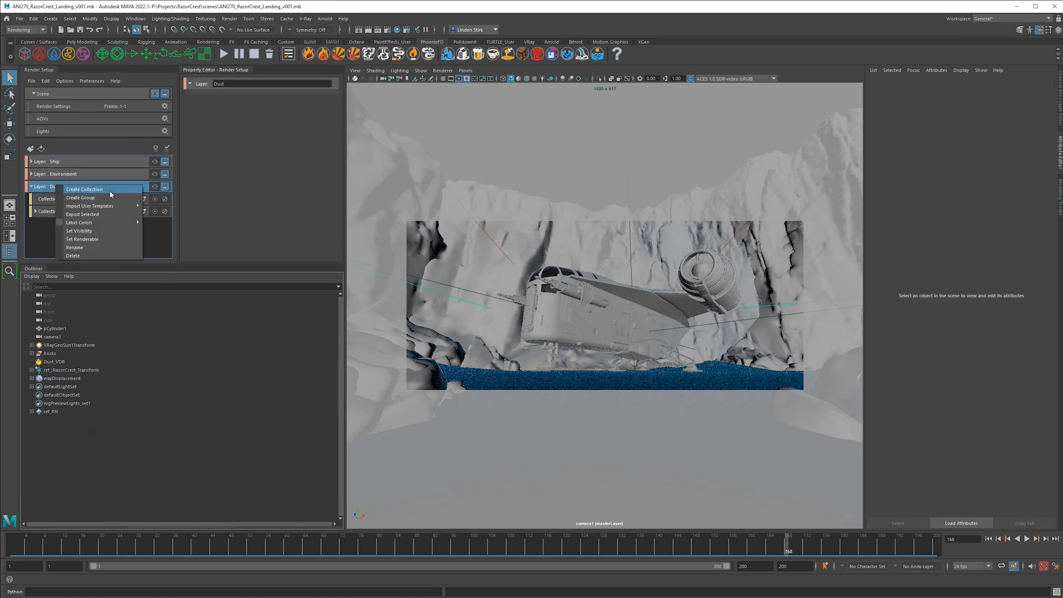
{"action": "left_click", "coordinate": [124, 195]}
{"action": "type", "text": "r"}
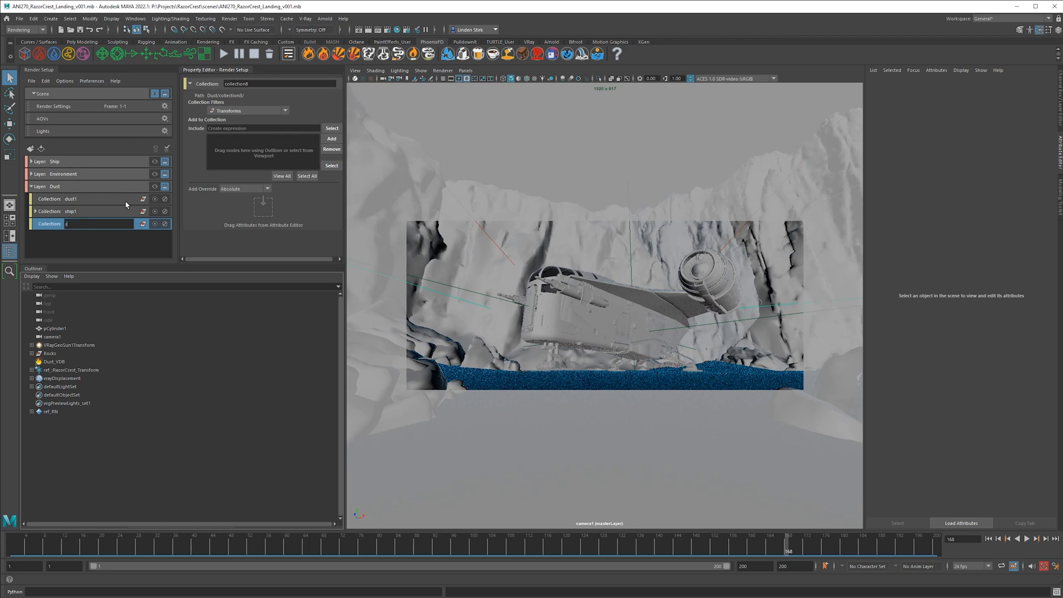
{"action": "type", "text": "ocks1"}
{"action": "key", "text": "Return"}
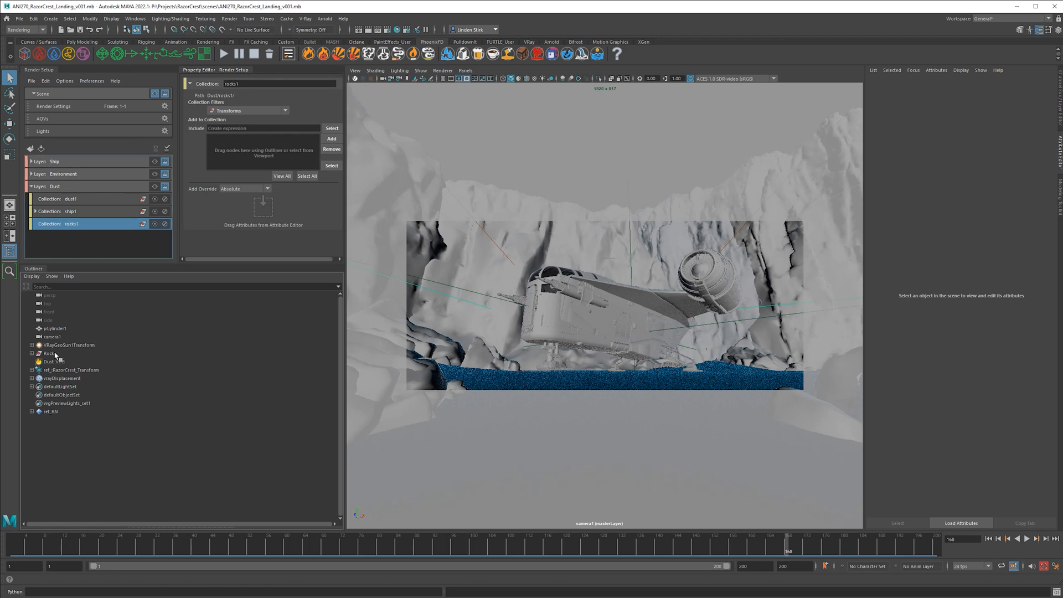
{"action": "left_click", "coordinate": [49, 353]}
{"action": "left_click", "coordinate": [331, 138]}
Step: Override the rocks1 collection's material with a VRay Mtl Wrapper set to Matte Surface with an Alpha Contribution of -1
{"action": "left_click", "coordinate": [100, 224]}
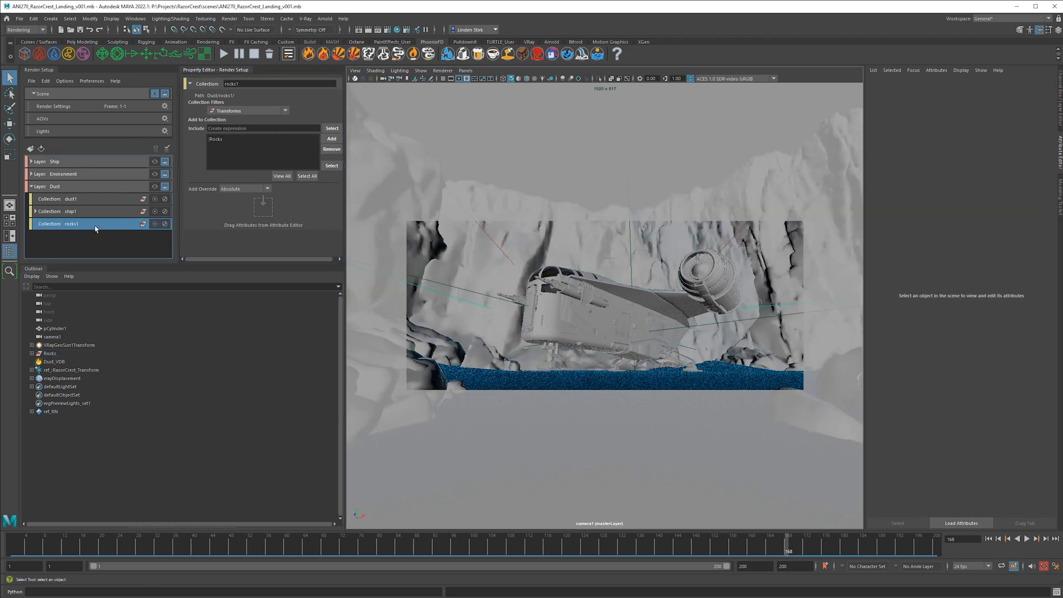
{"action": "right_click", "coordinate": [98, 225]}
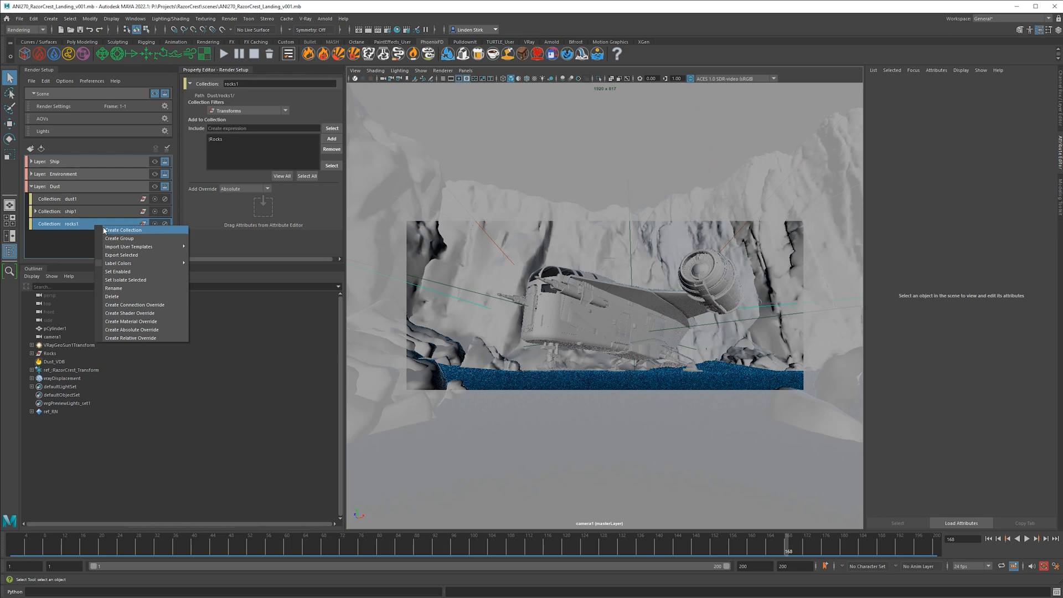
{"action": "left_click", "coordinate": [161, 324]}
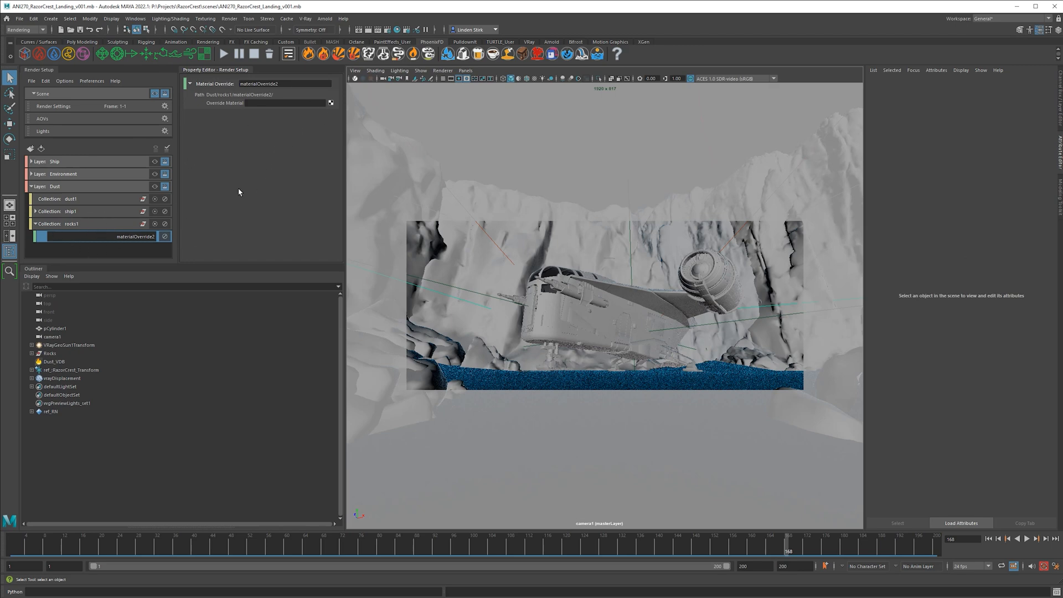
{"action": "left_click", "coordinate": [332, 103]}
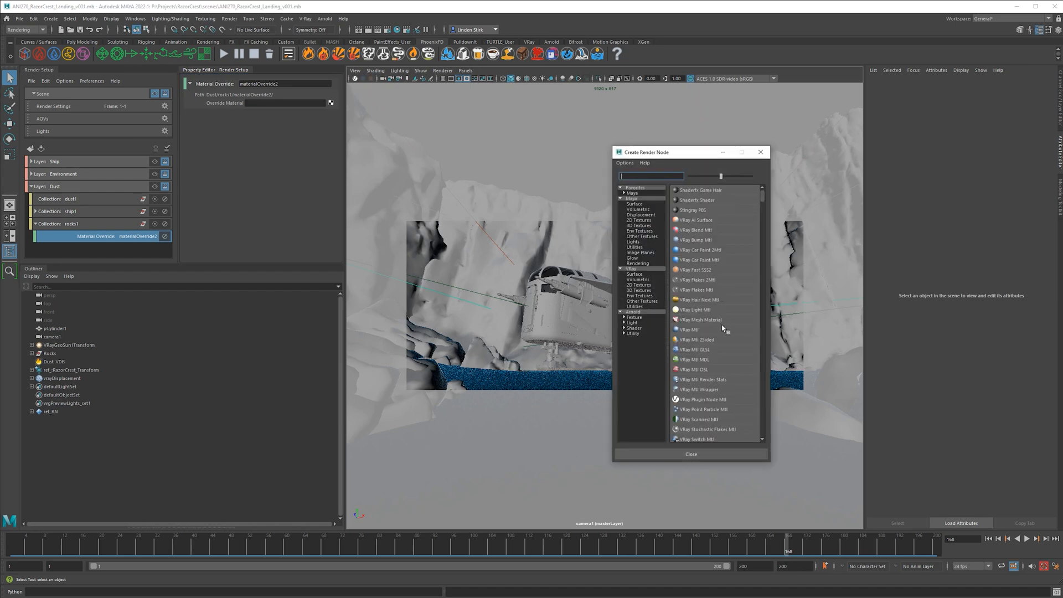
{"action": "scroll", "coordinate": [708, 338], "scroll_direction": "down", "scroll_amount": 2}
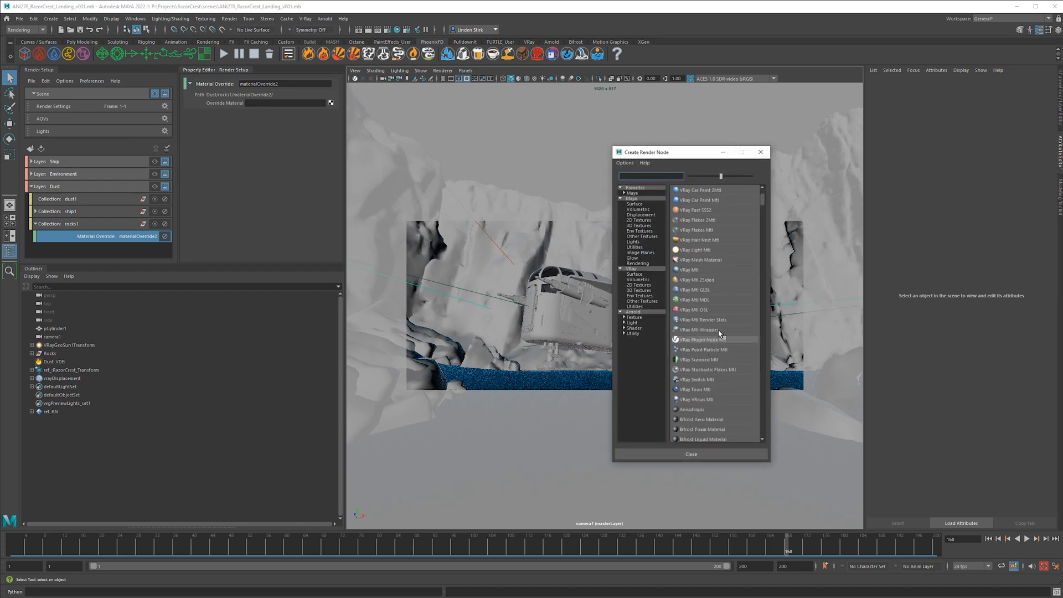
{"action": "left_click", "coordinate": [717, 330]}
{"action": "left_click", "coordinate": [714, 330]}
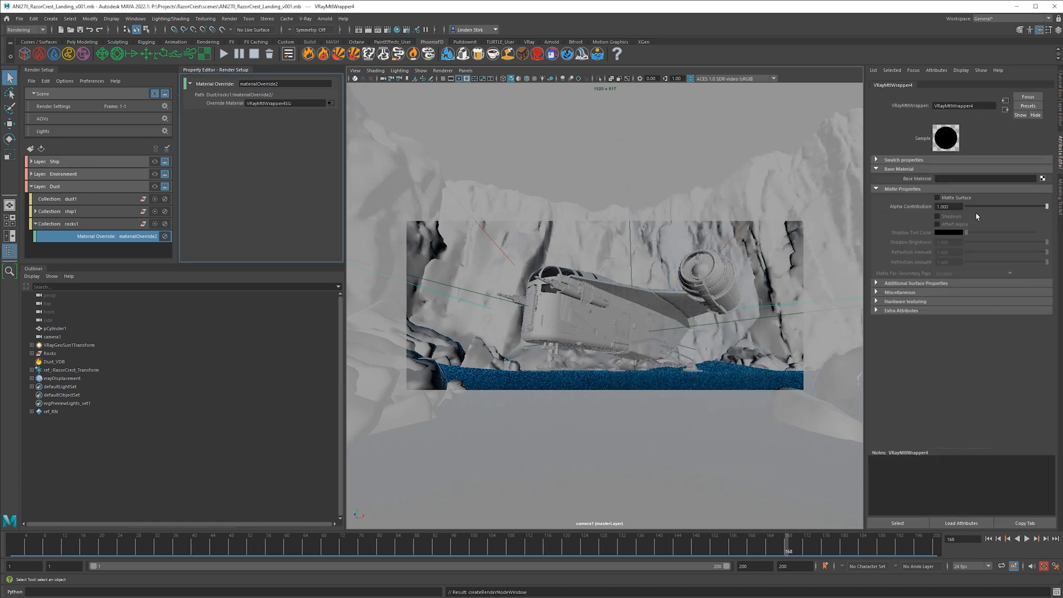
{"action": "left_click", "coordinate": [961, 198]}
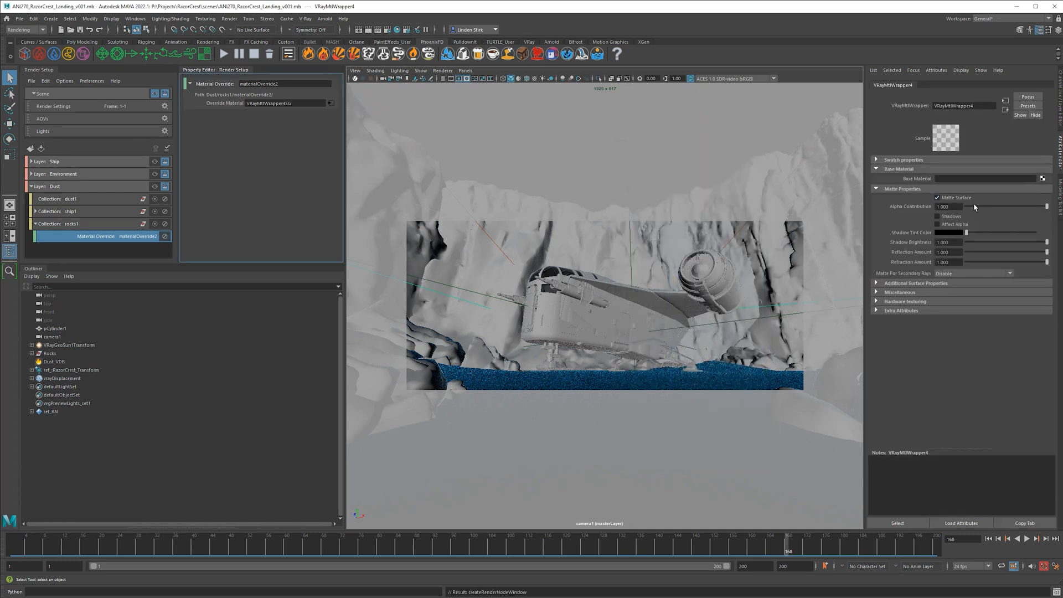
{"action": "left_click_drag", "start_coordinate": [1001, 206], "coordinate": [902, 208]}
Step: Make the Dust layer the visible render layer and render it
{"action": "left_click", "coordinate": [94, 175]}
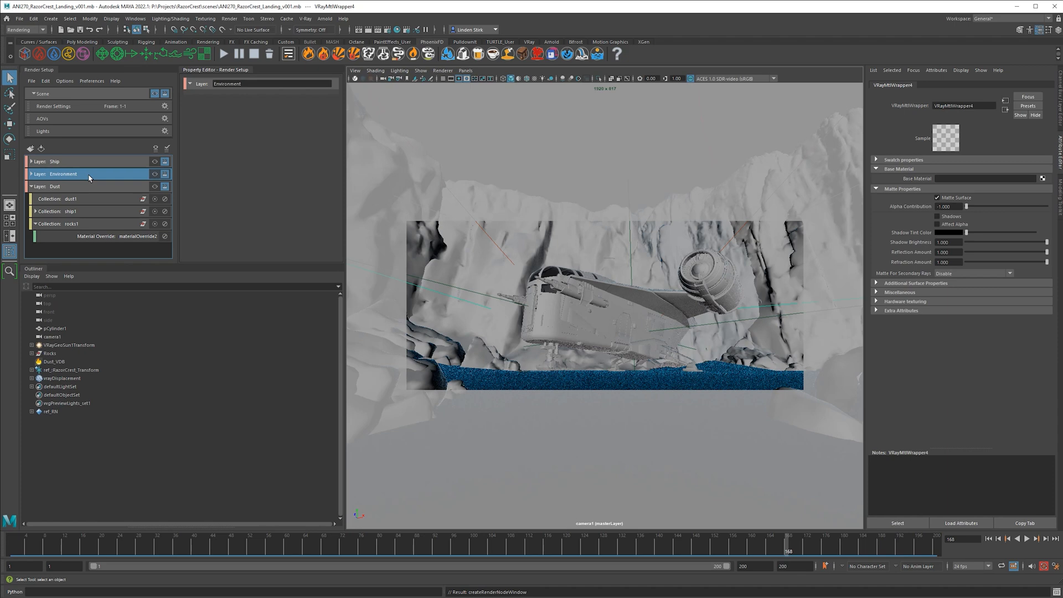
{"action": "left_click", "coordinate": [86, 165]}
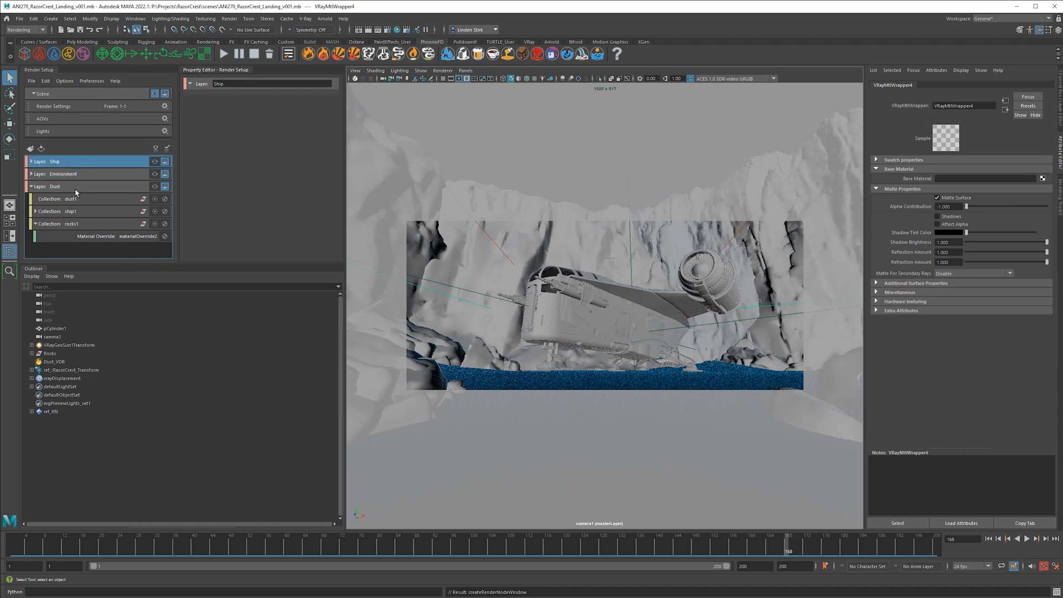
{"action": "left_click", "coordinate": [76, 190]}
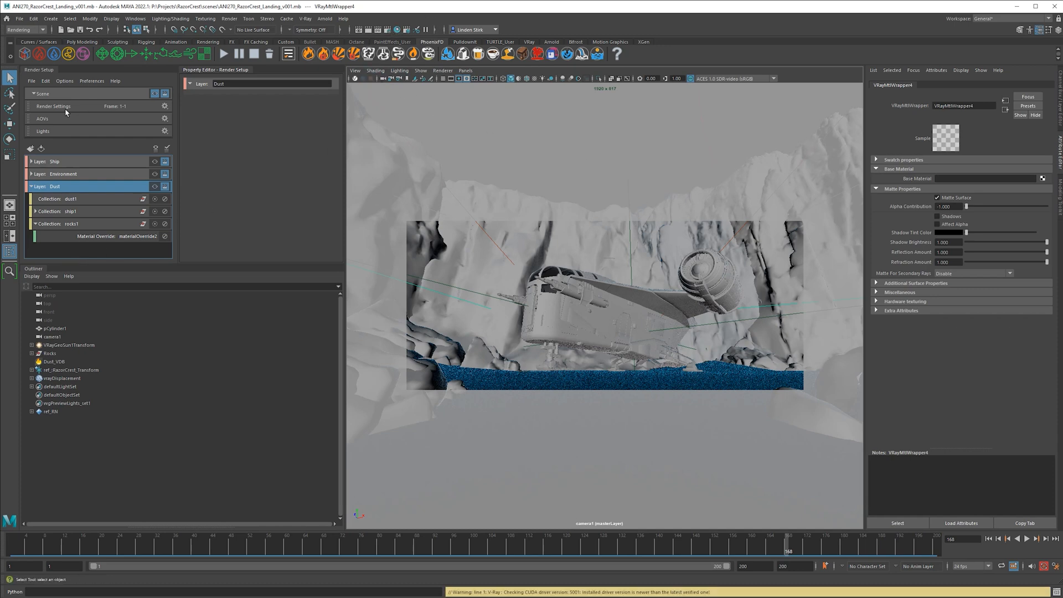
{"action": "left_click", "coordinate": [154, 186]}
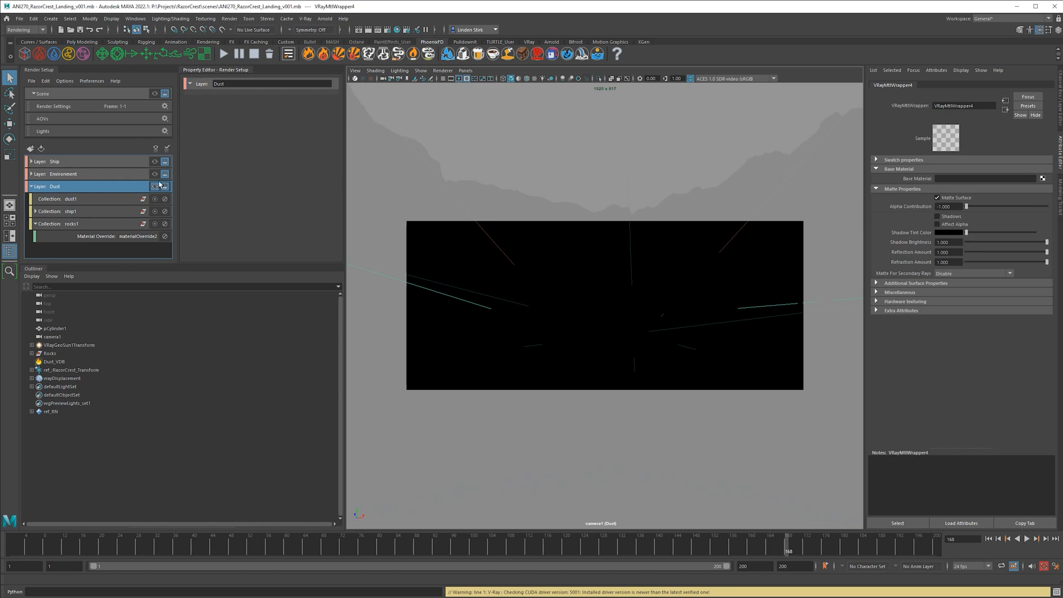
{"action": "left_click", "coordinate": [368, 28]}
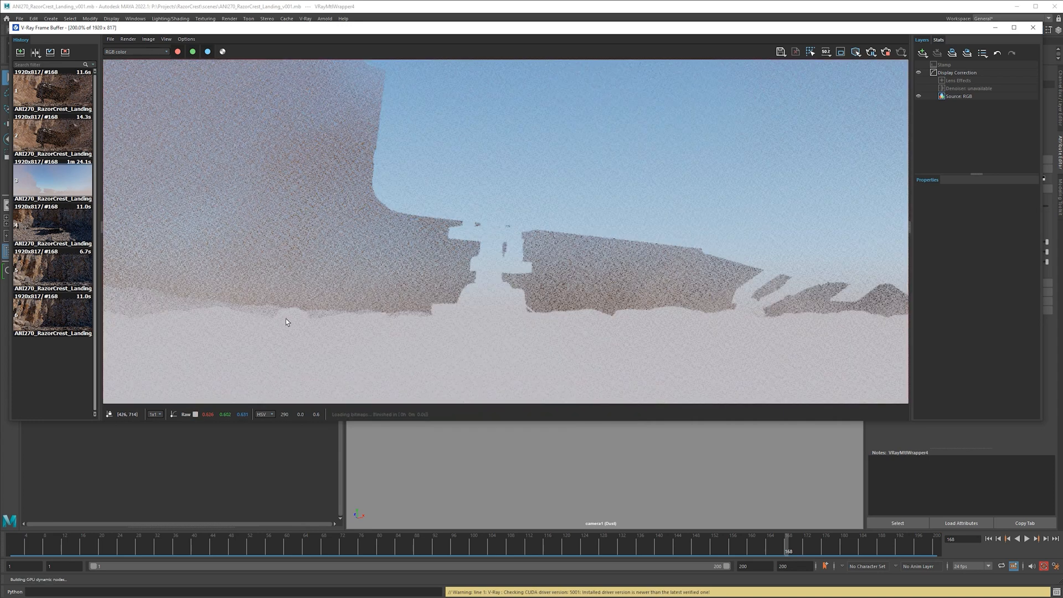
Step: Examine the Dust render around the landing gear in RGB color and alpha, and close the frame buffer
{"action": "middle_click_drag", "start_coordinate": [734, 320], "coordinate": [524, 305]}
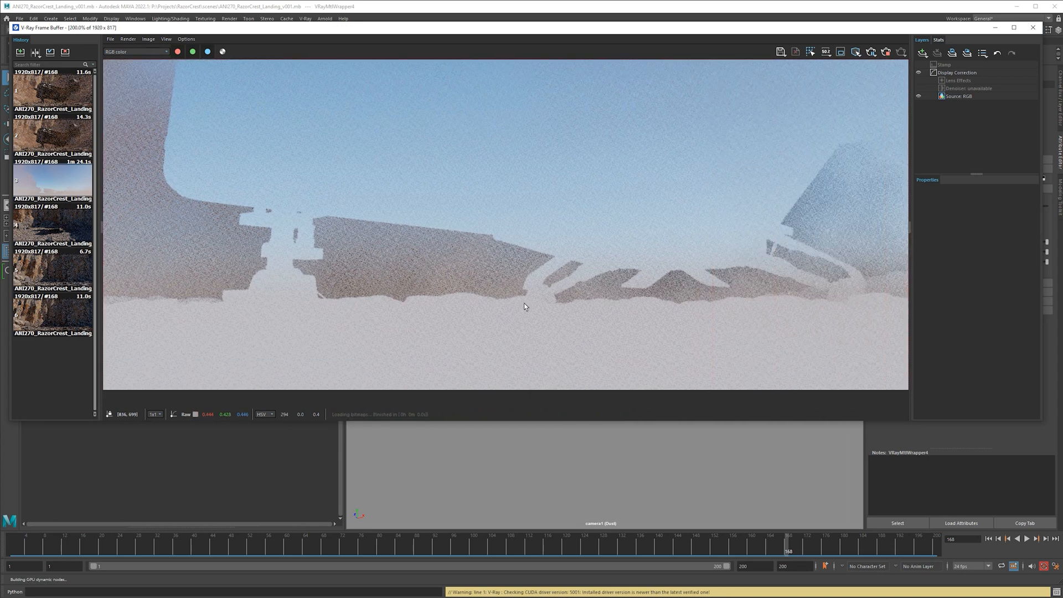
{"action": "middle_click_drag", "start_coordinate": [647, 313], "coordinate": [561, 327]}
{"action": "scroll", "coordinate": [609, 315], "scroll_direction": "down", "scroll_amount": 2}
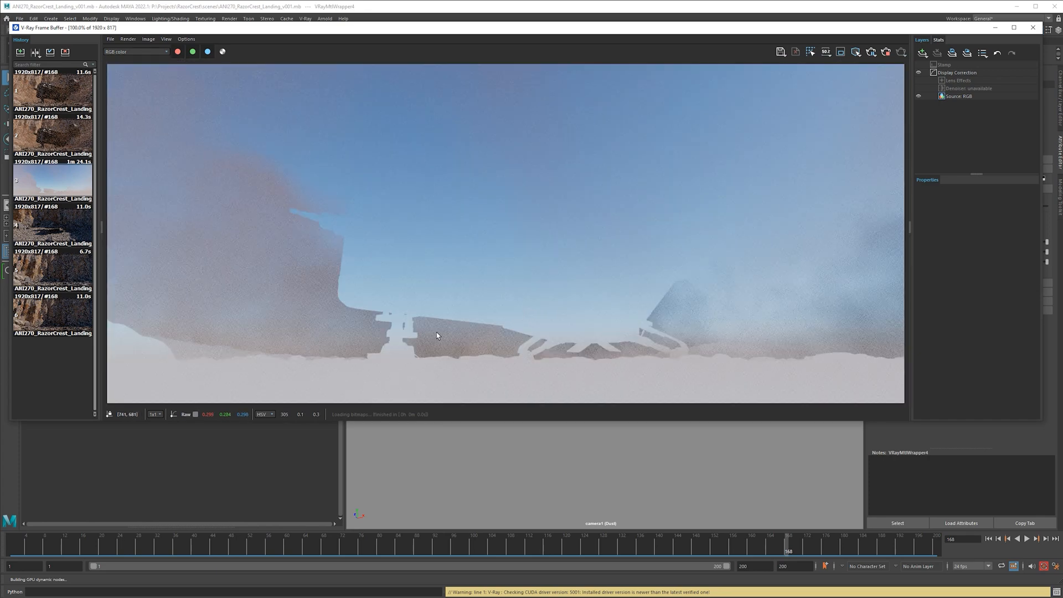
{"action": "left_click", "coordinate": [223, 52]}
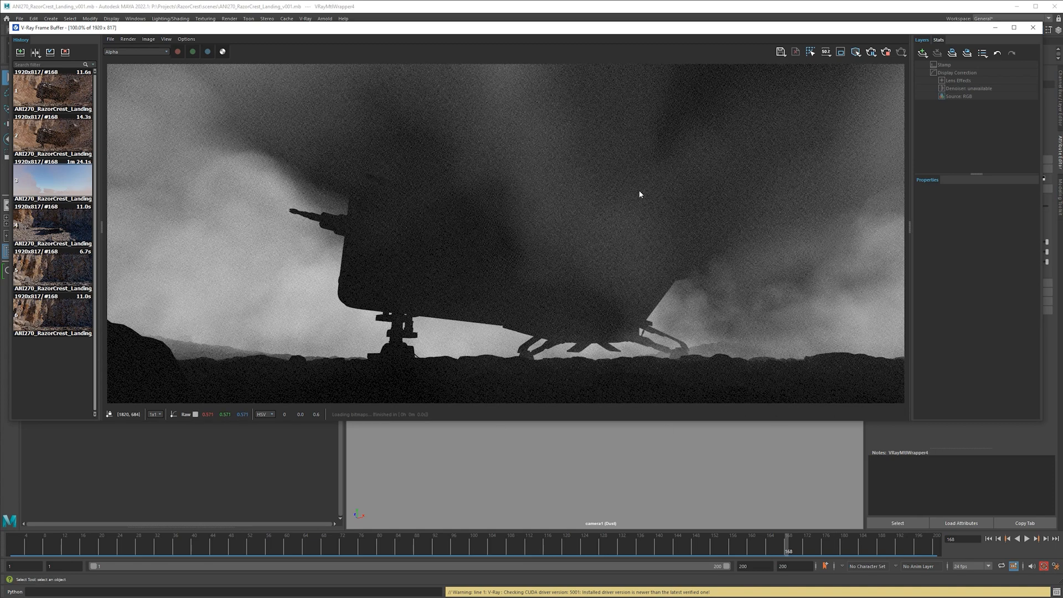
{"action": "left_click", "coordinate": [223, 52]}
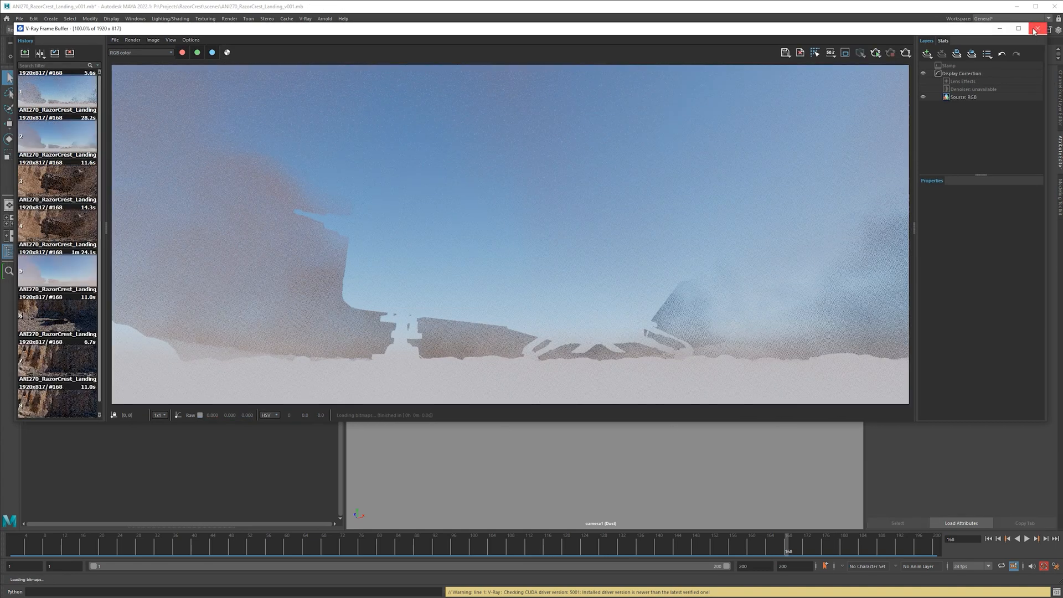
{"action": "left_click", "coordinate": [1037, 28]}
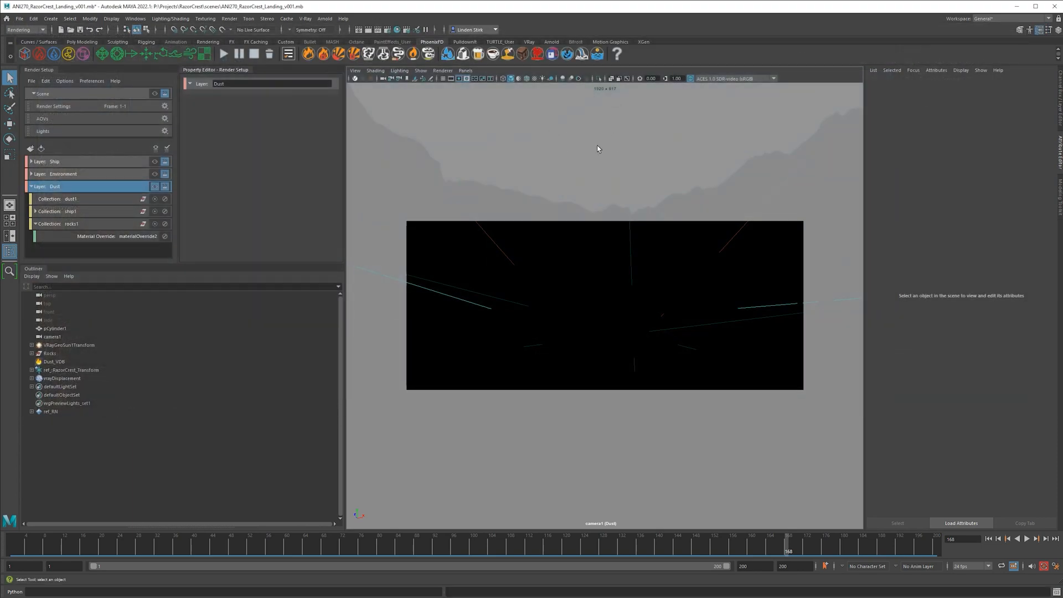
Step: Create an absolute override for the V-Ray environment's background texture in the Dust layer and set it to black
{"action": "left_click", "coordinate": [388, 30]}
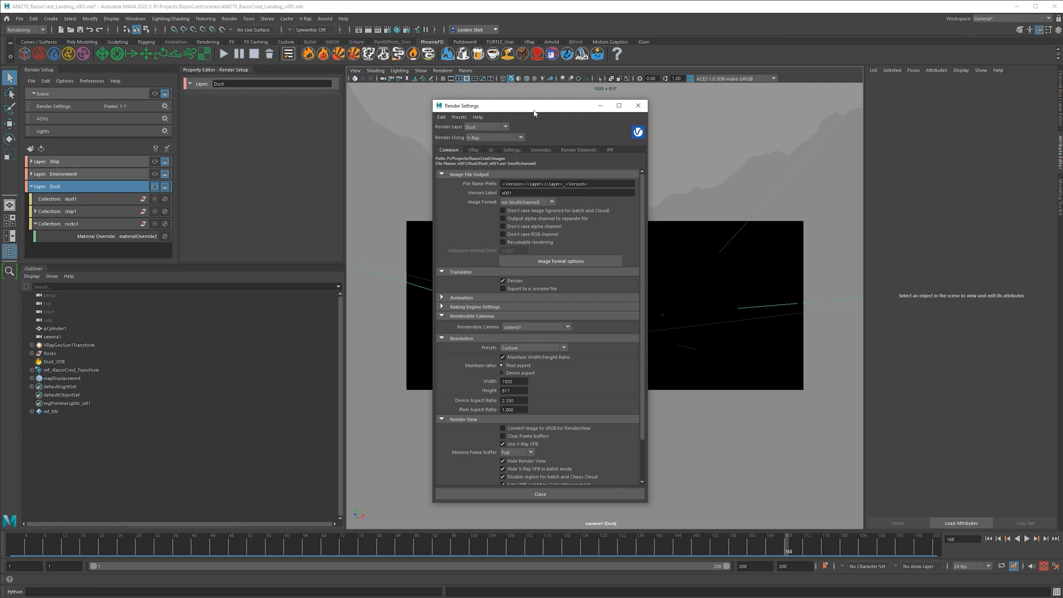
{"action": "left_click", "coordinate": [538, 150]}
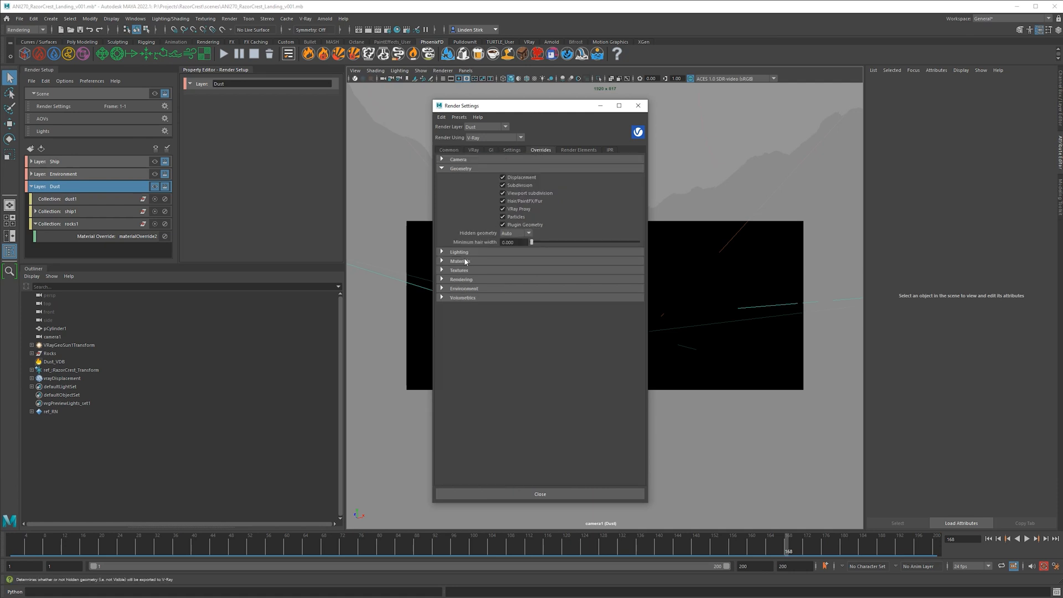
{"action": "left_click", "coordinate": [470, 289]}
{"action": "left_click_drag", "start_coordinate": [548, 105], "coordinate": [557, 86]}
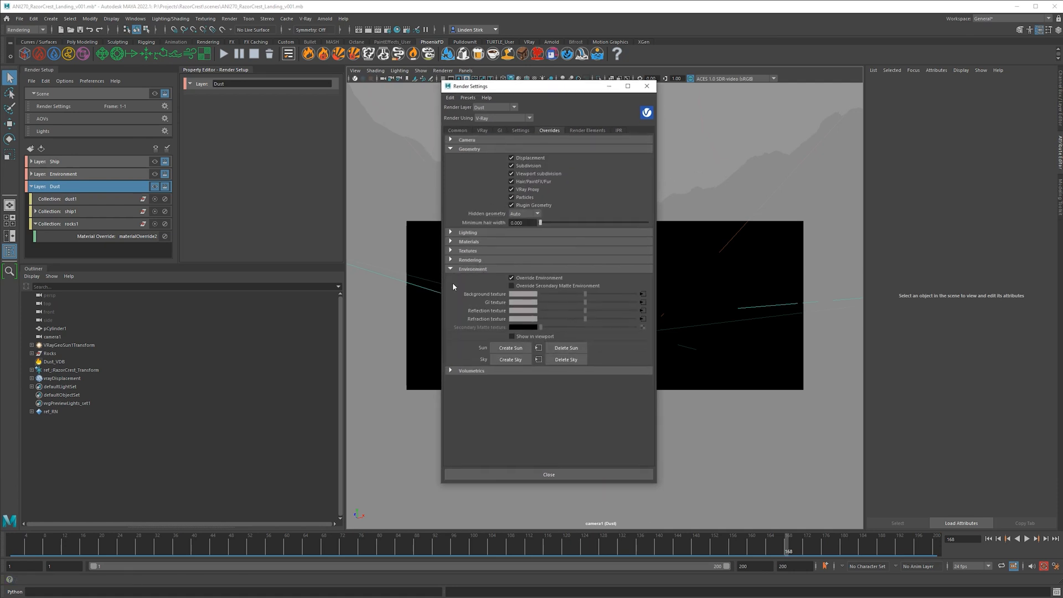
{"action": "right_click", "coordinate": [486, 295]}
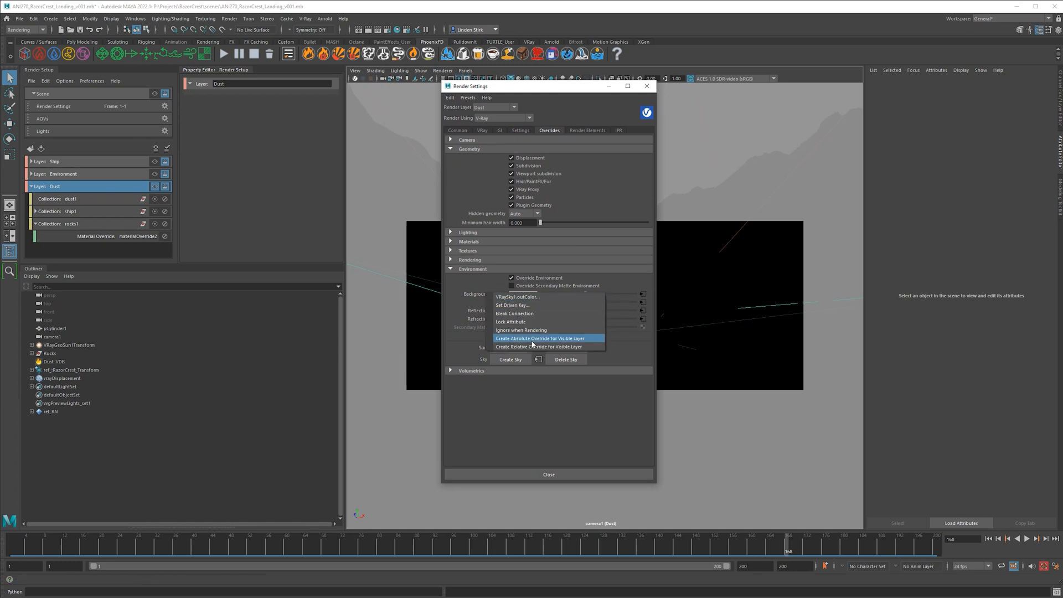
{"action": "left_click", "coordinate": [535, 341]}
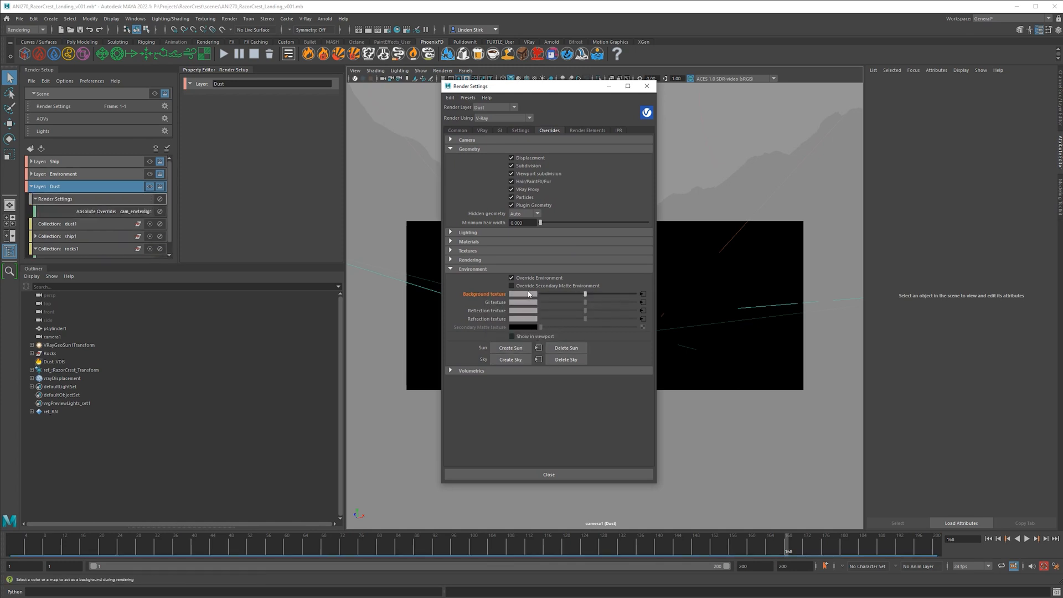
{"action": "left_click", "coordinate": [529, 294]}
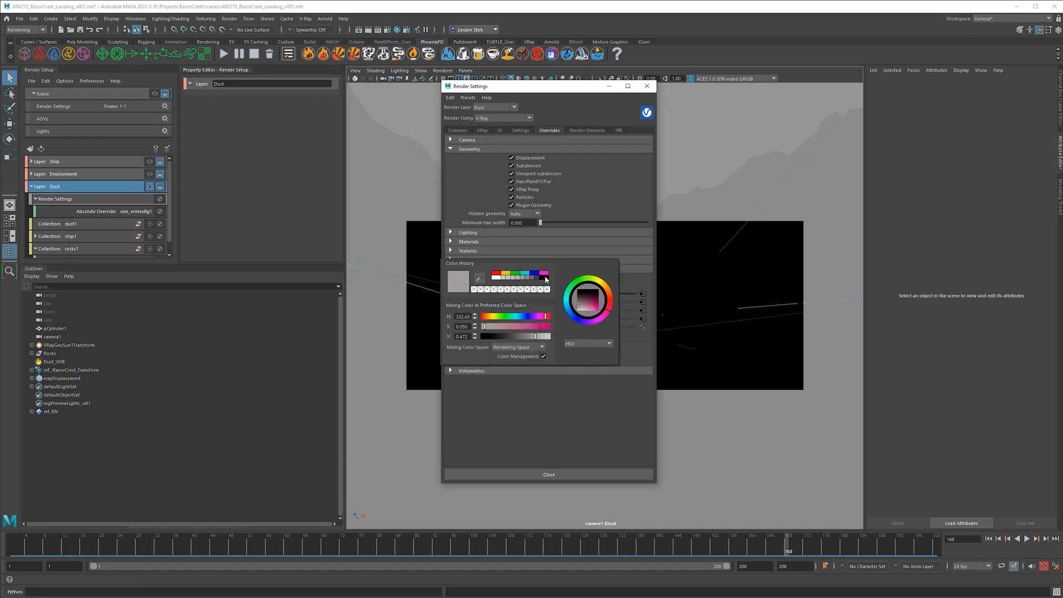
{"action": "left_click", "coordinate": [544, 276]}
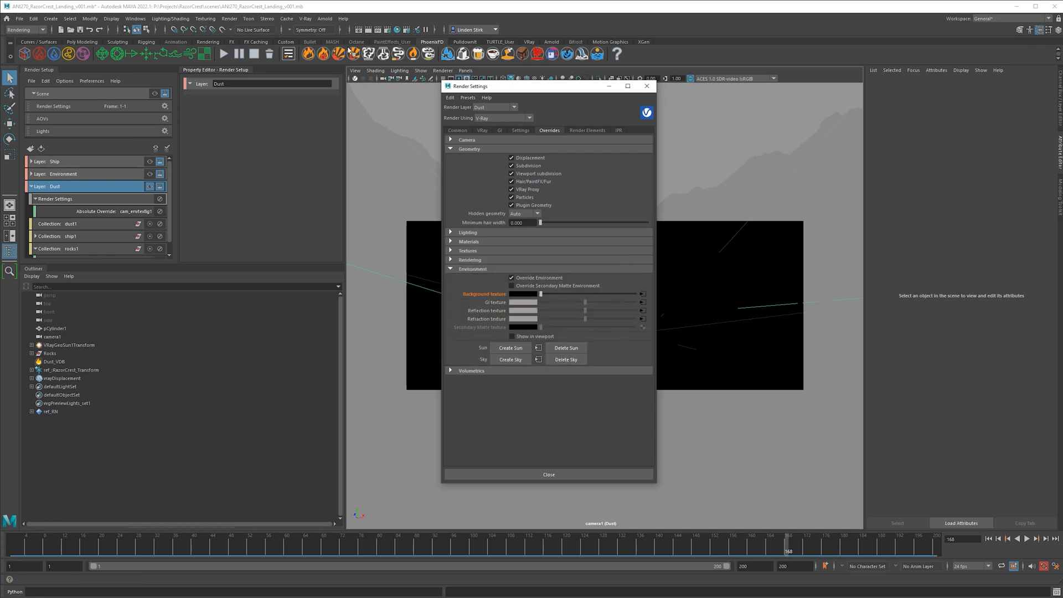
Step: Render the Dust layer again and compare its RGB color and alpha channels
{"action": "left_click", "coordinate": [387, 30]}
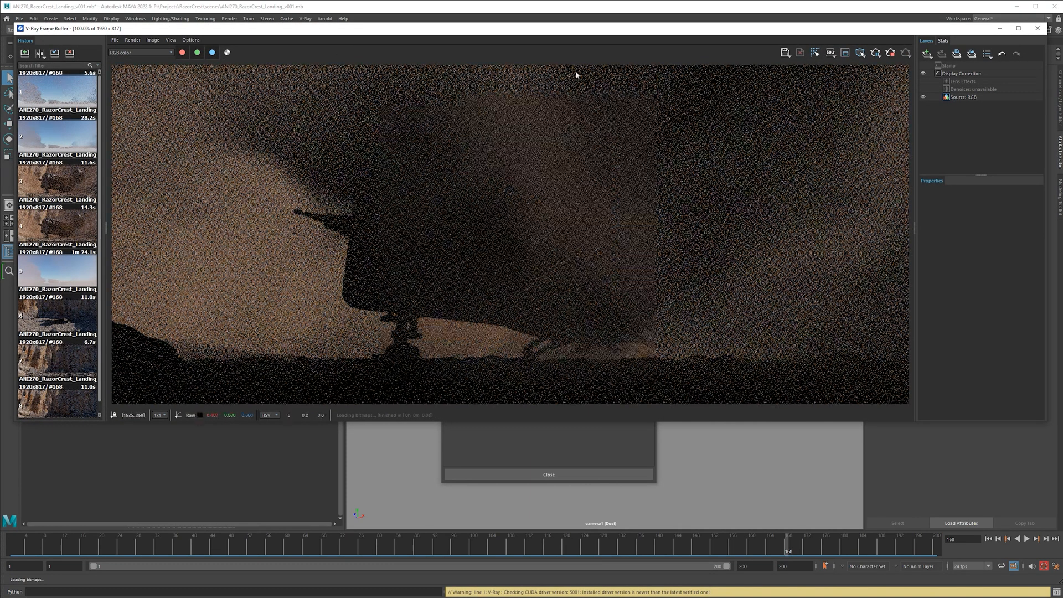
{"action": "left_click", "coordinate": [227, 52]}
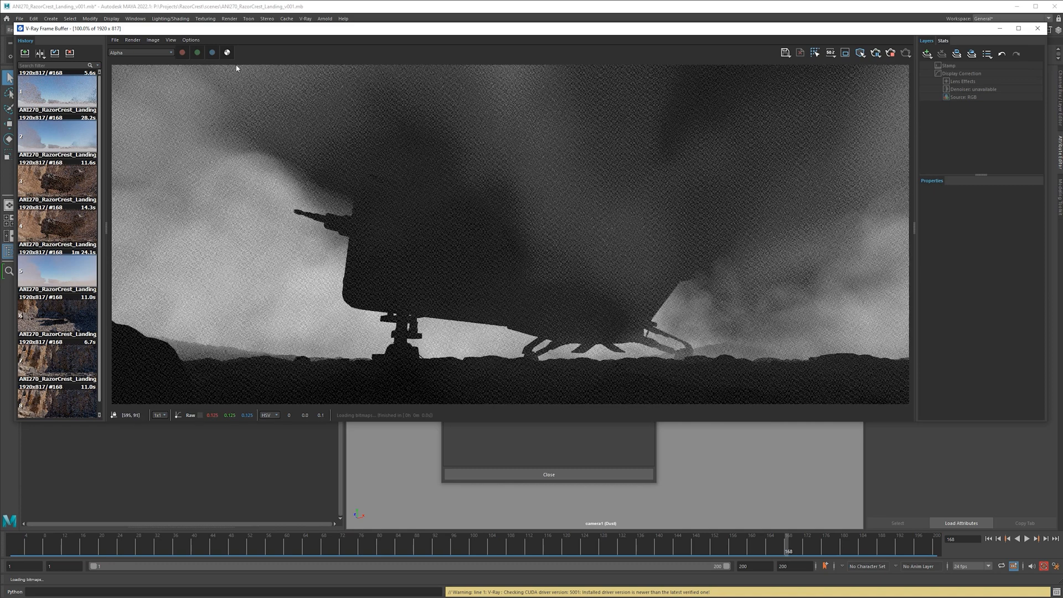
{"action": "left_click", "coordinate": [227, 53]}
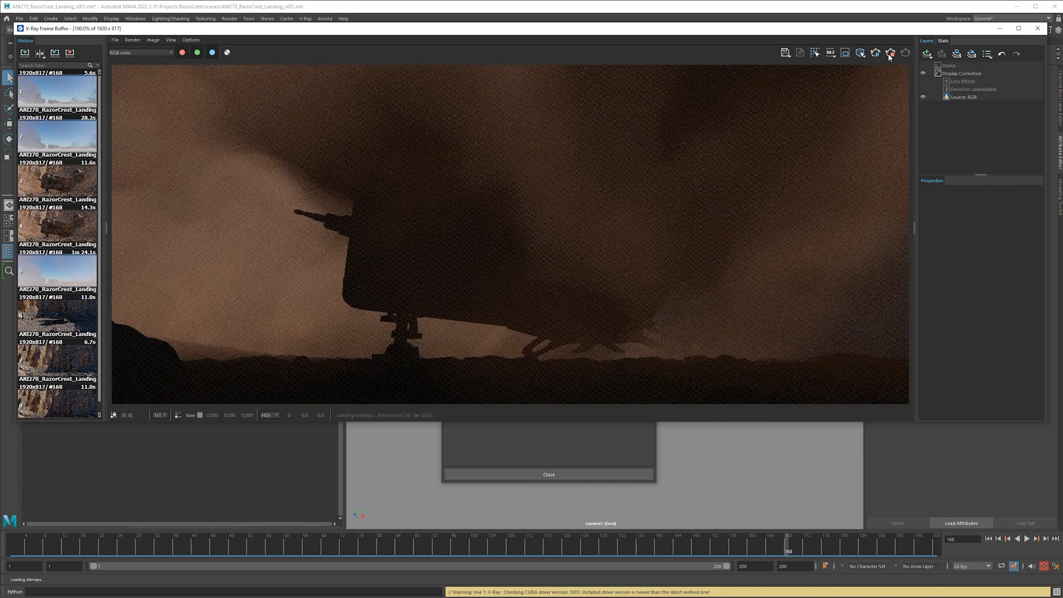
{"action": "left_click", "coordinate": [1037, 28]}
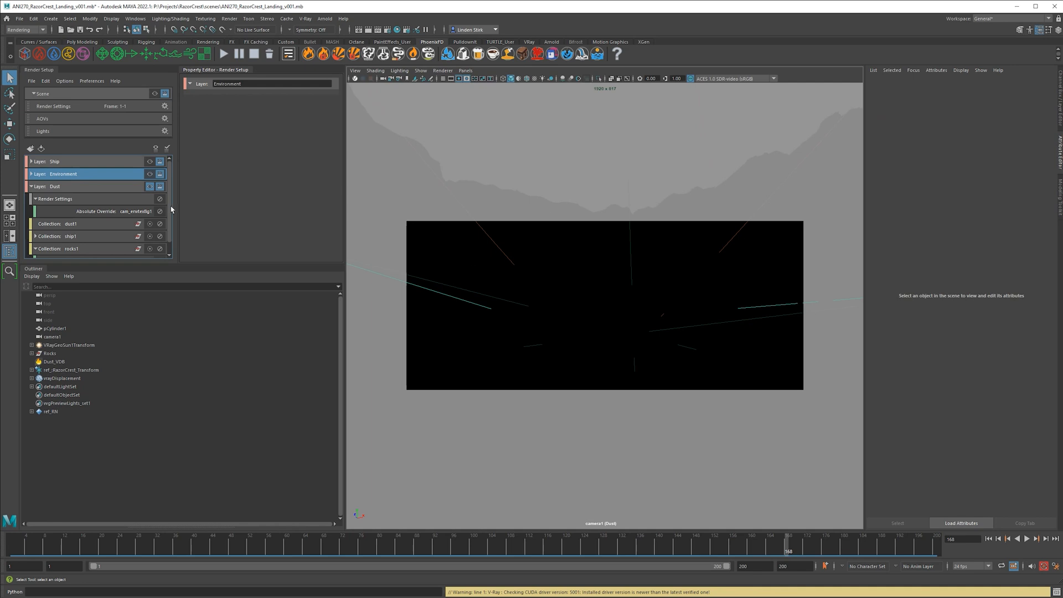
Step: Make the Environment layer visible, override its background texture with black using an absolute override, and render the layer
{"action": "left_click", "coordinate": [150, 174]}
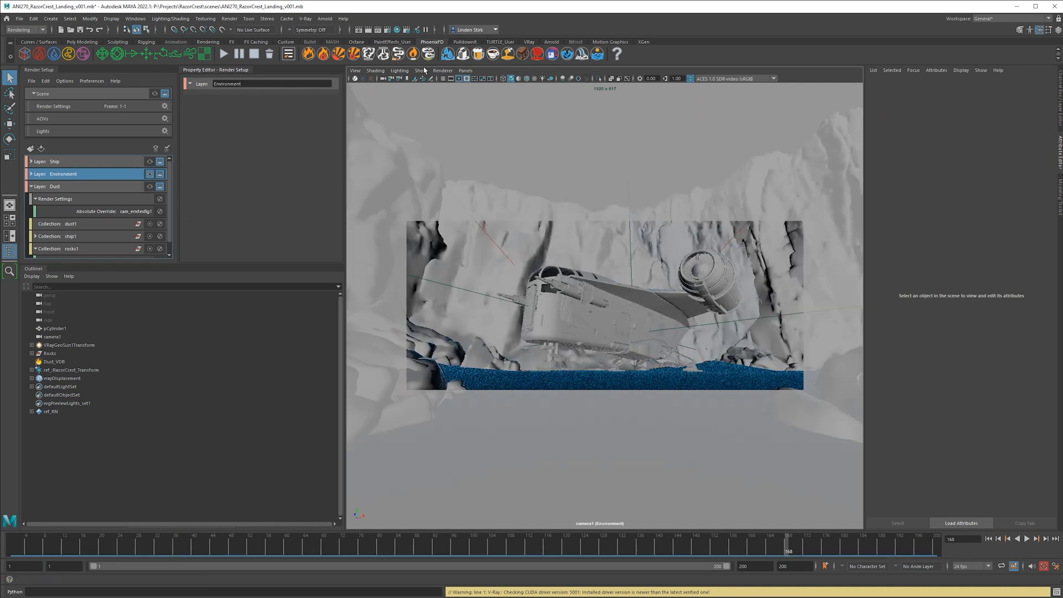
{"action": "left_click", "coordinate": [388, 30]}
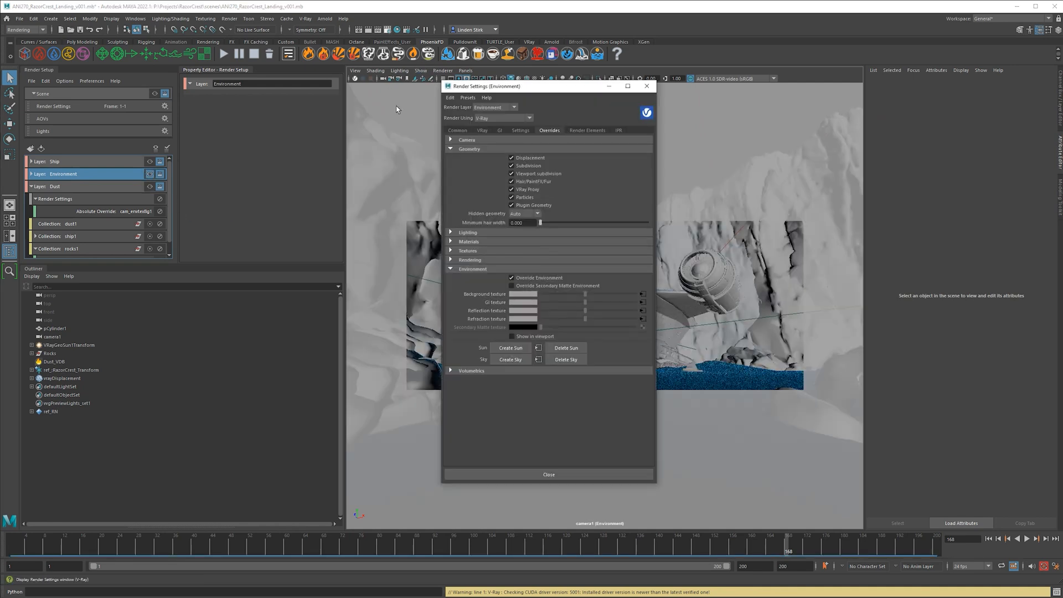
{"action": "right_click", "coordinate": [495, 294]}
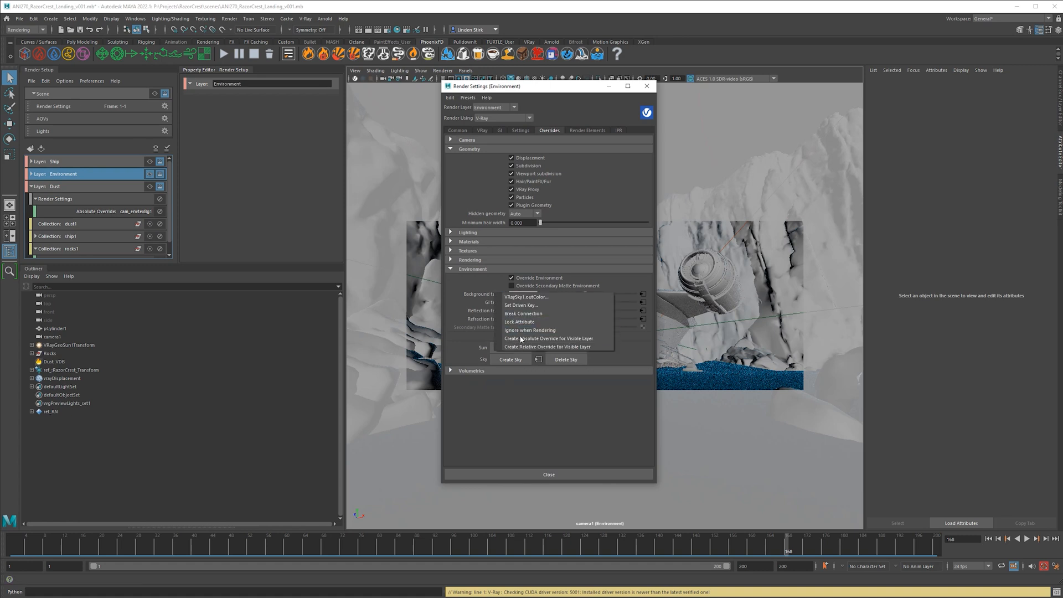
{"action": "left_click", "coordinate": [585, 335]}
{"action": "left_click", "coordinate": [526, 295]}
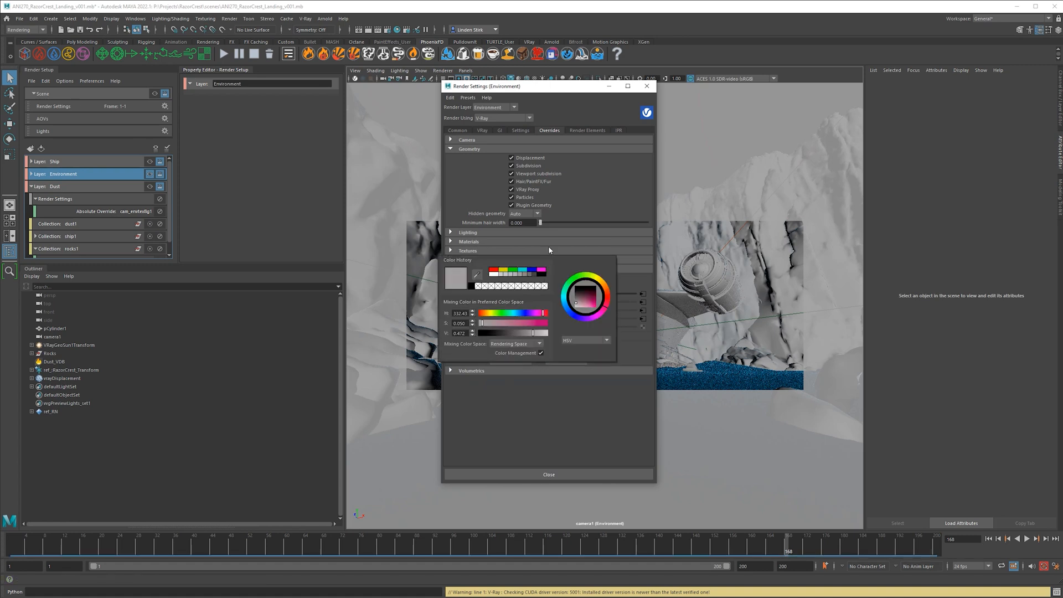
{"action": "left_click", "coordinate": [512, 294]}
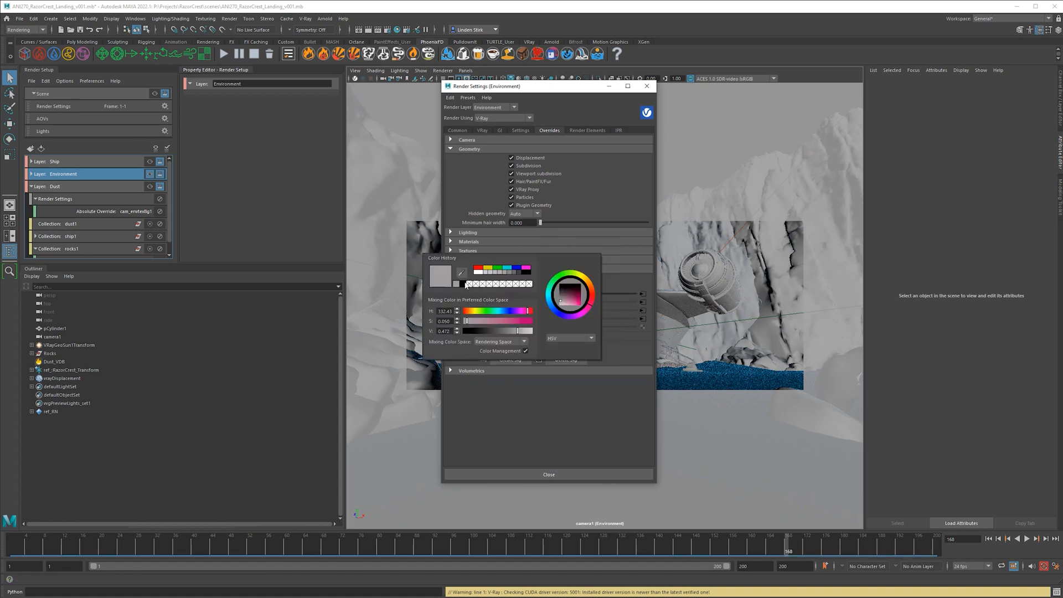
{"action": "left_click", "coordinate": [462, 284]}
{"action": "left_click", "coordinate": [610, 88]}
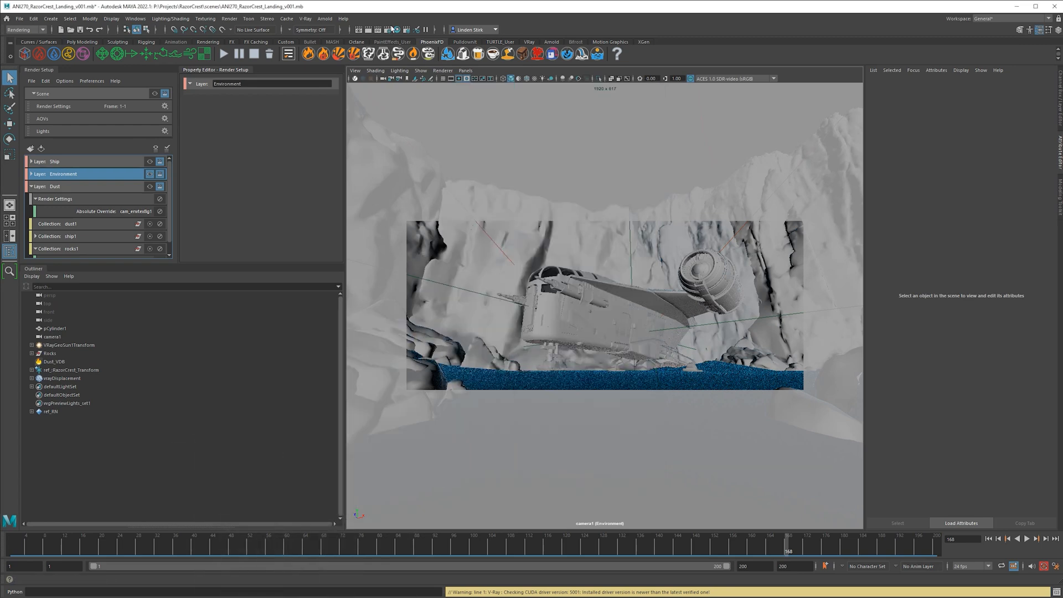
{"action": "left_click", "coordinate": [367, 28]}
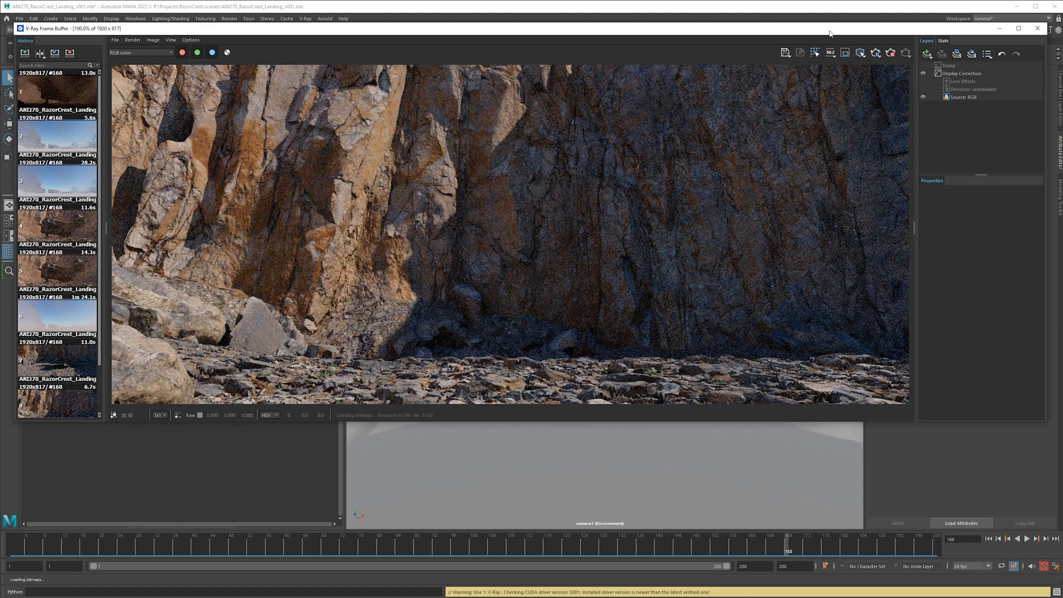
Step: Check the Environment layer's render at frame 113, and close the frame buffer
{"action": "left_click_drag", "start_coordinate": [826, 28], "coordinate": [823, 102]}
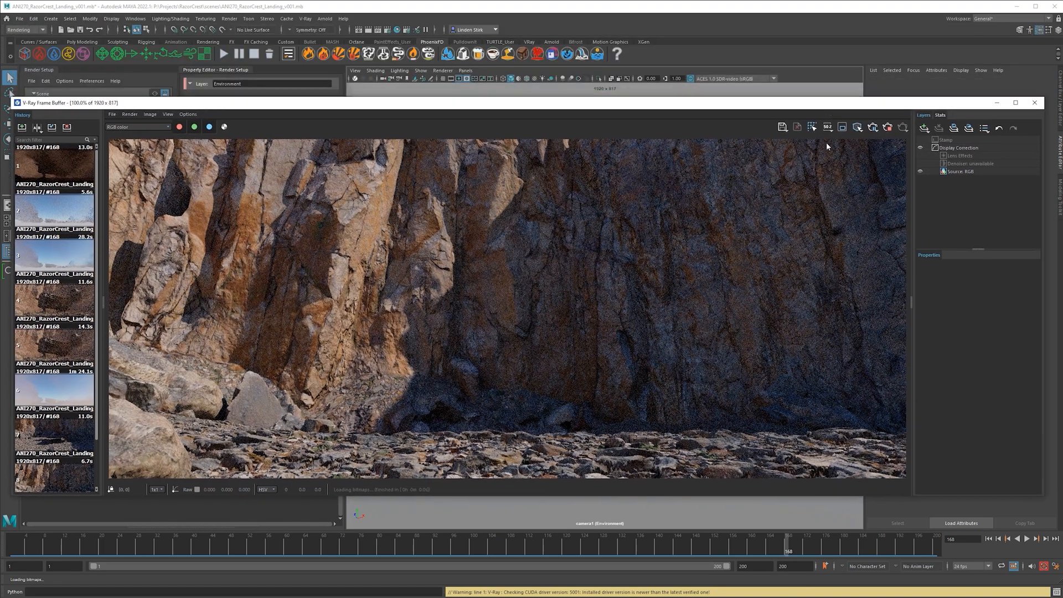
{"action": "left_click", "coordinate": [533, 546]}
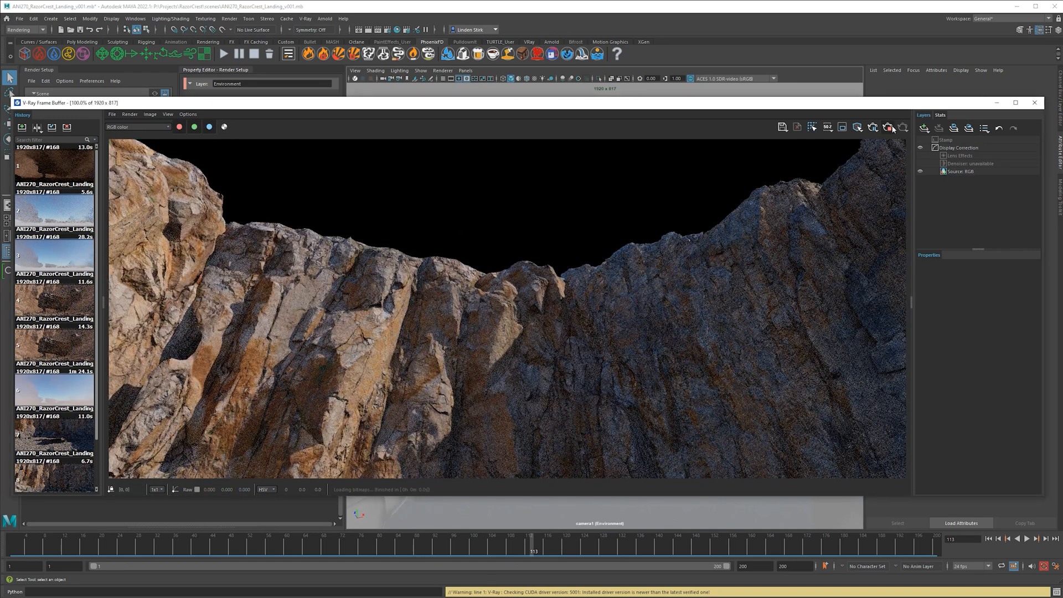
{"action": "left_click", "coordinate": [1033, 104]}
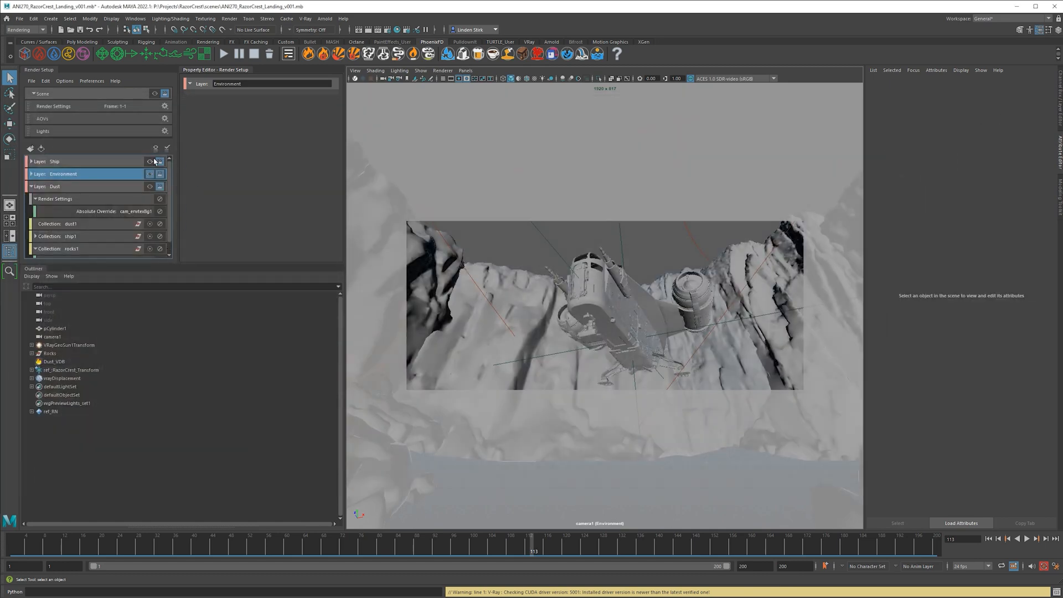
Step: Make the master Scene layer visible, run an interactive V-Ray render of the full scene at frame 113, and stop it
{"action": "left_click", "coordinate": [154, 94]}
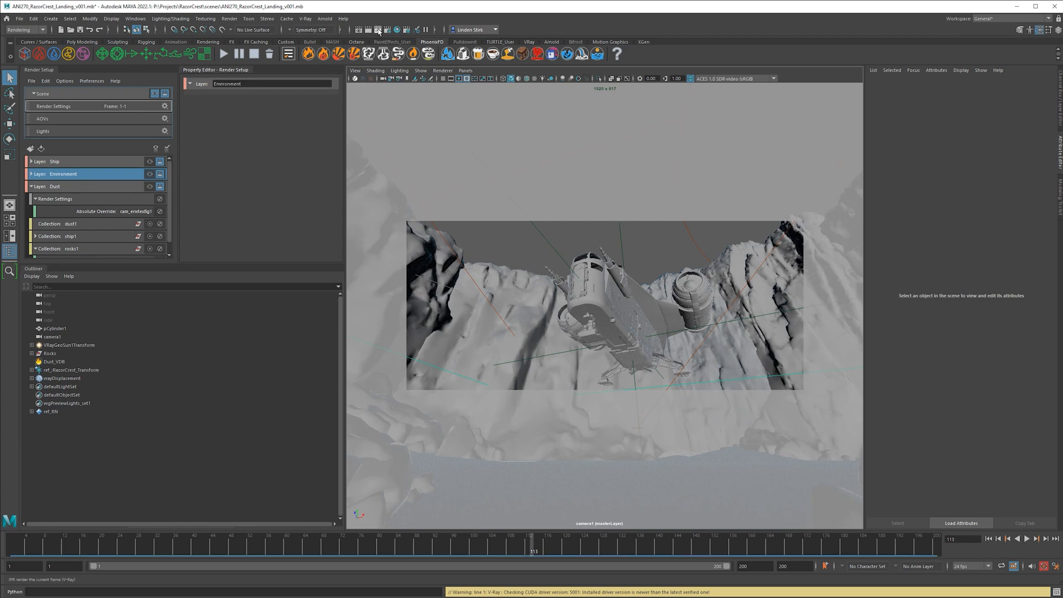
{"action": "left_click", "coordinate": [377, 32]}
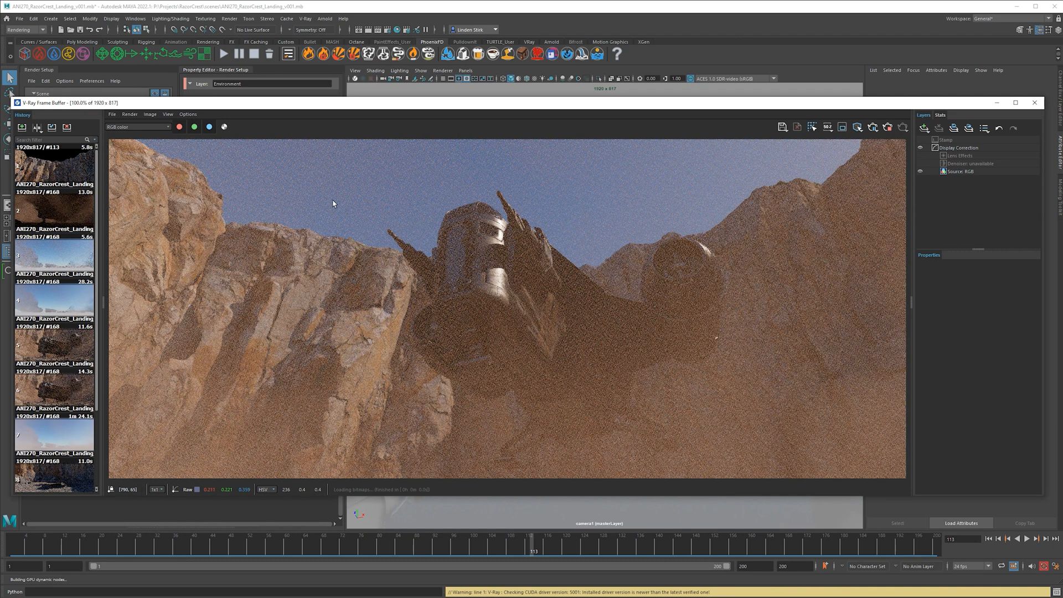
{"action": "left_click", "coordinate": [887, 128]}
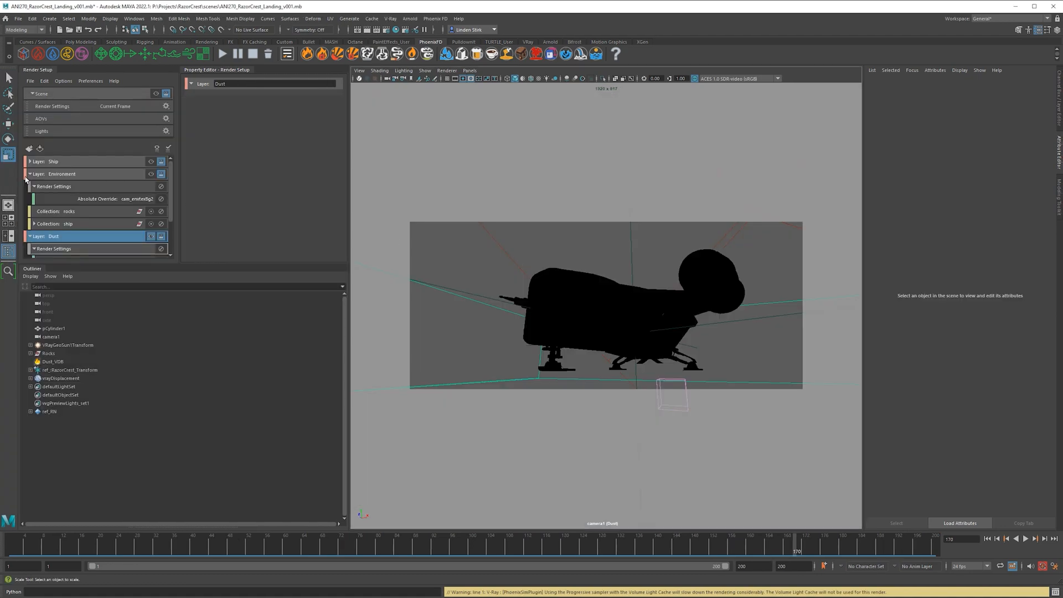
Step: Collapse the Environment and Dust layers in the render setup and clear the layer selection
{"action": "left_click", "coordinate": [31, 175]}
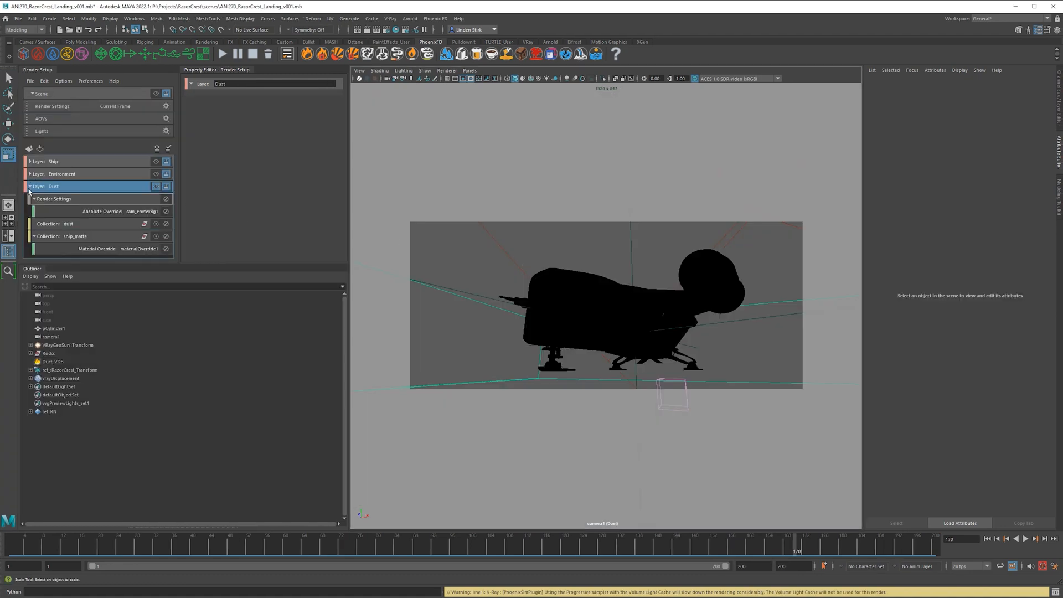
{"action": "left_click", "coordinate": [30, 187]}
{"action": "left_click", "coordinate": [66, 205]}
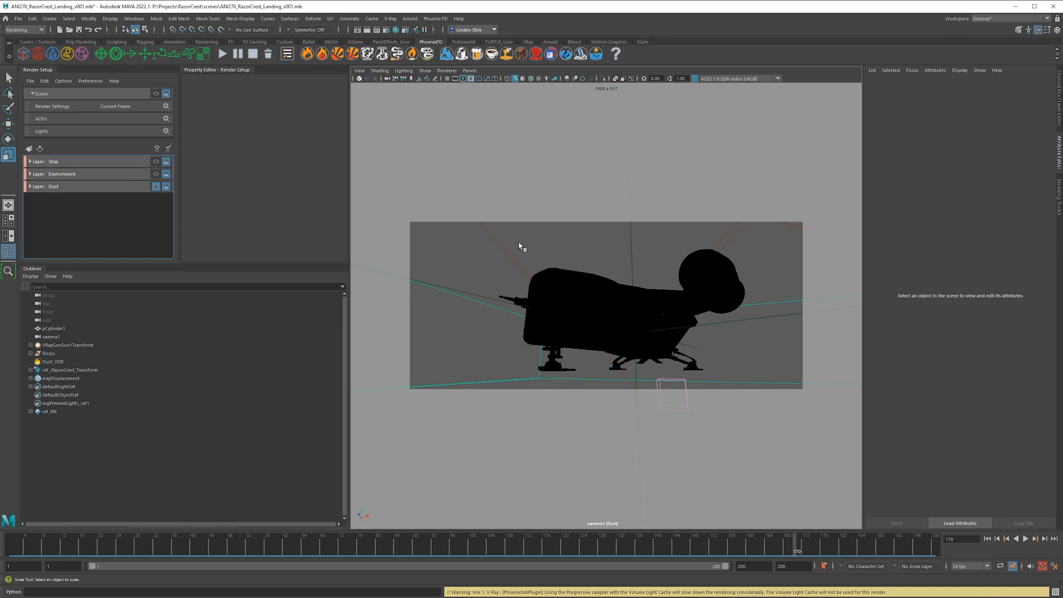
Step: Add a new render layer named Sky to the render setup
{"action": "left_click", "coordinate": [29, 149]}
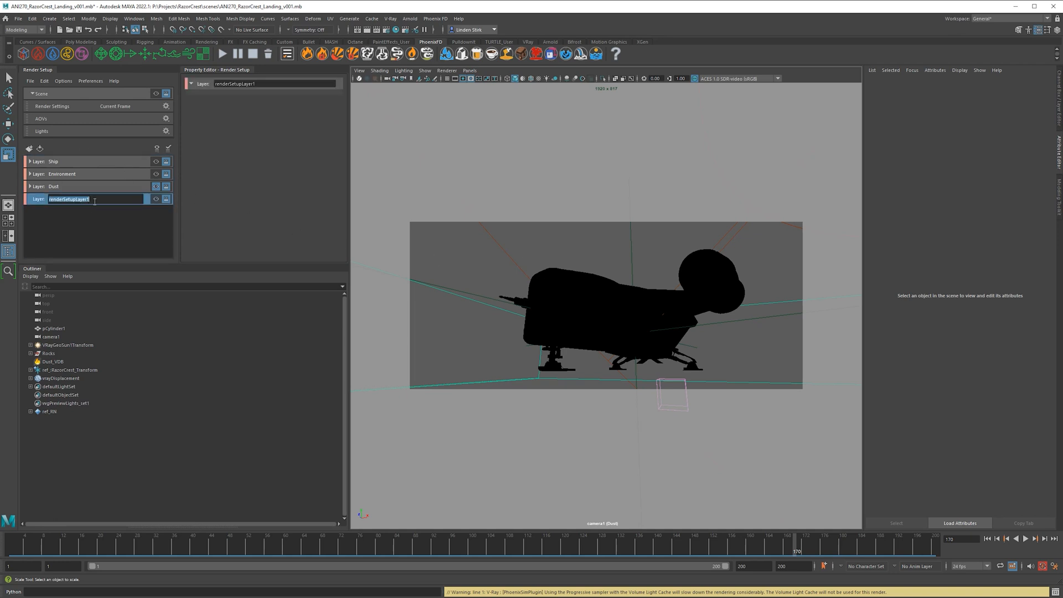
{"action": "type", "text": "Sky"}
{"action": "key", "text": "Return"}
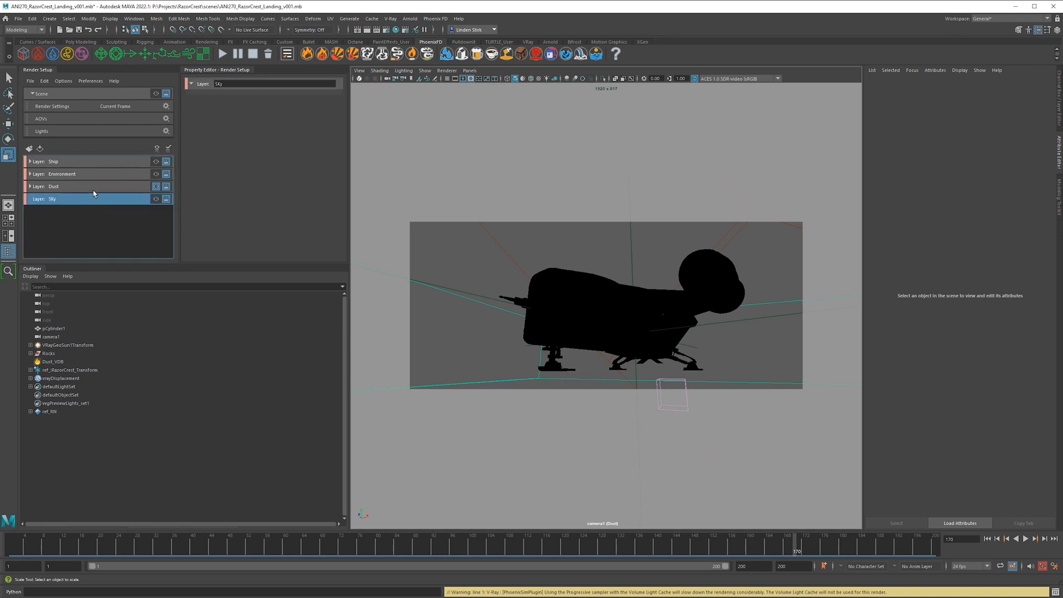
Step: Make the Sky layer visible, run an interactive V-Ray render of it, and close the frame buffer
{"action": "left_click", "coordinate": [156, 199]}
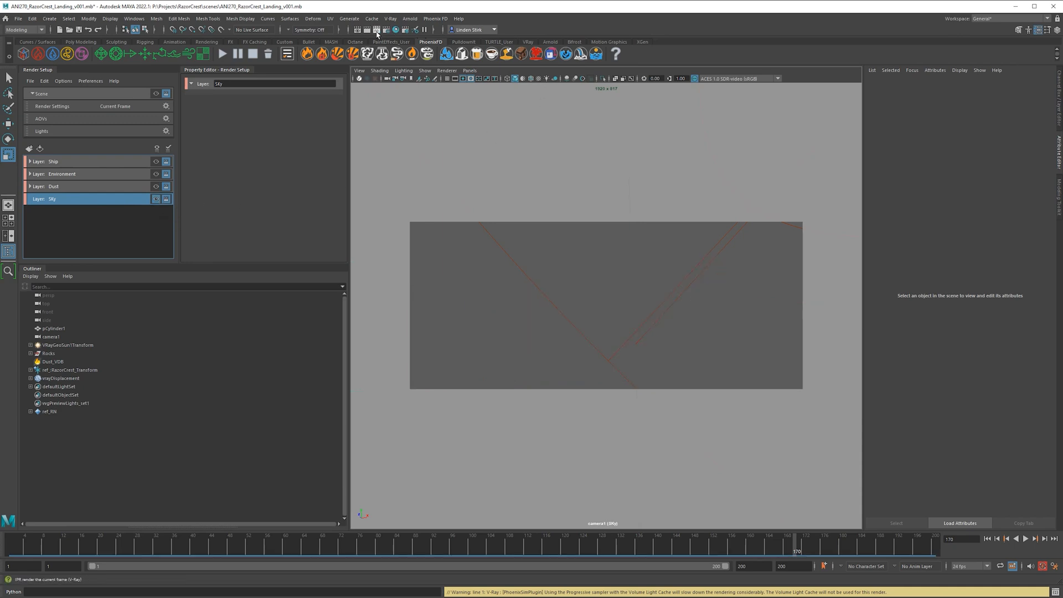
{"action": "left_click", "coordinate": [376, 31]}
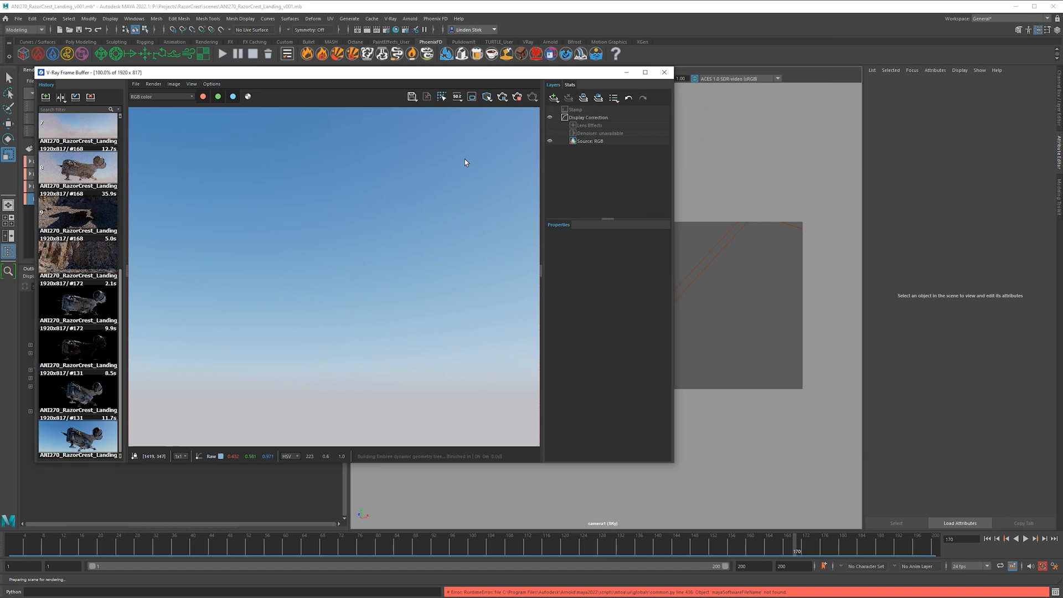
{"action": "left_click", "coordinate": [662, 72]}
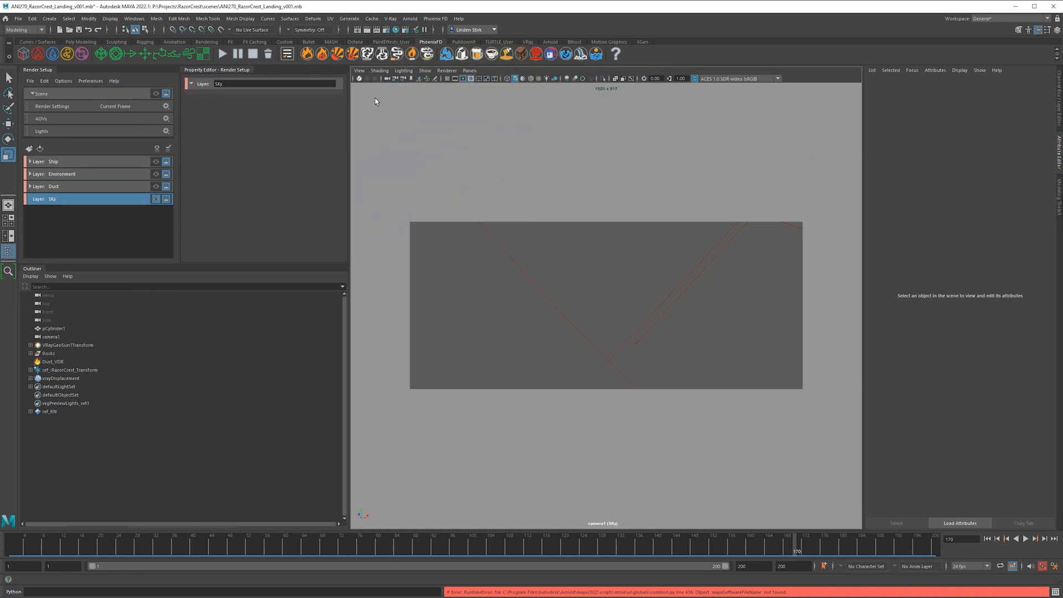
Step: Open the V-Ray environment overrides for the Sky layer and inspect the sky map connected to the reflection texture
{"action": "left_click", "coordinate": [387, 30]}
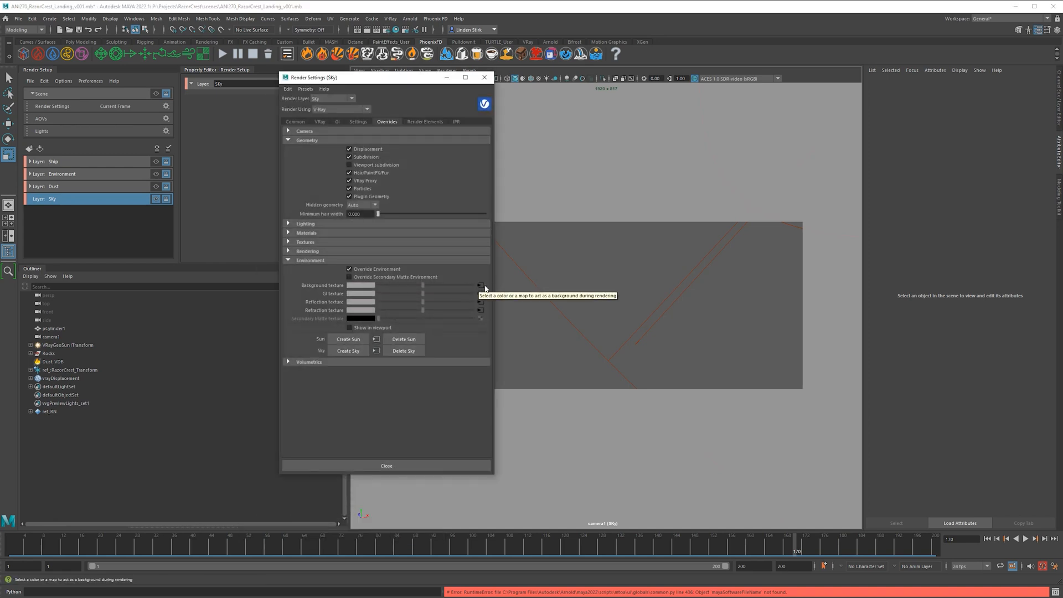
{"action": "left_click", "coordinate": [480, 302]}
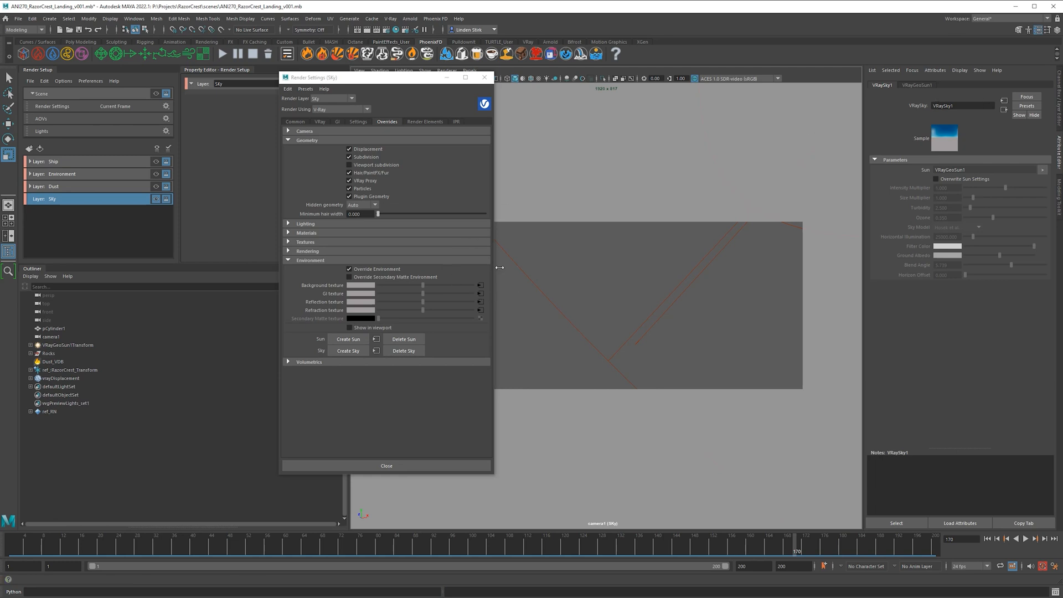
Step: Break the VRaySky1 connection to the environment background texture while in the Sky layer and keep the texture colour black
{"action": "right_click", "coordinate": [331, 286]}
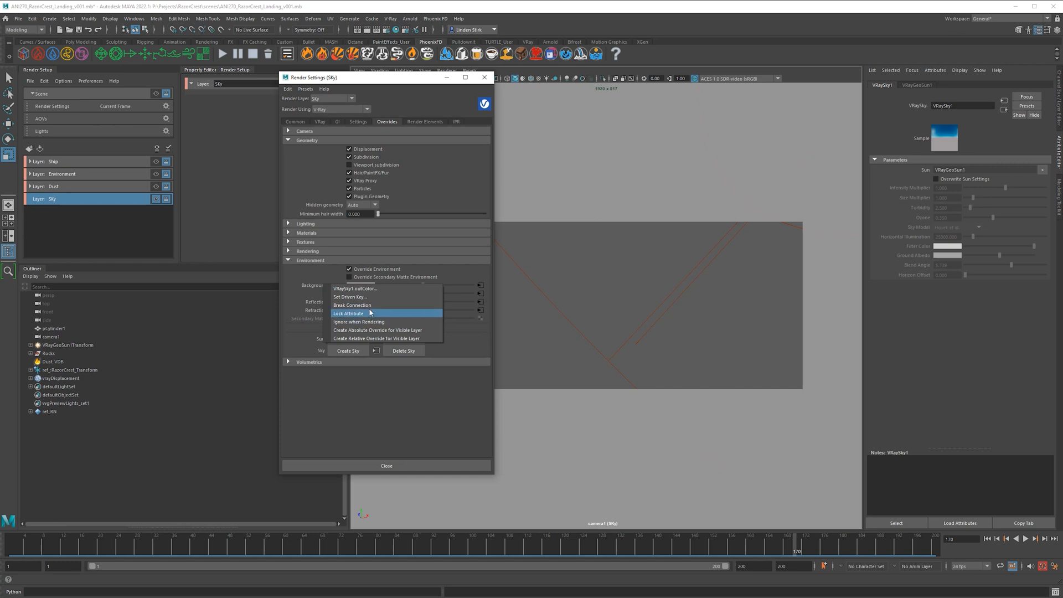
{"action": "left_click", "coordinate": [363, 305]}
{"action": "left_click_drag", "start_coordinate": [422, 285], "coordinate": [378, 285]}
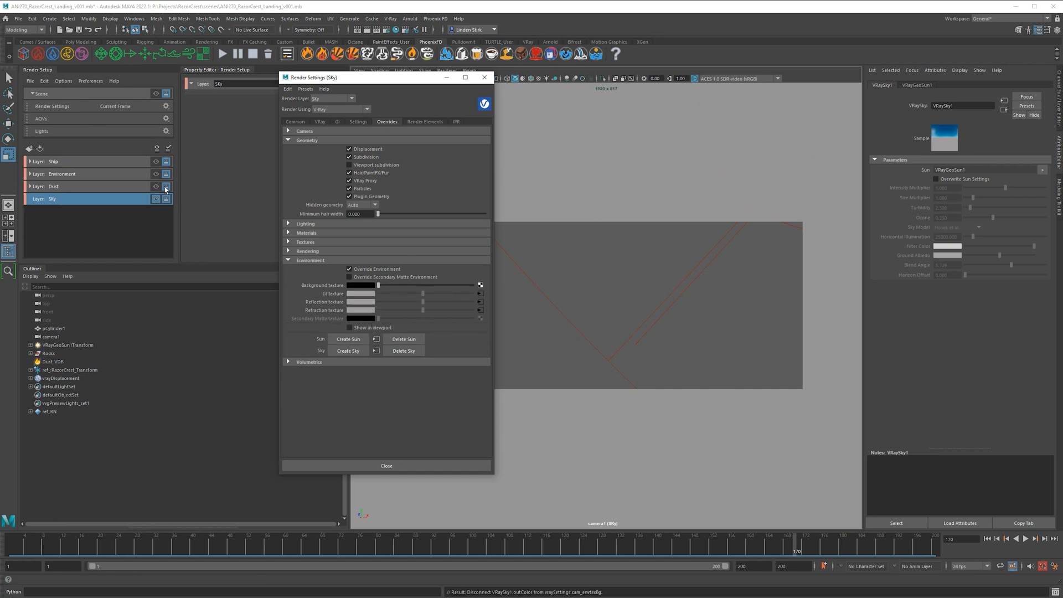
Step: Make the master scene layer visible and connect VRaySky1 from the Hypershade textures to its environment background texture
{"action": "left_click", "coordinate": [157, 200]}
{"action": "left_click", "coordinate": [156, 94]}
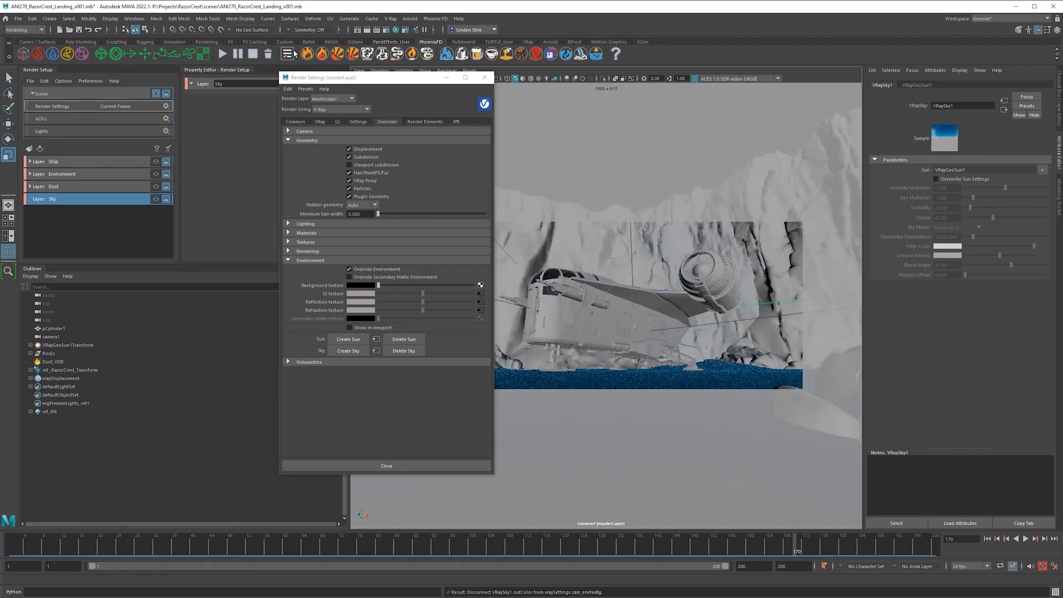
{"action": "left_click", "coordinate": [397, 30]}
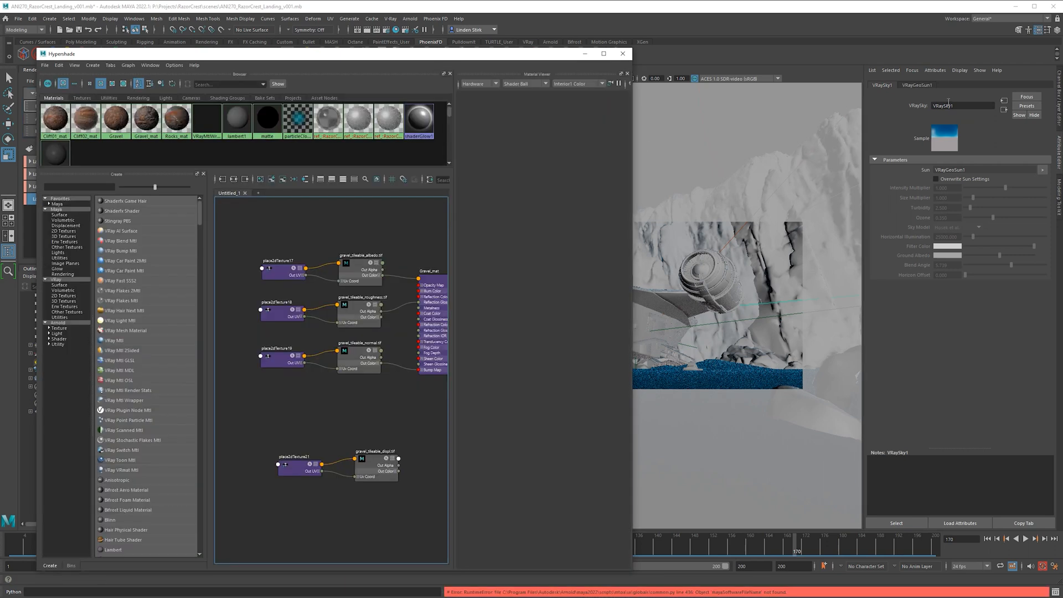
{"action": "left_click", "coordinate": [82, 98]}
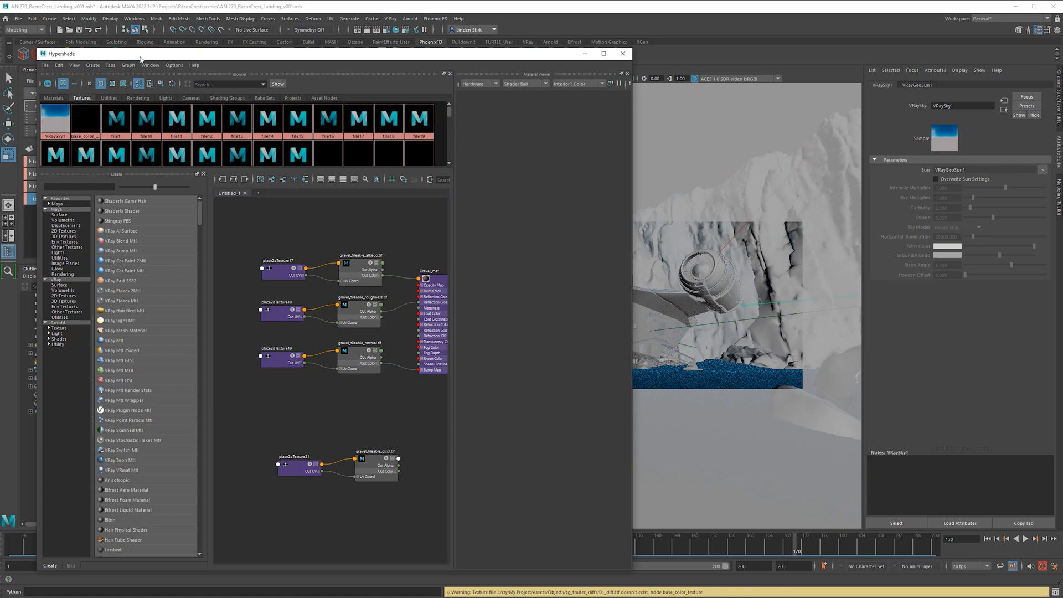
{"action": "left_click_drag", "start_coordinate": [141, 58], "coordinate": [626, 57]}
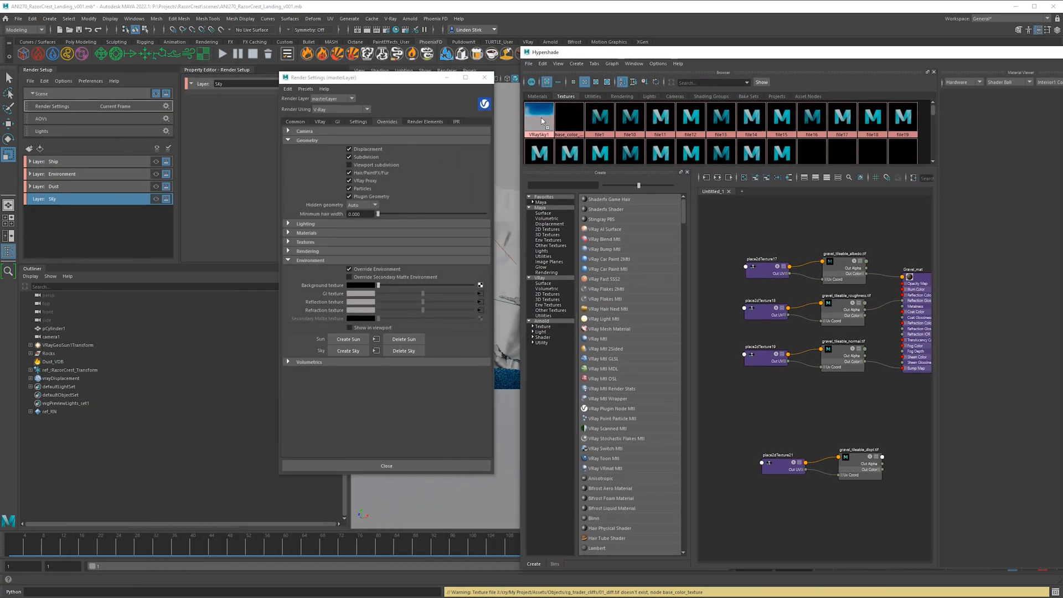
{"action": "middle_click_drag", "start_coordinate": [540, 119], "coordinate": [323, 289]}
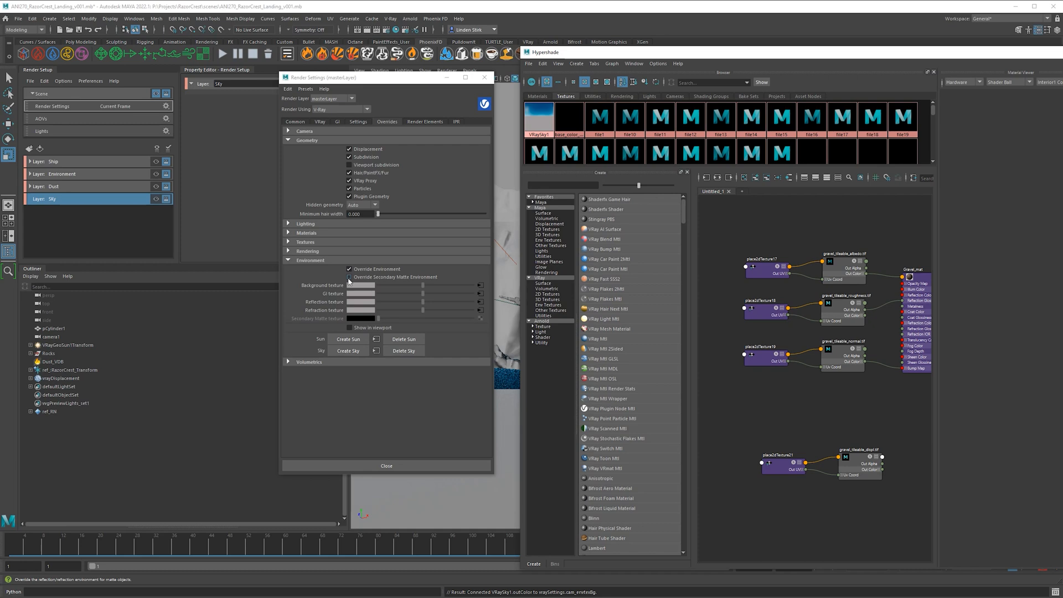
{"action": "left_click_drag", "start_coordinate": [754, 55], "coordinate": [593, 48]}
{"action": "left_click", "coordinate": [944, 46]}
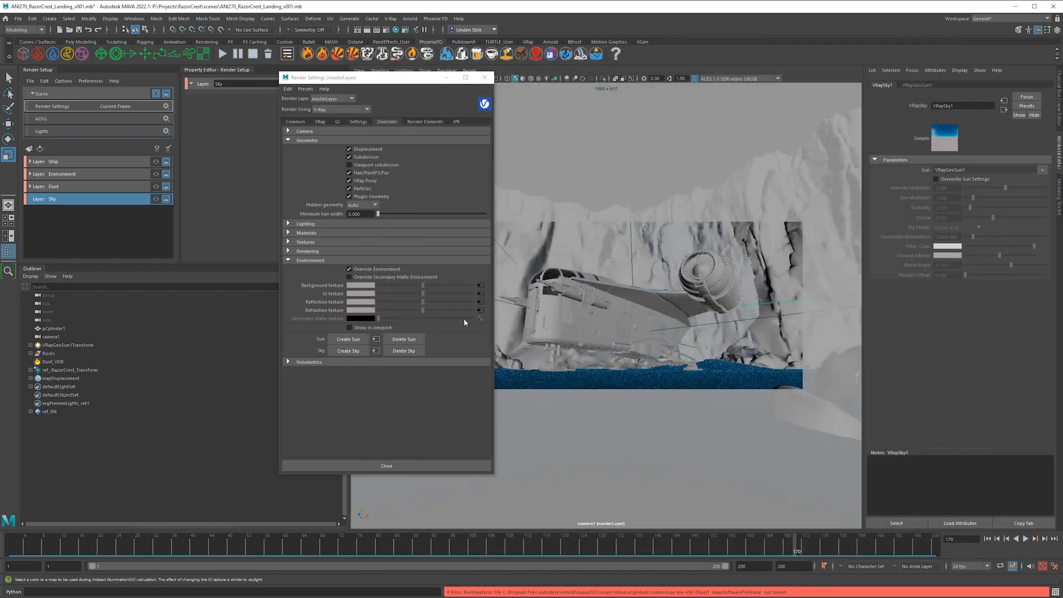
Step: Check the background texture in the Dust, Environment and Sky layers, and render the Sky layer in the V-Ray Frame Buffer
{"action": "left_click", "coordinate": [156, 186]}
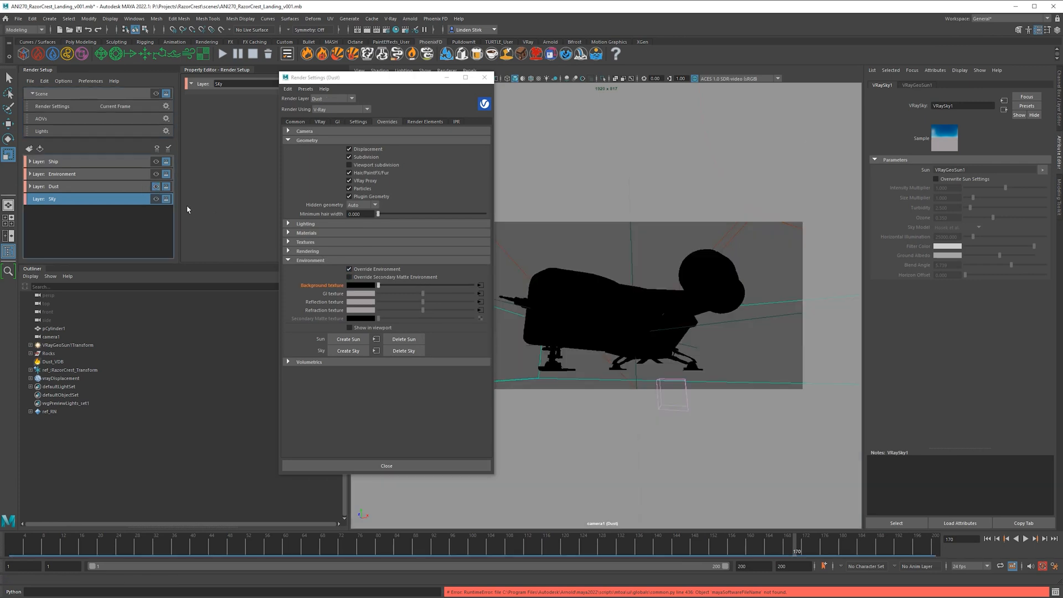
{"action": "left_click", "coordinate": [156, 174]}
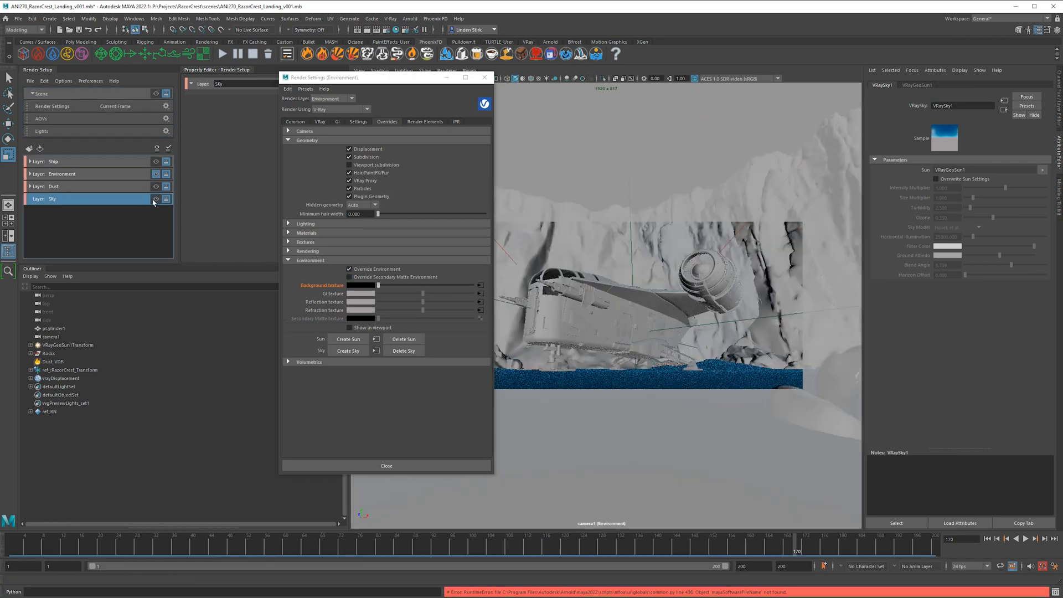
{"action": "left_click", "coordinate": [155, 199]}
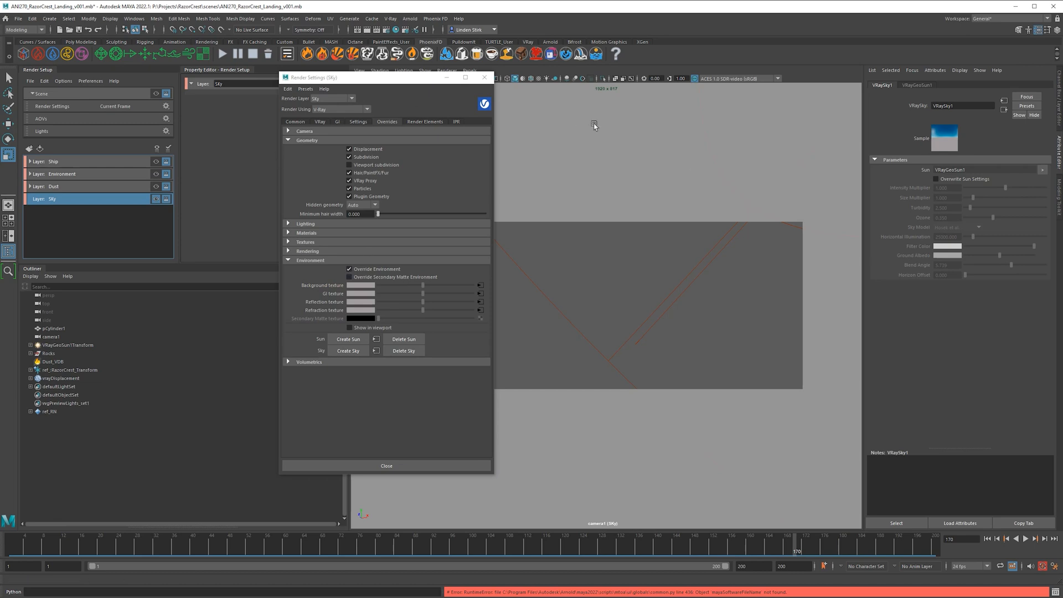
{"action": "left_click", "coordinate": [724, 191]}
{"action": "left_click", "coordinate": [367, 30]}
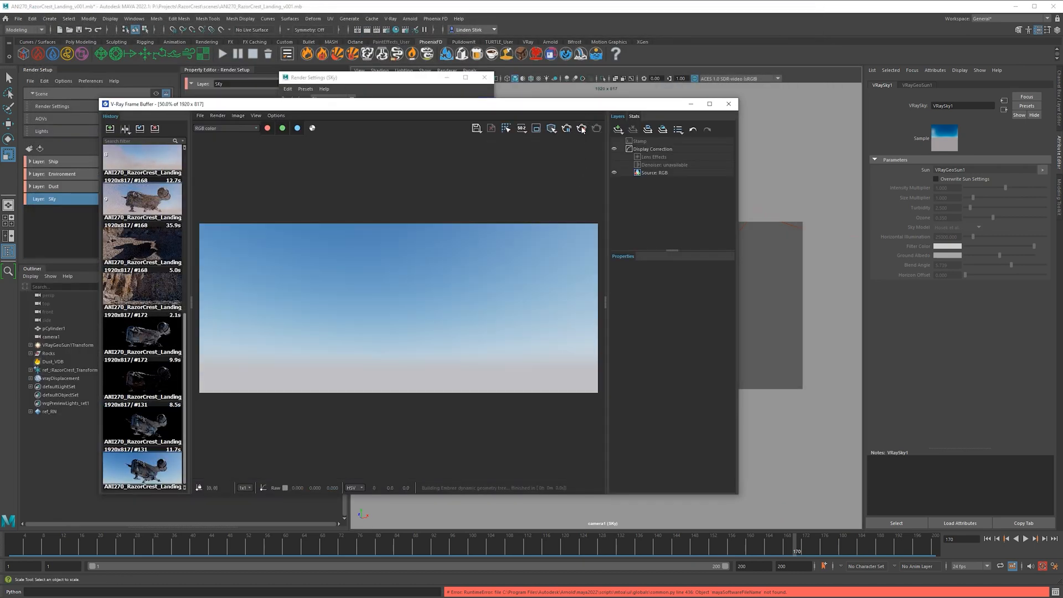
{"action": "left_click", "coordinate": [582, 129]}
{"action": "left_click_drag", "start_coordinate": [598, 109], "coordinate": [637, 132]}
{"action": "left_click_drag", "start_coordinate": [287, 134], "coordinate": [365, 132]}
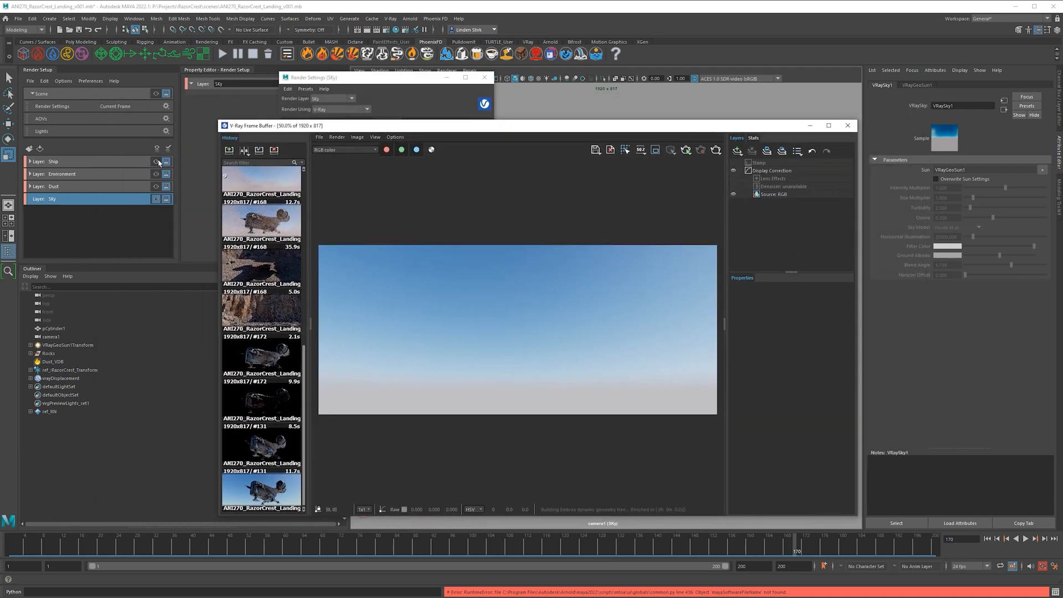
Step: Make the Ship layer visible at frame 108, render it in the frame buffer, and close the buffer
{"action": "left_click", "coordinate": [508, 545]}
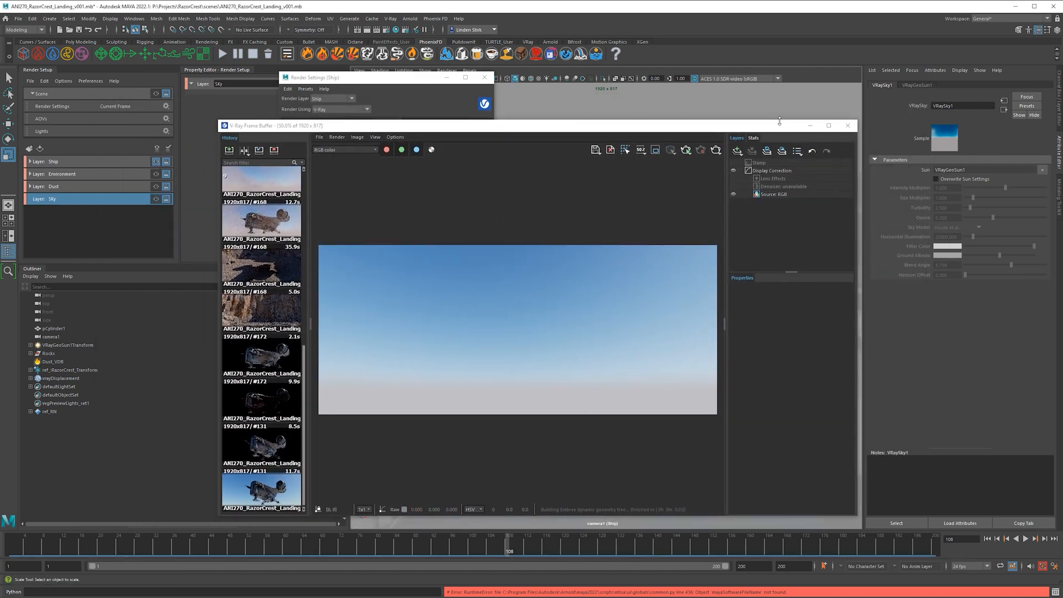
{"action": "left_click", "coordinate": [541, 123]}
{"action": "left_click_drag", "start_coordinate": [550, 125], "coordinate": [350, 91]}
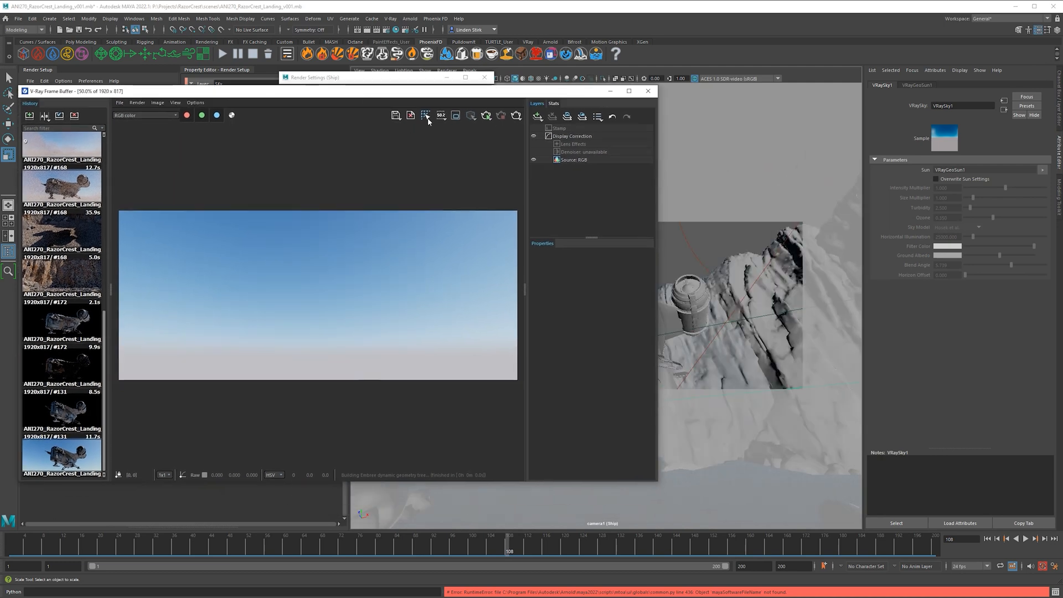
{"action": "left_click", "coordinate": [487, 116]}
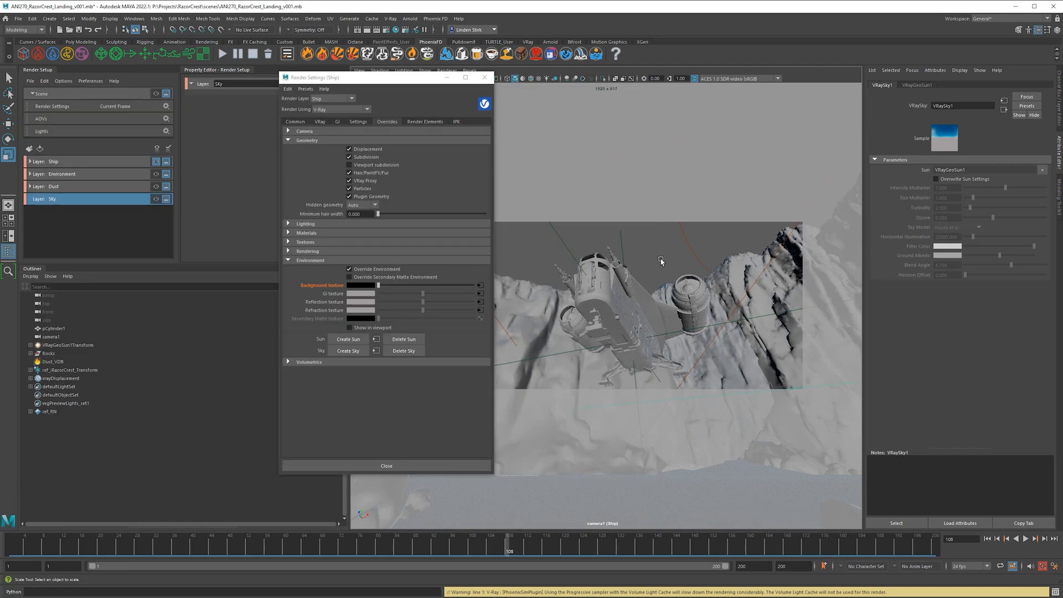
{"action": "left_click", "coordinate": [648, 91]}
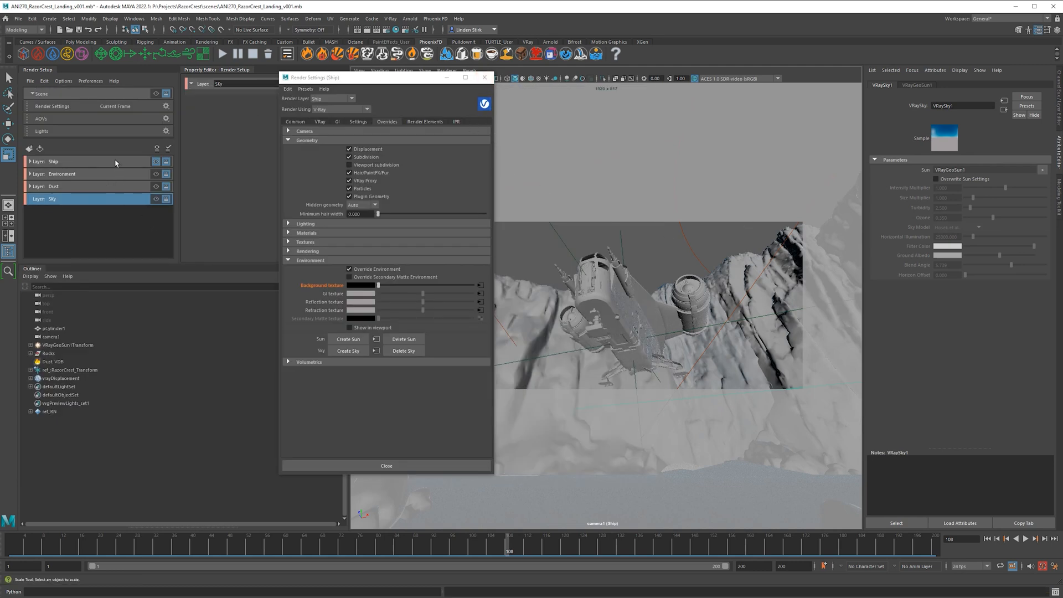
Step: Select the Ship layer and add the GI and Lighting render elements to it
{"action": "left_click", "coordinate": [50, 163]}
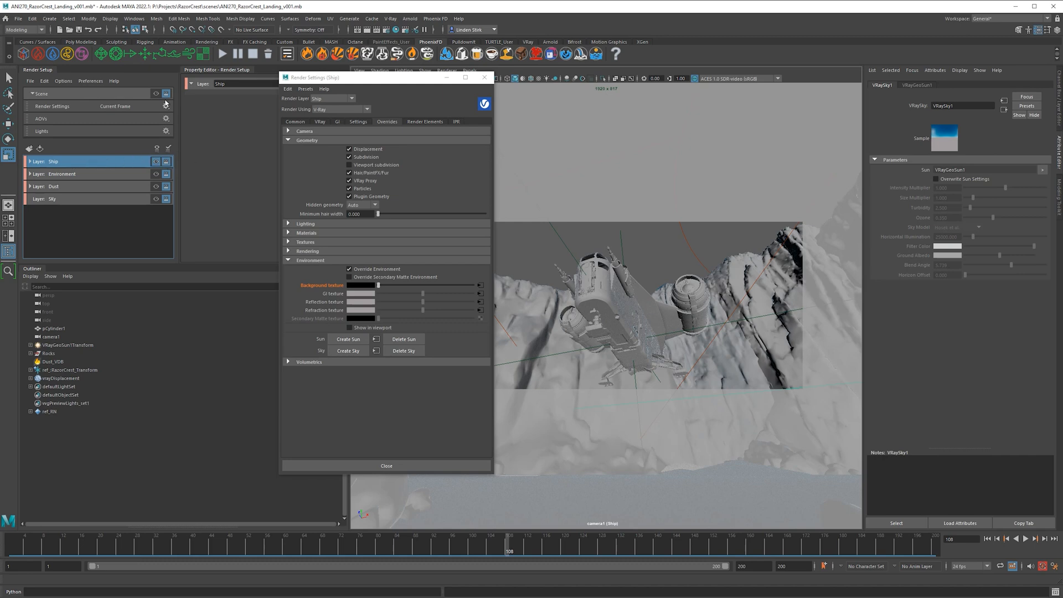
{"action": "left_click", "coordinate": [424, 122]}
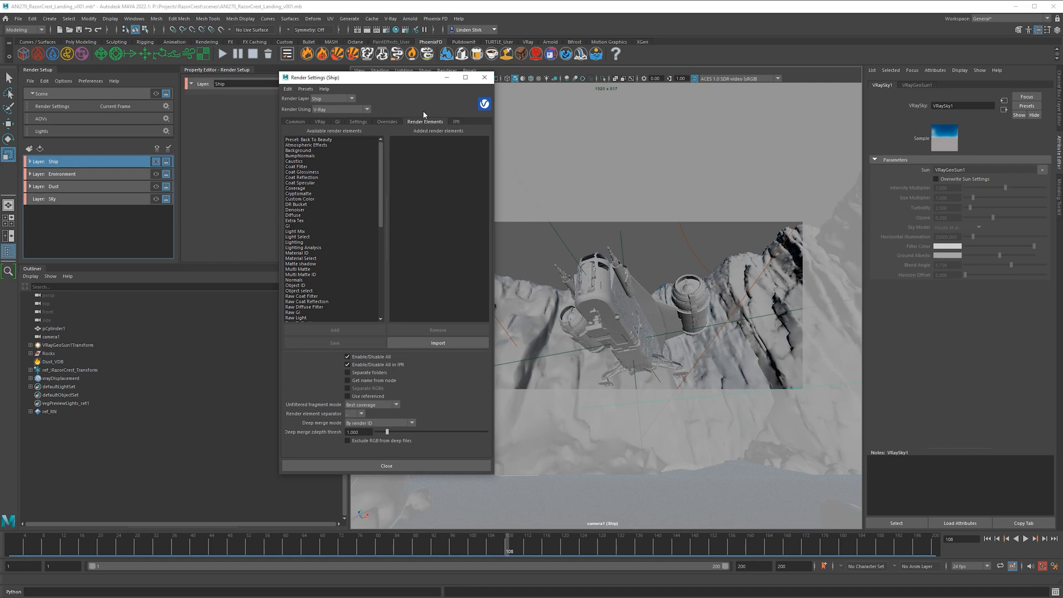
{"action": "mouse_move", "coordinate": [415, 78]}
{"action": "left_mouse_down"}
{"action": "mouse_move", "coordinate": [495, 88]}
{"action": "mouse_move", "coordinate": [492, 102]}
{"action": "mouse_move", "coordinate": [426, 81]}
{"action": "left_mouse_up"}
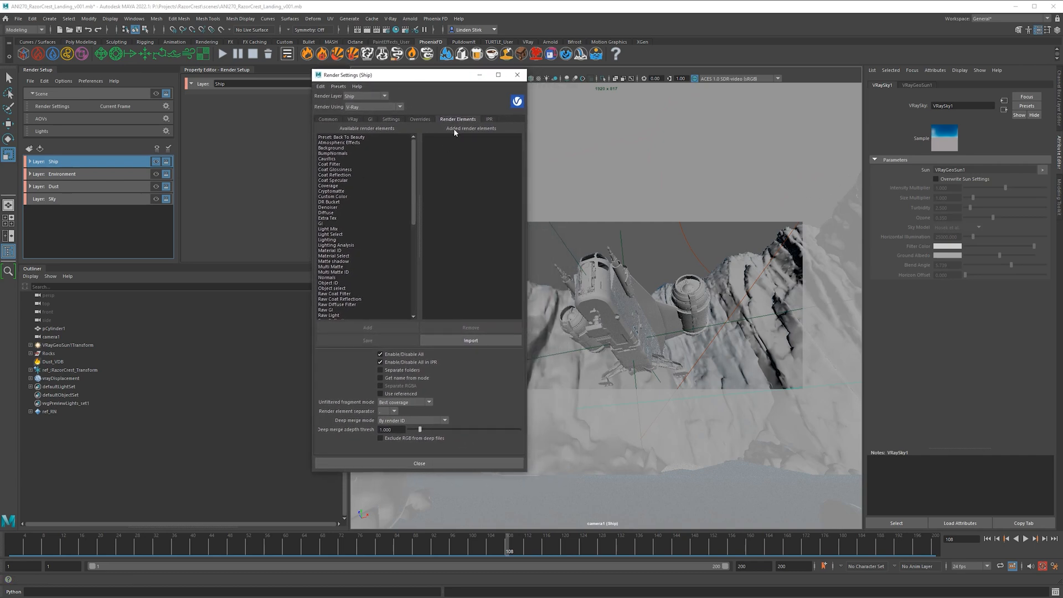
{"action": "left_click_drag", "start_coordinate": [414, 147], "coordinate": [430, 117]}
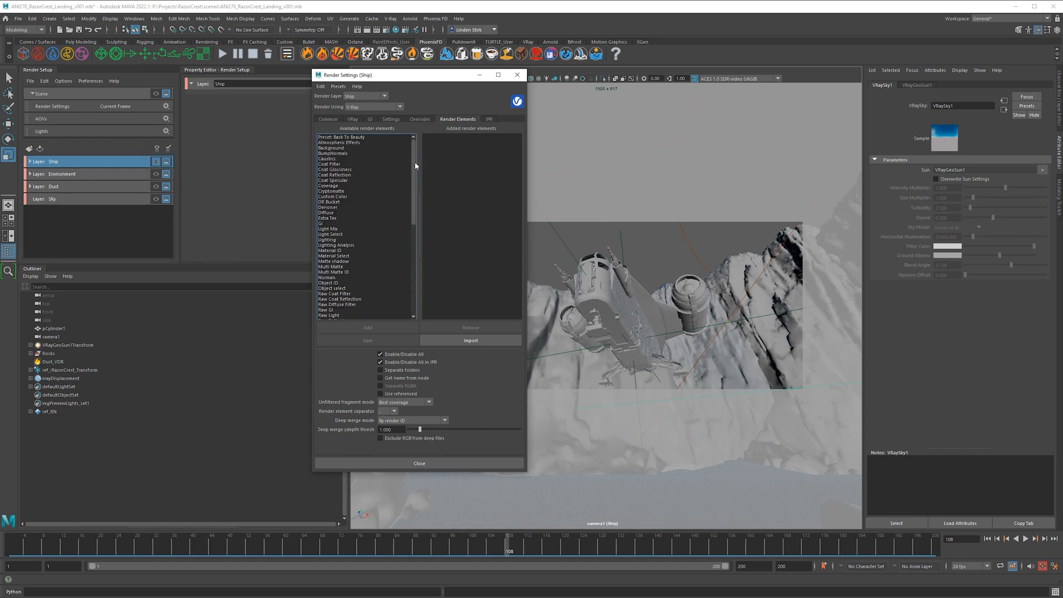
{"action": "left_click_drag", "start_coordinate": [414, 161], "coordinate": [351, 155]}
{"action": "left_click", "coordinate": [325, 224]}
{"action": "double_click", "coordinate": [335, 224]}
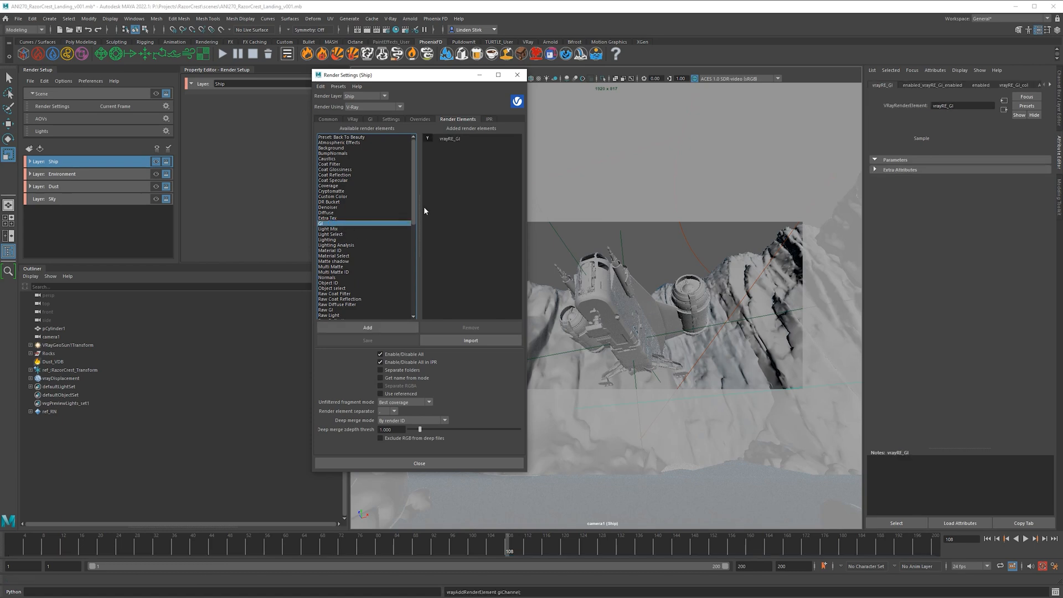
{"action": "double_click", "coordinate": [341, 240]}
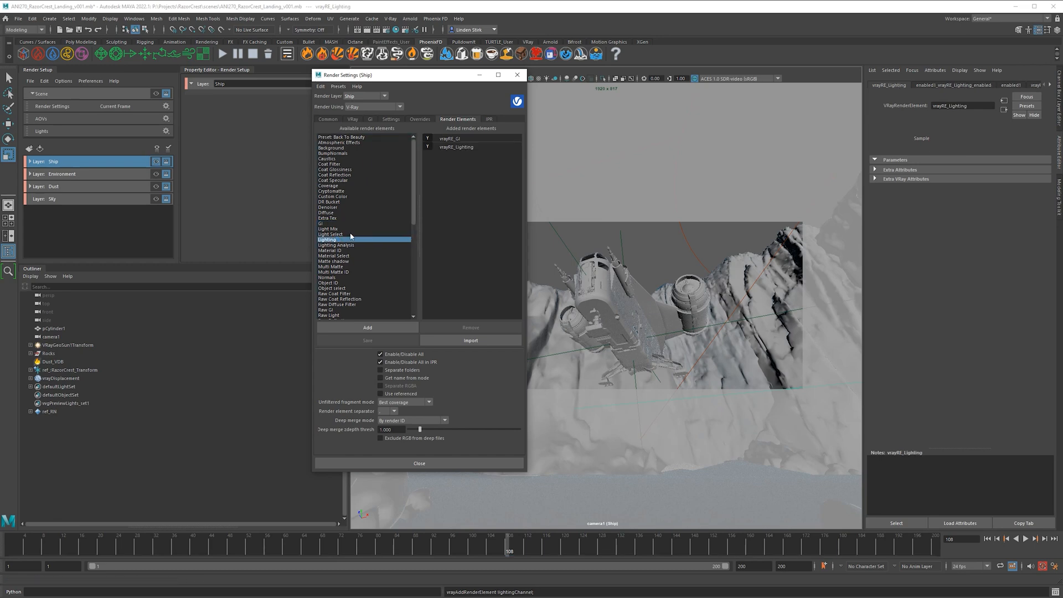
Step: Add the Reflection and Refraction render elements to the Ship layer
{"action": "scroll", "coordinate": [347, 277], "scroll_direction": "down", "scroll_amount": 2}
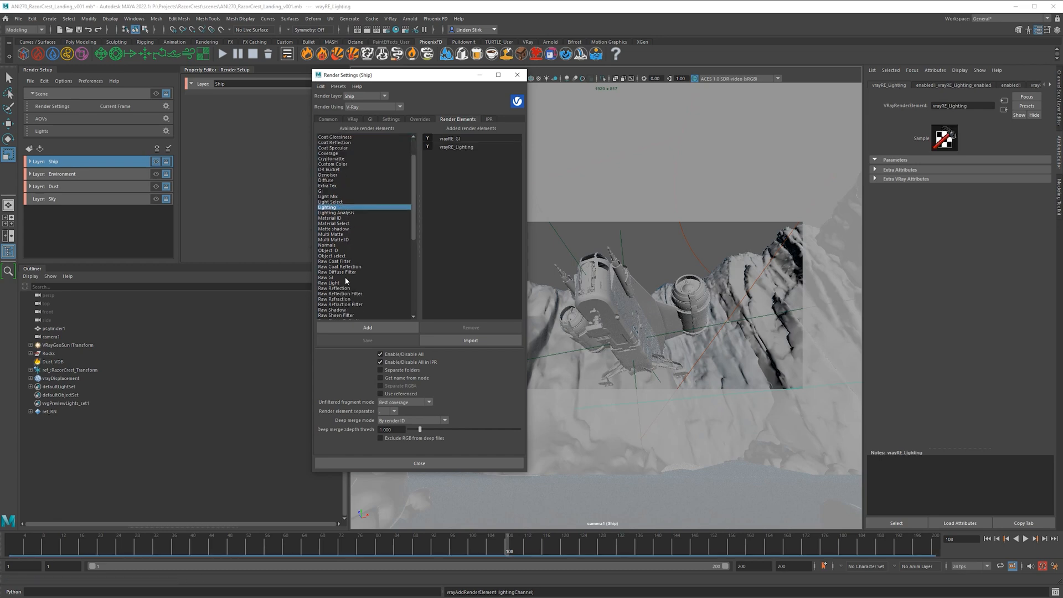
{"action": "scroll", "coordinate": [354, 260], "scroll_direction": "down", "scroll_amount": 2}
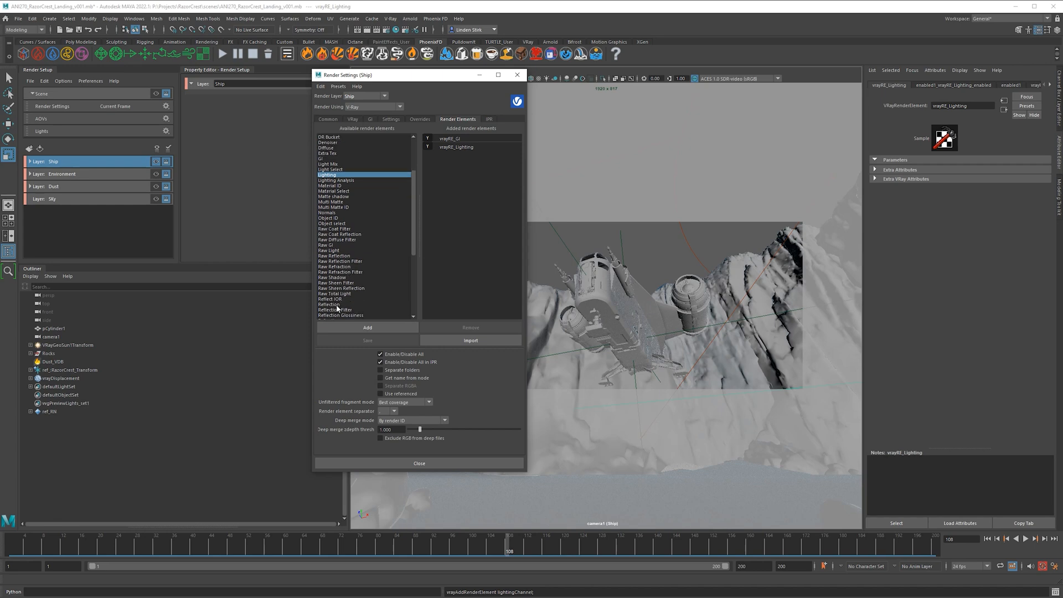
{"action": "double_click", "coordinate": [339, 304]}
{"action": "scroll", "coordinate": [343, 292], "scroll_direction": "down", "scroll_amount": 2}
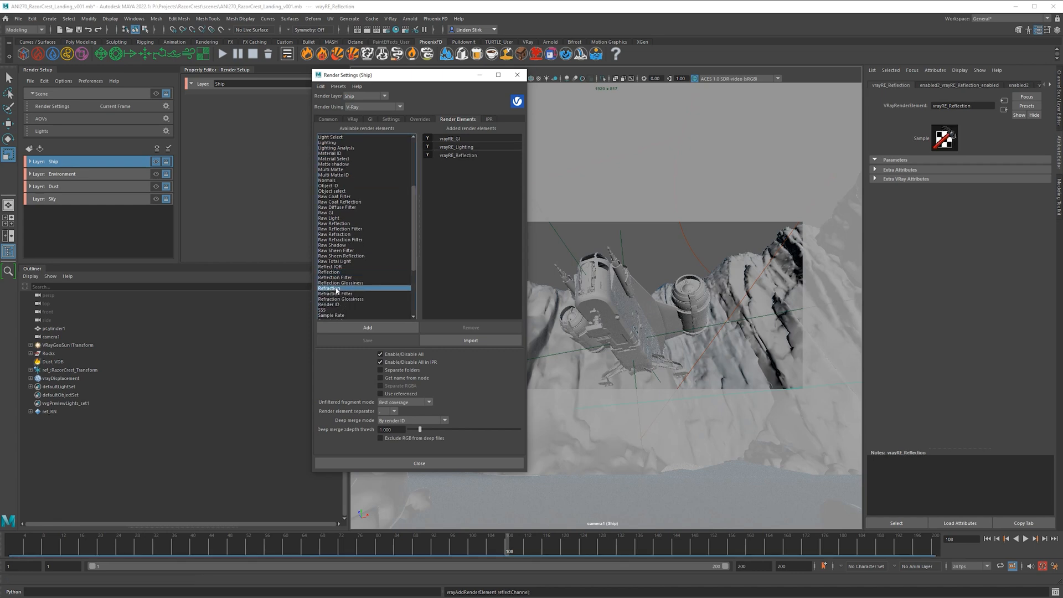
{"action": "double_click", "coordinate": [344, 288]}
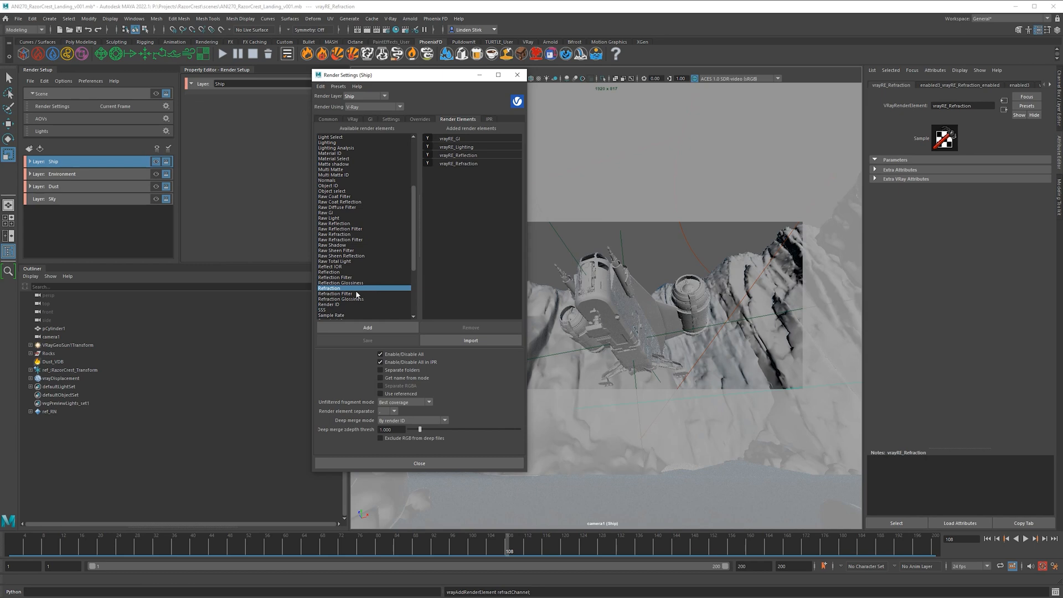
Step: Try to add the Self Illumination render element, and add the Specular render element to the Ship layer
{"action": "scroll", "coordinate": [329, 302], "scroll_direction": "down", "scroll_amount": 1}
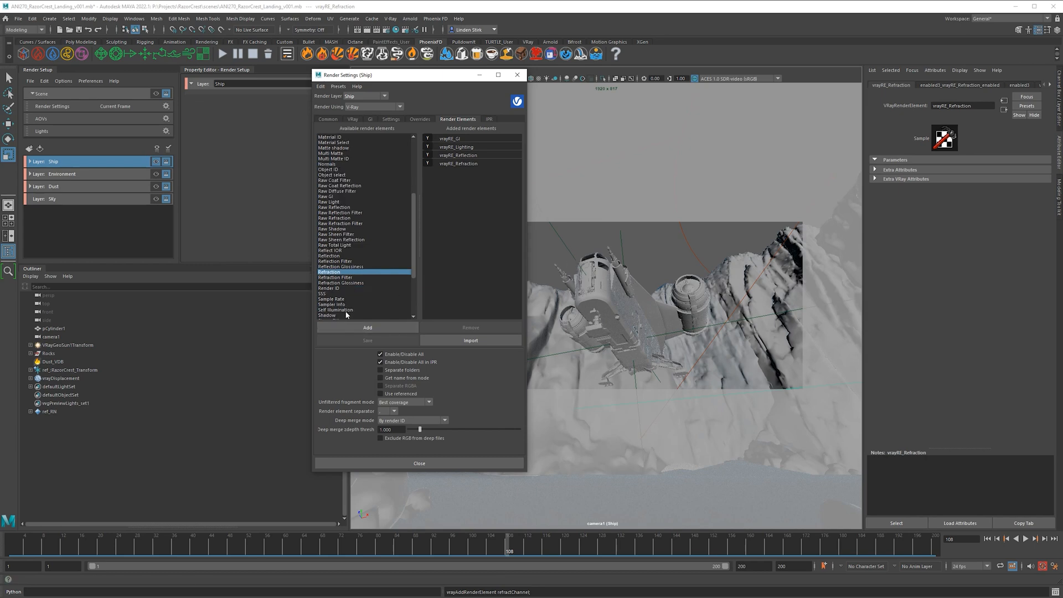
{"action": "double_click", "coordinate": [346, 311]}
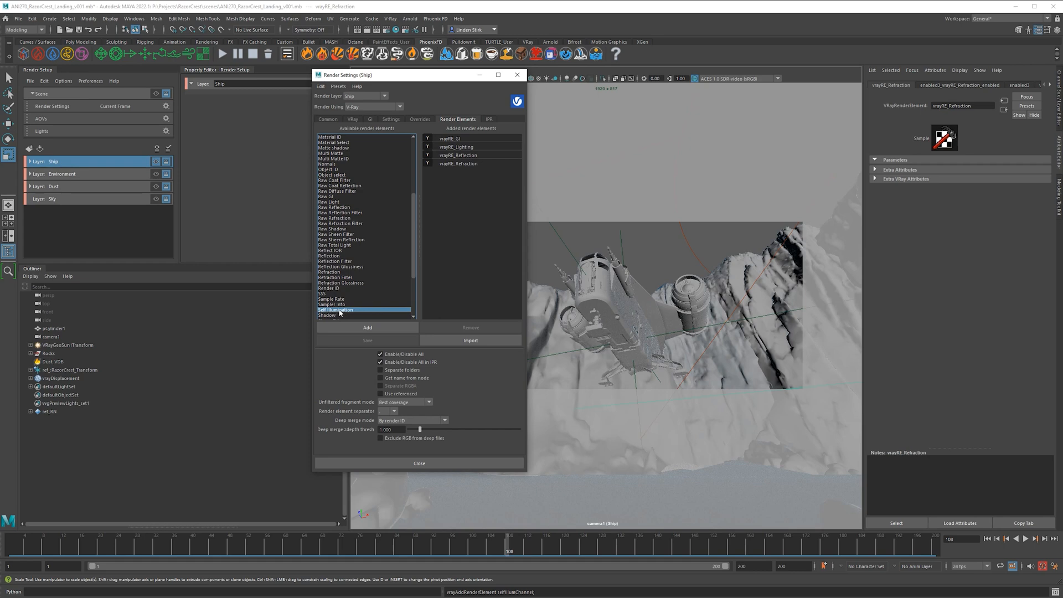
{"action": "scroll", "coordinate": [388, 296], "scroll_direction": "down", "scroll_amount": 2}
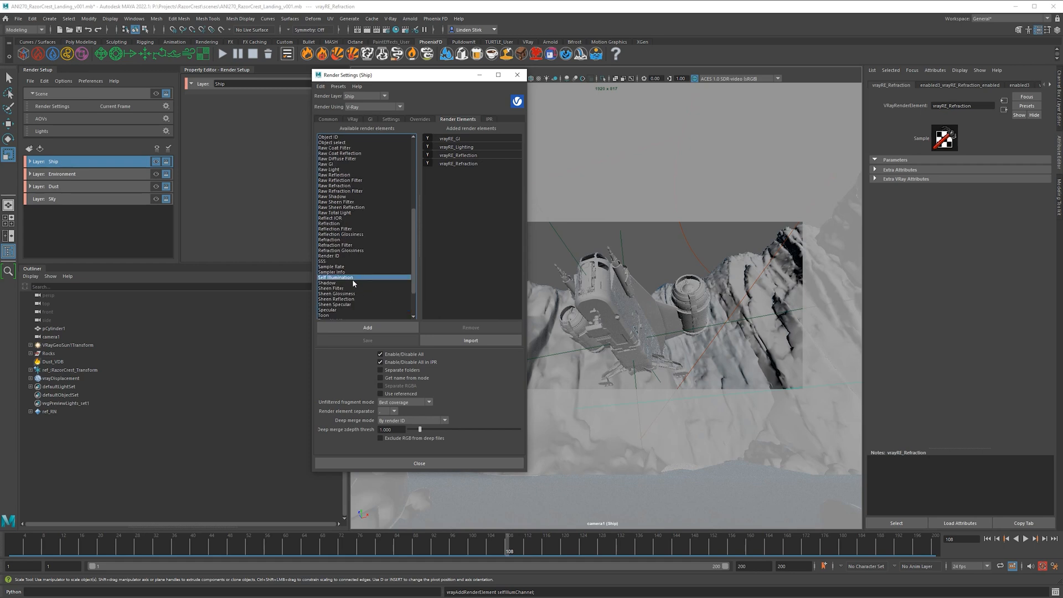
{"action": "scroll", "coordinate": [352, 280], "scroll_direction": "down", "scroll_amount": 1}
{"action": "double_click", "coordinate": [337, 294]}
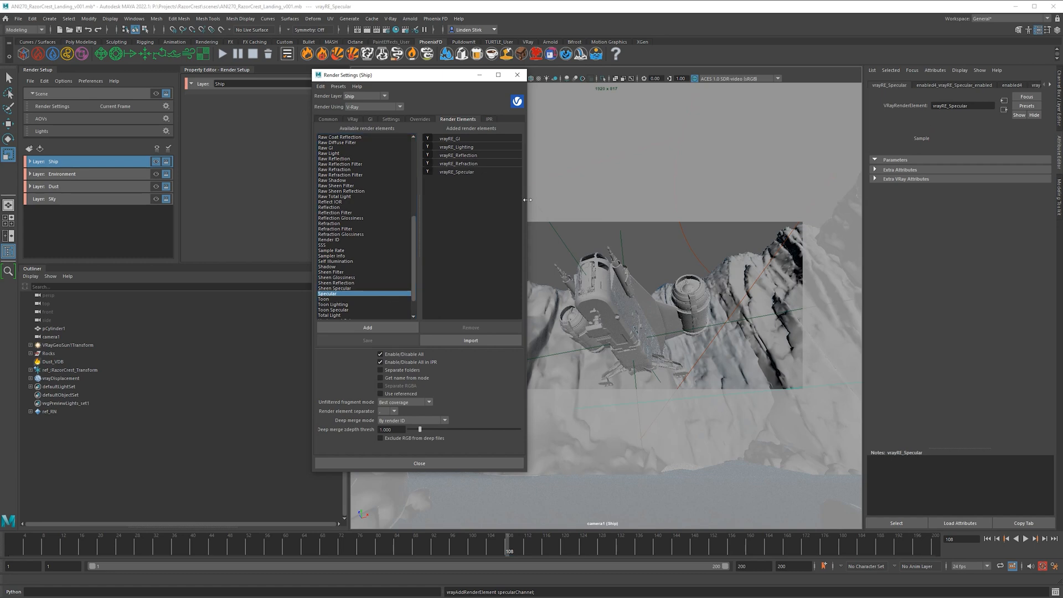
Step: Try to add the Cryptomatte render element to the Ship layer
{"action": "scroll", "coordinate": [355, 307], "scroll_direction": "down", "scroll_amount": 2}
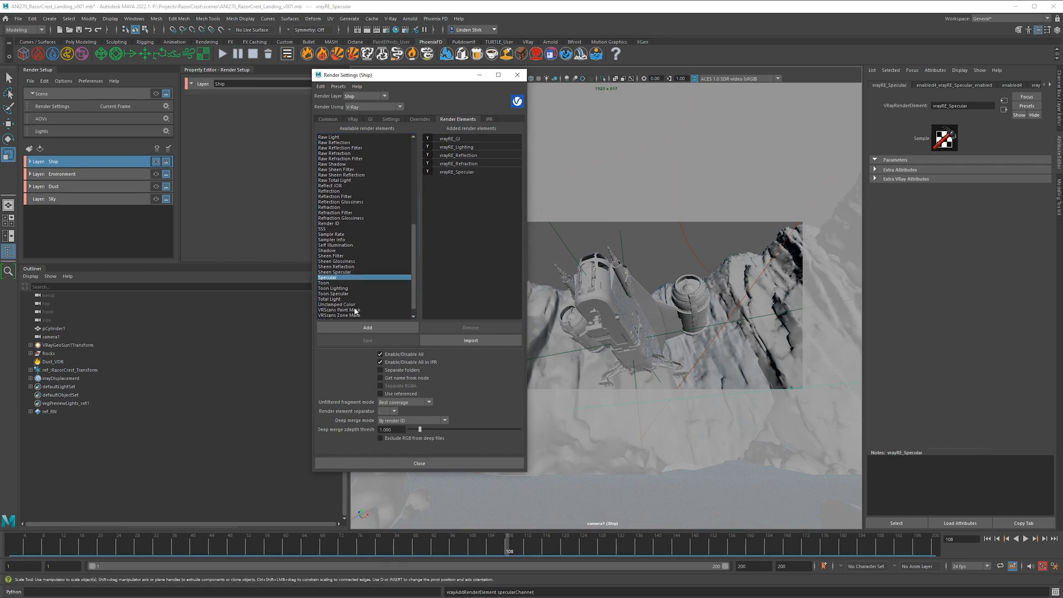
{"action": "scroll", "coordinate": [351, 307], "scroll_direction": "up", "scroll_amount": 10}
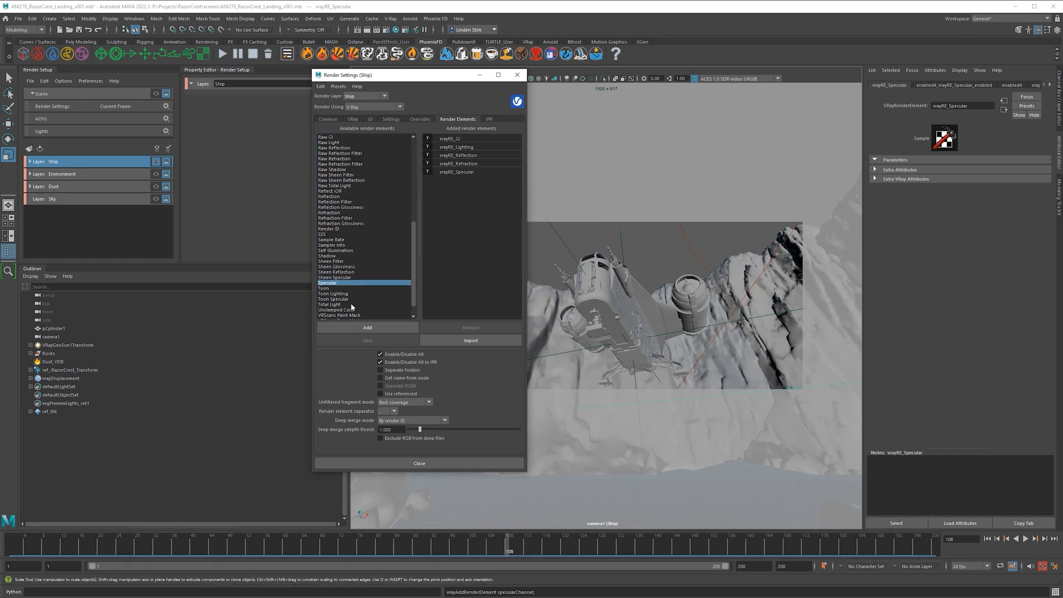
{"action": "left_click", "coordinate": [338, 137]}
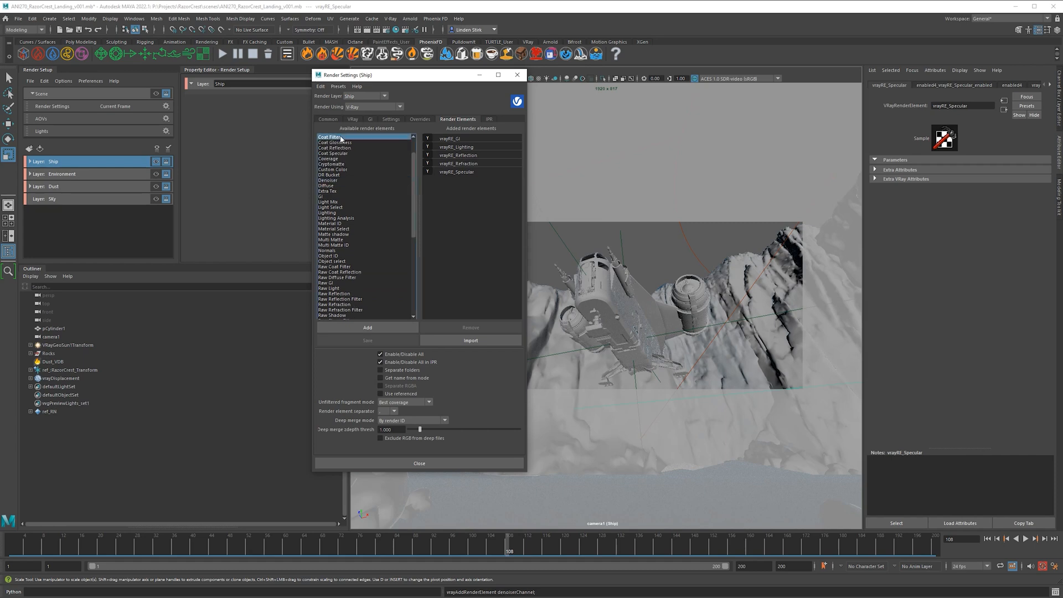
{"action": "left_click", "coordinate": [341, 165]}
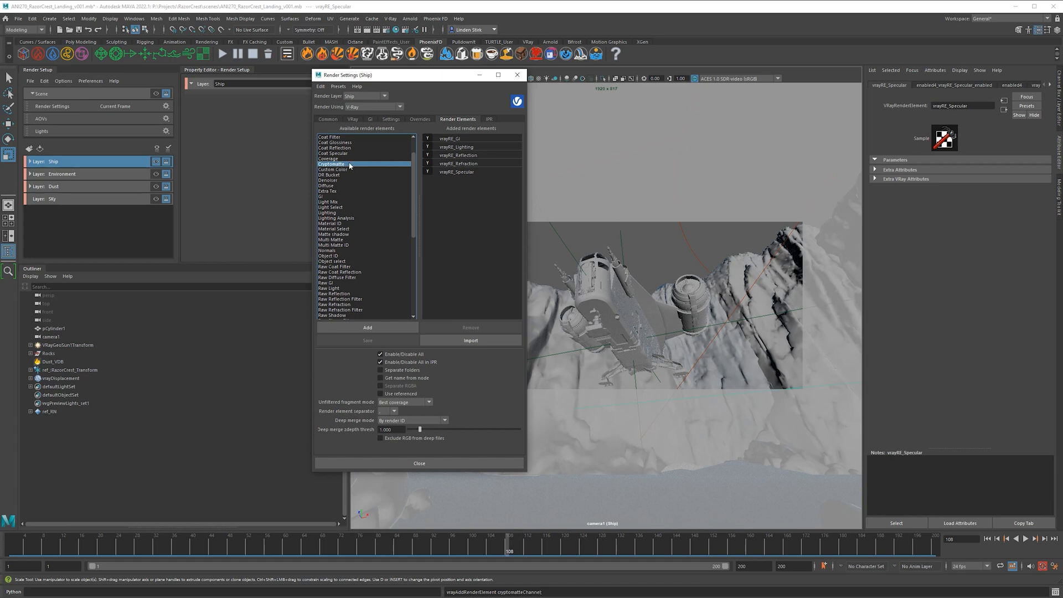
Step: Add the Cryptomatte and Denoiser render elements to the Ship layer
{"action": "double_click", "coordinate": [349, 165]}
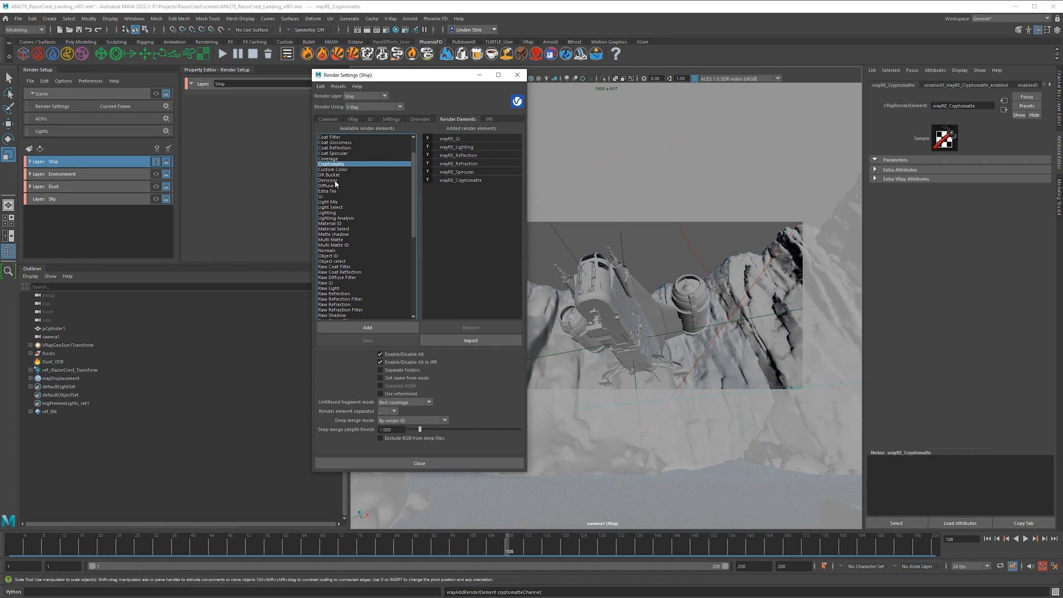
{"action": "left_click", "coordinate": [338, 181]}
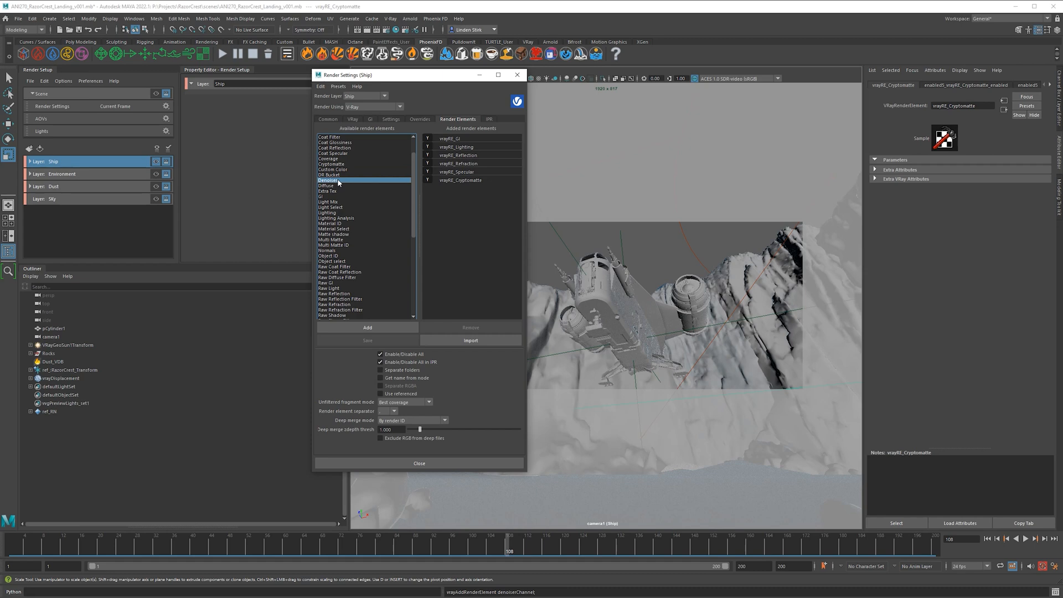
{"action": "double_click", "coordinate": [334, 181]}
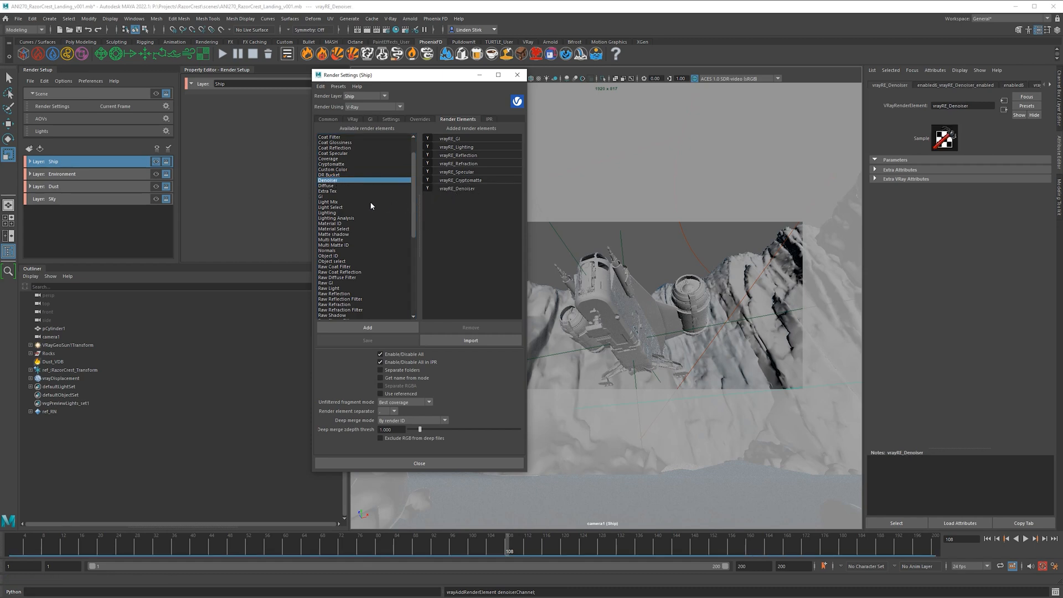
Step: Add the Extra Tex and Z-depth render elements to the Ship layer
{"action": "left_click", "coordinate": [331, 191]}
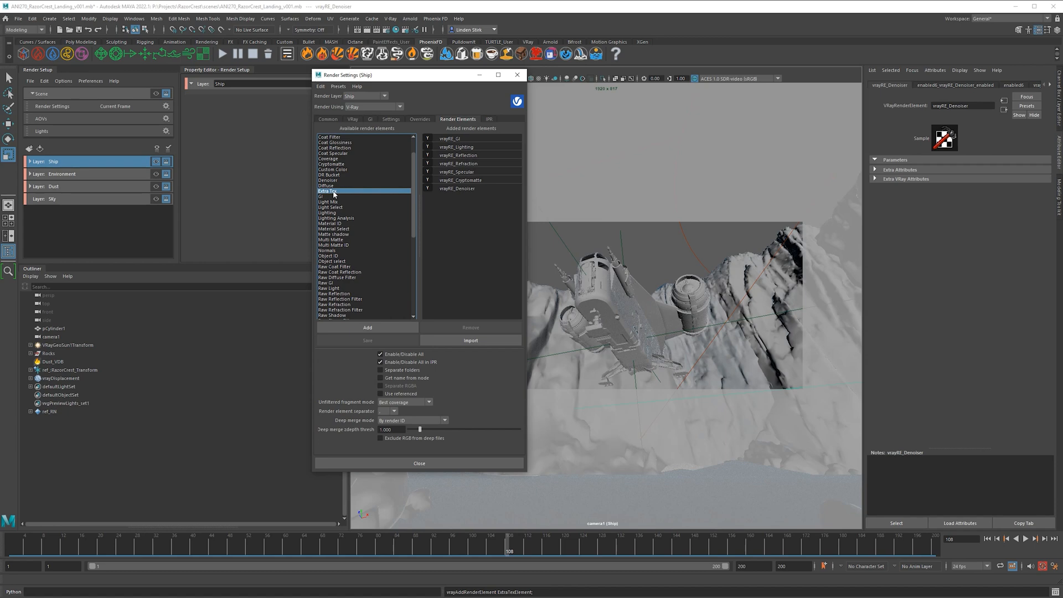
{"action": "double_click", "coordinate": [334, 192]}
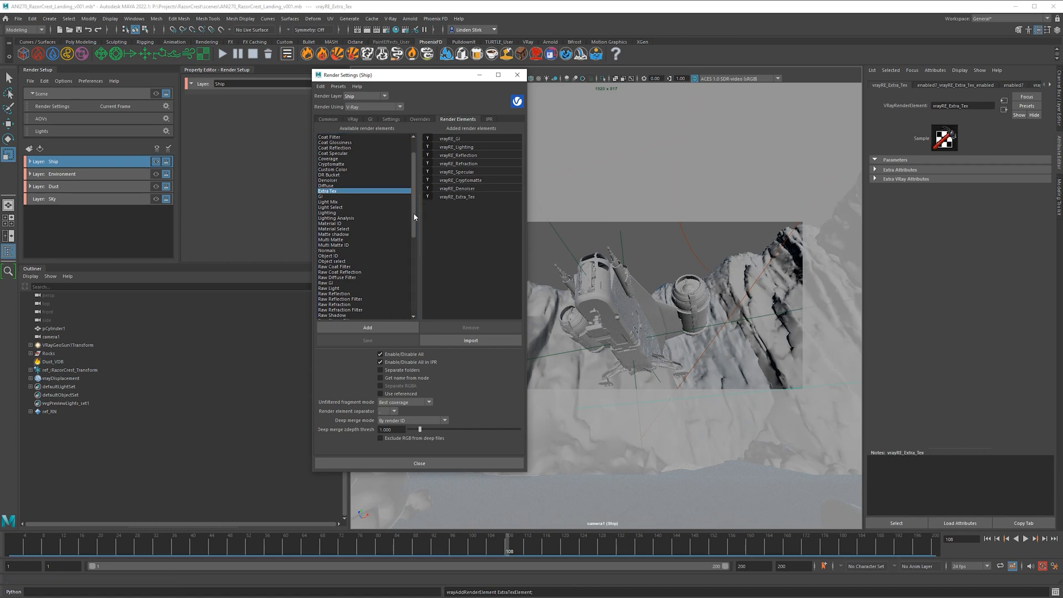
{"action": "left_click_drag", "start_coordinate": [414, 216], "coordinate": [416, 304]}
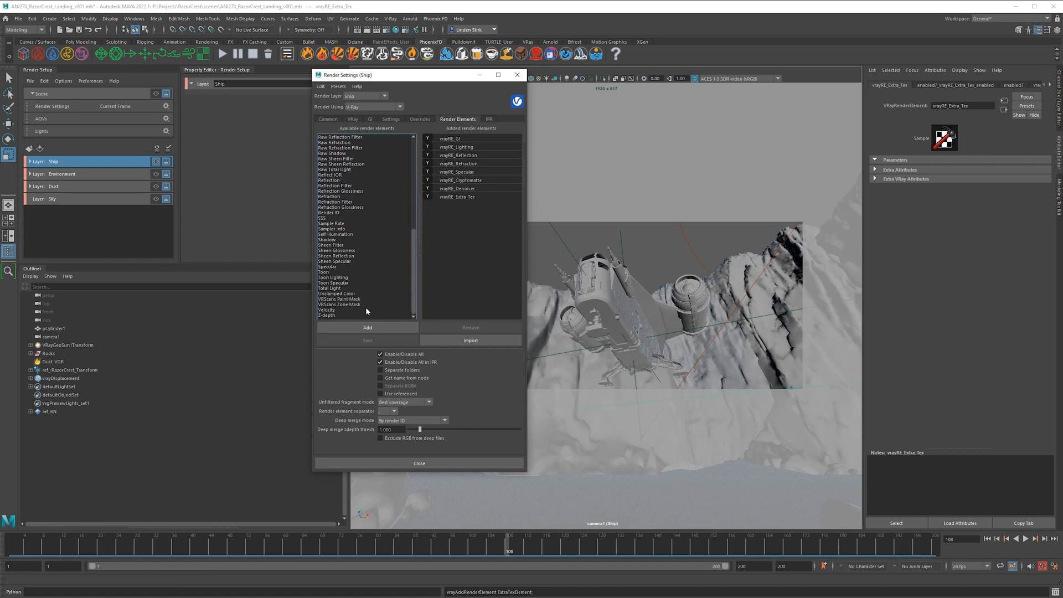
{"action": "left_click", "coordinate": [326, 315]}
{"action": "double_click", "coordinate": [337, 315]}
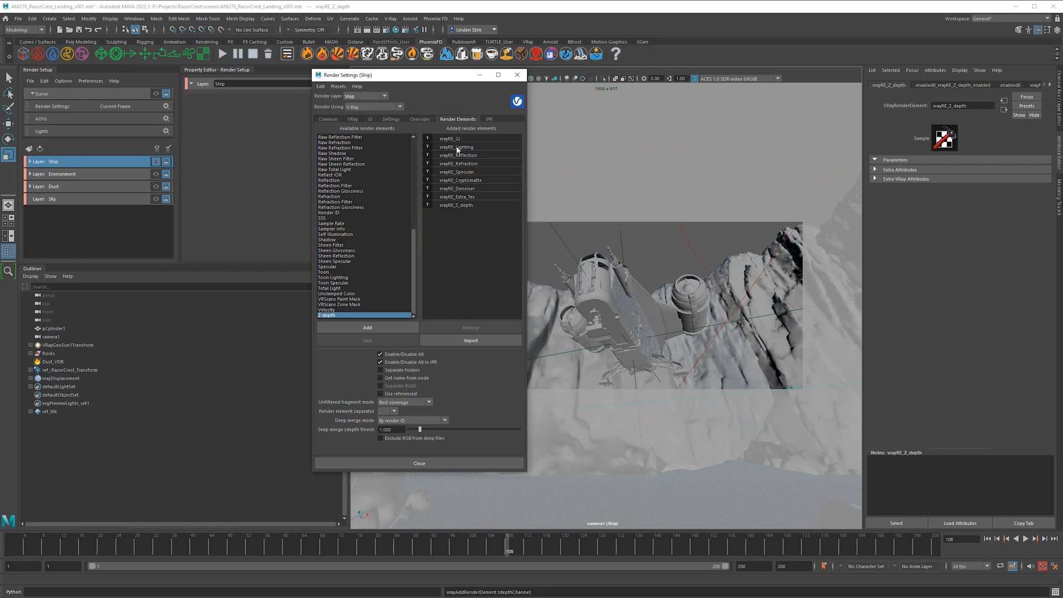
Step: Select the added Cryptomatte element and examine its extra V-Ray attributes and the available ID type options
{"action": "left_click", "coordinate": [467, 181]}
{"action": "left_click", "coordinate": [463, 205], "text": "shift"}
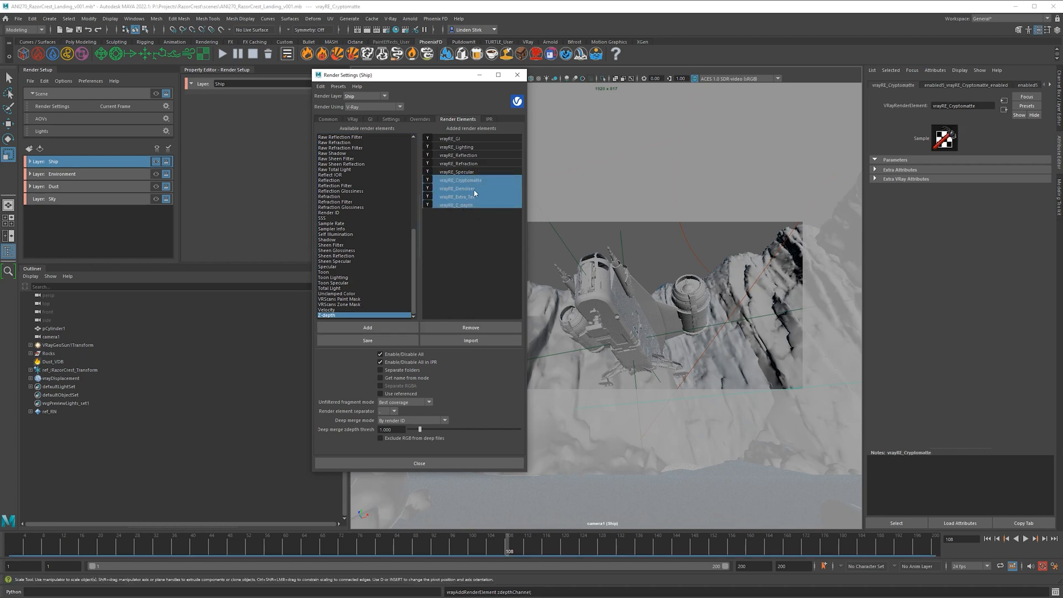
{"action": "left_click", "coordinate": [471, 173]}
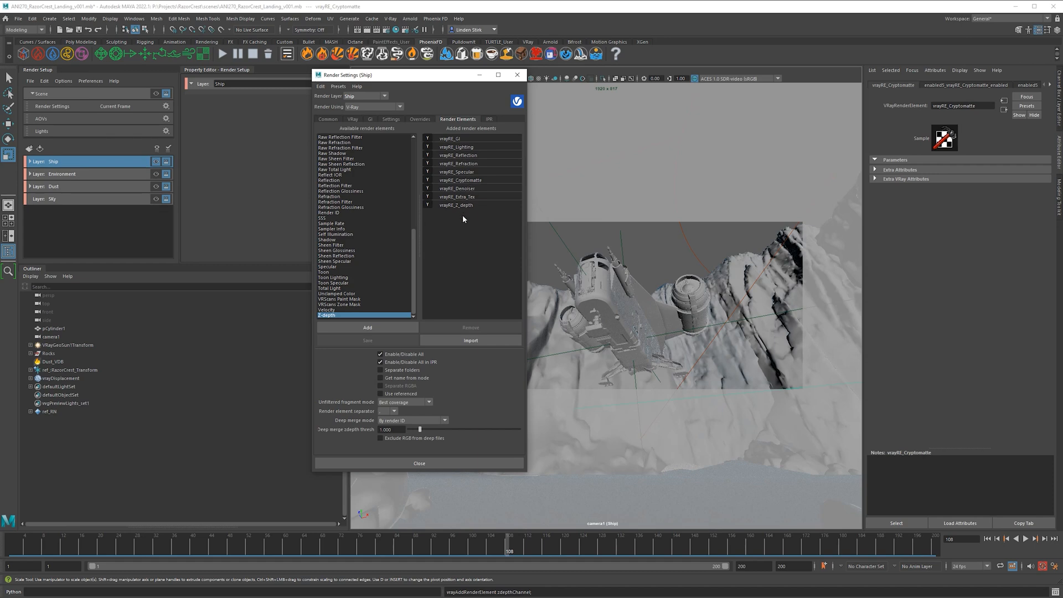
{"action": "left_click", "coordinate": [471, 180]}
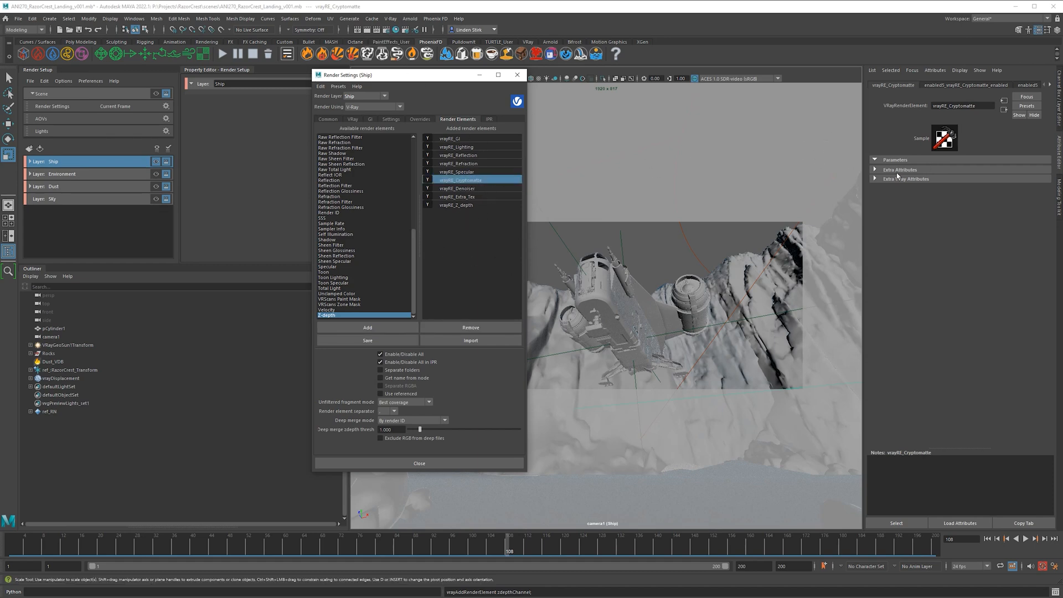
{"action": "left_click", "coordinate": [890, 180]}
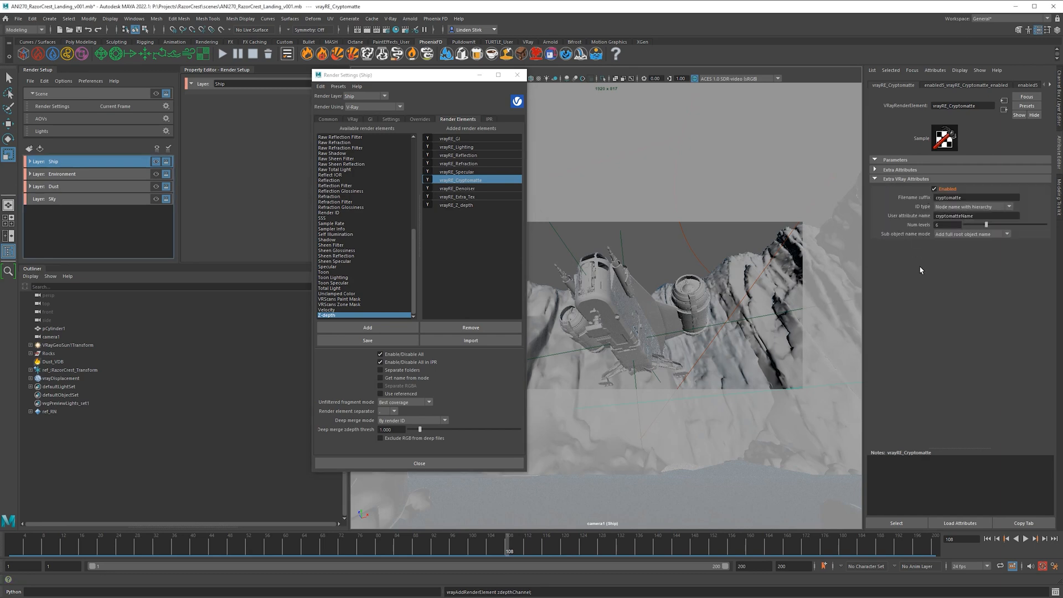
{"action": "left_click", "coordinate": [970, 208]}
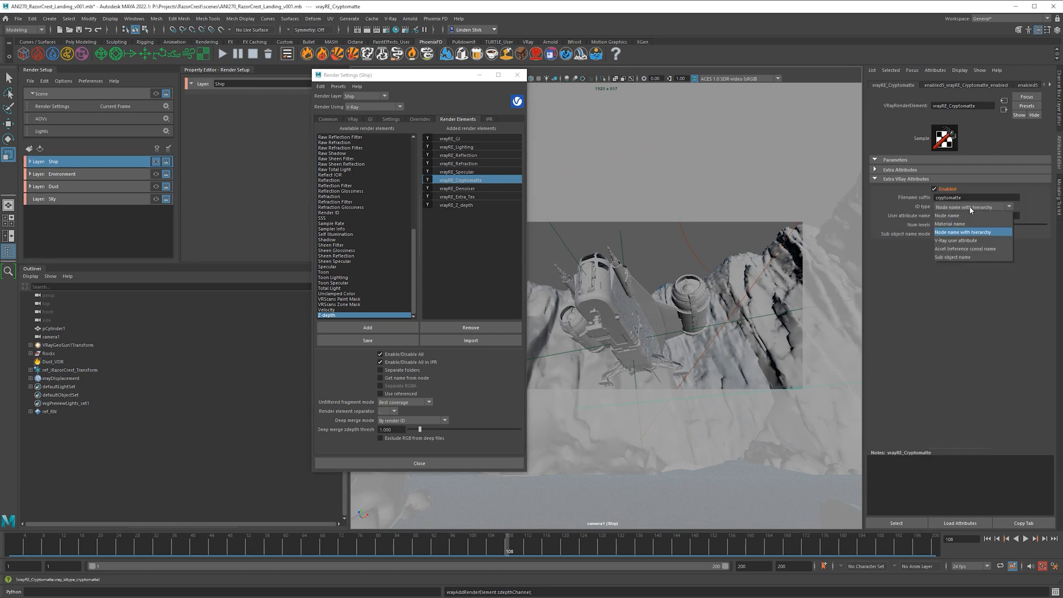
{"action": "left_click", "coordinate": [974, 207]}
Step: Render the Ship layer and return to its render element settings
{"action": "left_click", "coordinate": [367, 29]}
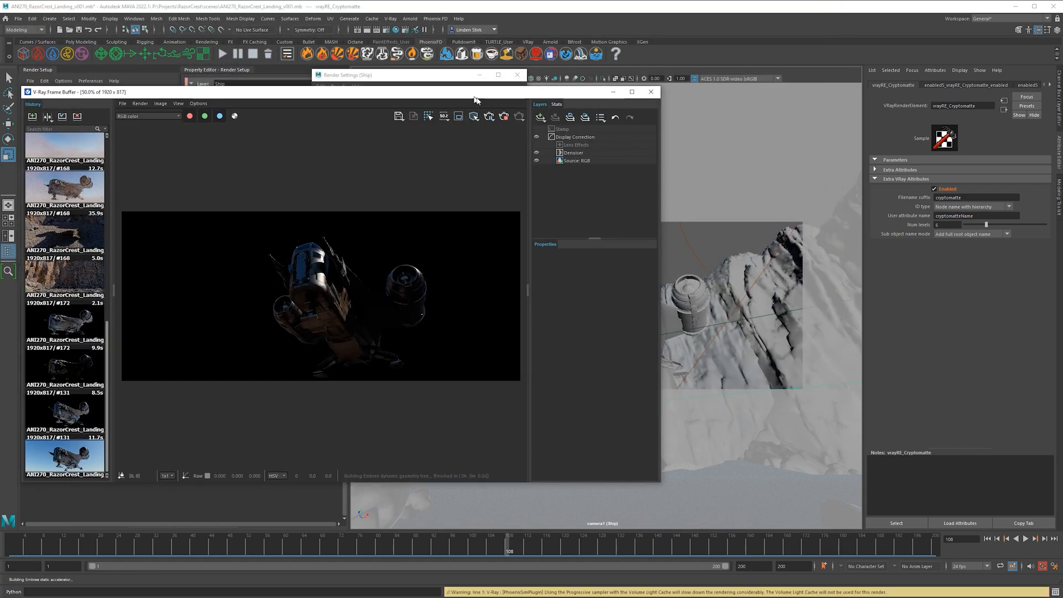
{"action": "left_click_drag", "start_coordinate": [469, 96], "coordinate": [530, 106]}
{"action": "left_click", "coordinate": [421, 76]}
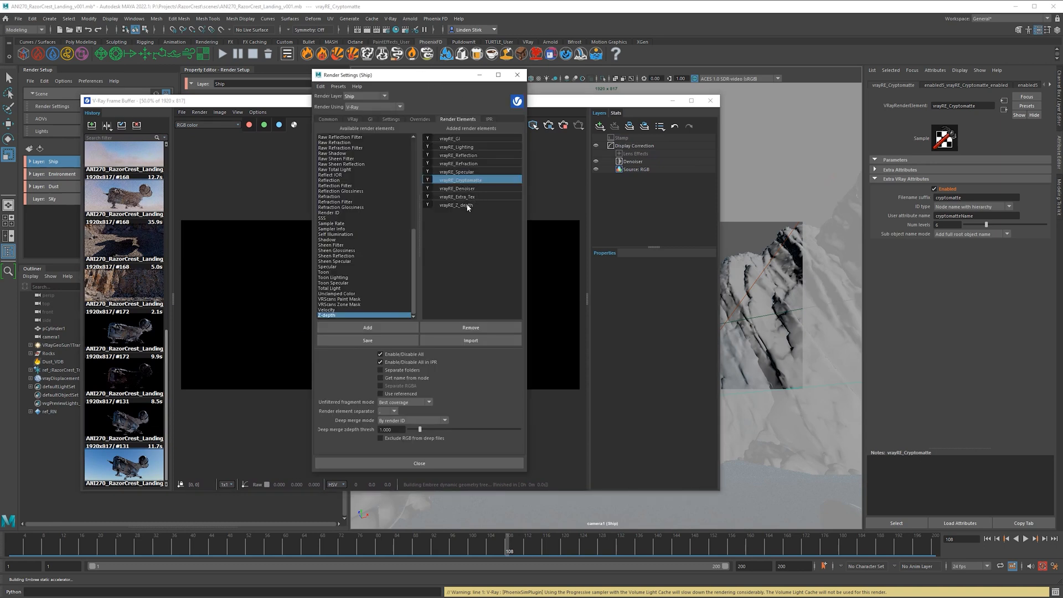
Step: Review the added render elements from GI through Specular, as well as Cryptomatte, Denoiser, Extra Tex and Z-depth
{"action": "left_click", "coordinate": [450, 174]}
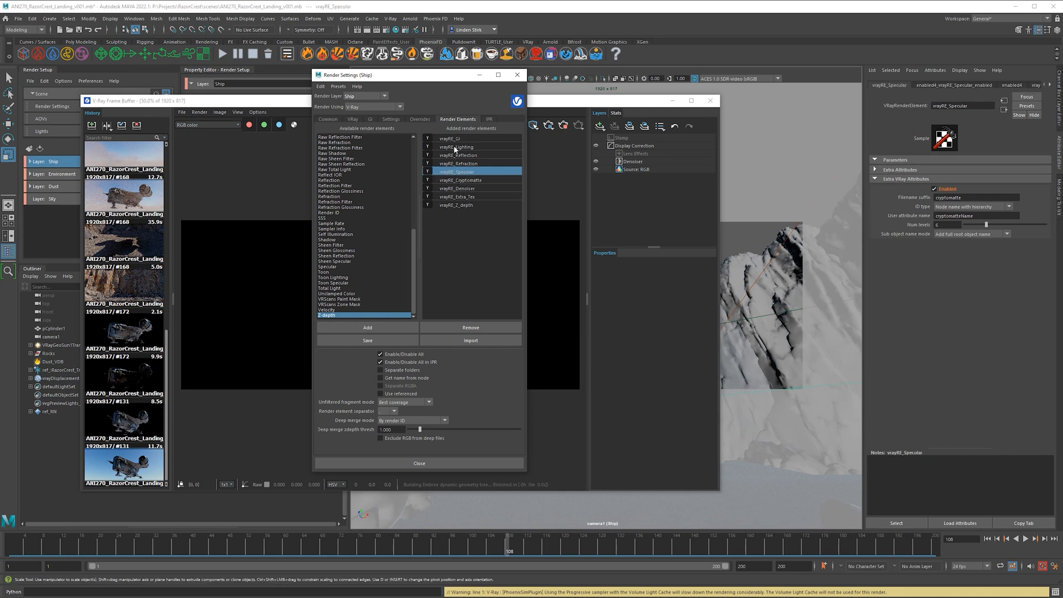
{"action": "left_click", "coordinate": [454, 139], "text": "shift"}
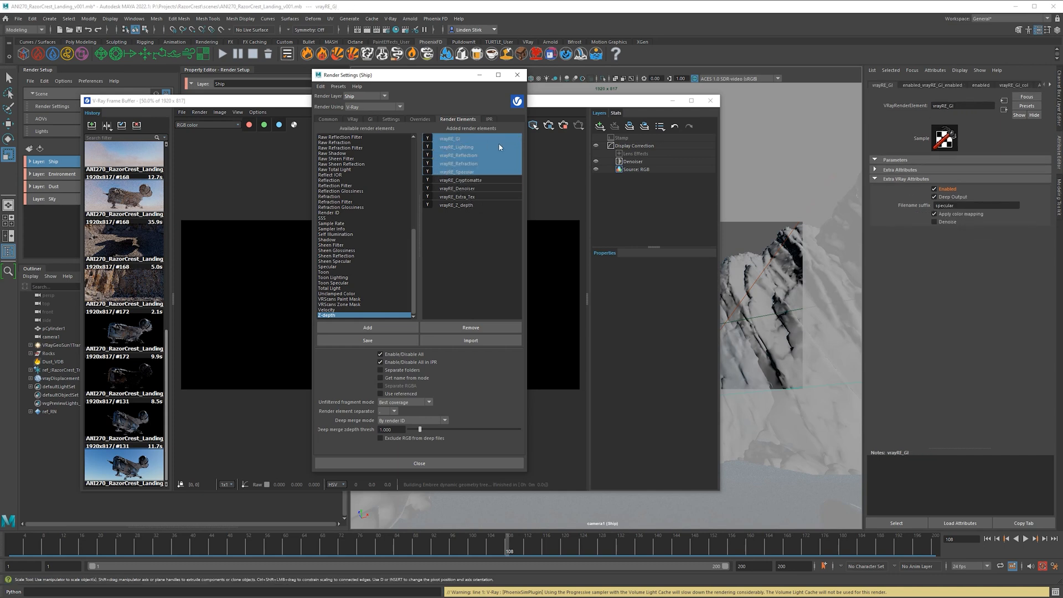
{"action": "left_click", "coordinate": [476, 171]}
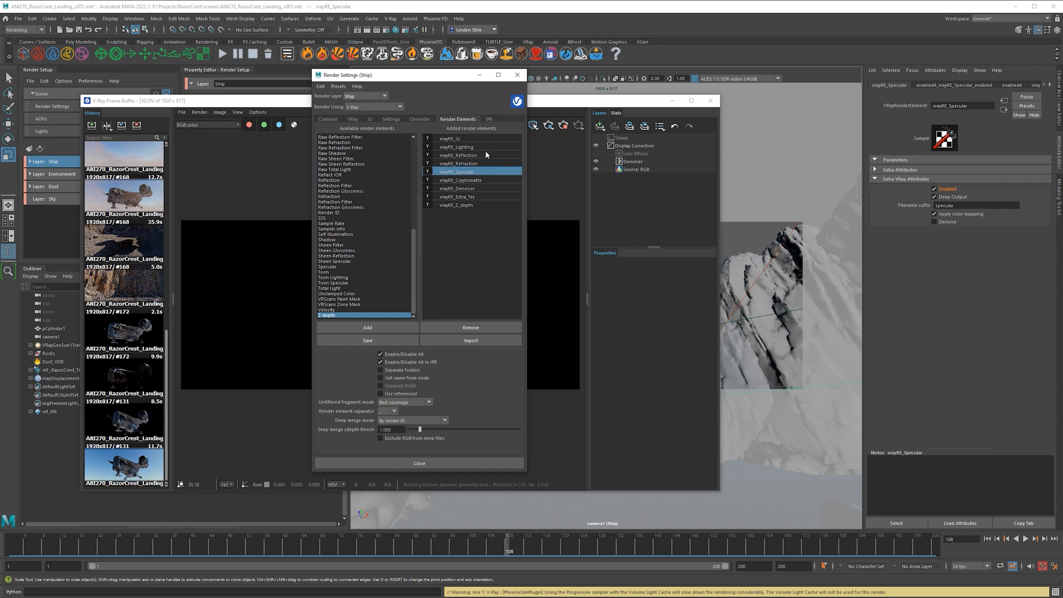
{"action": "left_click", "coordinate": [480, 180]}
{"action": "left_click", "coordinate": [472, 188]}
{"action": "left_click", "coordinate": [471, 196]}
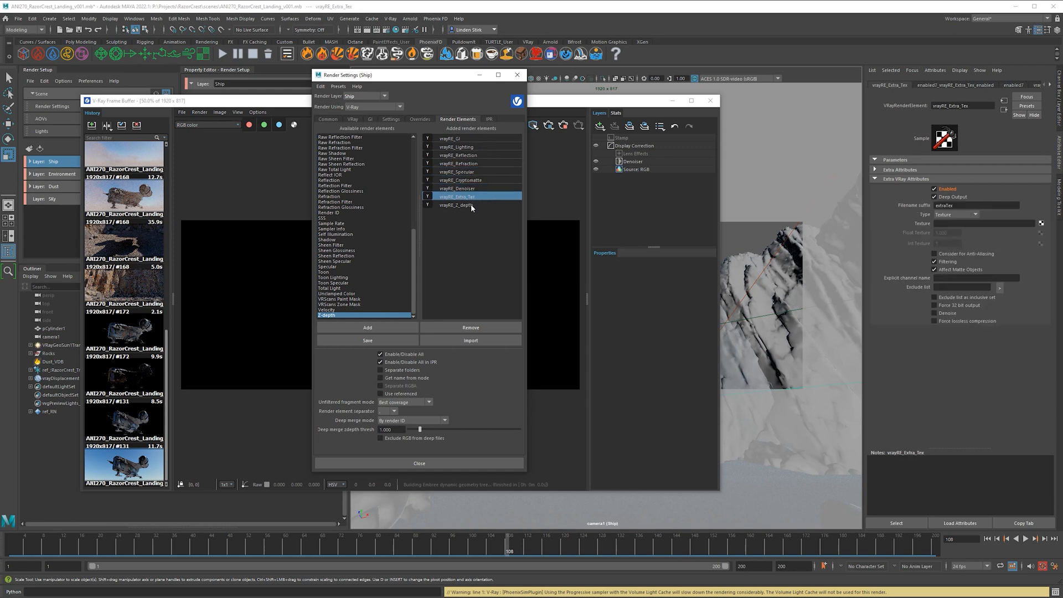
{"action": "left_click", "coordinate": [470, 205]}
{"action": "left_click", "coordinate": [479, 197]}
{"action": "left_click", "coordinate": [474, 180]}
Step: Display the cryptomatte channel of the ship render and enlarge it to inspect the mattes
{"action": "left_click", "coordinate": [569, 104]}
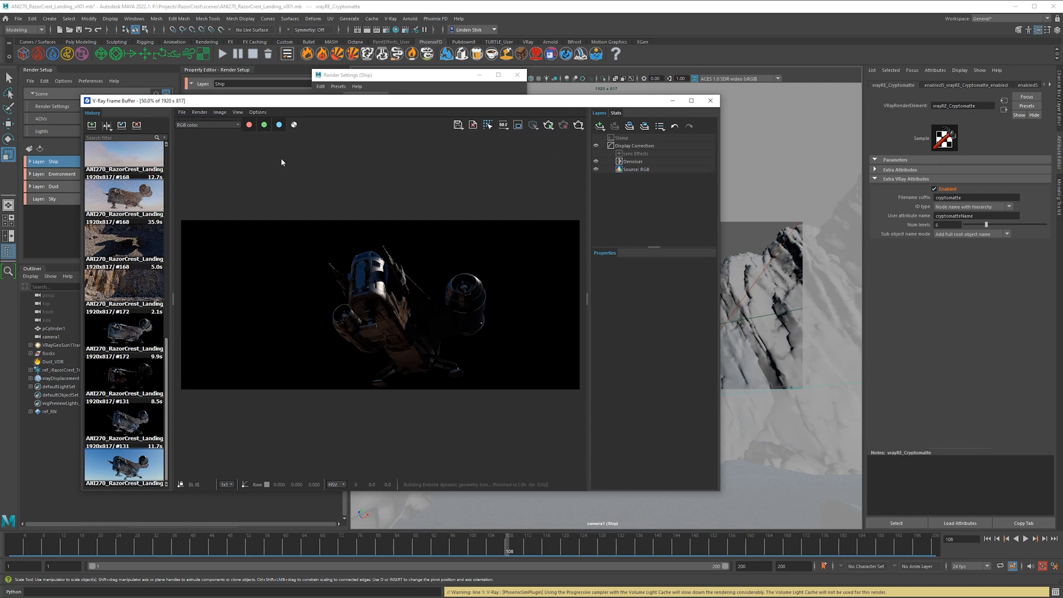
{"action": "left_click", "coordinate": [214, 125]}
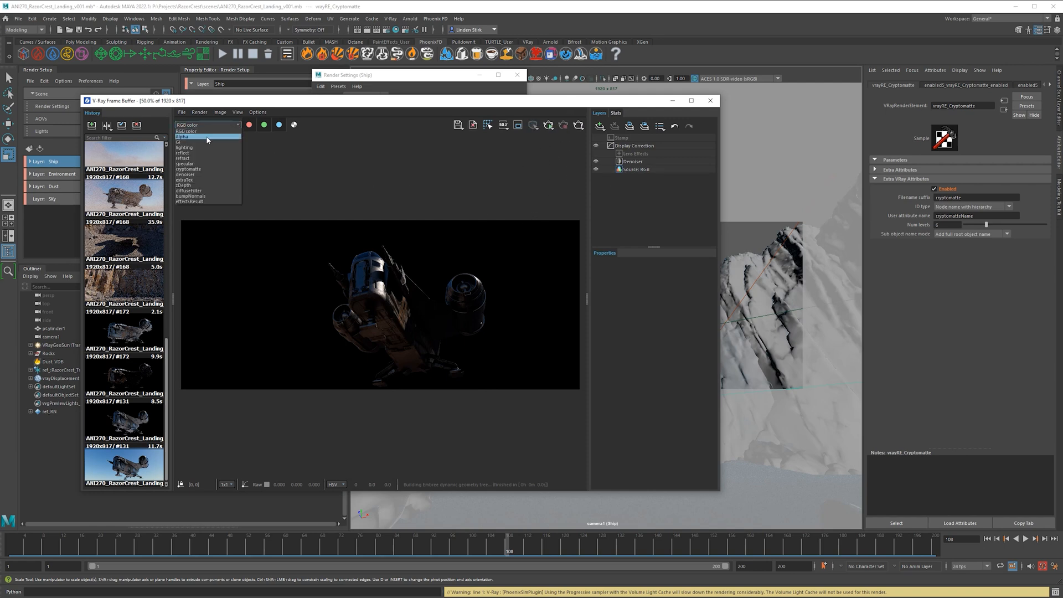
{"action": "left_click", "coordinate": [195, 170]}
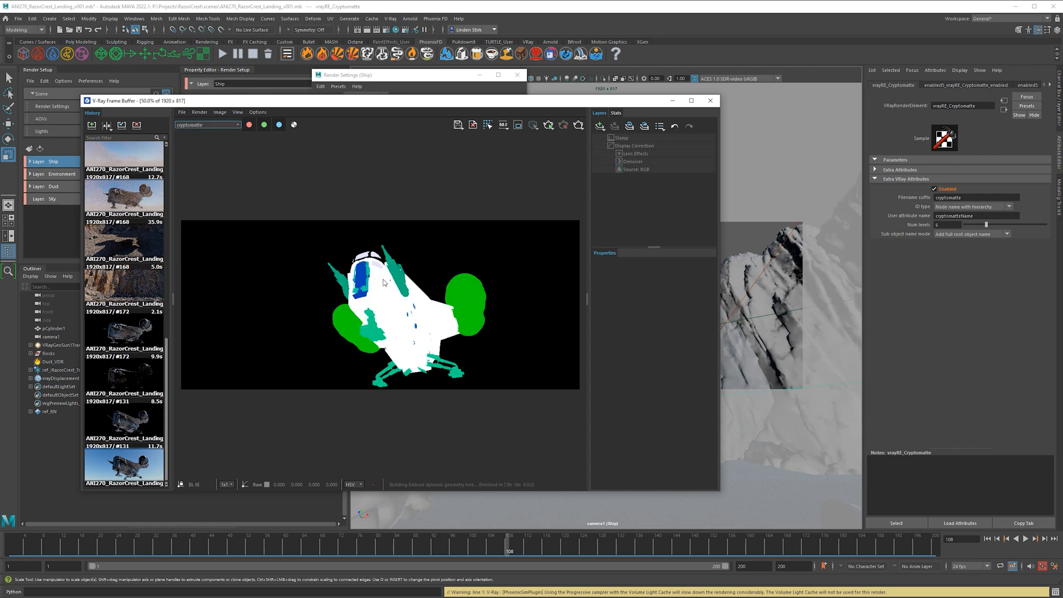
{"action": "scroll", "coordinate": [434, 321], "scroll_direction": "up", "scroll_amount": 1}
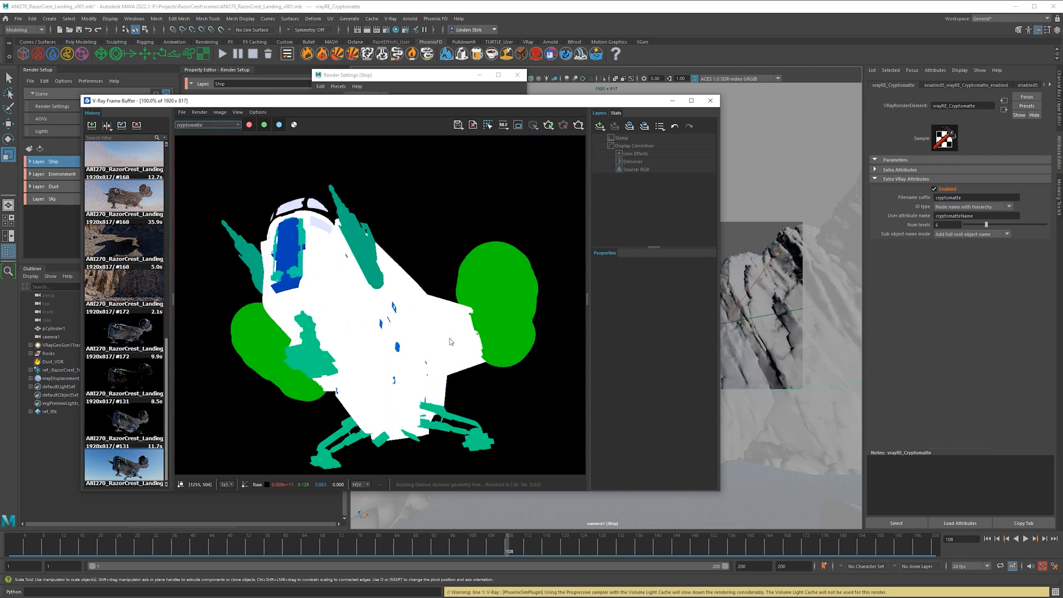
{"action": "middle_click_drag", "start_coordinate": [449, 338], "coordinate": [447, 275]}
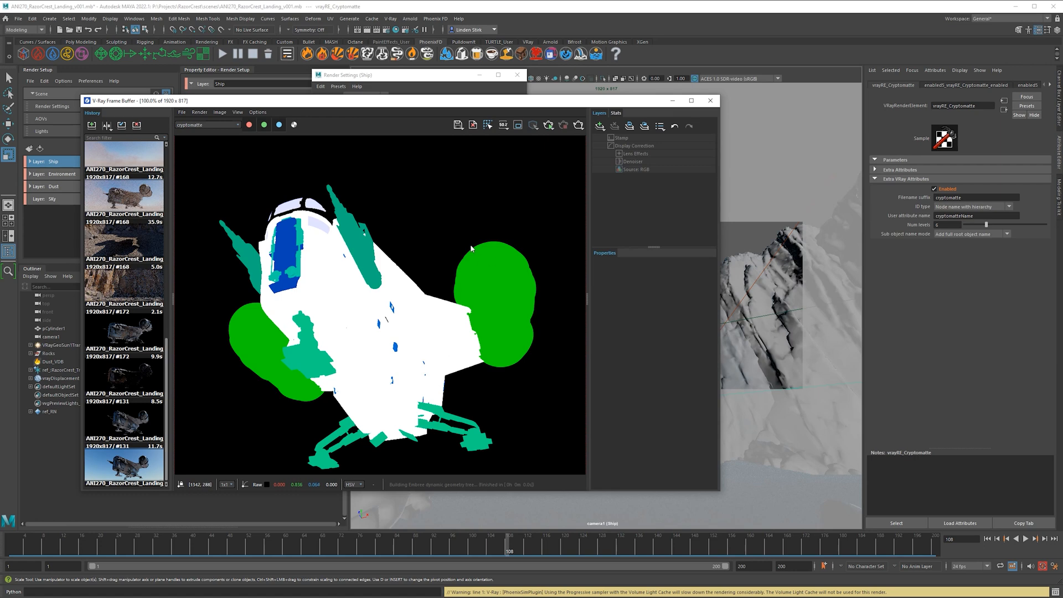
Step: Review the Cryptomatte ID type options, keep Node name with hierarchy, and examine how the ship's parts are separated
{"action": "left_click", "coordinate": [973, 207]}
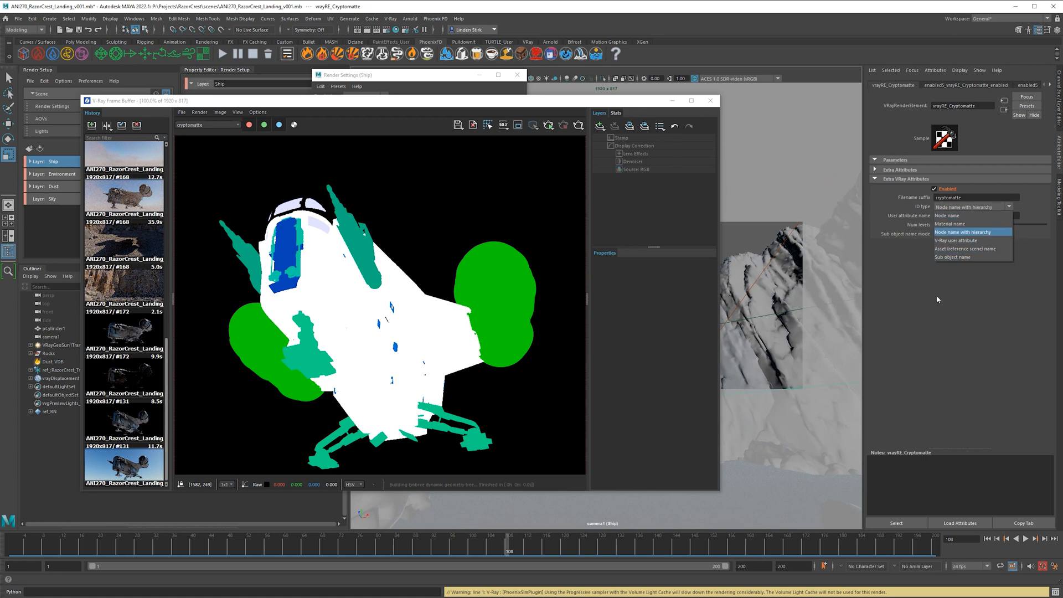
{"action": "left_click", "coordinate": [966, 232]}
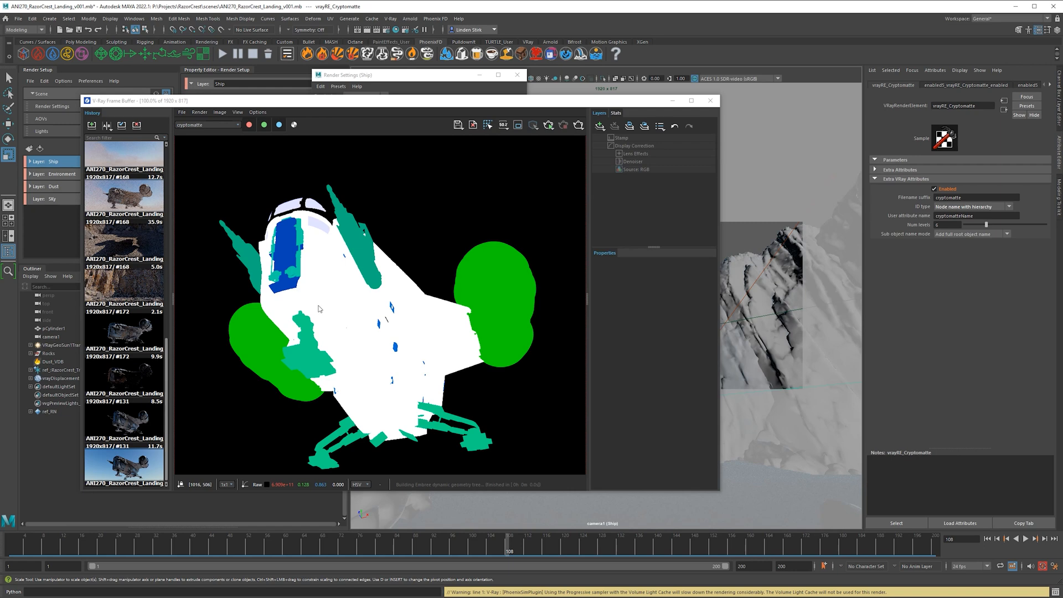
{"action": "left_click_drag", "start_coordinate": [356, 104], "coordinate": [445, 83]}
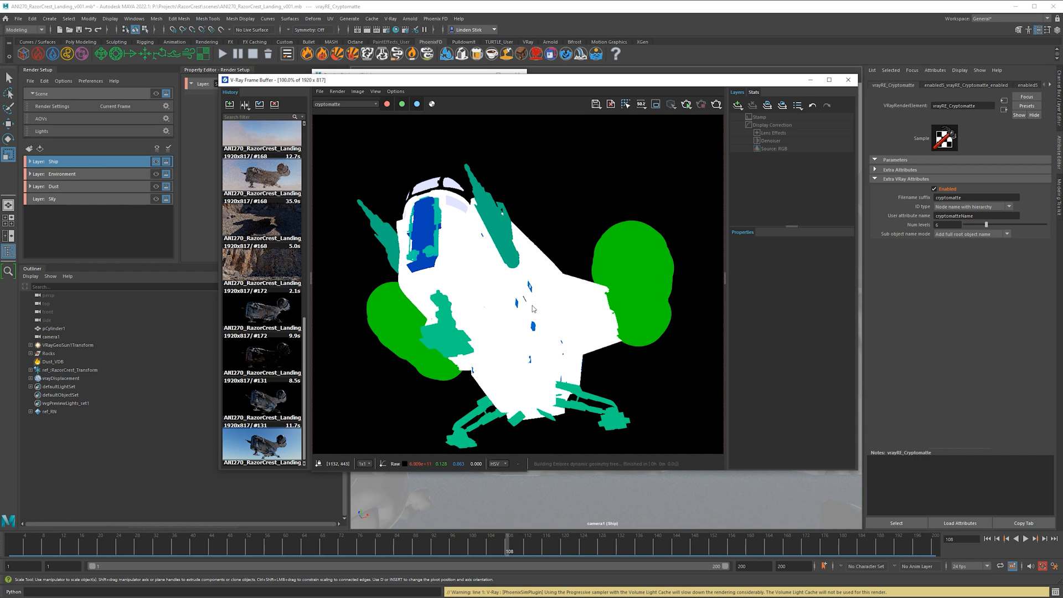
{"action": "scroll", "coordinate": [586, 304], "scroll_direction": "down", "scroll_amount": 1}
{"action": "scroll", "coordinate": [546, 319], "scroll_direction": "up", "scroll_amount": 1}
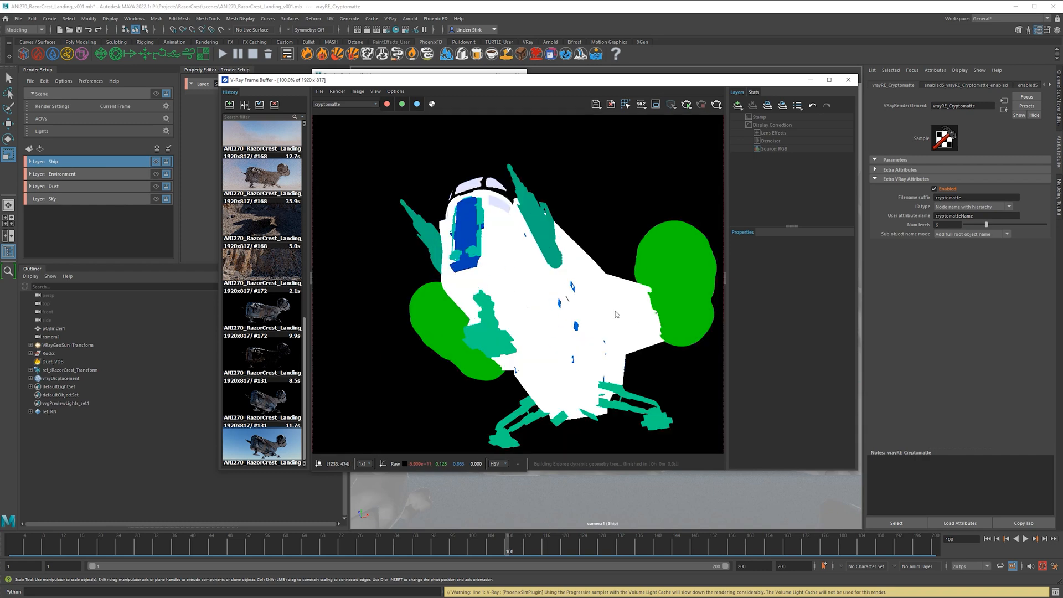
{"action": "middle_click_drag", "start_coordinate": [542, 176], "coordinate": [519, 176]}
{"action": "middle_click_drag", "start_coordinate": [530, 370], "coordinate": [523, 367]}
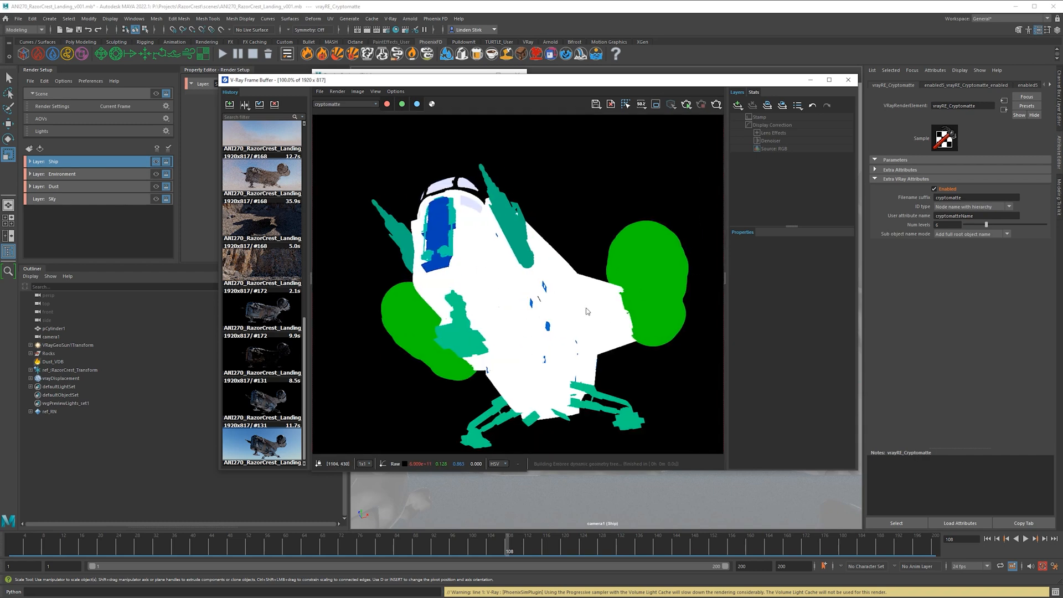
{"action": "left_click_drag", "start_coordinate": [617, 84], "coordinate": [509, 98]}
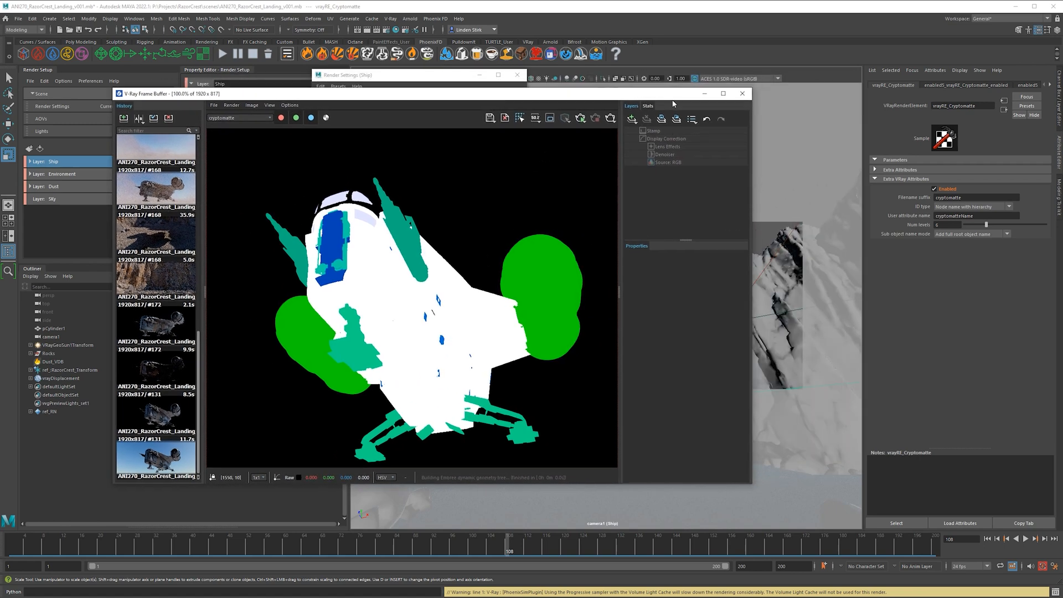
Step: Select the Denoiser element and inspect the denoiser channel of the ship render up close
{"action": "left_click", "coordinate": [443, 75]}
{"action": "left_click", "coordinate": [465, 195]}
{"action": "left_click", "coordinate": [466, 190]}
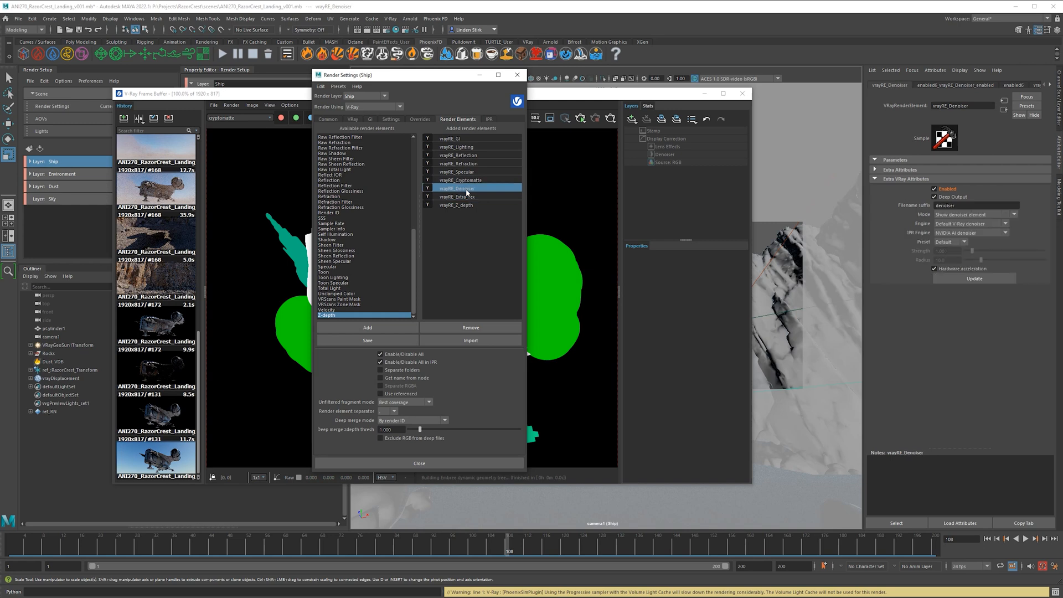
{"action": "left_click", "coordinate": [239, 118]}
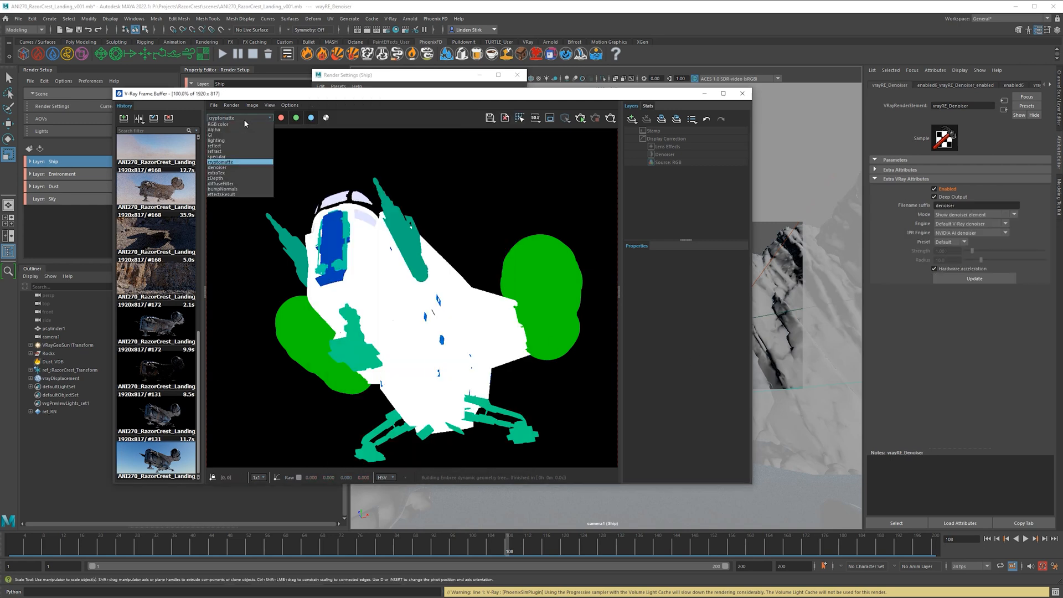
{"action": "left_click", "coordinate": [231, 167]}
{"action": "scroll", "coordinate": [344, 201], "scroll_direction": "up", "scroll_amount": 1}
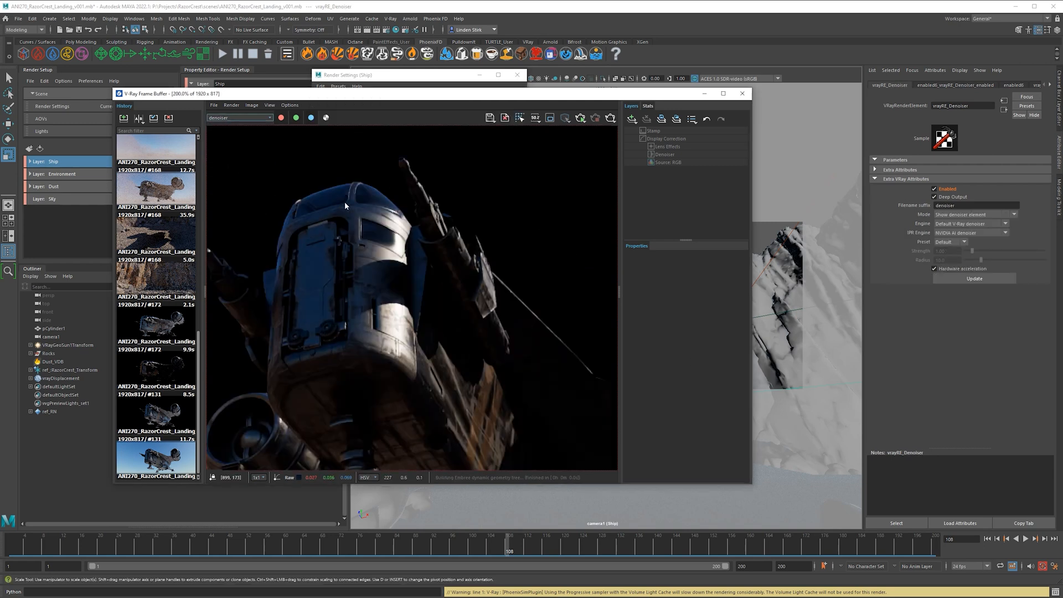
{"action": "scroll", "coordinate": [341, 343], "scroll_direction": "down", "scroll_amount": 1}
Step: Switch the ship render to the RGB color channel and inspect the hull up close for comparison with the denoised version
{"action": "left_click", "coordinate": [243, 118]}
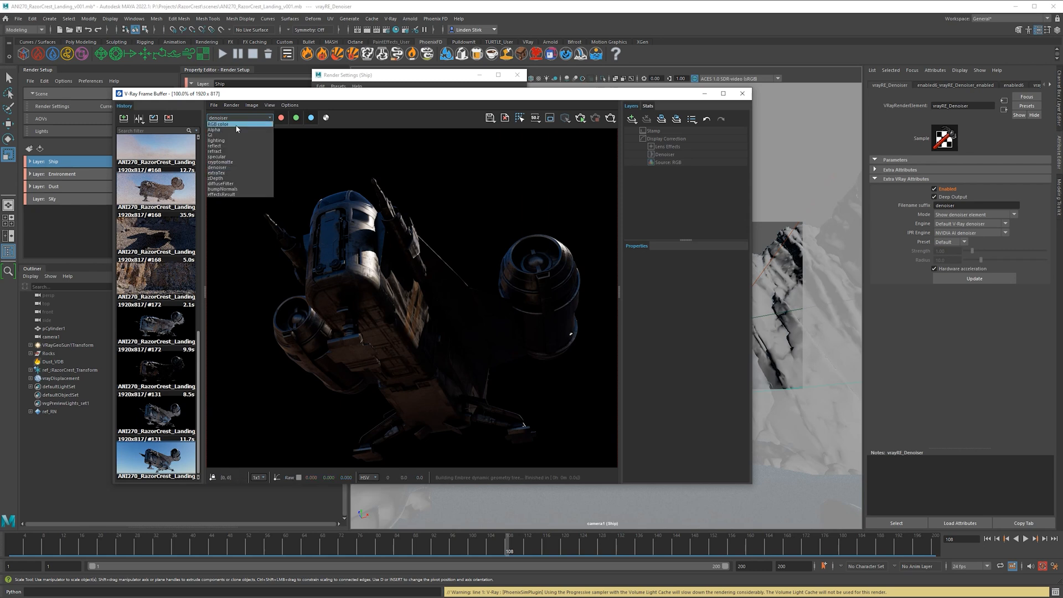
{"action": "left_click", "coordinate": [236, 130]}
{"action": "scroll", "coordinate": [352, 257], "scroll_direction": "up", "scroll_amount": 1}
{"action": "scroll", "coordinate": [413, 267], "scroll_direction": "down", "scroll_amount": 1}
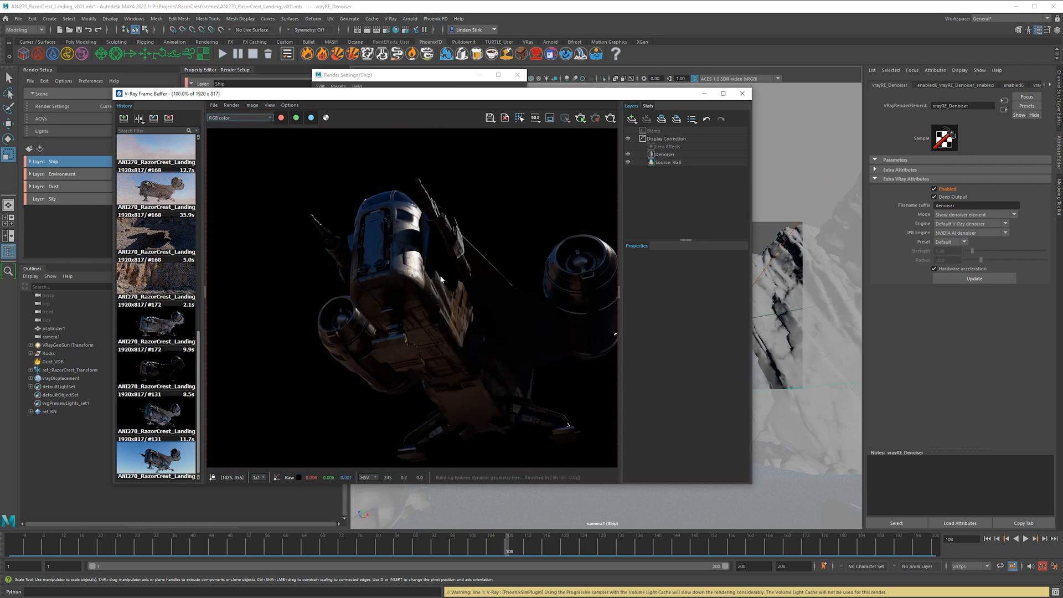
{"action": "scroll", "coordinate": [388, 254], "scroll_direction": "up", "scroll_amount": 2}
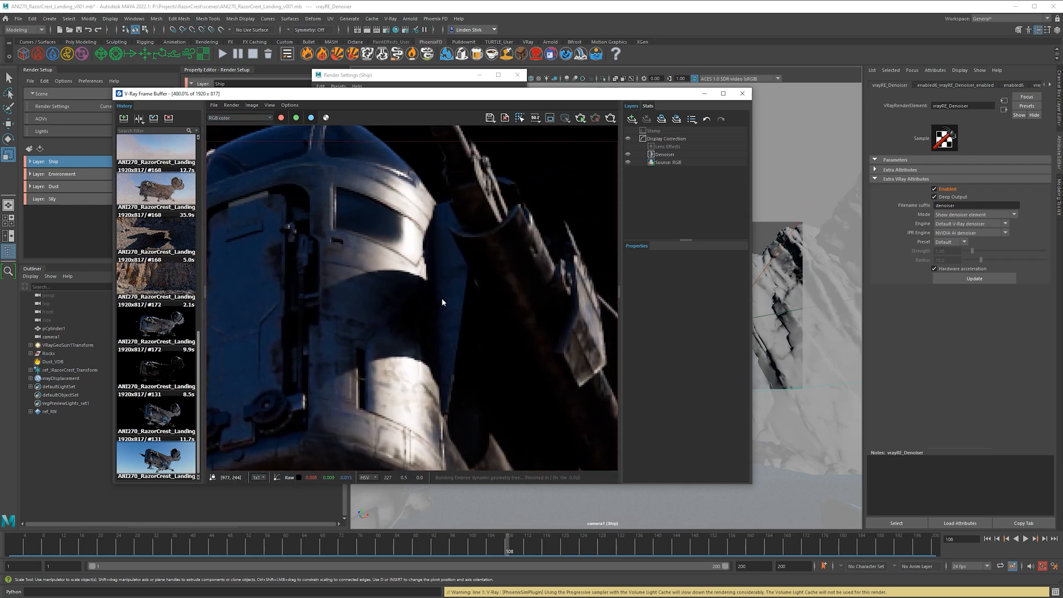
Step: Toggle the Denoiser layer in the frame buffer to compare the noisy and denoised hull up close
{"action": "left_click", "coordinate": [627, 155]}
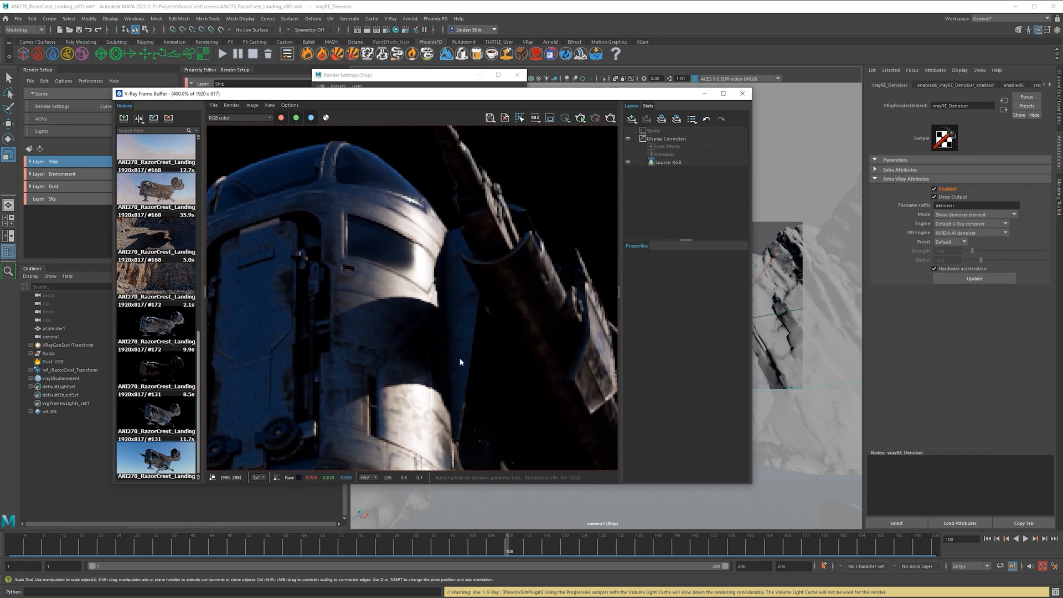
{"action": "scroll", "coordinate": [461, 299], "scroll_direction": "up", "scroll_amount": 1}
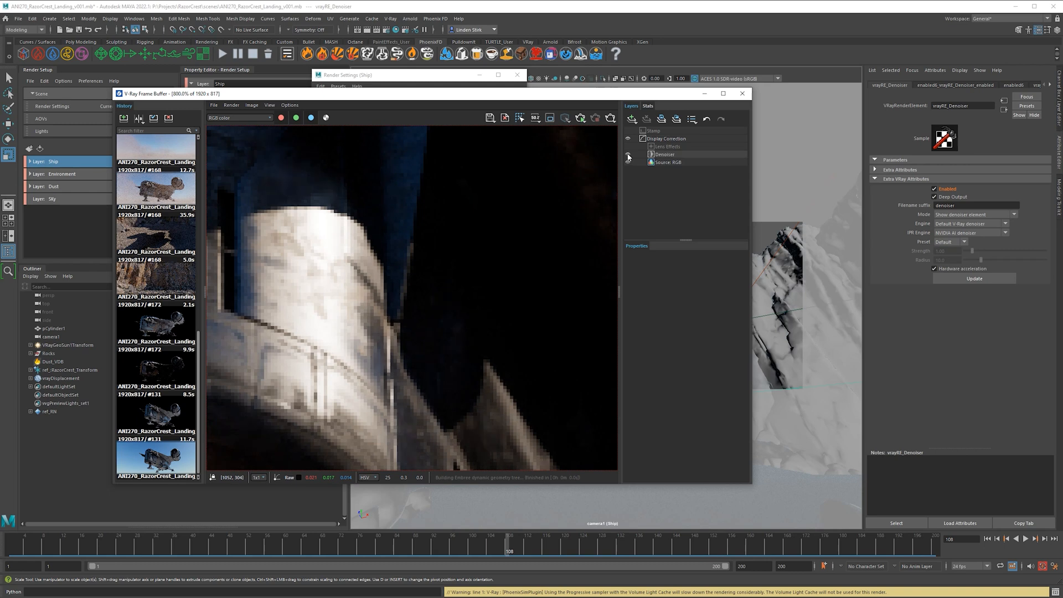
{"action": "scroll", "coordinate": [440, 387], "scroll_direction": "up", "scroll_amount": 1}
{"action": "middle_click_drag", "start_coordinate": [435, 352], "coordinate": [427, 214]}
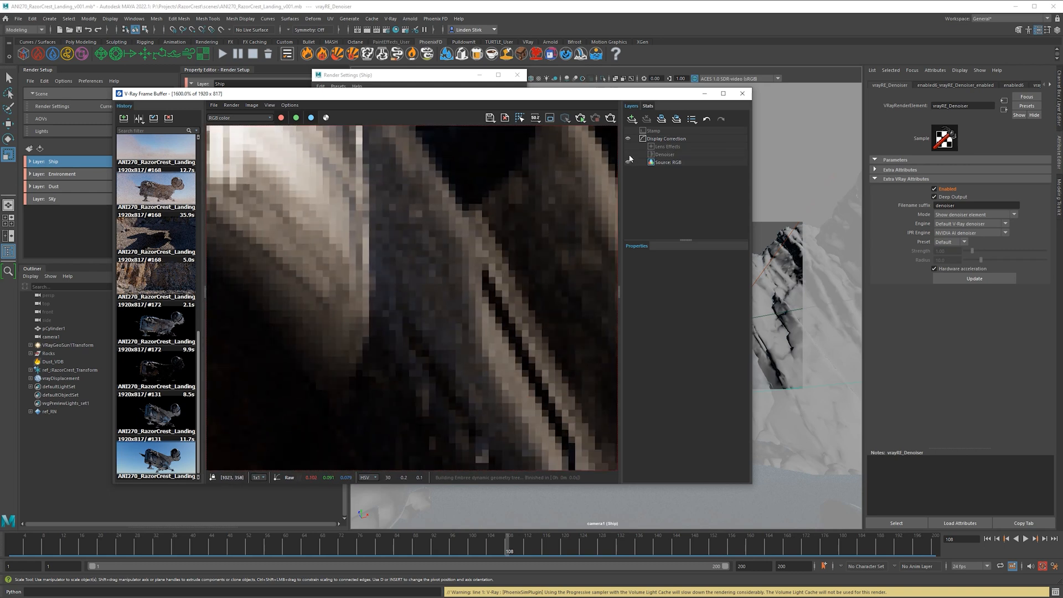
{"action": "scroll", "coordinate": [451, 253], "scroll_direction": "down", "scroll_amount": 2}
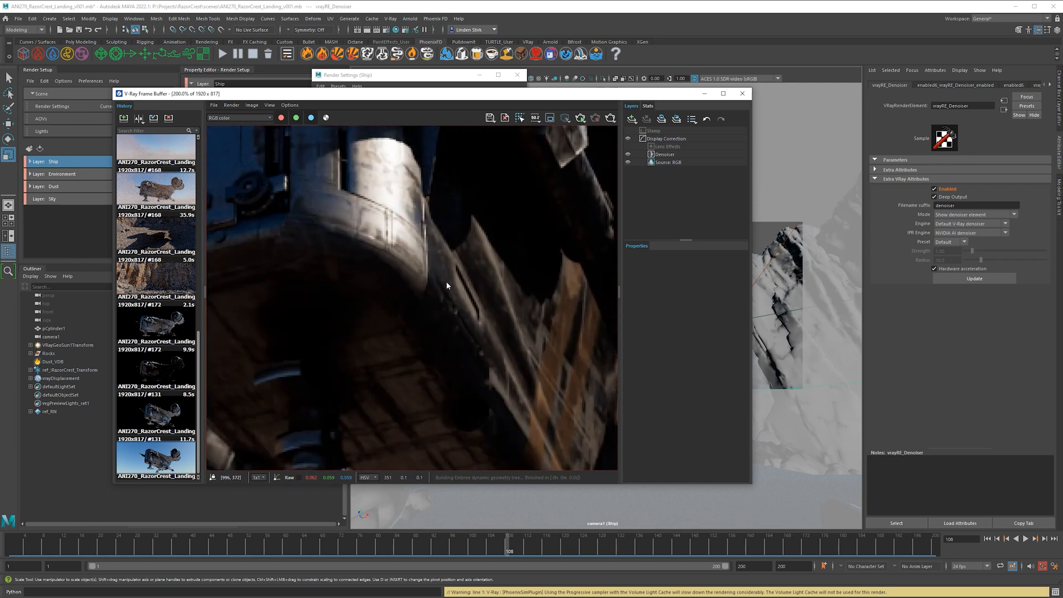
{"action": "scroll", "coordinate": [446, 277], "scroll_direction": "down", "scroll_amount": 2}
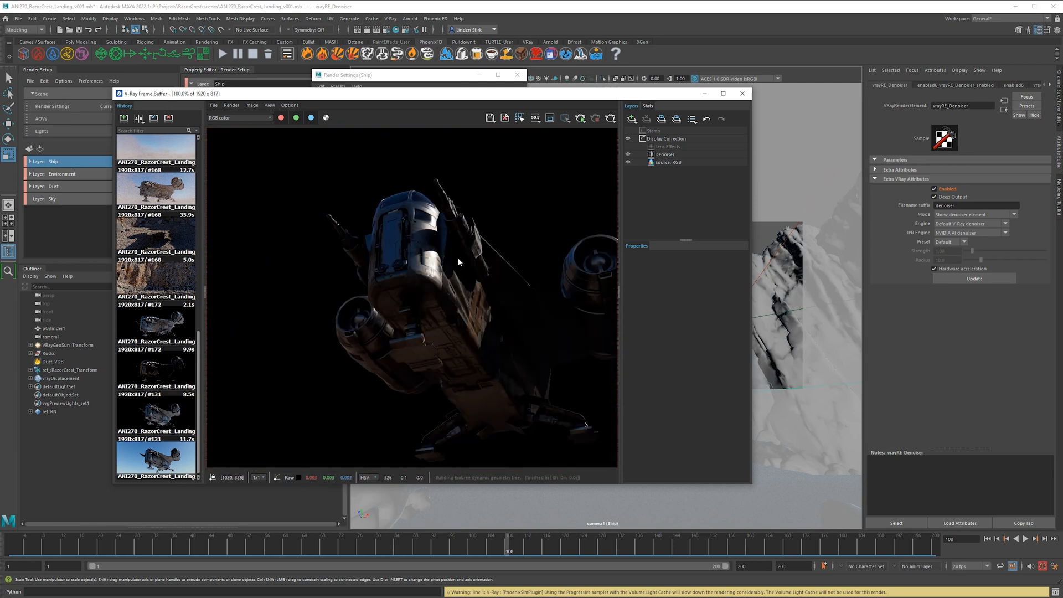
Step: Review the denoiser's Engine and IPR engine options, keeping Default V-Ray denoiser and NVIDIA AI denoiser
{"action": "left_click", "coordinate": [947, 225]}
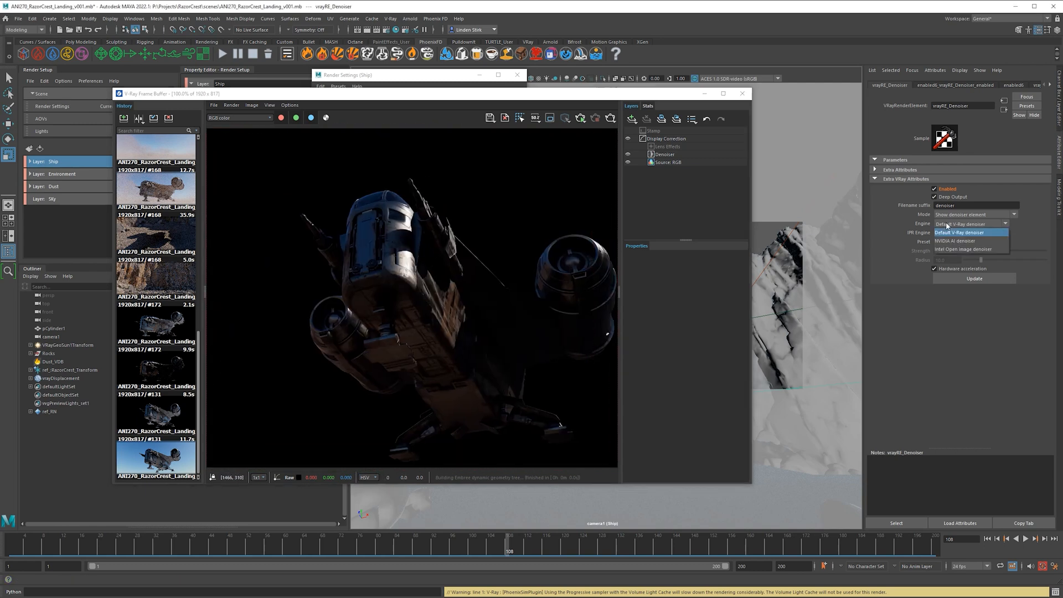
{"action": "left_click", "coordinate": [995, 235]}
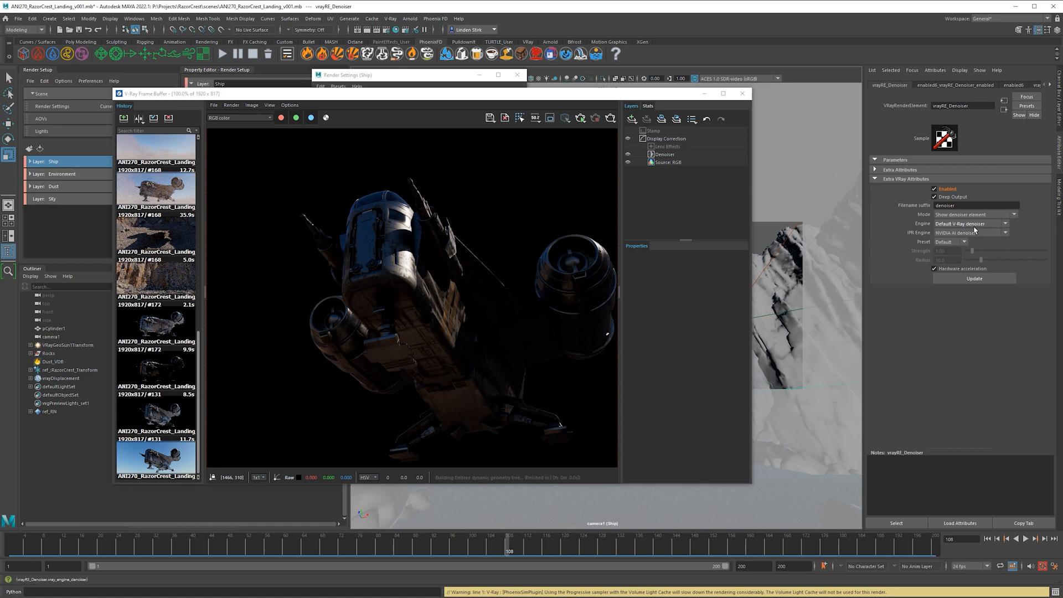
{"action": "left_click", "coordinate": [948, 233]}
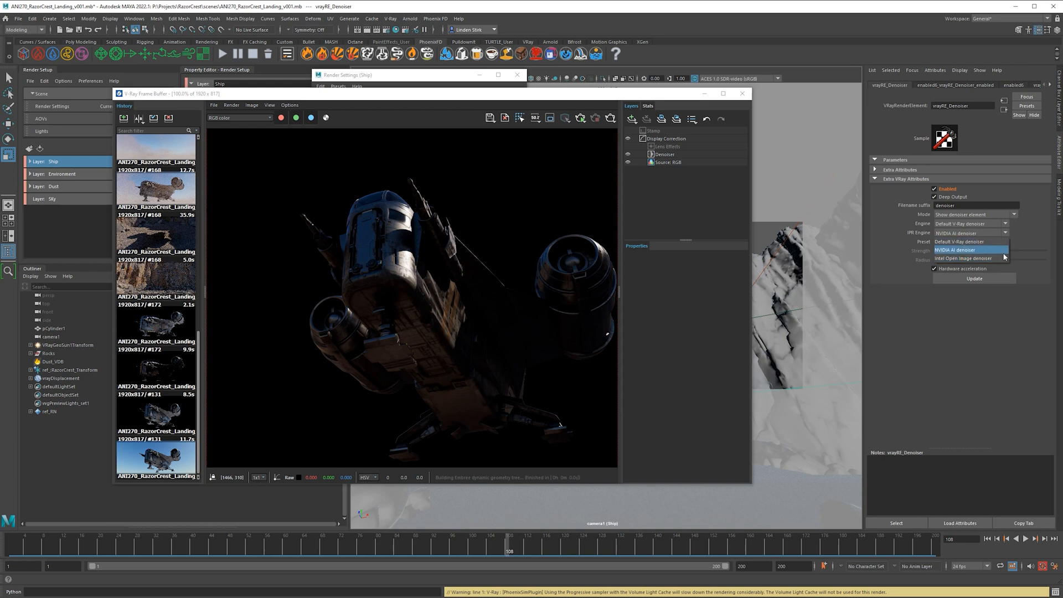
{"action": "left_click", "coordinate": [979, 237]}
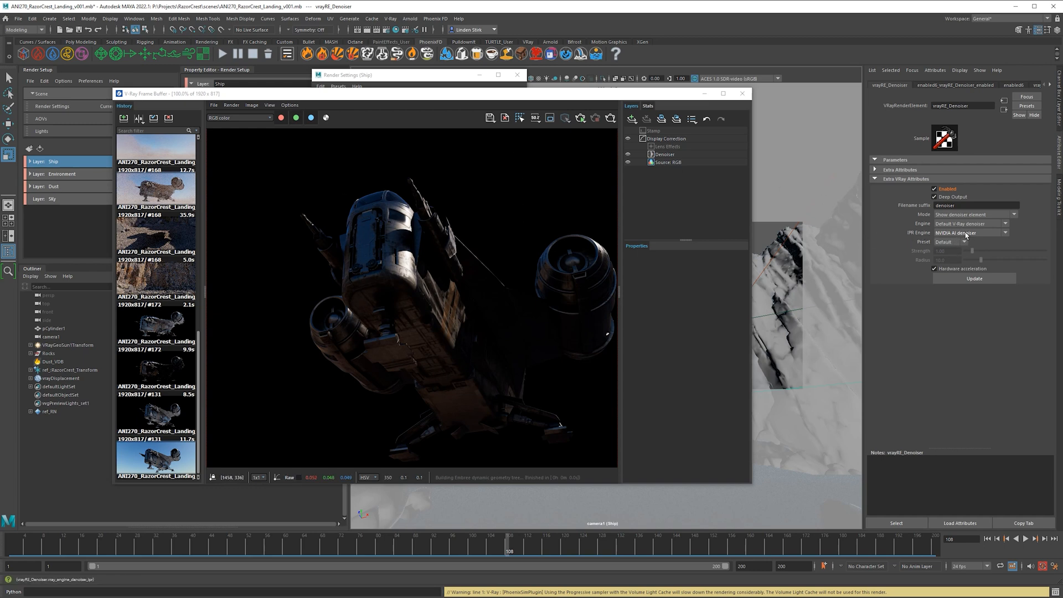
{"action": "left_click", "coordinate": [956, 225]}
{"action": "left_click", "coordinate": [958, 224]}
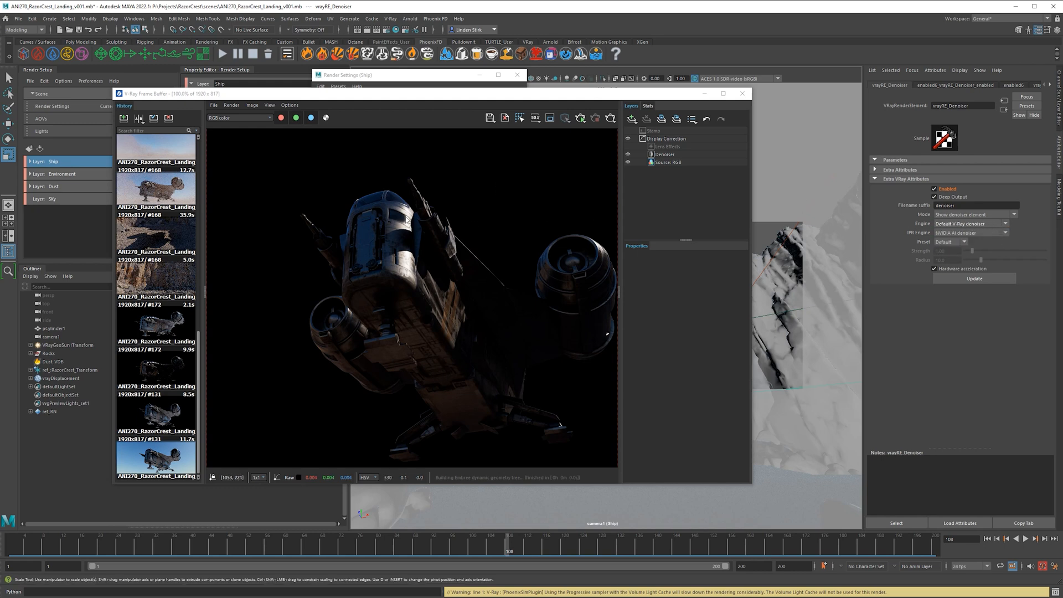
Step: Review the denoiser's Preset options, keeping Default, and toggle Deep Output off and back on
{"action": "left_click", "coordinate": [962, 243]}
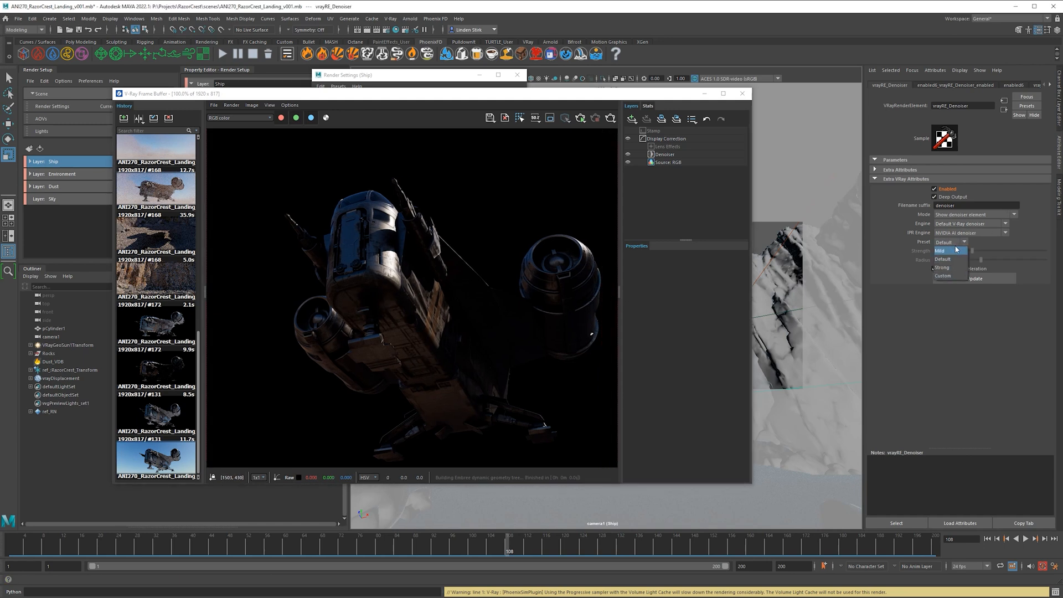
{"action": "left_click", "coordinate": [970, 309]}
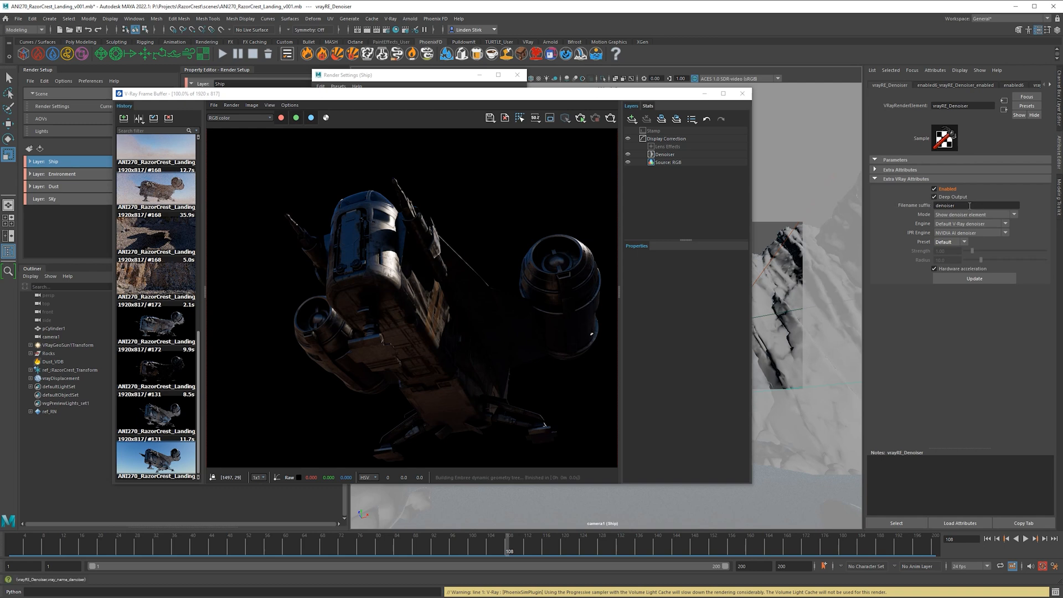
{"action": "left_click", "coordinate": [960, 198]}
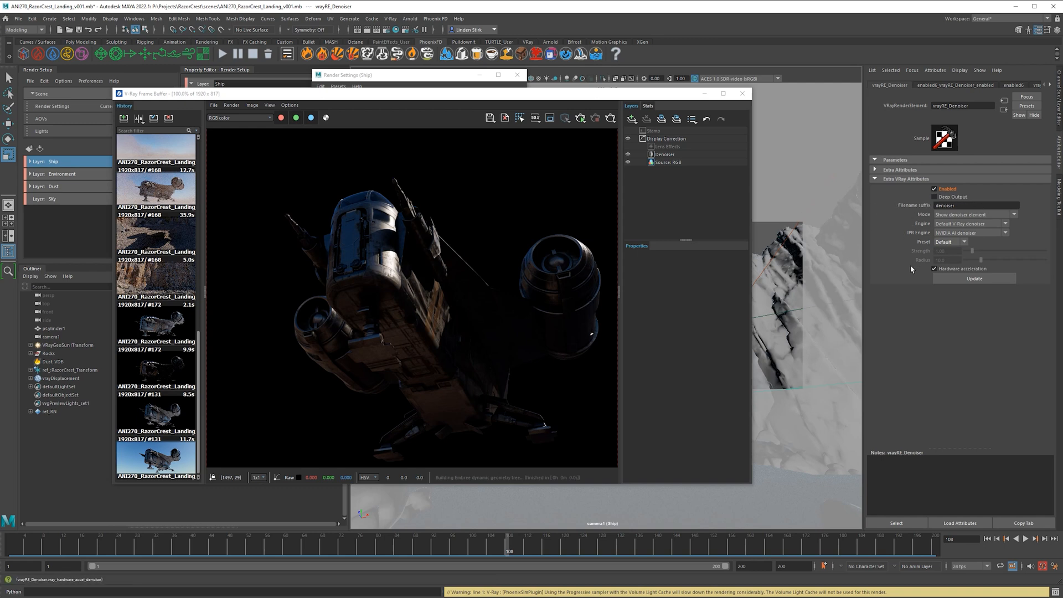
{"action": "left_click", "coordinate": [952, 196]}
Step: Select the Extra Tex render element and display the extraTex channel of the ship render
{"action": "left_click", "coordinate": [436, 76]}
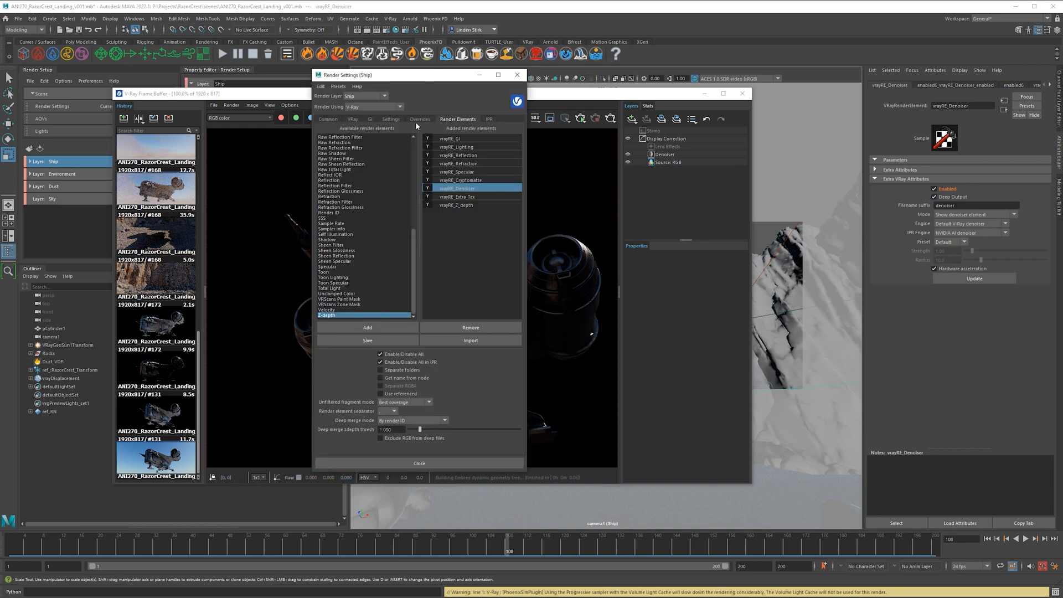
{"action": "left_click", "coordinate": [459, 197]}
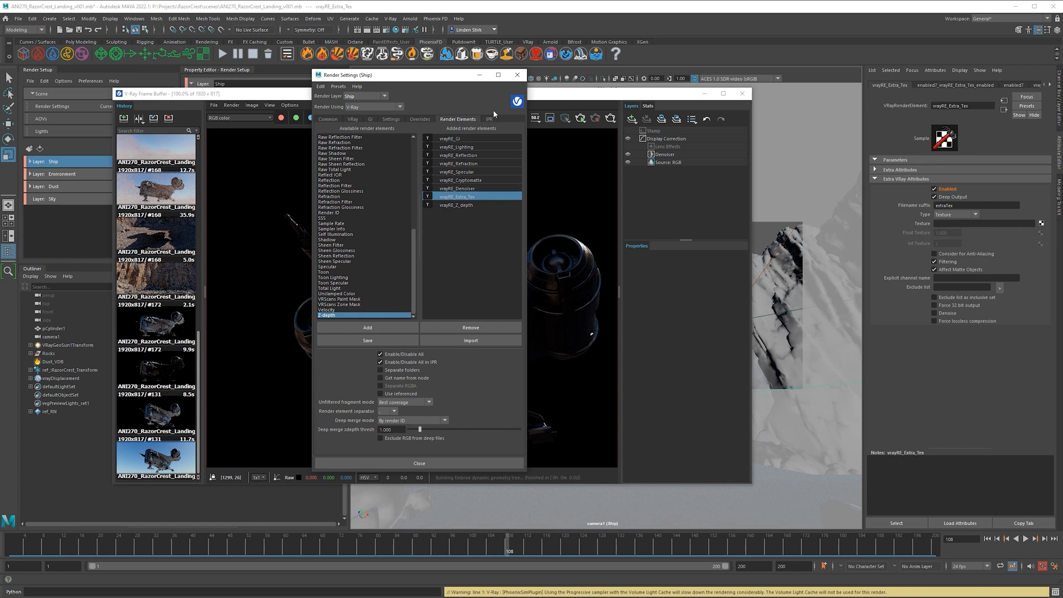
{"action": "left_click", "coordinate": [563, 102]}
{"action": "left_click", "coordinate": [235, 118]}
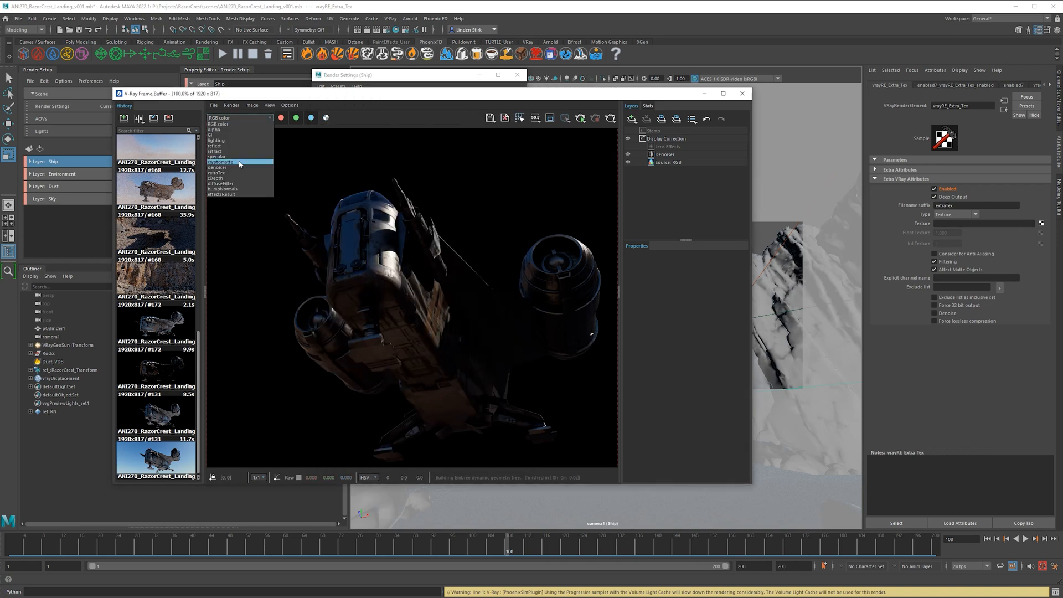
{"action": "left_click", "coordinate": [243, 173]}
{"action": "scroll", "coordinate": [462, 216], "scroll_direction": "down", "scroll_amount": 1}
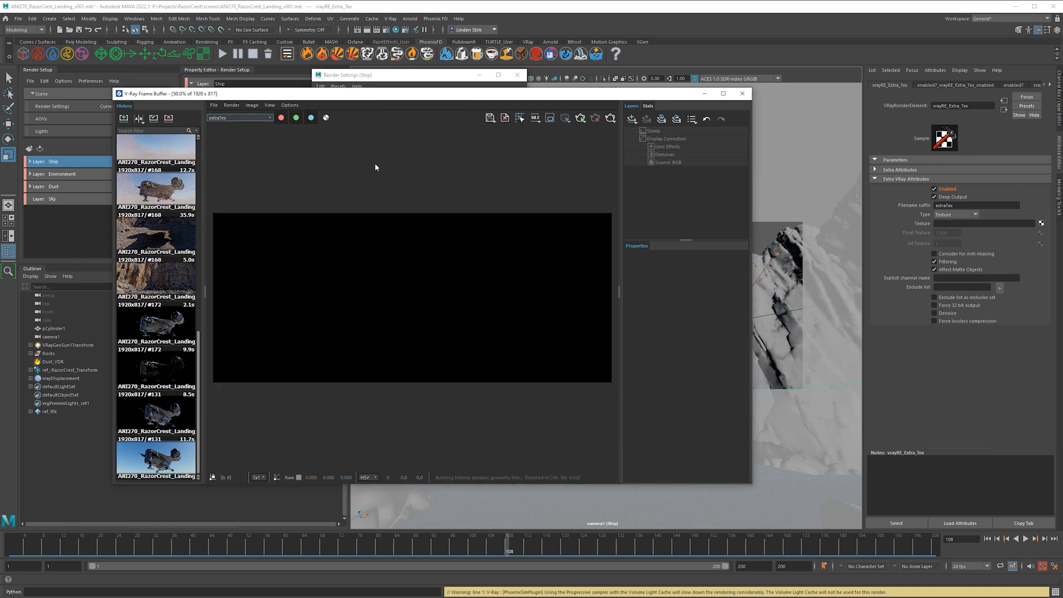
Step: Compare the extraTex channel with the ship's alpha channel, ending on extraTex
{"action": "scroll", "coordinate": [375, 167], "scroll_direction": "up", "scroll_amount": 1}
{"action": "left_click", "coordinate": [326, 118]}
{"action": "scroll", "coordinate": [387, 192], "scroll_direction": "down", "scroll_amount": 1}
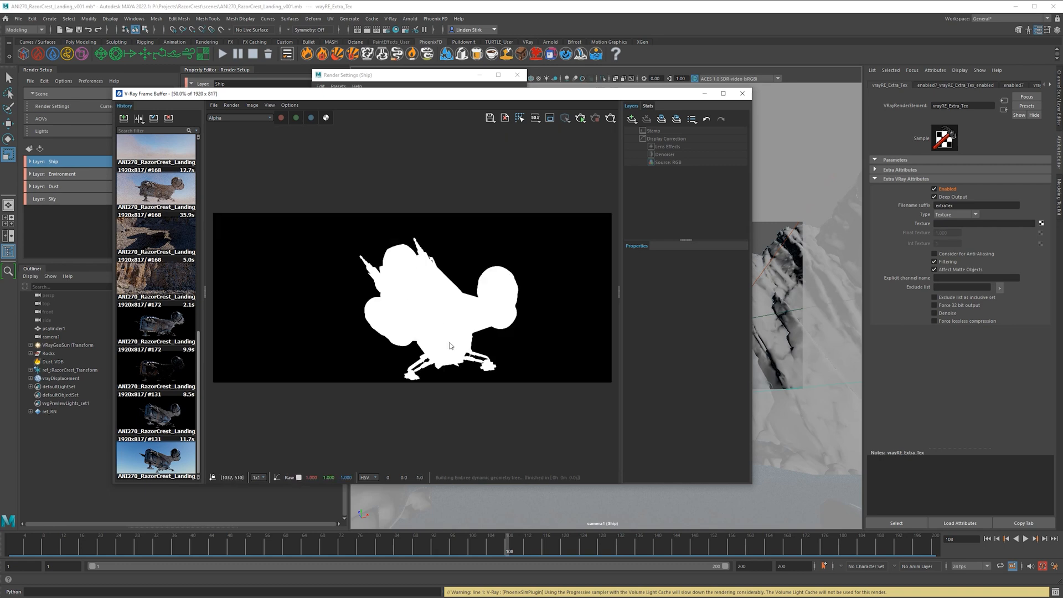
{"action": "left_click", "coordinate": [325, 118]}
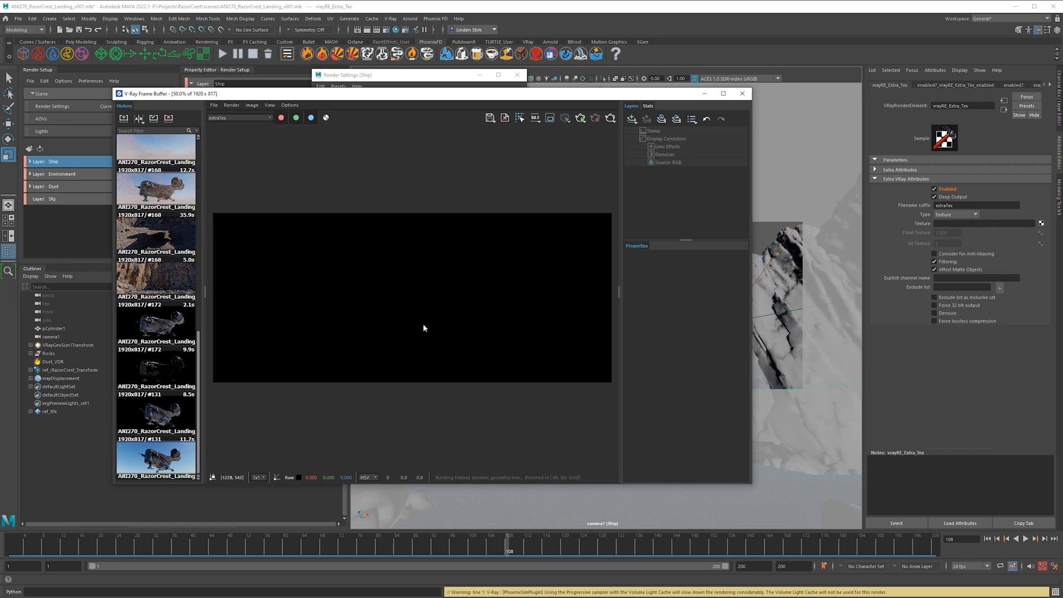
{"action": "scroll", "coordinate": [473, 320], "scroll_direction": "up", "scroll_amount": 1}
{"action": "scroll", "coordinate": [506, 241], "scroll_direction": "down", "scroll_amount": 1}
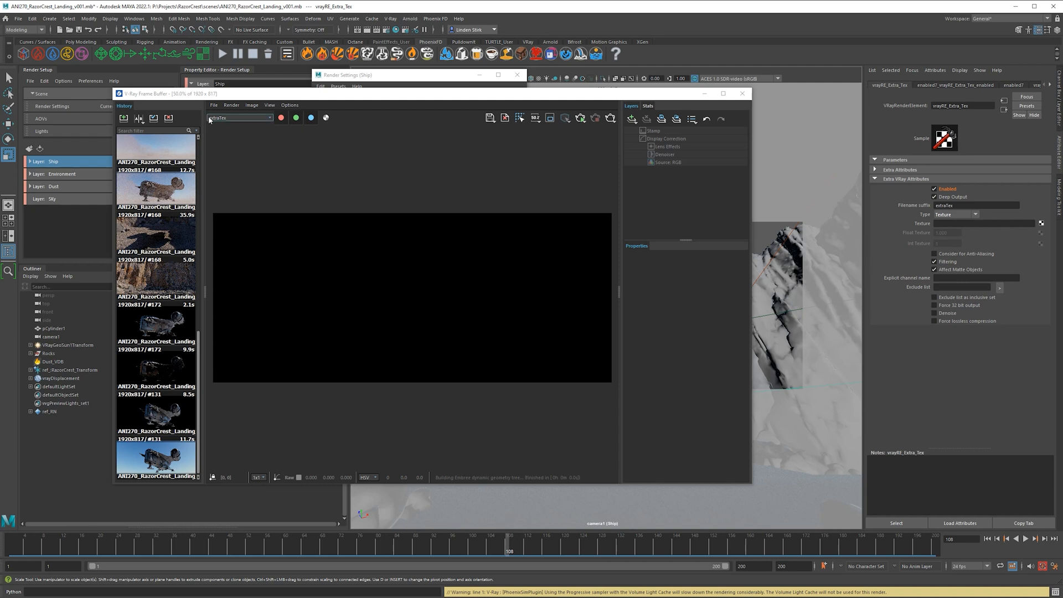
Step: Set the Extra Tex element's explicit channel name to AO and assign it a VRay Dirt texture named AO
{"action": "left_click", "coordinate": [968, 277]}
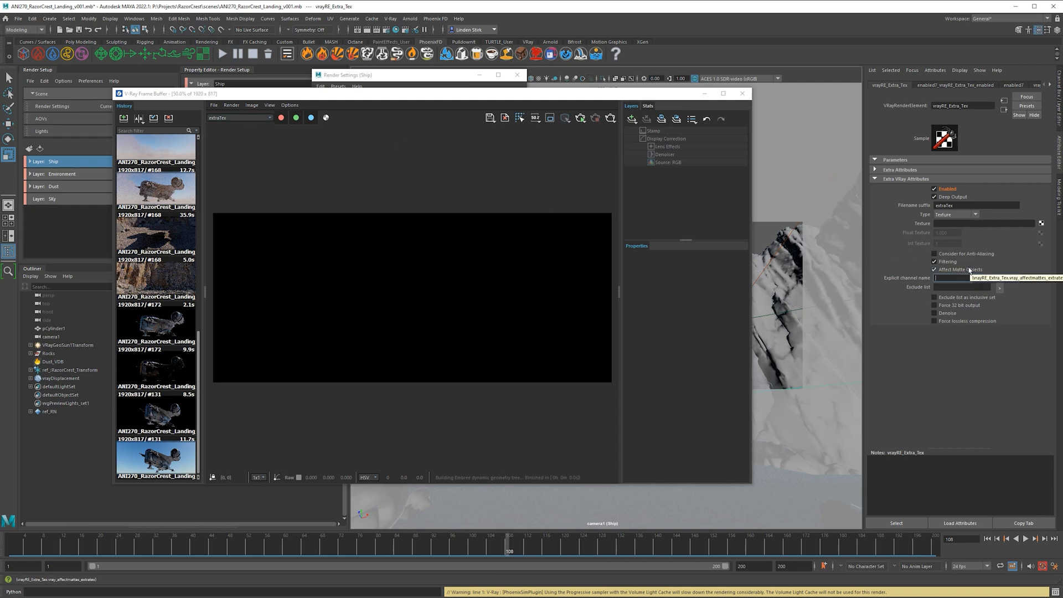
{"action": "key", "text": "Return"}
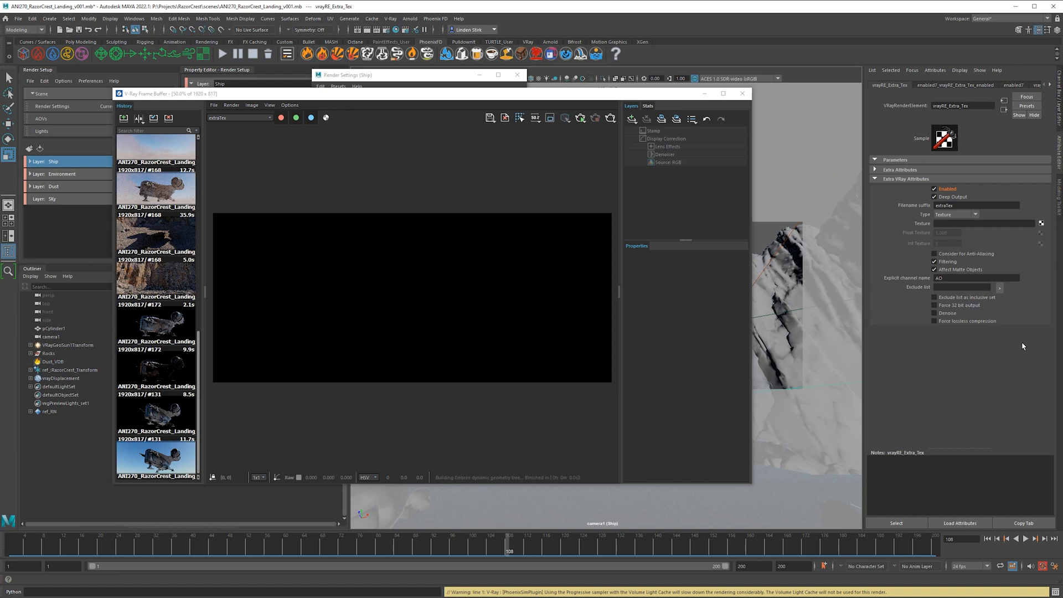
{"action": "left_click", "coordinate": [1041, 224]}
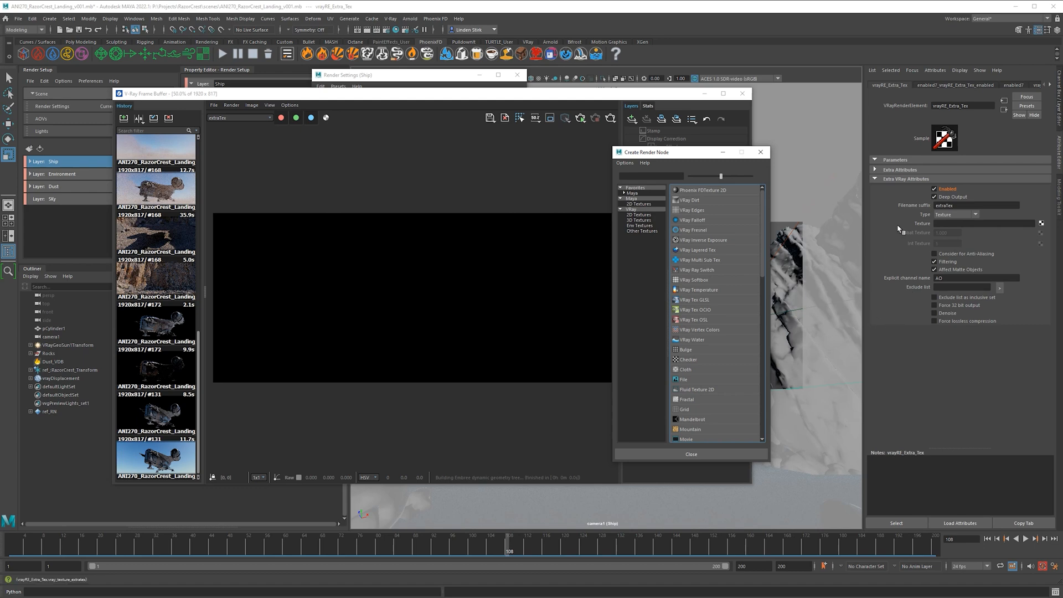
{"action": "middle_click_drag", "start_coordinate": [700, 199], "coordinate": [692, 201]}
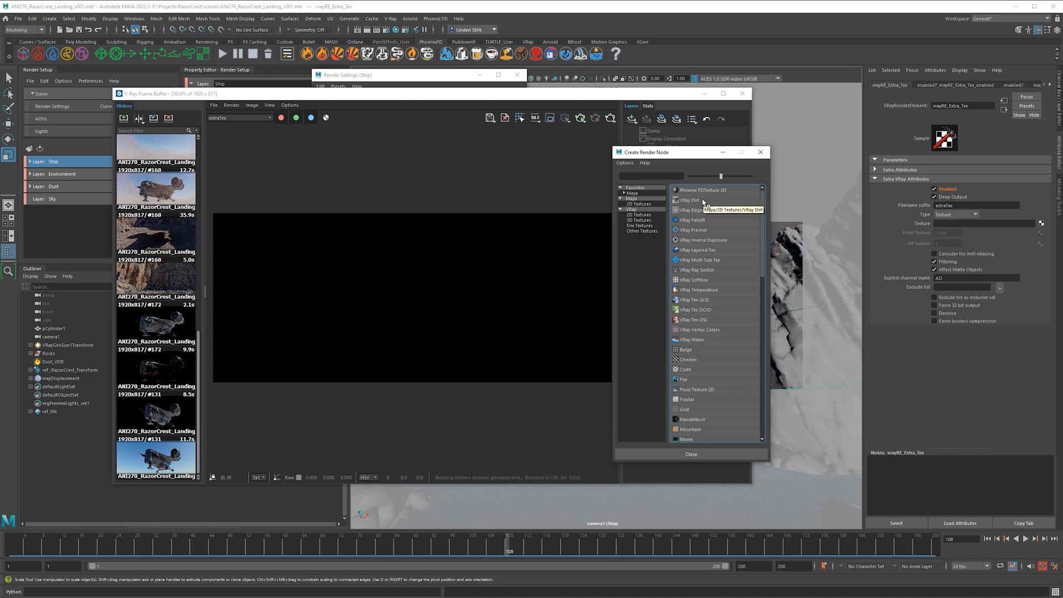
{"action": "left_click", "coordinate": [694, 200]}
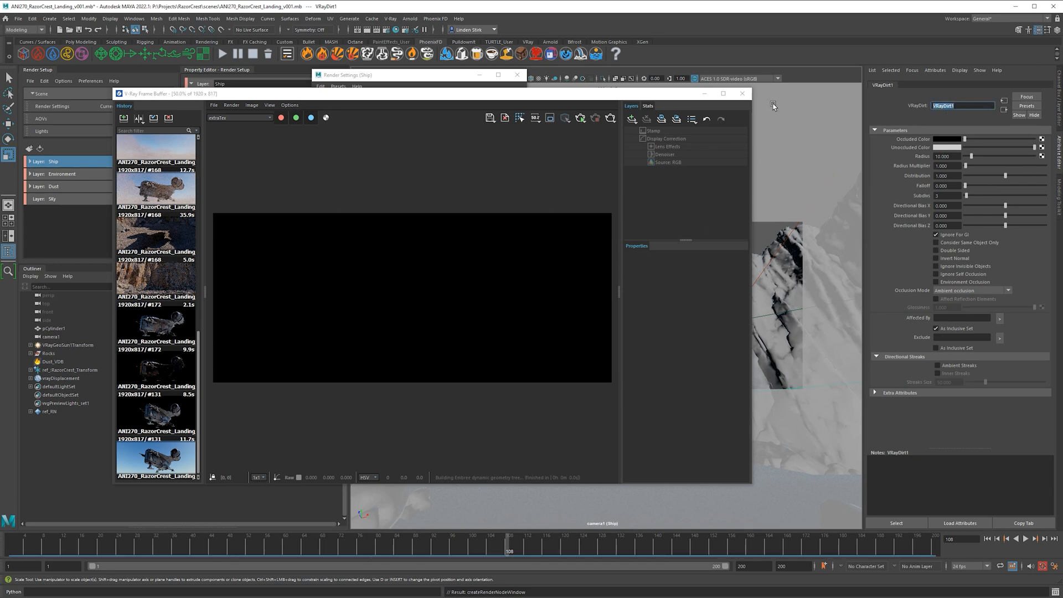
{"action": "type", "text": "AO"}
{"action": "key", "text": "Return"}
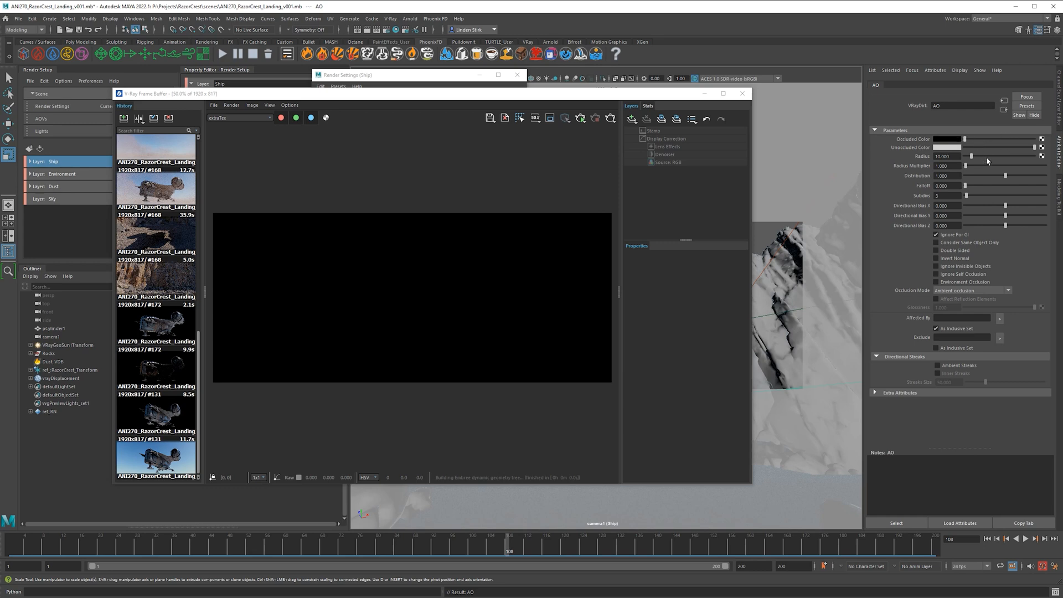
Step: Start an interactive render of the ship and display its AO channel to inspect the ambient occlusion
{"action": "left_click", "coordinate": [580, 118]}
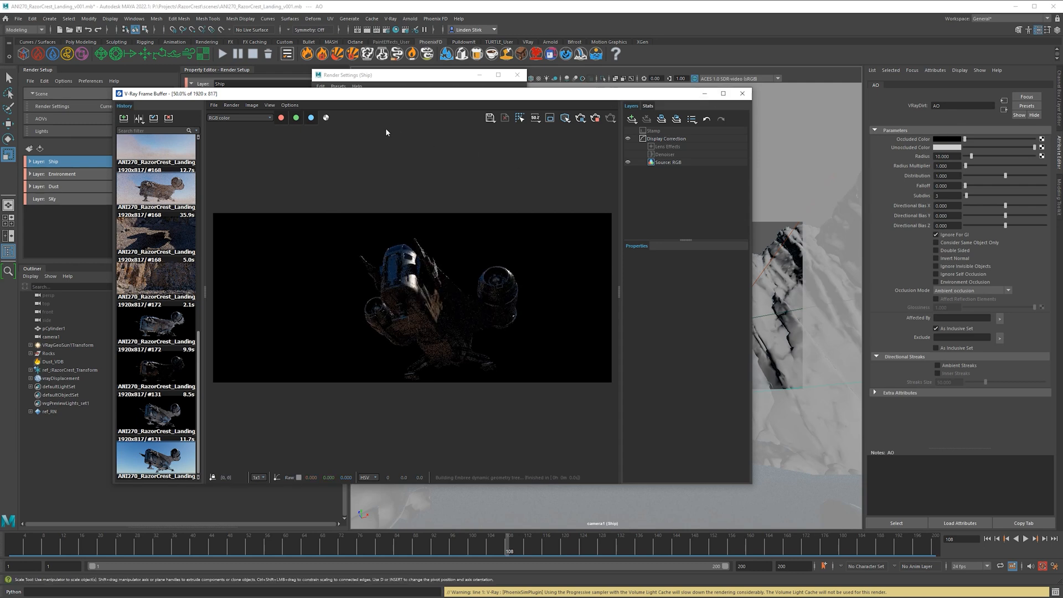
{"action": "left_click", "coordinate": [227, 118]}
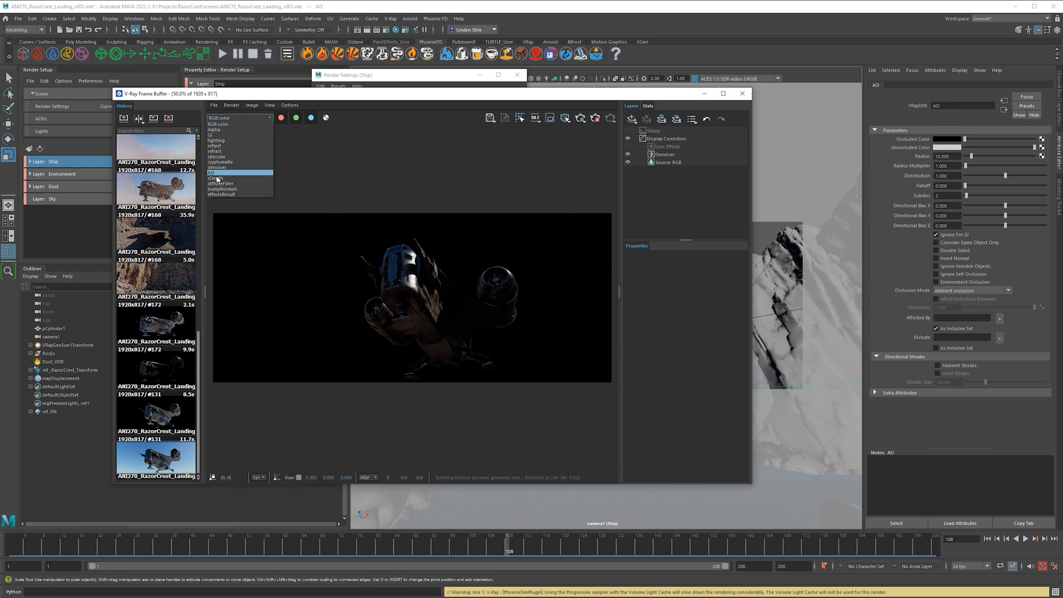
{"action": "left_click", "coordinate": [215, 173]}
{"action": "double_click", "coordinate": [406, 331]}
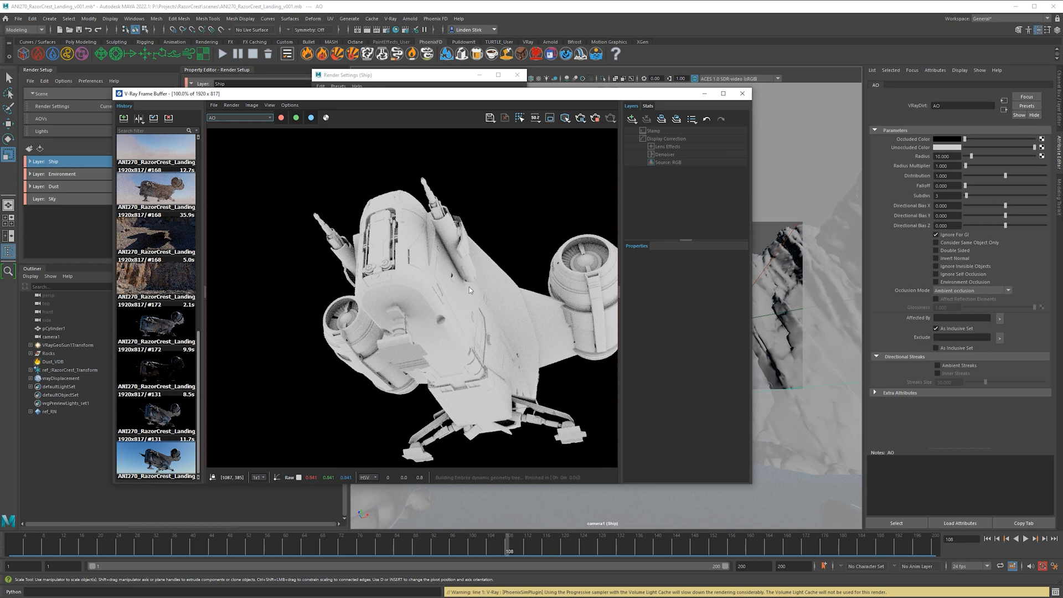
{"action": "middle_click_drag", "start_coordinate": [471, 266], "coordinate": [439, 263]}
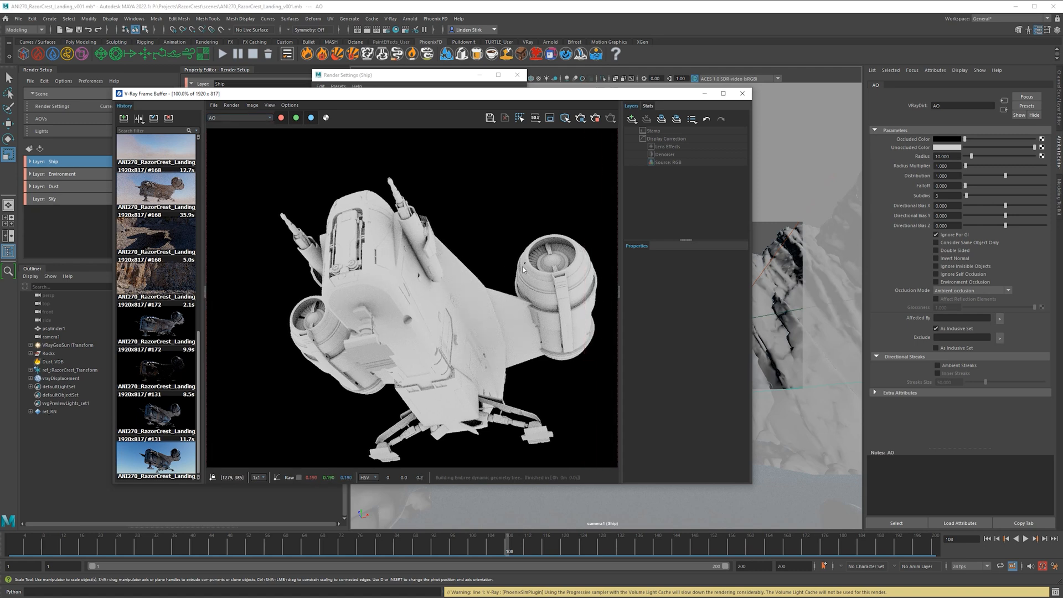
{"action": "middle_click_drag", "start_coordinate": [521, 209], "coordinate": [497, 227]}
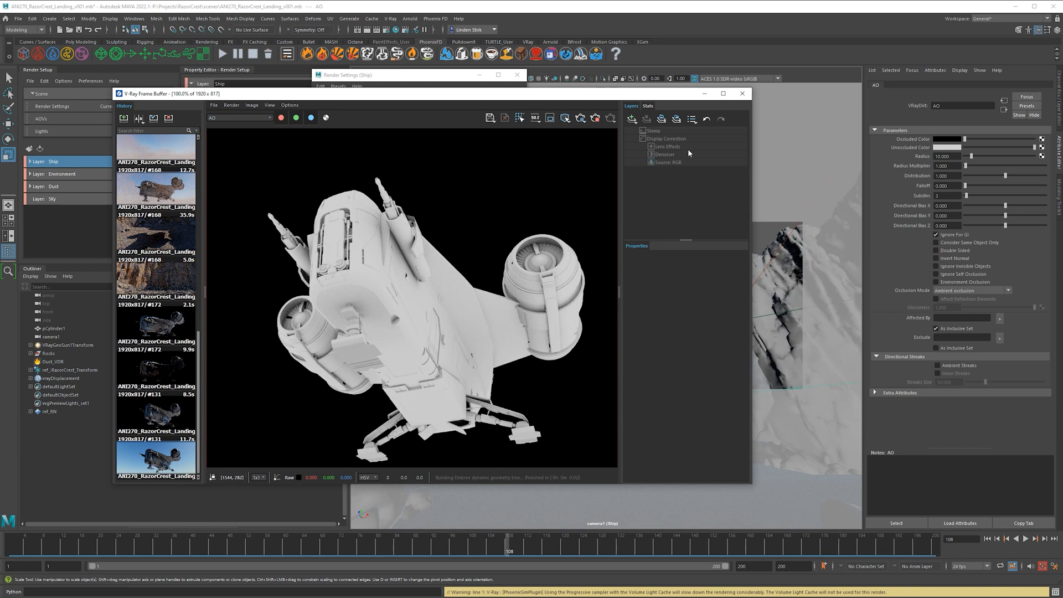
Step: Set the frame buffer's display correction to sRGB and inspect the ship's AO pass up close
{"action": "left_click", "coordinate": [668, 138]}
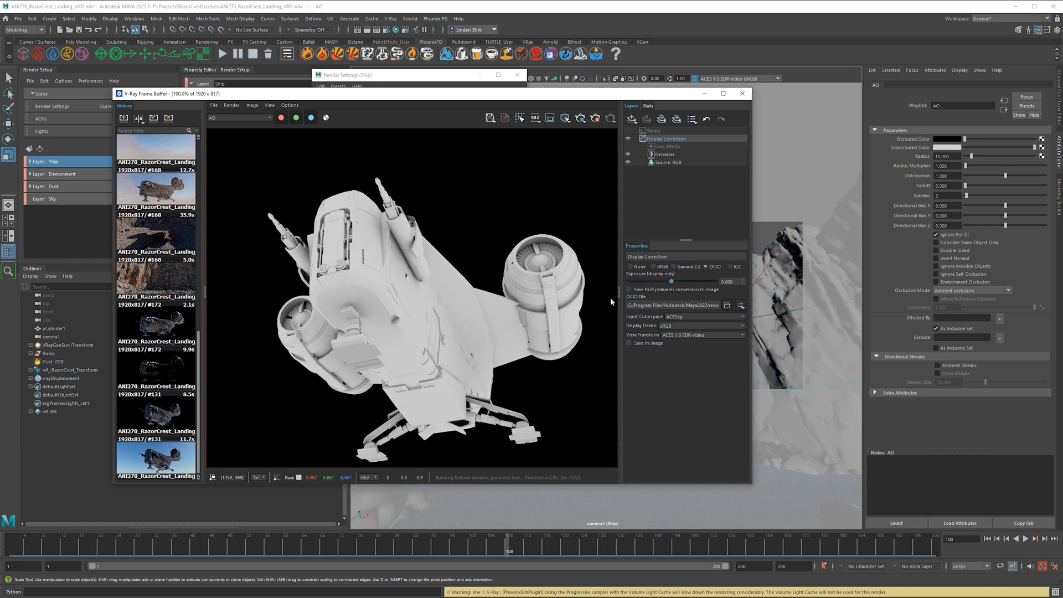
{"action": "left_click", "coordinate": [654, 267]}
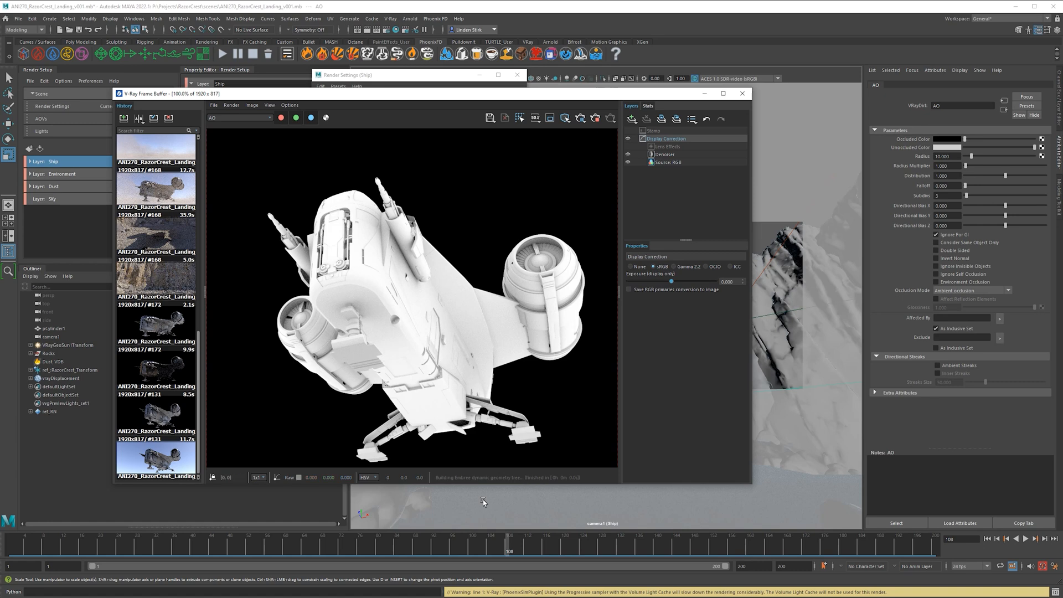
{"action": "scroll", "coordinate": [524, 303], "scroll_direction": "up", "scroll_amount": 1}
{"action": "middle_click_drag", "start_coordinate": [537, 311], "coordinate": [614, 359]}
{"action": "scroll", "coordinate": [487, 310], "scroll_direction": "down", "scroll_amount": 1}
{"action": "middle_click_drag", "start_coordinate": [419, 279], "coordinate": [376, 282]}
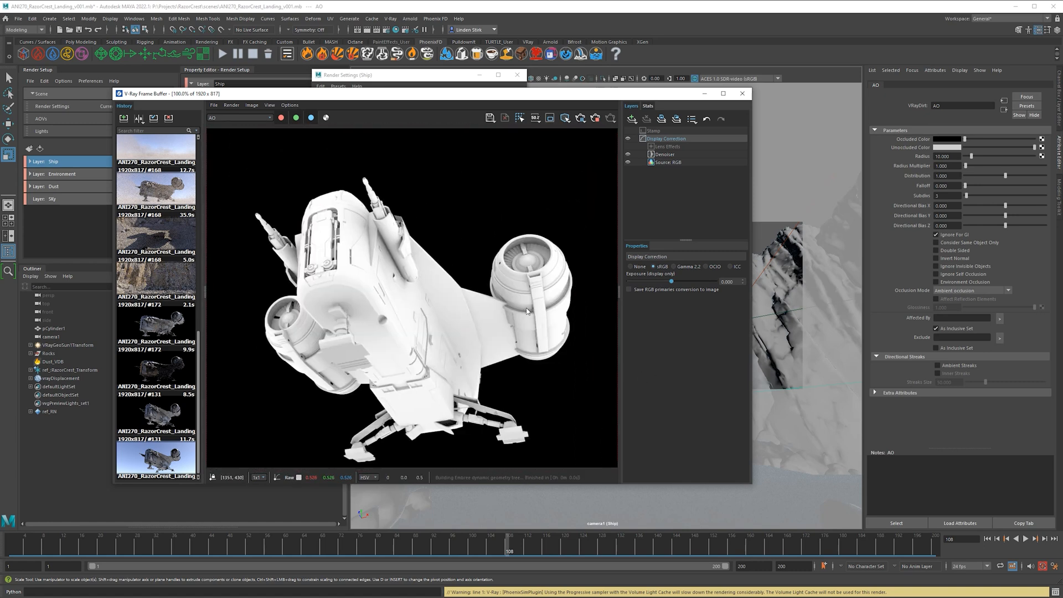
{"action": "scroll", "coordinate": [532, 270], "scroll_direction": "up", "scroll_amount": 1}
{"action": "middle_click_drag", "start_coordinate": [531, 270], "coordinate": [600, 139]}
{"action": "scroll", "coordinate": [526, 227], "scroll_direction": "down", "scroll_amount": 1}
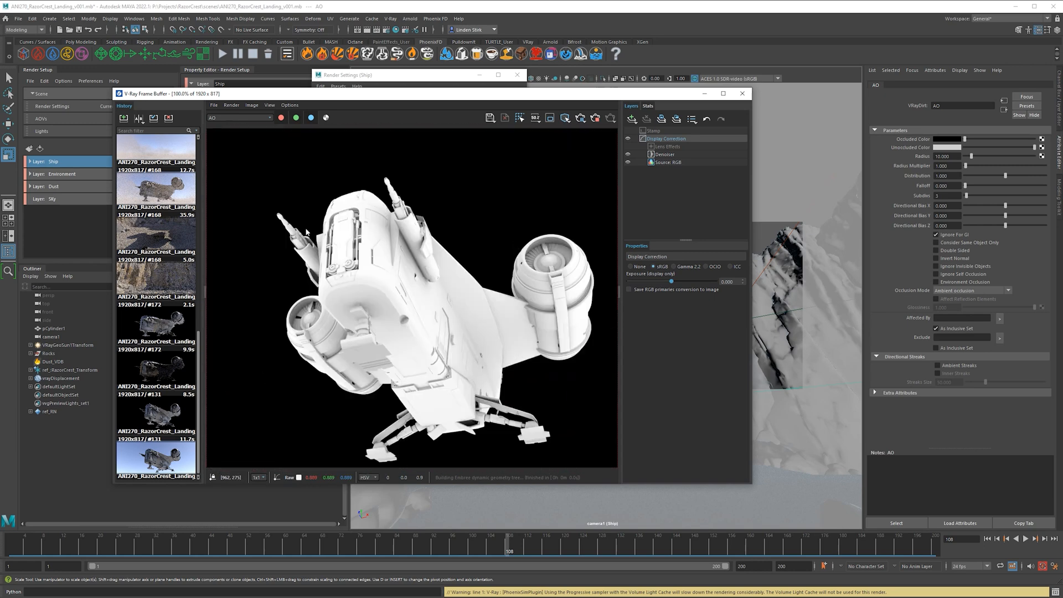
Step: Compare the ship's AO pass under the OCIO and sRGB display corrections, ending on sRGB
{"action": "scroll", "coordinate": [434, 291], "scroll_direction": "up", "scroll_amount": 1}
{"action": "scroll", "coordinate": [558, 278], "scroll_direction": "down", "scroll_amount": 1}
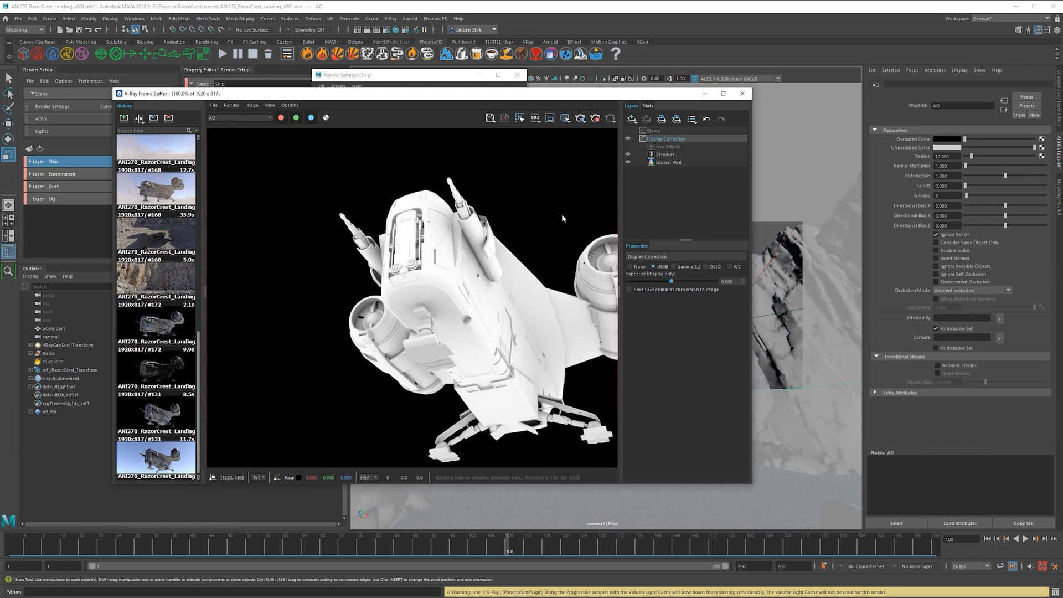
{"action": "middle_click_drag", "start_coordinate": [561, 214], "coordinate": [471, 206]}
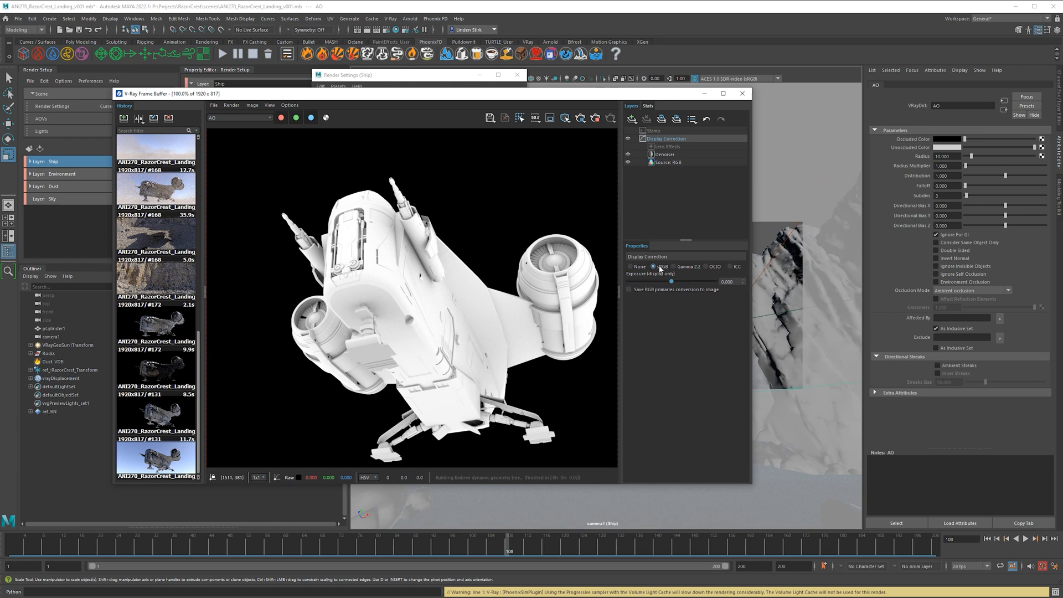
{"action": "middle_click_drag", "start_coordinate": [533, 274], "coordinate": [517, 272]}
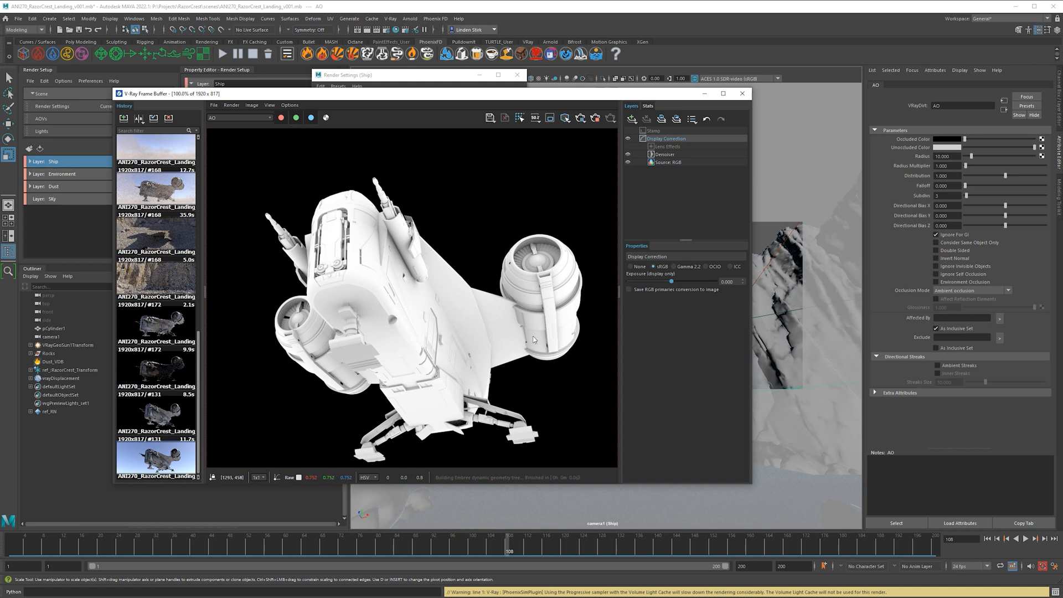
{"action": "left_click", "coordinate": [709, 266]}
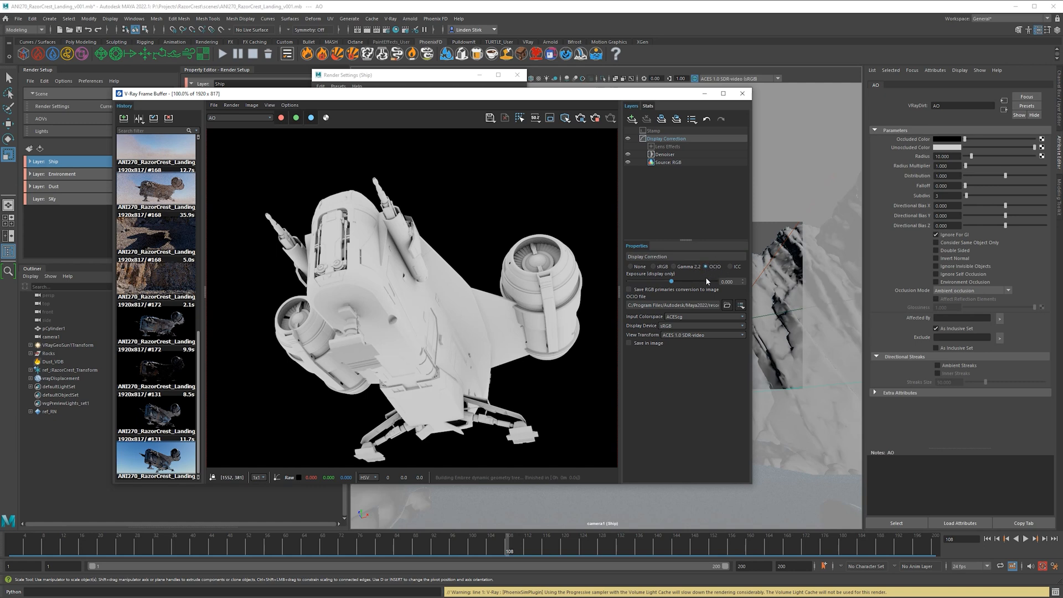
{"action": "left_click", "coordinate": [654, 267]}
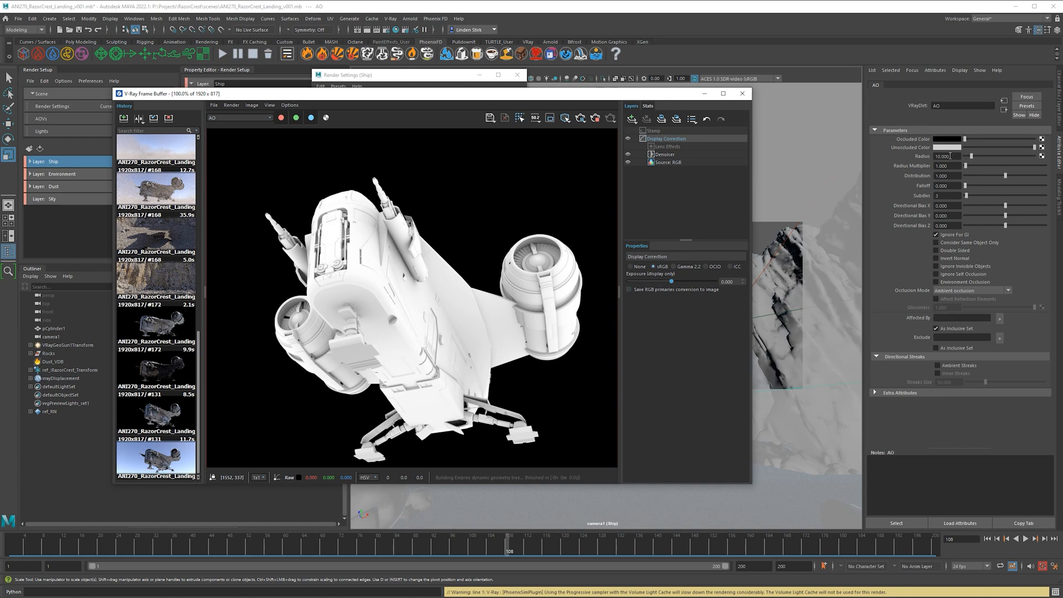
Step: Set the falloff of the AO dirt texture to 4
{"action": "scroll", "coordinate": [366, 206], "scroll_direction": "up", "scroll_amount": 1}
{"action": "scroll", "coordinate": [385, 216], "scroll_direction": "down", "scroll_amount": 1}
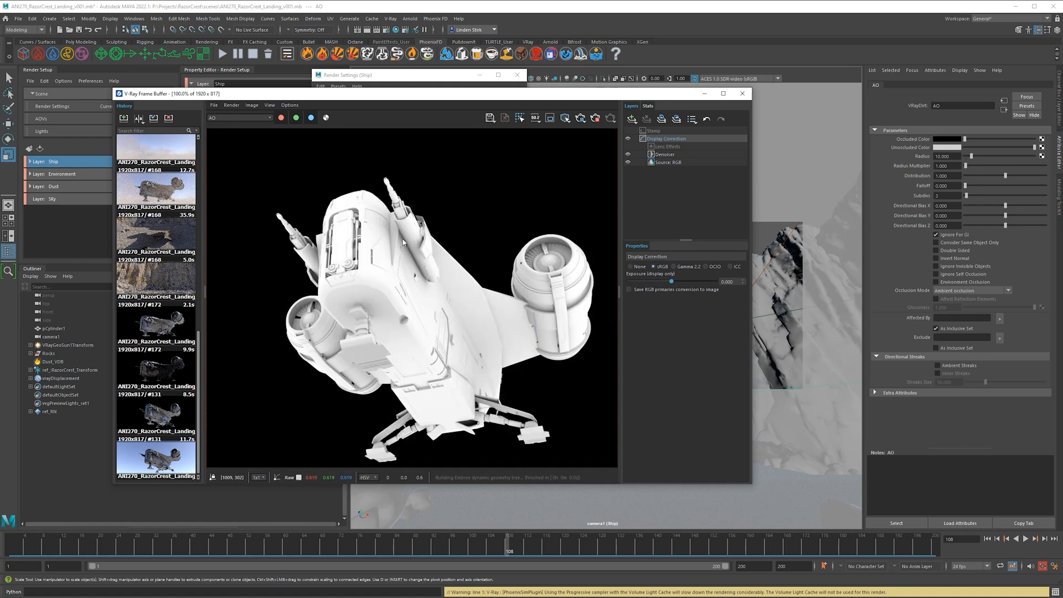
{"action": "scroll", "coordinate": [458, 266], "scroll_direction": "up", "scroll_amount": 1}
{"action": "middle_click_drag", "start_coordinate": [587, 257], "coordinate": [677, 194]}
{"action": "scroll", "coordinate": [599, 191], "scroll_direction": "down", "scroll_amount": 1}
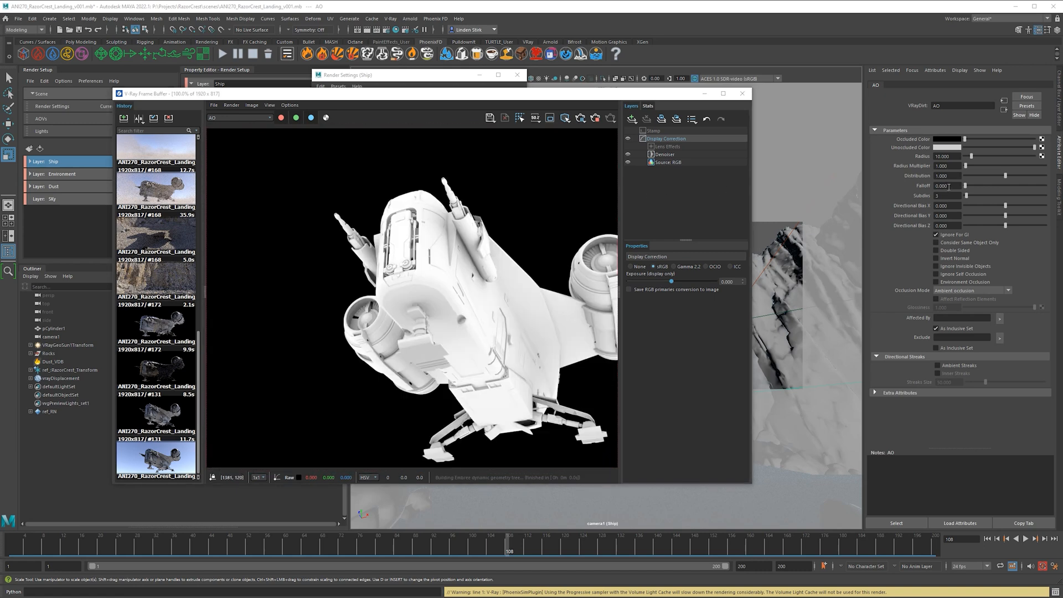
{"action": "left_click_drag", "start_coordinate": [951, 185], "coordinate": [905, 186]}
{"action": "type", "text": "4"}
{"action": "key", "text": "Return"}
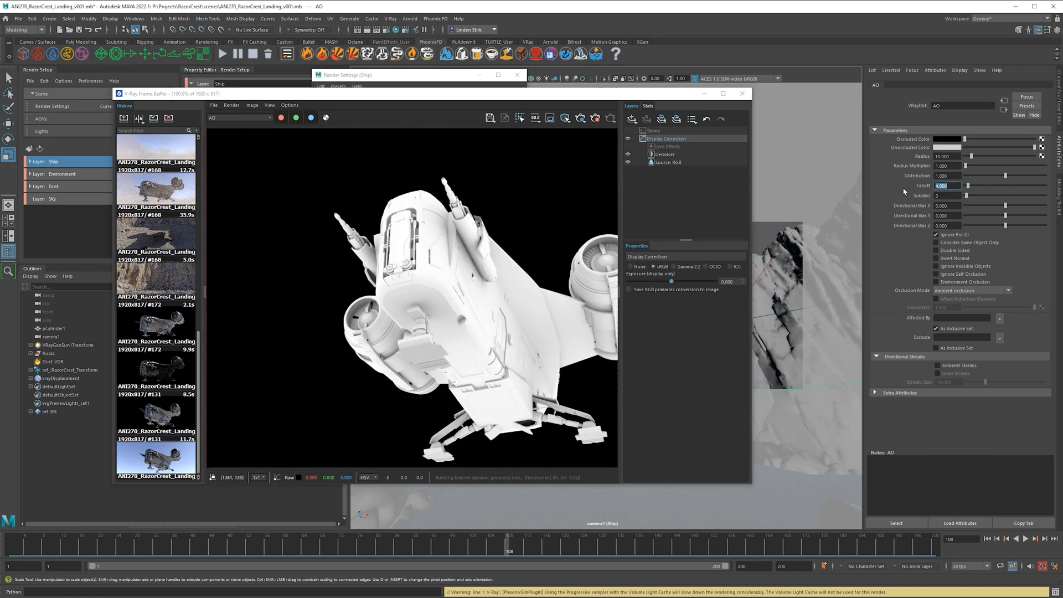
Step: Start an interactive render and inspect the ambient occlusion around the ship's nose and cockpit up close
{"action": "middle_click_drag", "start_coordinate": [557, 206], "coordinate": [533, 207]}
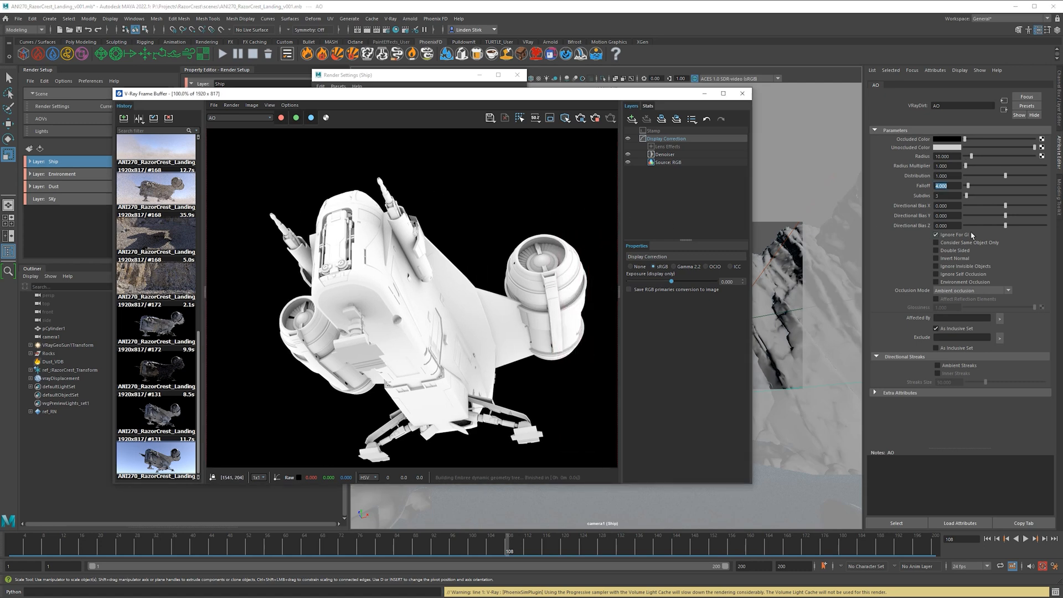
{"action": "left_click", "coordinate": [581, 119]}
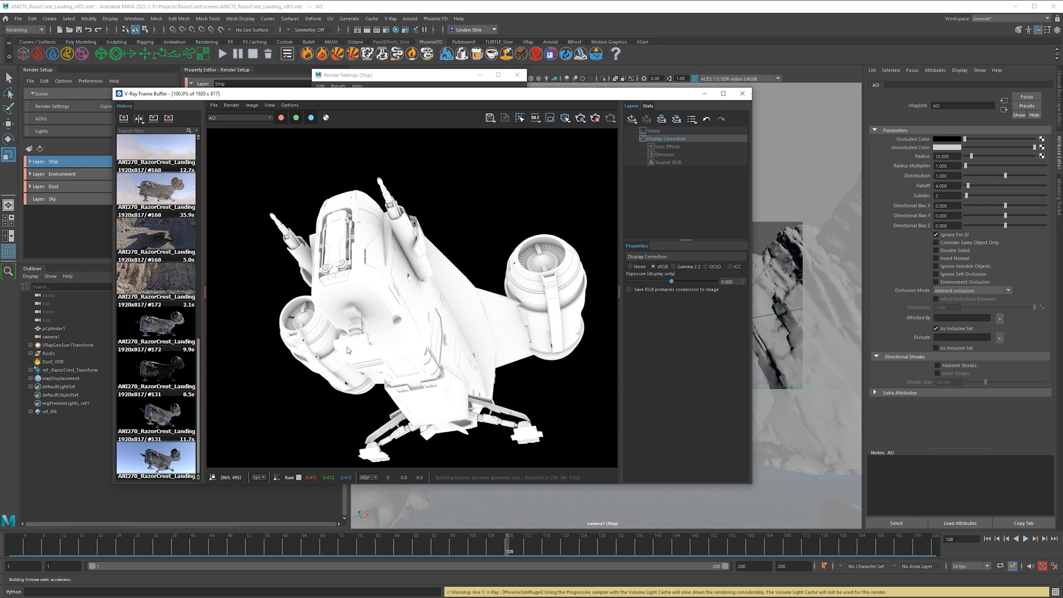
{"action": "scroll", "coordinate": [339, 321], "scroll_direction": "up", "scroll_amount": 1}
{"action": "scroll", "coordinate": [515, 256], "scroll_direction": "up", "scroll_amount": 1}
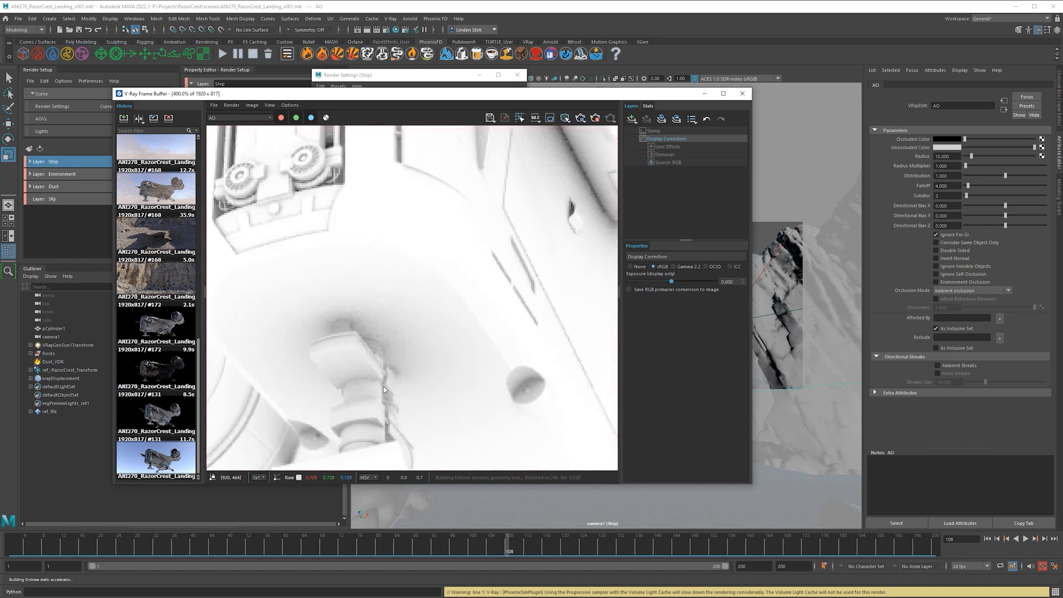
{"action": "scroll", "coordinate": [518, 254], "scroll_direction": "down", "scroll_amount": 1}
{"action": "middle_click_drag", "start_coordinate": [517, 254], "coordinate": [440, 331]}
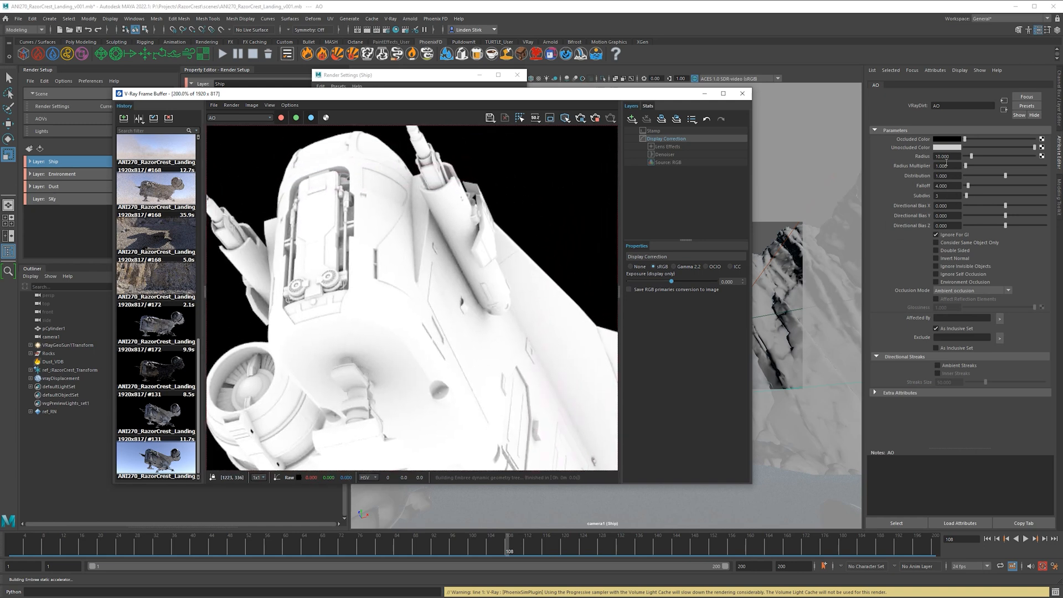
Step: Set the AO dirt texture's radius to 5 and rerun the interactive render of the ship
{"action": "left_click", "coordinate": [945, 156]}
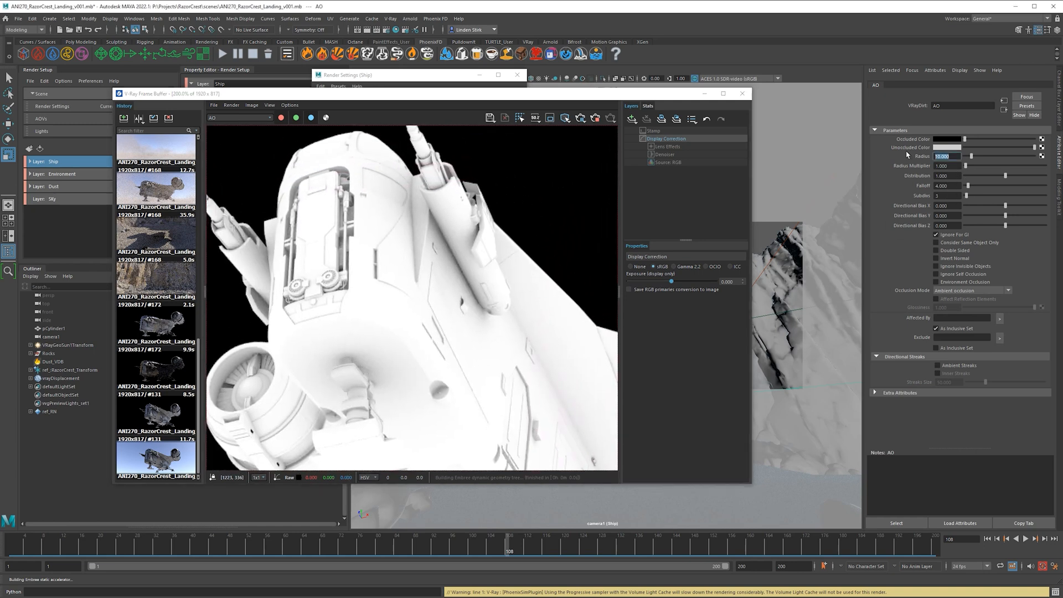
{"action": "type", "text": "5"}
{"action": "key", "text": "Return"}
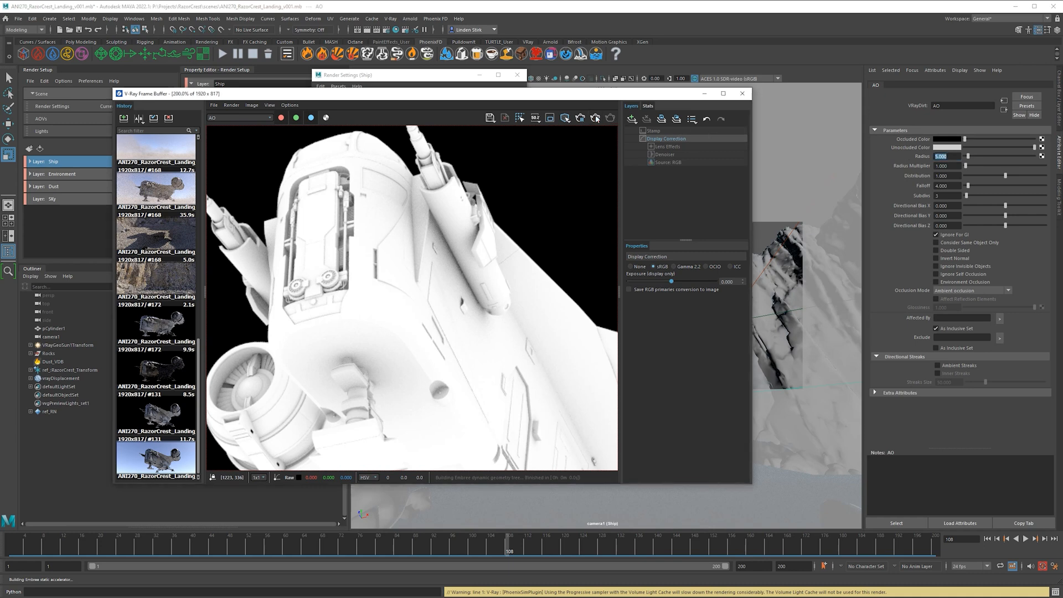
{"action": "scroll", "coordinate": [522, 242], "scroll_direction": "down", "scroll_amount": 1}
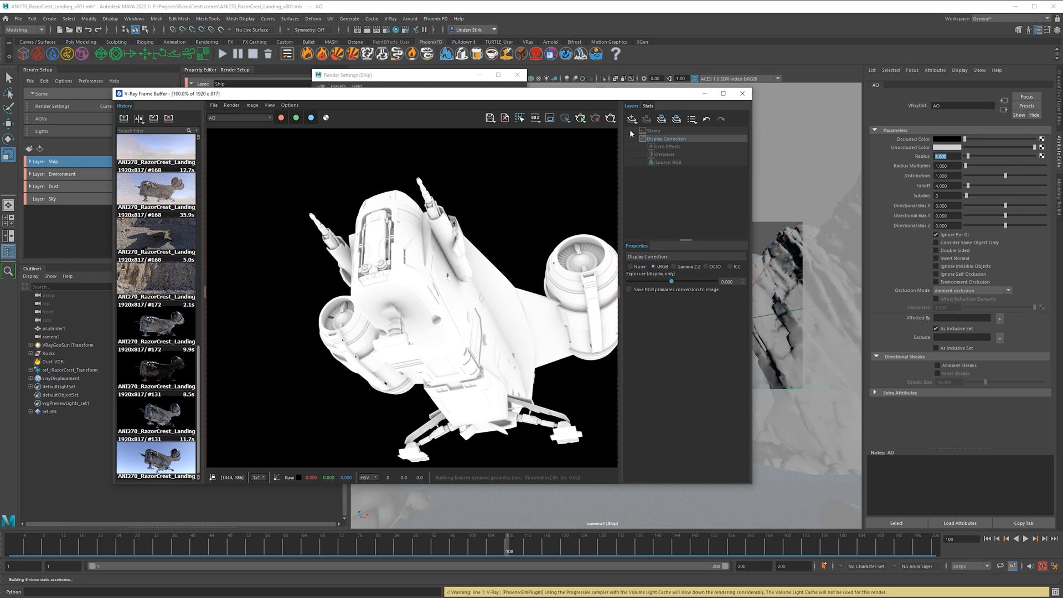
{"action": "left_click", "coordinate": [580, 118]}
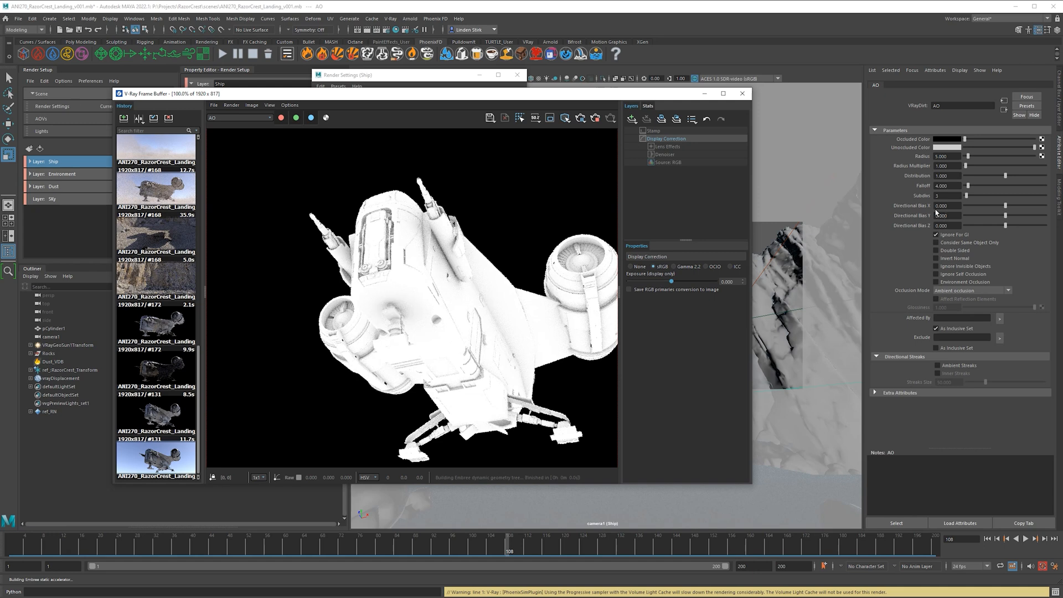
{"action": "middle_click_drag", "start_coordinate": [488, 274], "coordinate": [457, 274]}
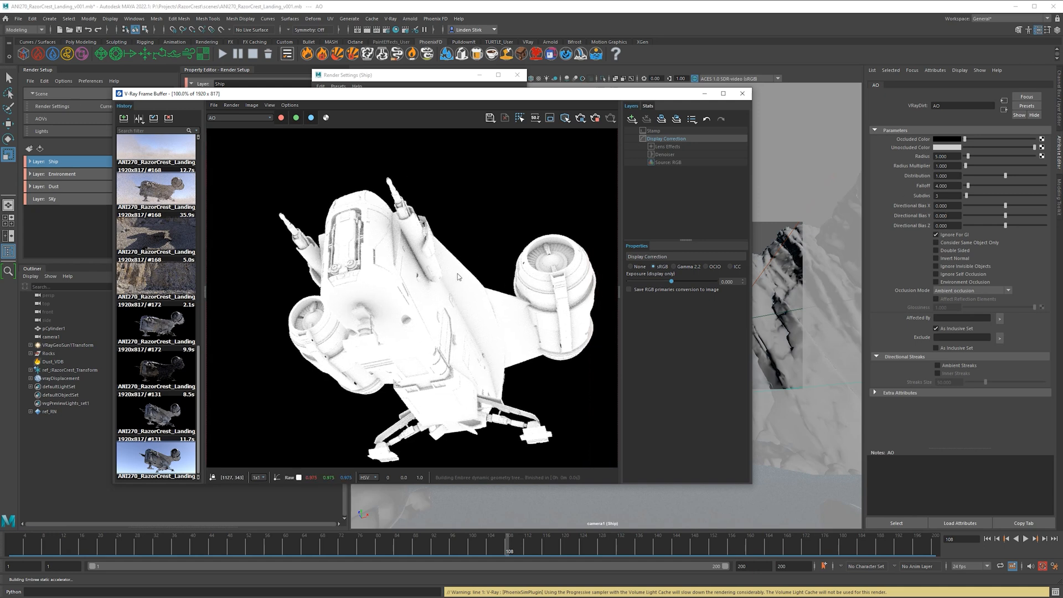
Step: Stop the render, set the AO texture's distribution to 2, and inspect the re-rendered occlusion on the ship
{"action": "left_click", "coordinate": [595, 118]}
{"action": "key", "text": "Return"}
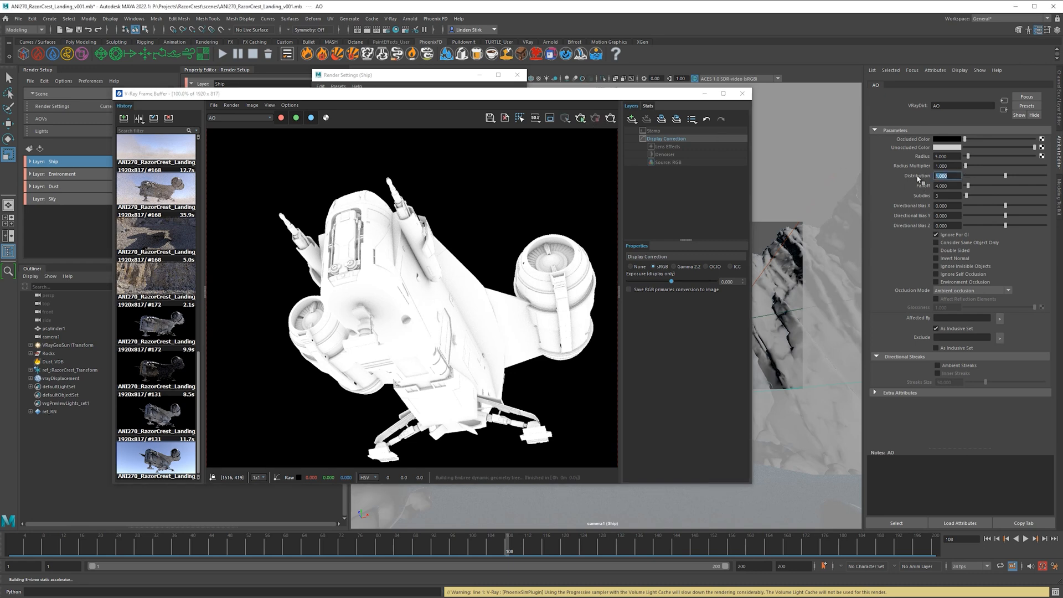
{"action": "type", "text": "2"}
{"action": "key", "text": "Return"}
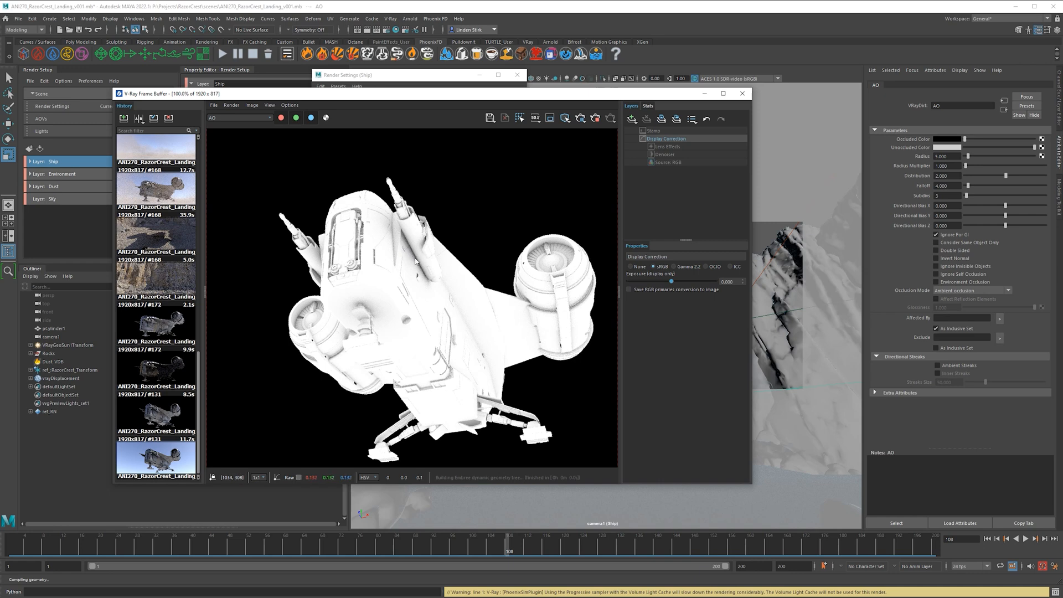
{"action": "scroll", "coordinate": [354, 209], "scroll_direction": "up", "scroll_amount": 2}
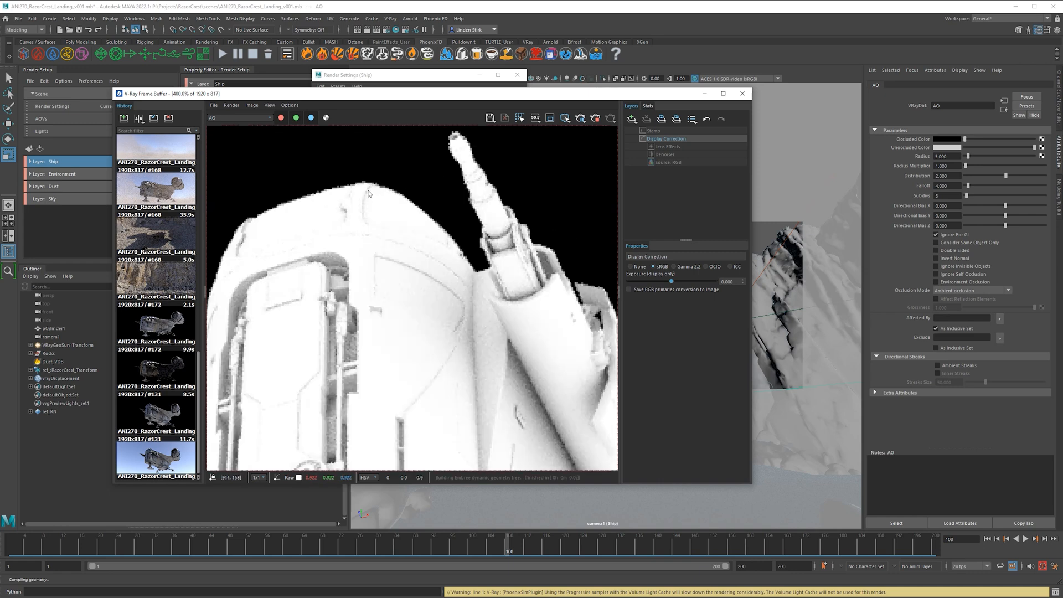
{"action": "scroll", "coordinate": [354, 231], "scroll_direction": "down", "scroll_amount": 3}
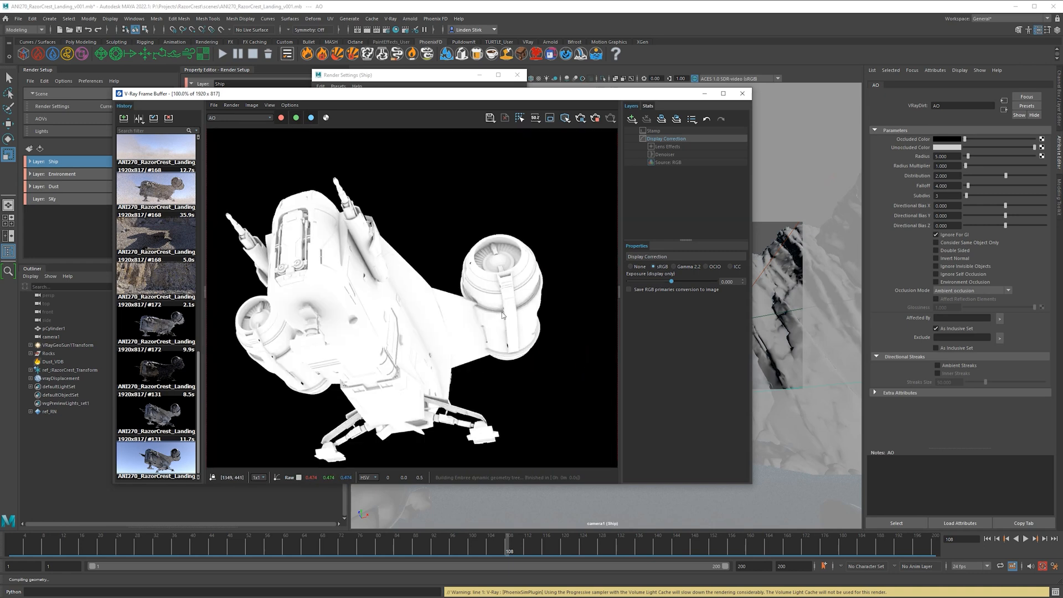
{"action": "scroll", "coordinate": [525, 294], "scroll_direction": "up", "scroll_amount": 1}
{"action": "middle_click_drag", "start_coordinate": [357, 252], "coordinate": [391, 253]}
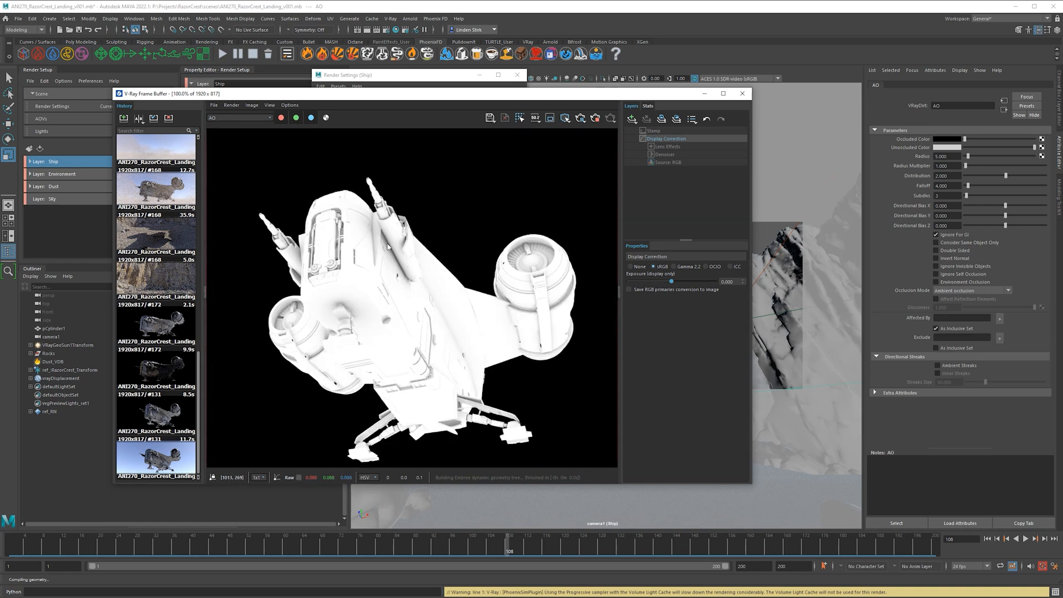
{"action": "middle_click_drag", "start_coordinate": [332, 309], "coordinate": [354, 293]}
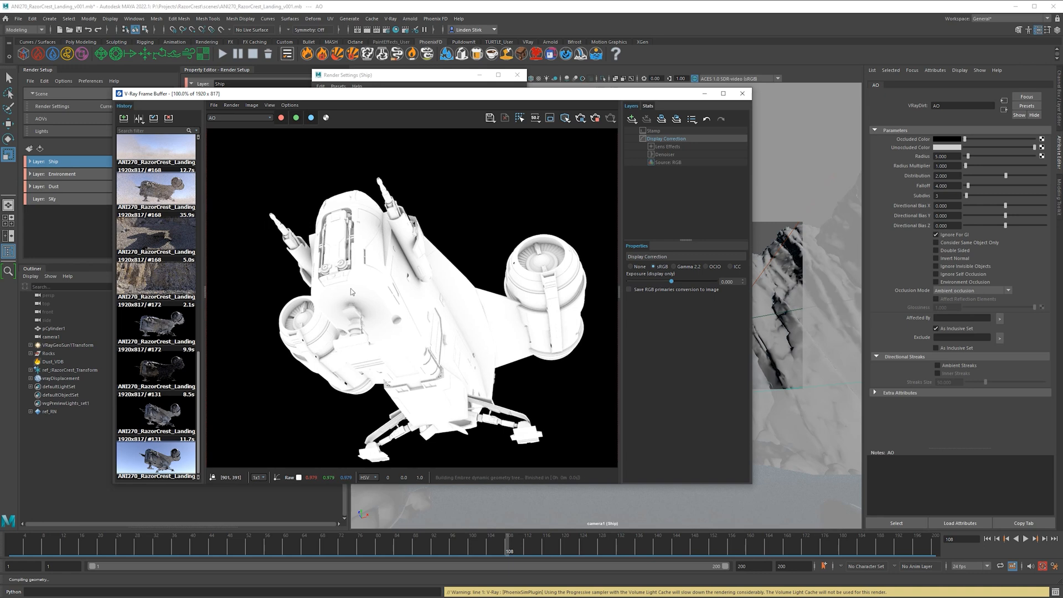
{"action": "middle_click_drag", "start_coordinate": [478, 269], "coordinate": [509, 270]}
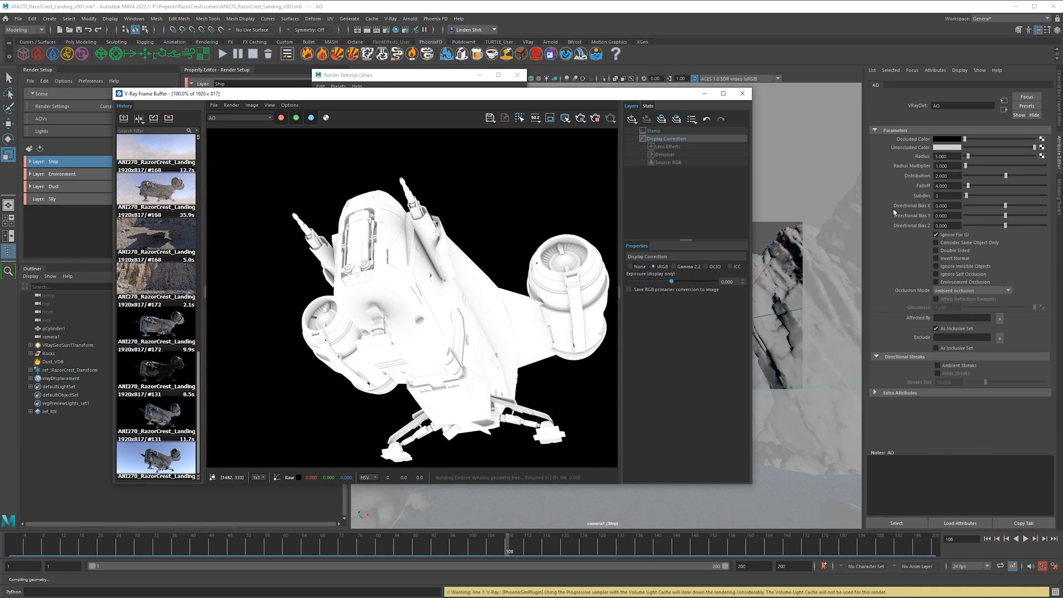
Step: Set the AO dirt texture's falloff to 5 and render the ship interactively again
{"action": "left_click_drag", "start_coordinate": [949, 187], "coordinate": [913, 186]}
{"action": "type", "text": "5"}
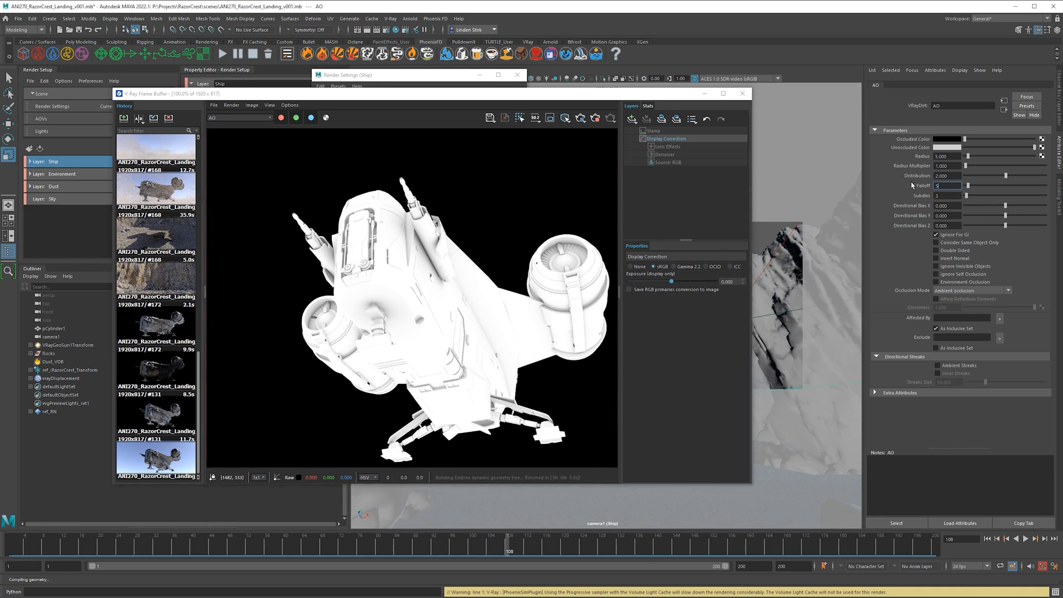
{"action": "key", "text": "Return"}
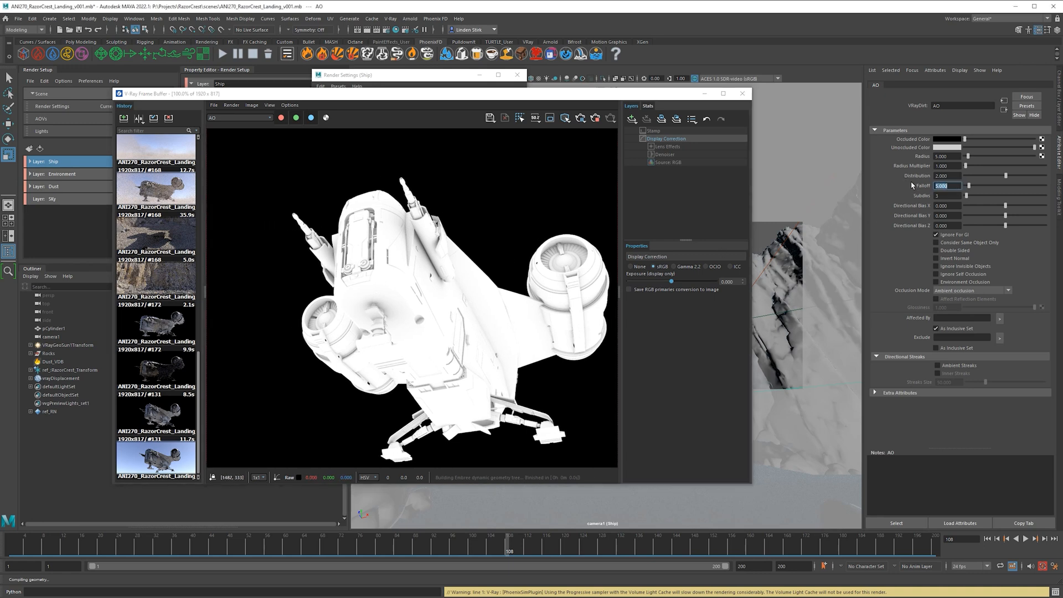
{"action": "left_click", "coordinate": [579, 119]}
Step: Set the frame buffer's display correction to OCIO and inspect the AO pass around the engine up close
{"action": "left_click", "coordinate": [707, 268]}
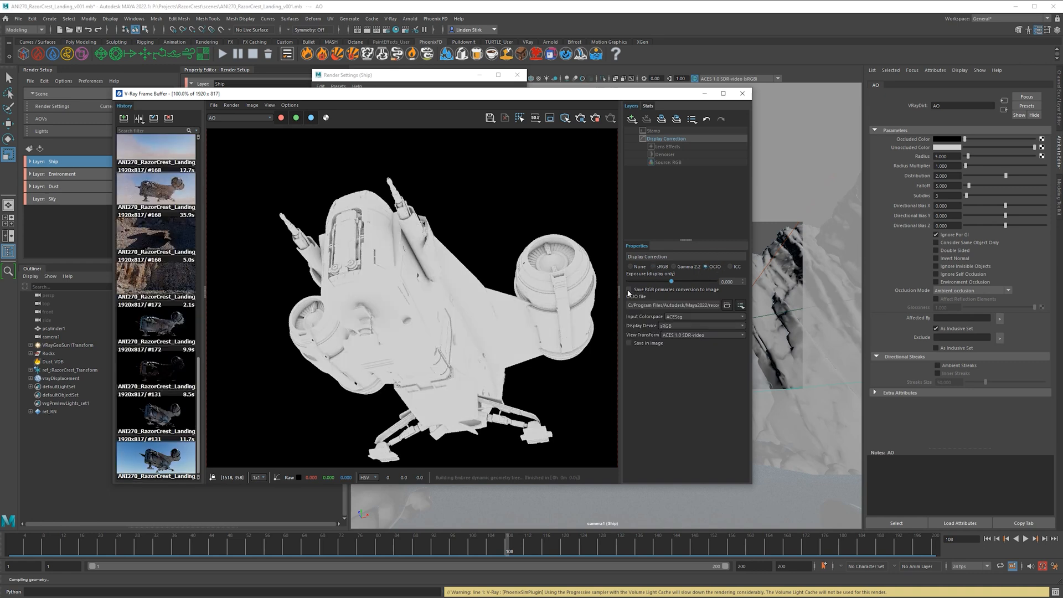
{"action": "scroll", "coordinate": [421, 240], "scroll_direction": "up", "scroll_amount": 2}
{"action": "scroll", "coordinate": [460, 265], "scroll_direction": "down", "scroll_amount": 2}
{"action": "scroll", "coordinate": [498, 282], "scroll_direction": "up", "scroll_amount": 1}
{"action": "scroll", "coordinate": [498, 282], "scroll_direction": "down", "scroll_amount": 1}
{"action": "scroll", "coordinate": [576, 271], "scroll_direction": "up", "scroll_amount": 1}
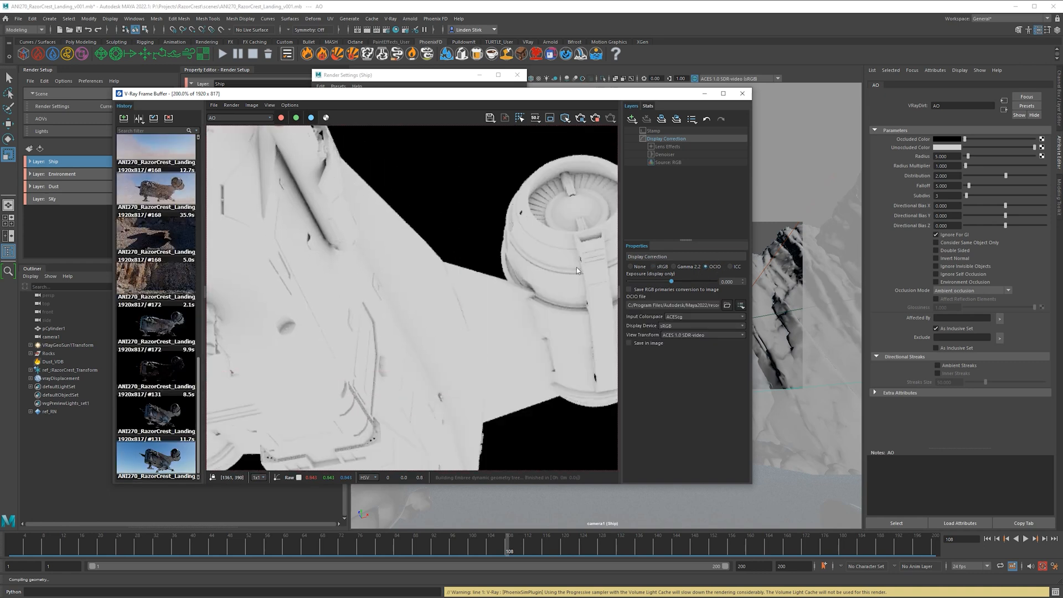
{"action": "scroll", "coordinate": [577, 267], "scroll_direction": "down", "scroll_amount": 1}
{"action": "middle_click_drag", "start_coordinate": [488, 289], "coordinate": [464, 293]}
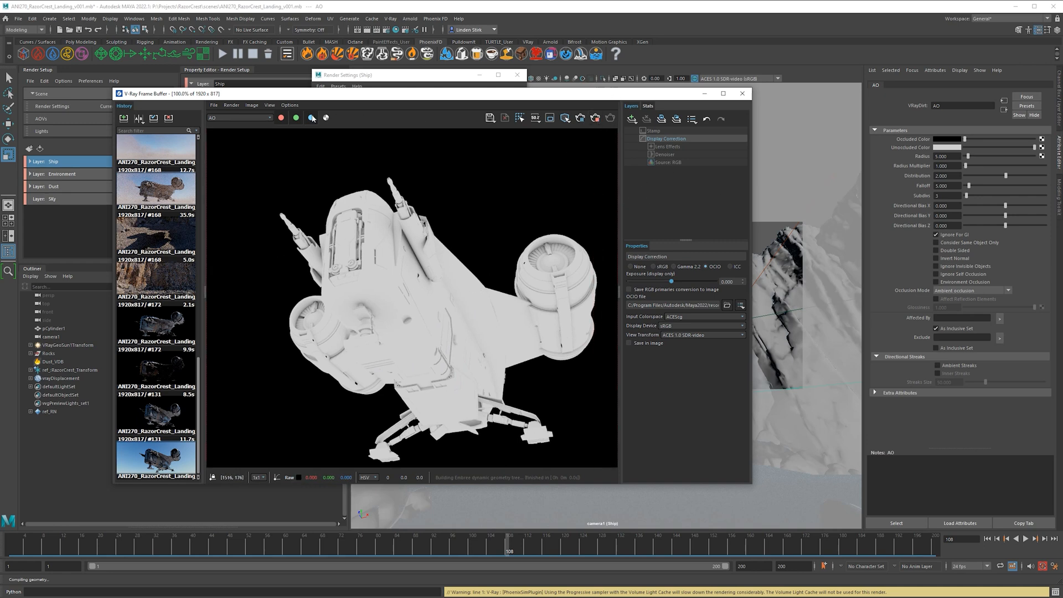
Step: Display the zDepth channel in the frame buffer and move its window off the render settings
{"action": "left_click", "coordinate": [227, 117]}
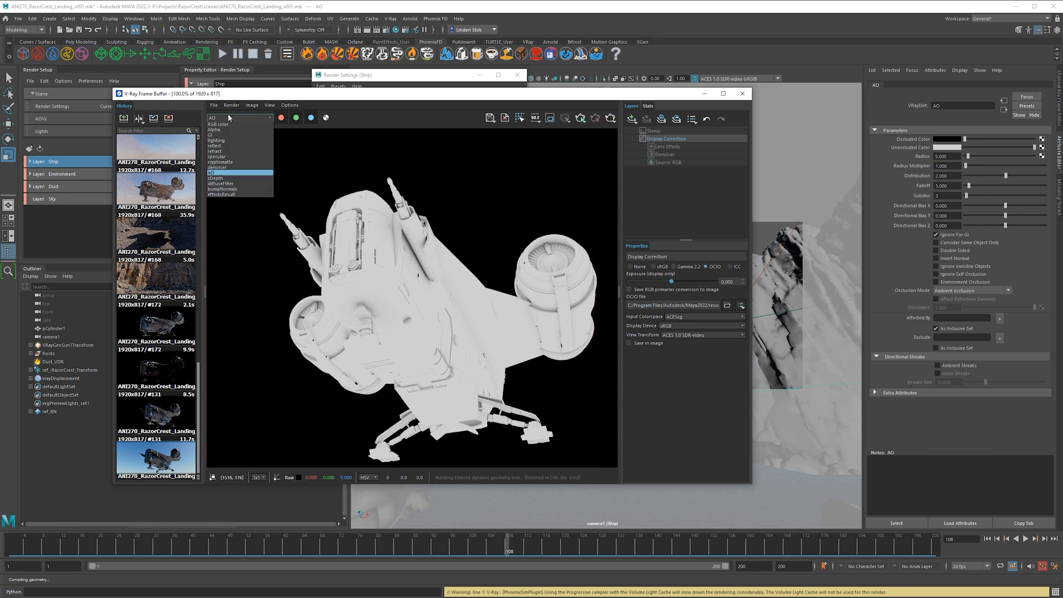
{"action": "left_click", "coordinate": [242, 178]}
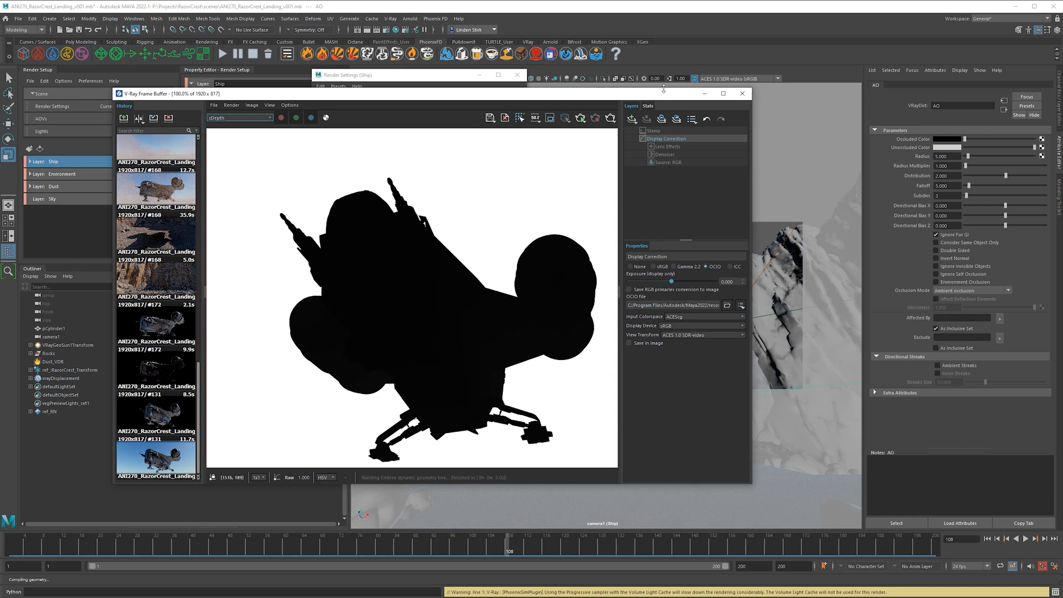
{"action": "left_click_drag", "start_coordinate": [663, 91], "coordinate": [698, 152]}
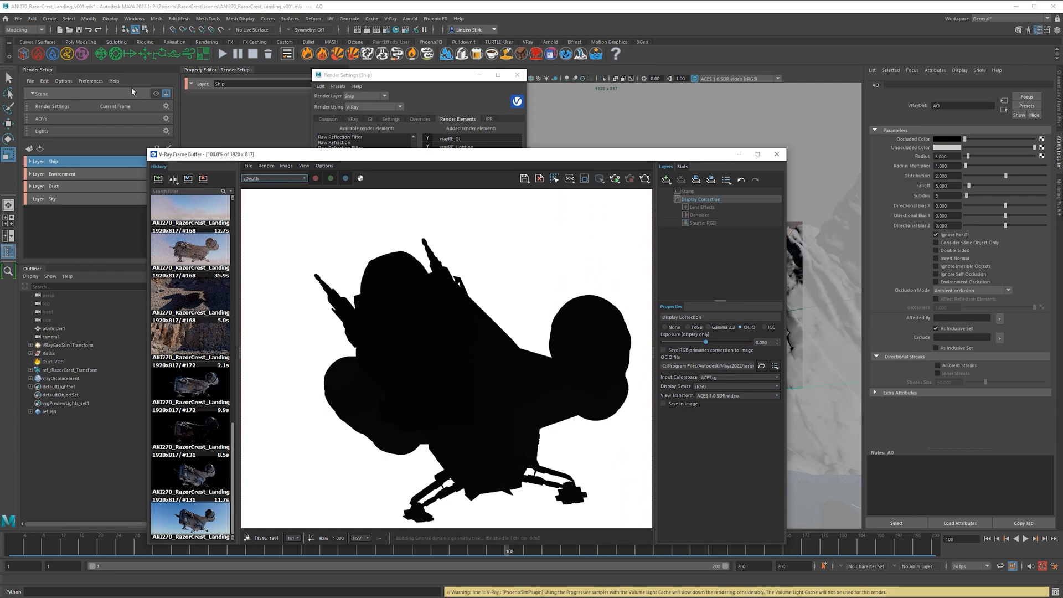
Step: Make the master scene layer active, then select and enable its Z-depth render element in the render settings
{"action": "left_click", "coordinate": [156, 94]}
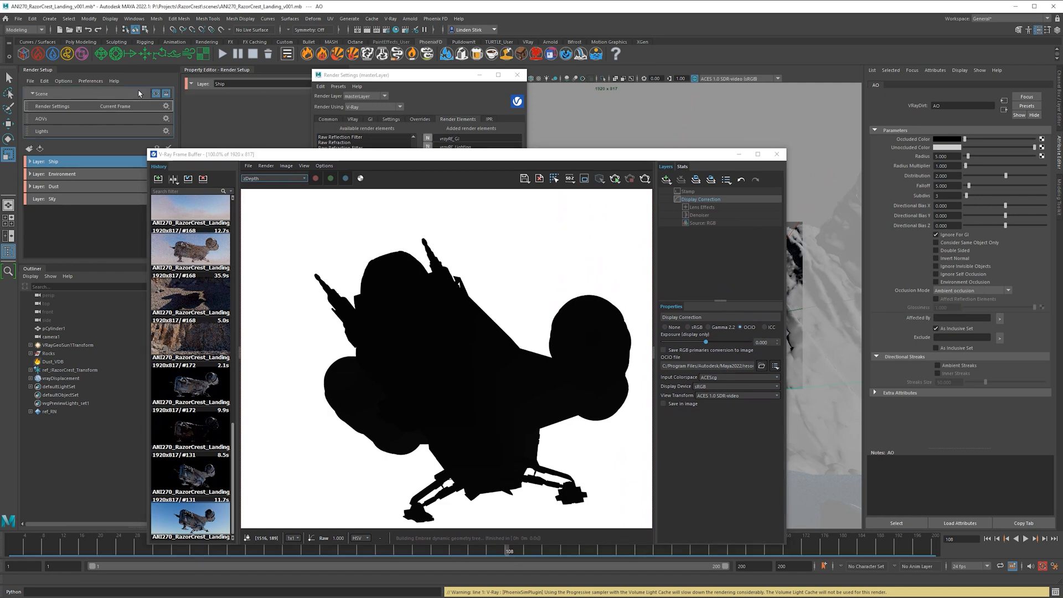
{"action": "left_click", "coordinate": [451, 96]}
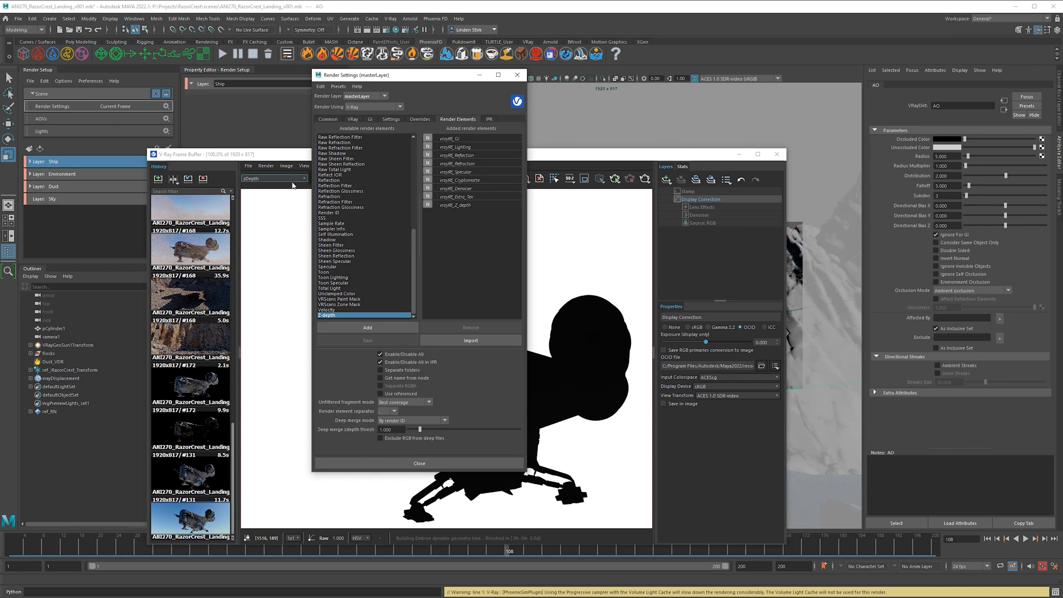
{"action": "left_click", "coordinate": [440, 205]}
{"action": "left_click", "coordinate": [428, 205]}
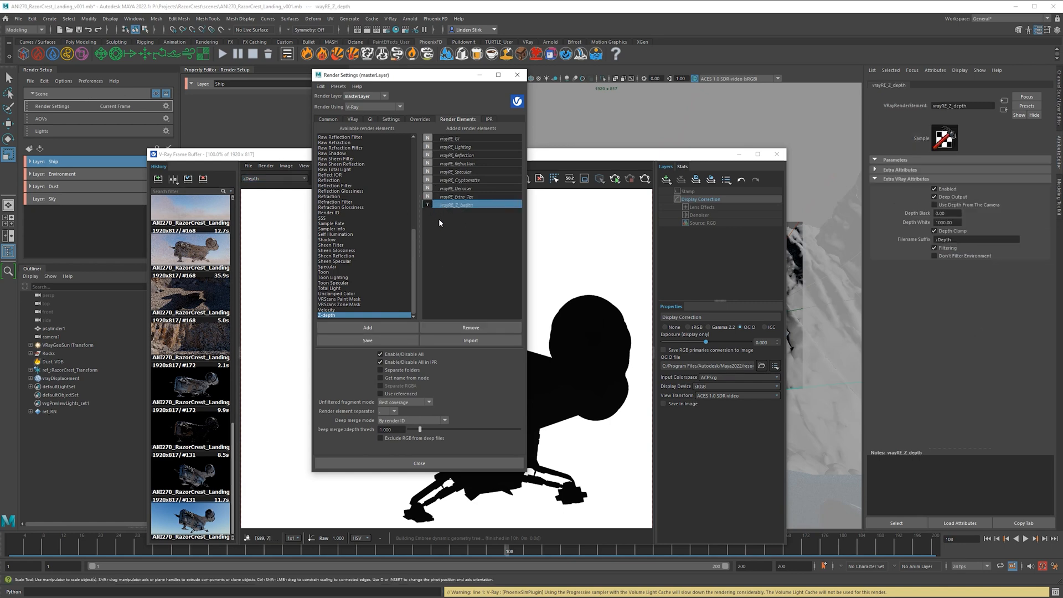
Step: Render the zDepth pass interactively for the full master layer, inspect it, and close the frame buffer and render settings
{"action": "left_click", "coordinate": [615, 179]}
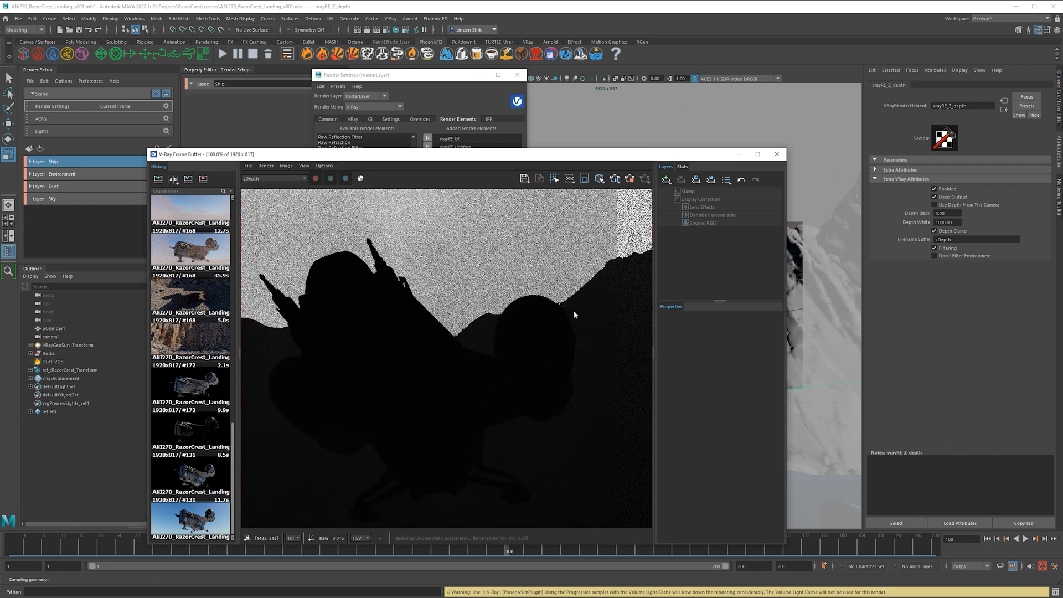
{"action": "scroll", "coordinate": [575, 314], "scroll_direction": "down", "scroll_amount": 1}
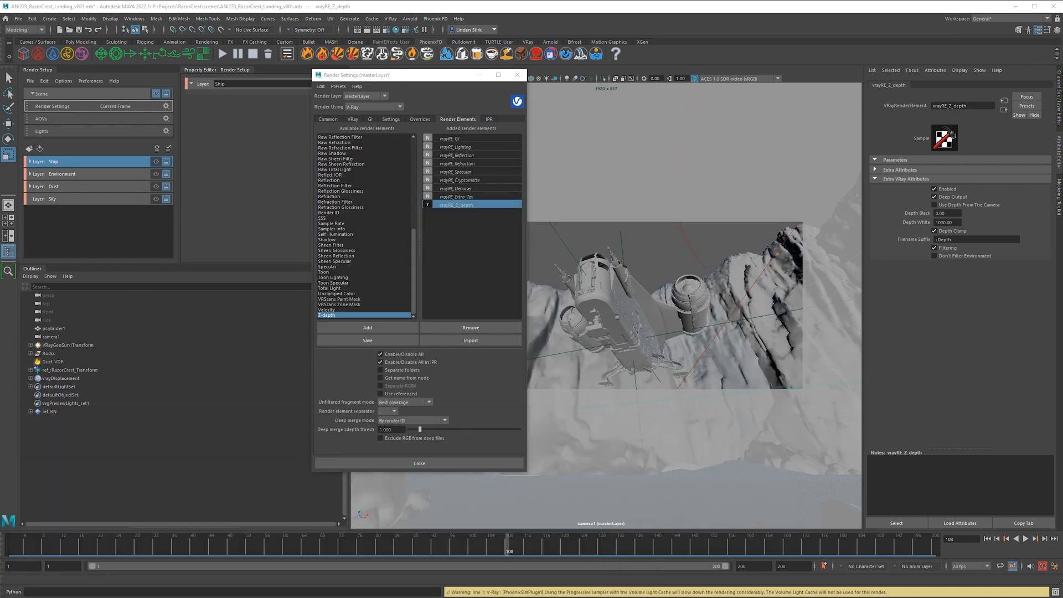
{"action": "left_click", "coordinate": [517, 75]}
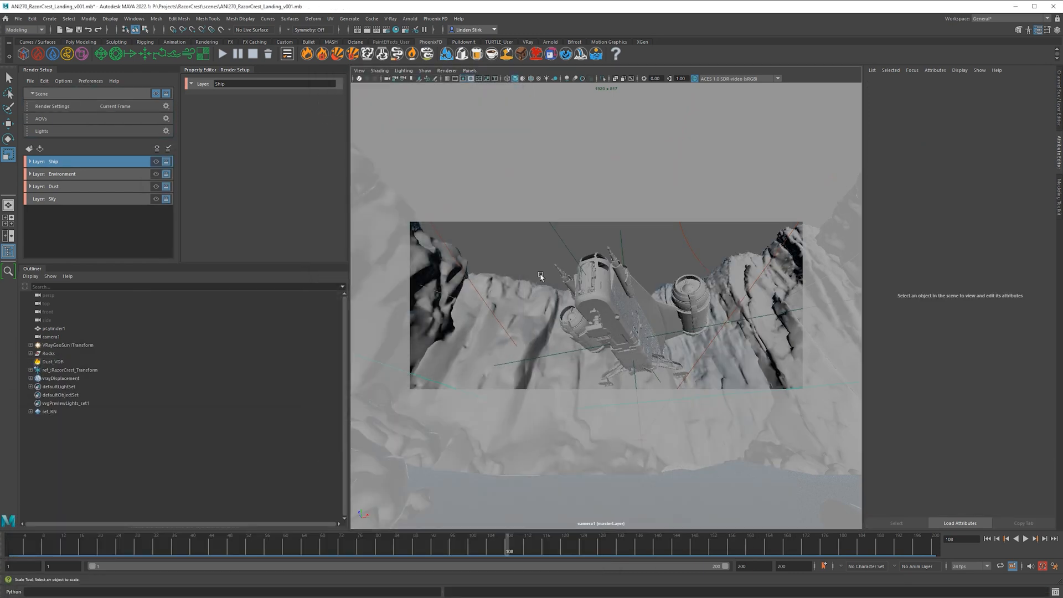
Step: Show the two-view layout and switch the perspective view to the top camera, framing the ship and canyon
{"action": "key", "text": "space"}
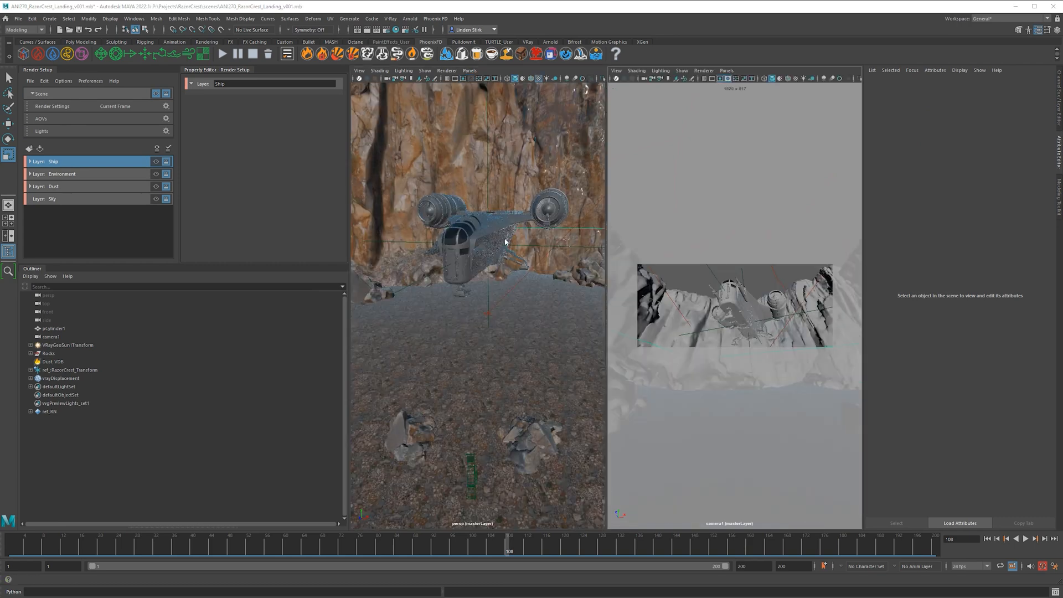
{"action": "scroll", "coordinate": [505, 242], "scroll_direction": "down", "scroll_amount": 3}
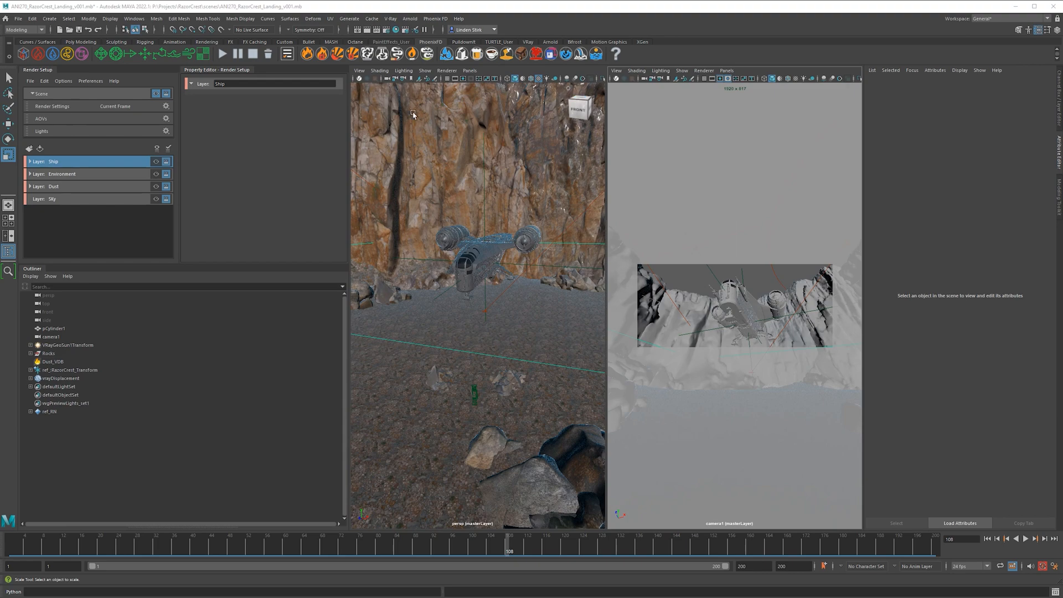
{"action": "left_click", "coordinate": [387, 78]}
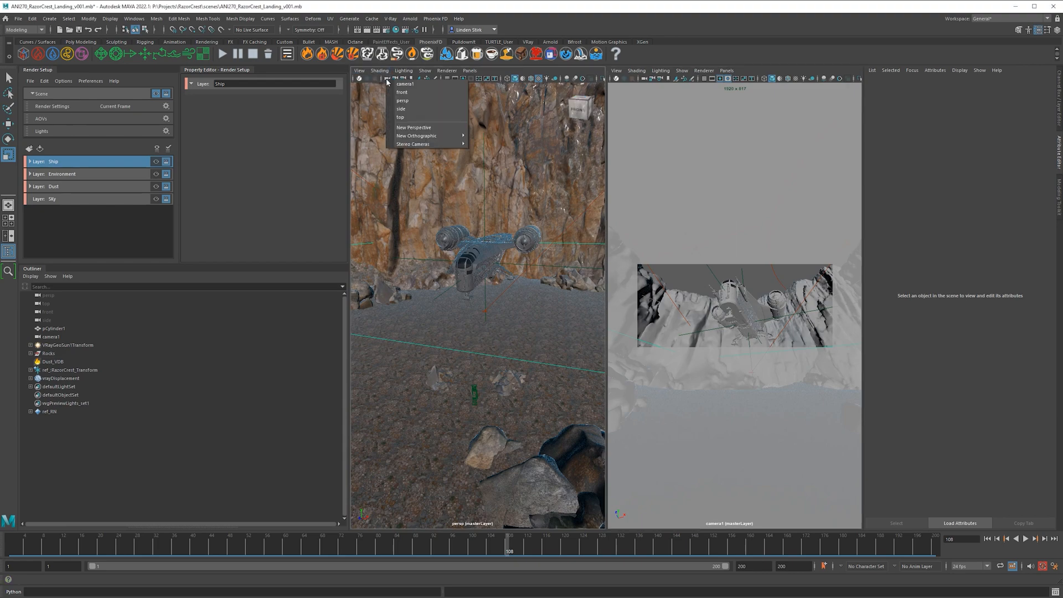
{"action": "left_click", "coordinate": [415, 121]}
{"action": "scroll", "coordinate": [436, 218], "scroll_direction": "down", "scroll_amount": 5}
{"action": "scroll", "coordinate": [453, 350], "scroll_direction": "up", "scroll_amount": 5}
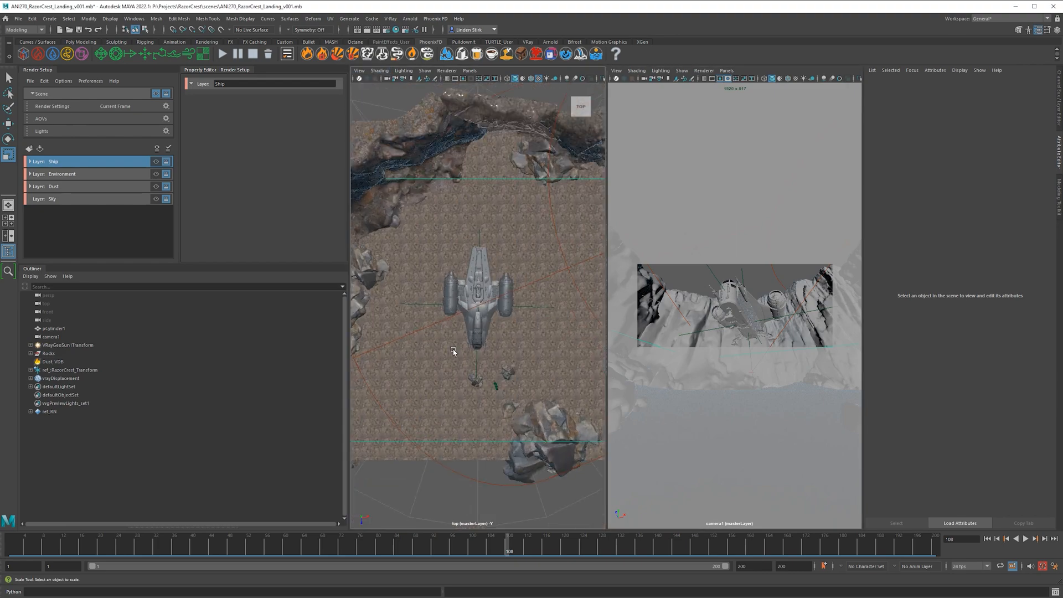
Step: Measure the distance from the render camera past the ship to behind the far canyon wall with the Distance Tool
{"action": "left_click", "coordinate": [48, 18]}
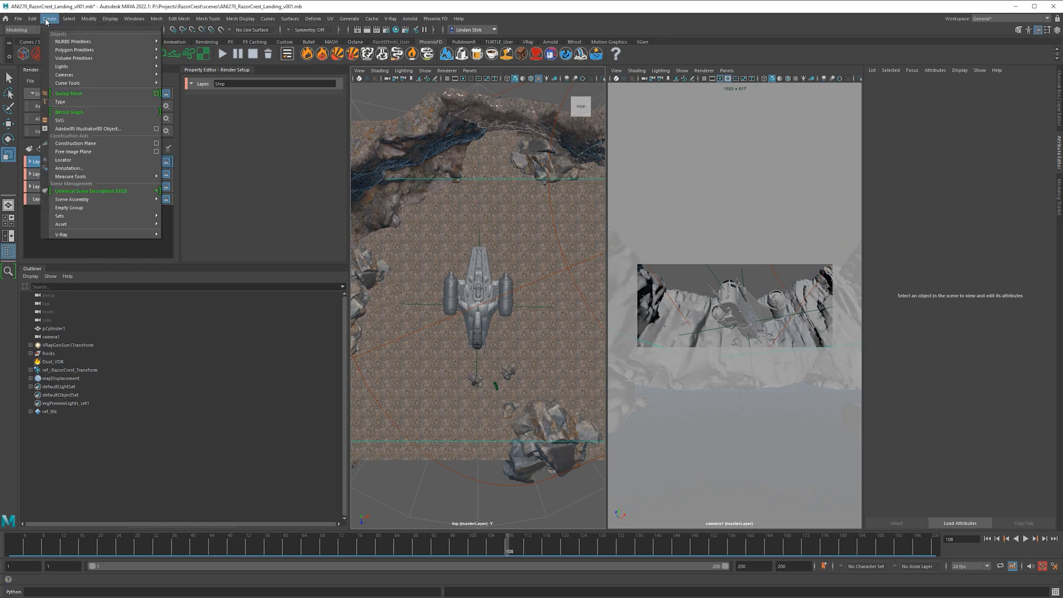
{"action": "mouse_move", "coordinate": [111, 176]}
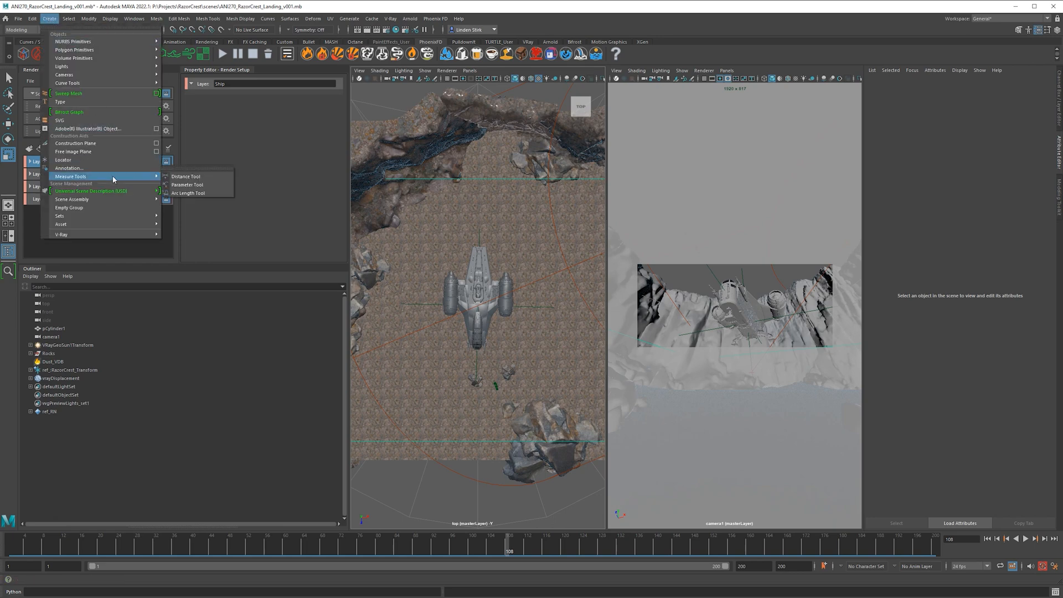
{"action": "left_click", "coordinate": [193, 178]}
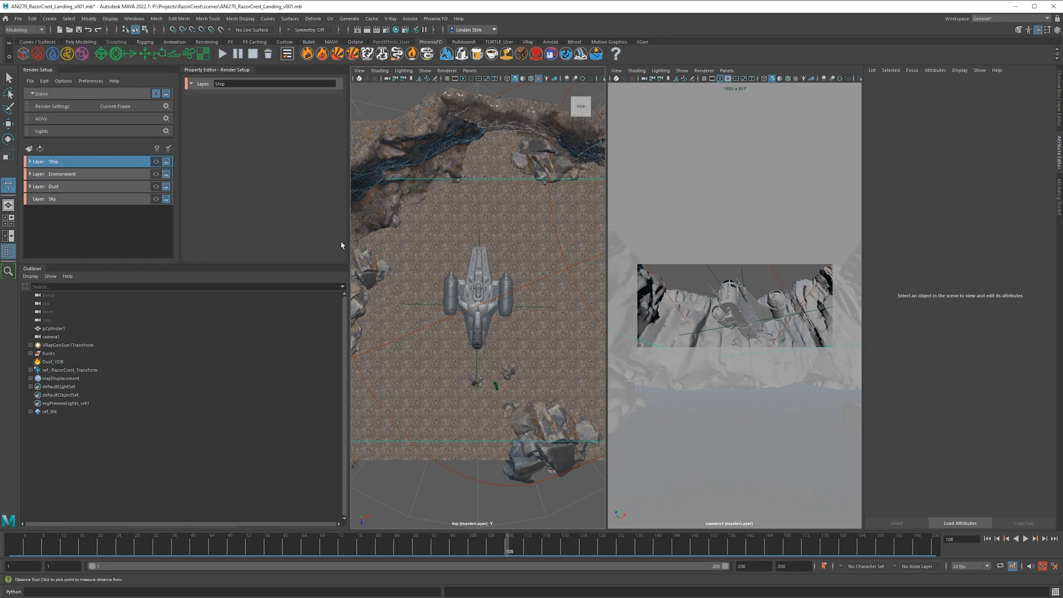
{"action": "left_click", "coordinate": [495, 386]}
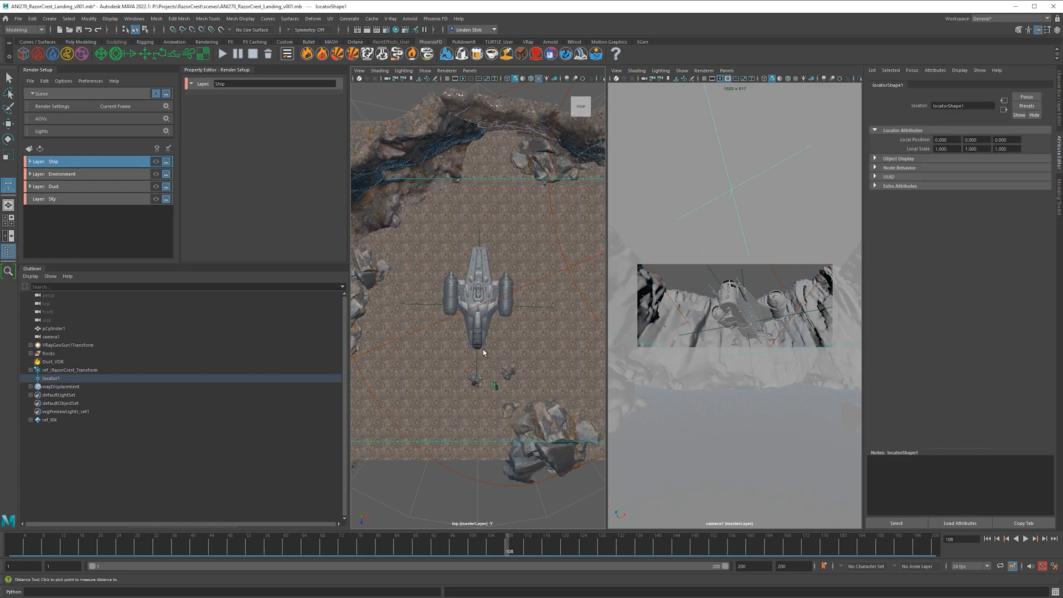
{"action": "left_click", "coordinate": [420, 93]}
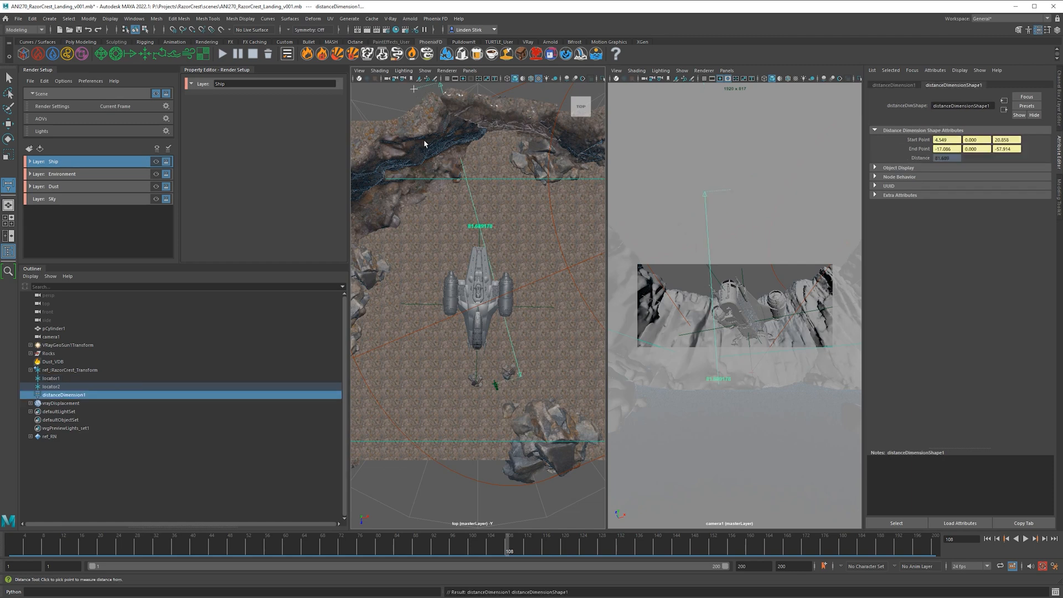
Step: Examine the distance measurement along the ship and canyon in the top view to judge the scene's depth range
{"action": "scroll", "coordinate": [424, 147], "scroll_direction": "down", "scroll_amount": 2}
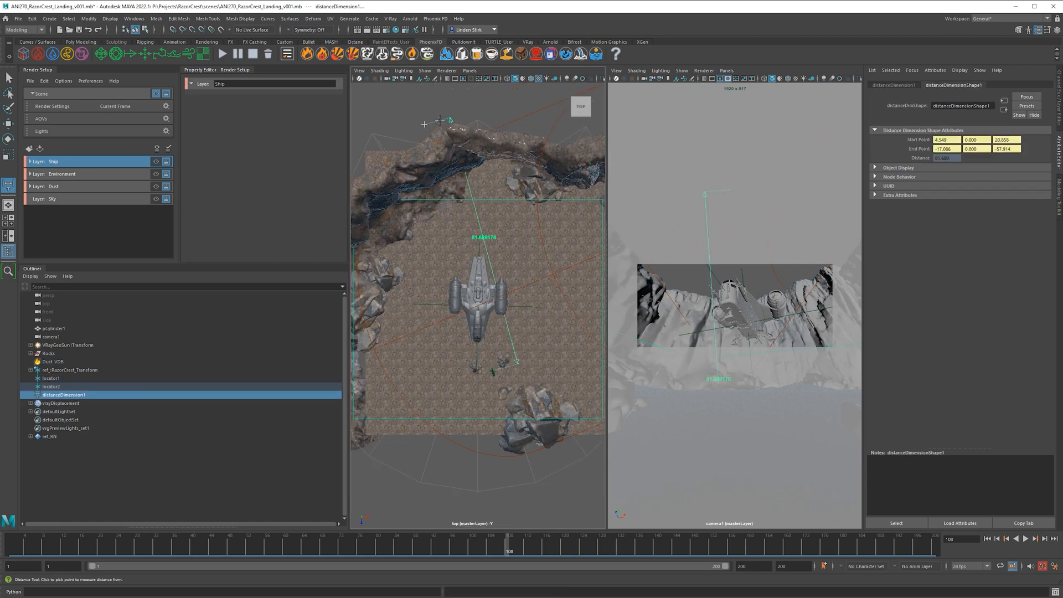
{"action": "scroll", "coordinate": [462, 199], "scroll_direction": "up", "scroll_amount": 5}
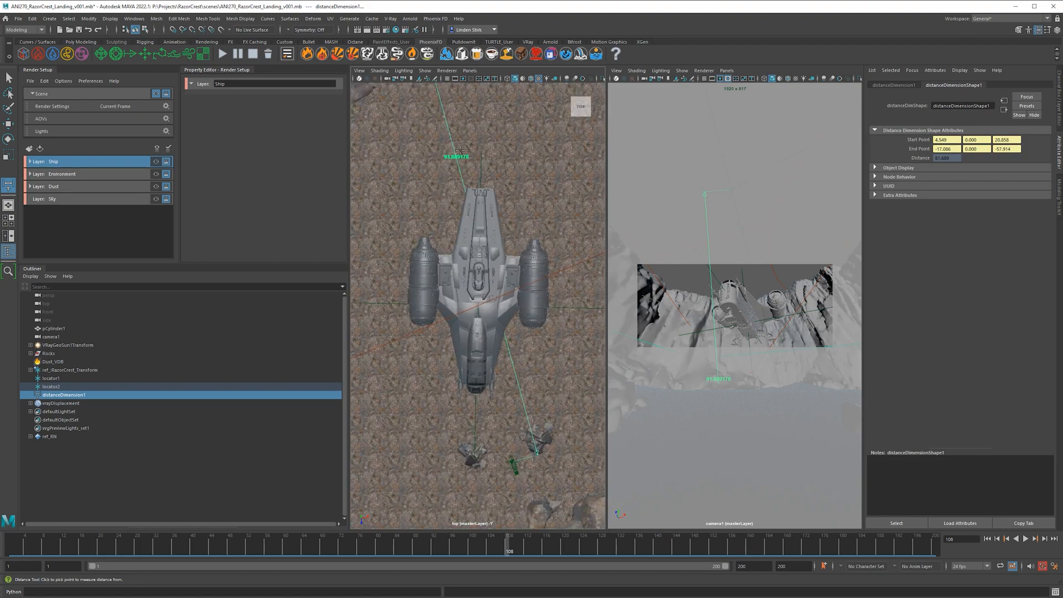
{"action": "scroll", "coordinate": [443, 150], "scroll_direction": "up", "scroll_amount": 2}
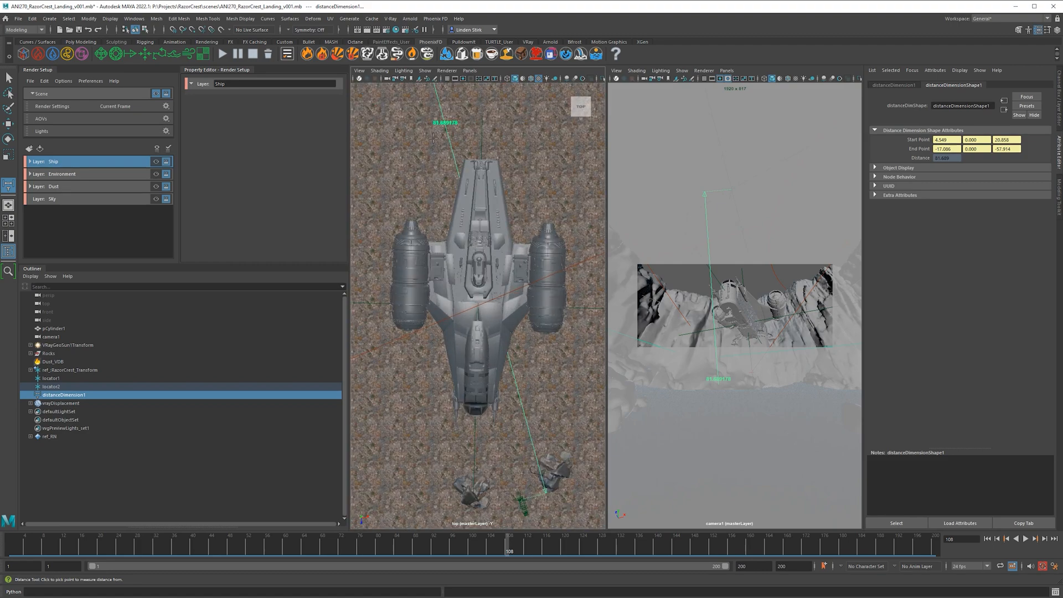
{"action": "scroll", "coordinate": [443, 166], "scroll_direction": "up", "scroll_amount": 3}
{"action": "scroll", "coordinate": [425, 139], "scroll_direction": "up", "scroll_amount": 4}
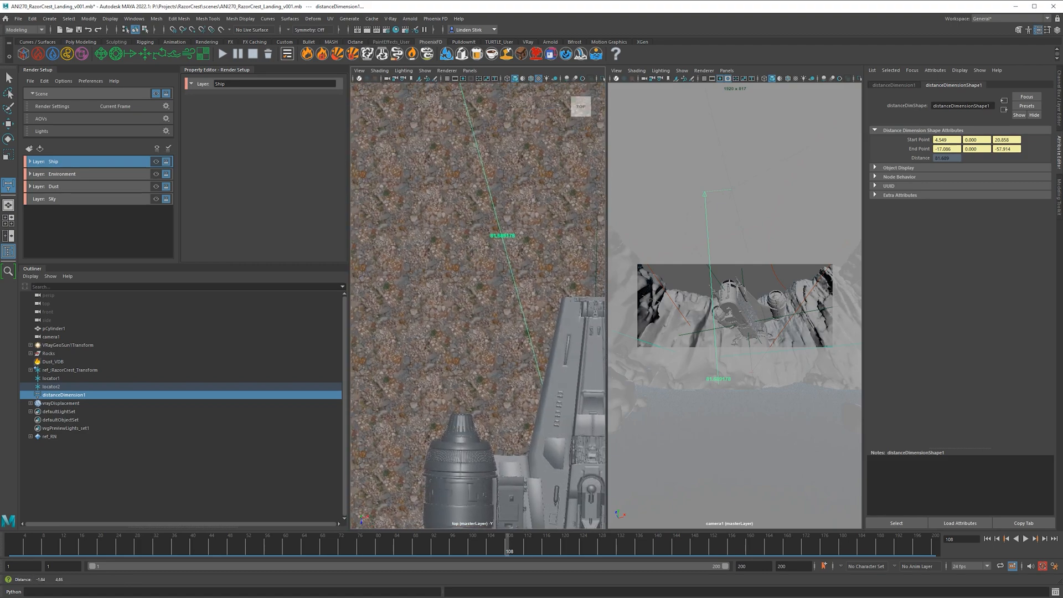
{"action": "scroll", "coordinate": [493, 194], "scroll_direction": "down", "scroll_amount": 4}
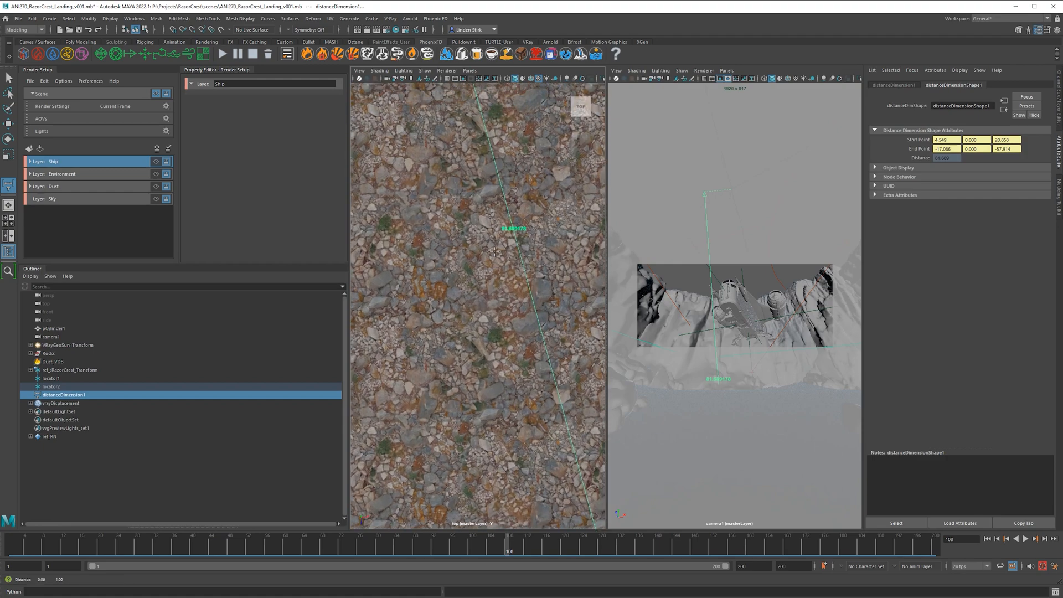
{"action": "scroll", "coordinate": [526, 216], "scroll_direction": "down", "scroll_amount": 5}
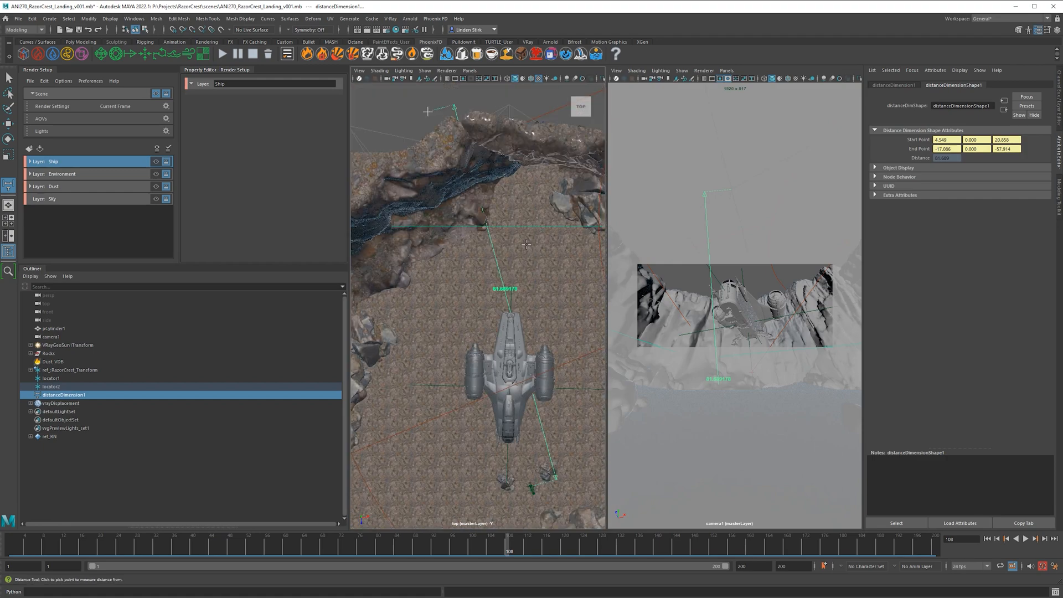
{"action": "scroll", "coordinate": [499, 219], "scroll_direction": "up", "scroll_amount": 2}
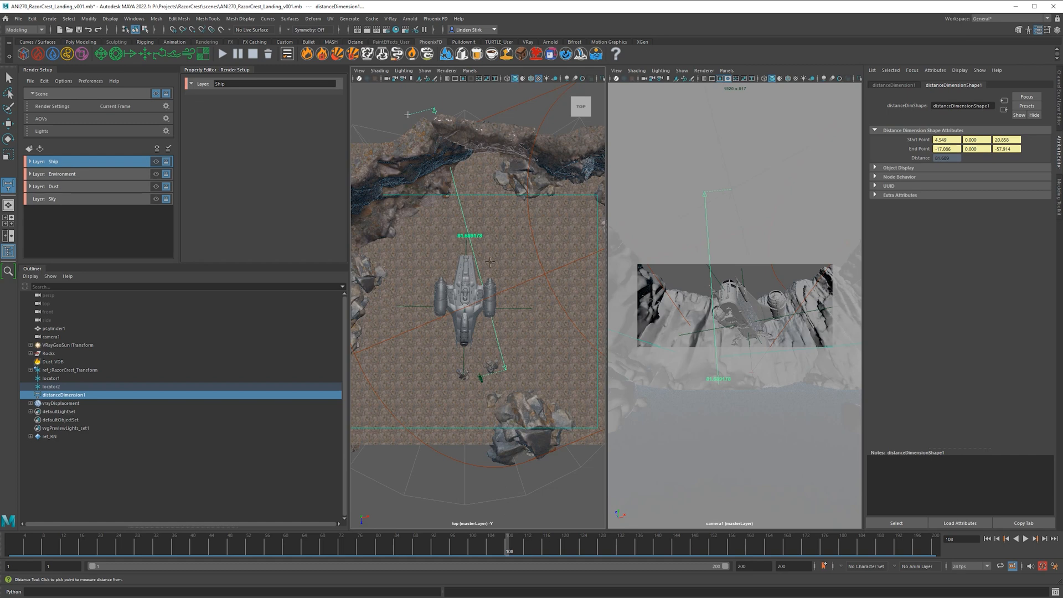
{"action": "right_click_drag", "start_coordinate": [508, 244], "coordinate": [524, 222]}
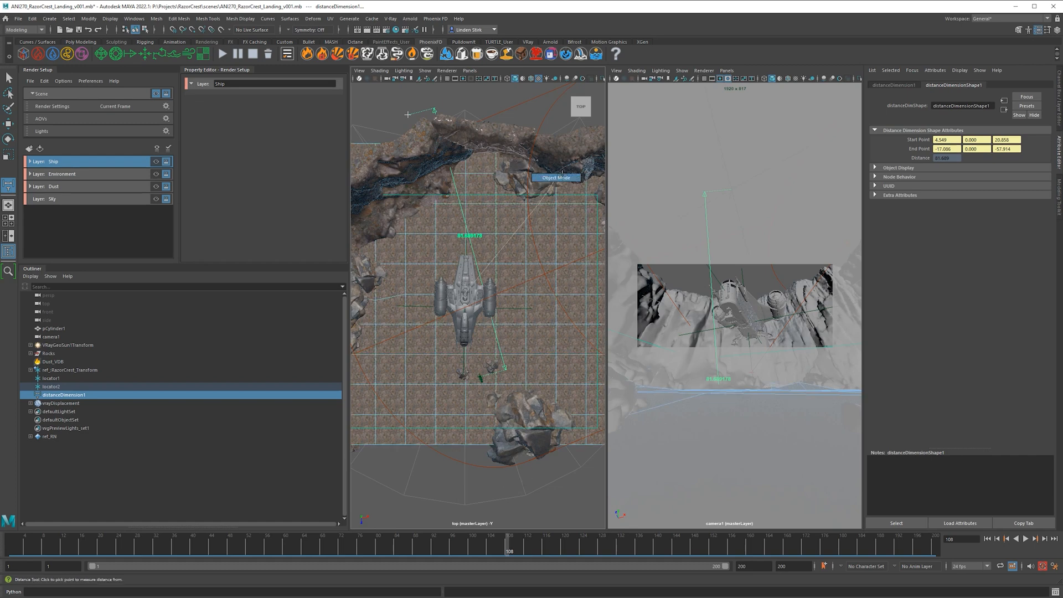
Step: Reopen the render settings, select the Z-depth render element and set its Depth White to 100
{"action": "left_click", "coordinate": [382, 53]}
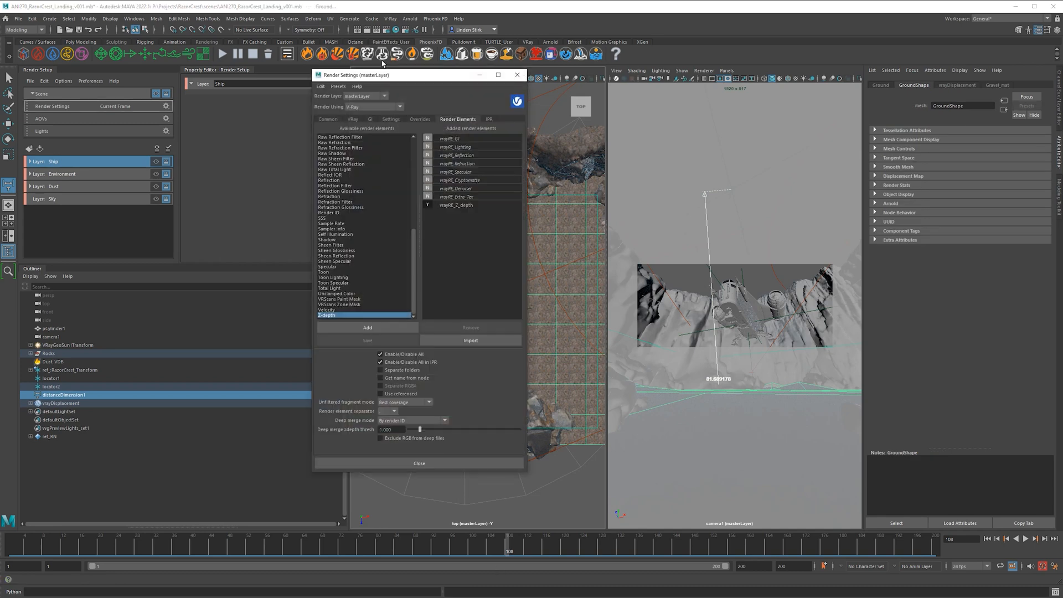
{"action": "left_click", "coordinate": [466, 205]}
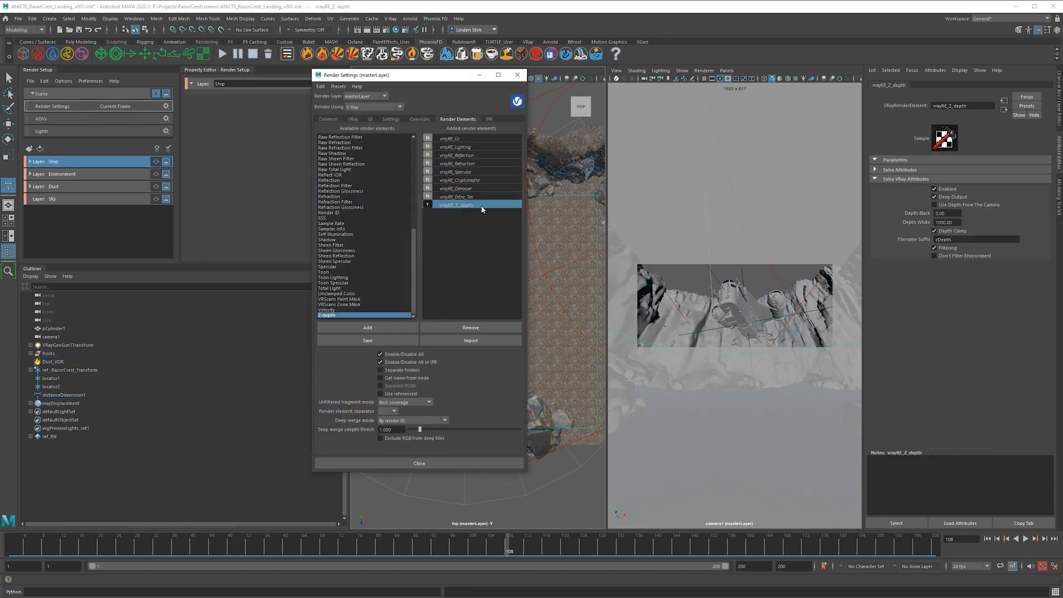
{"action": "left_click", "coordinate": [945, 222]}
{"action": "left_click_drag", "start_coordinate": [952, 222], "coordinate": [937, 223]}
{"action": "double_click", "coordinate": [948, 222]}
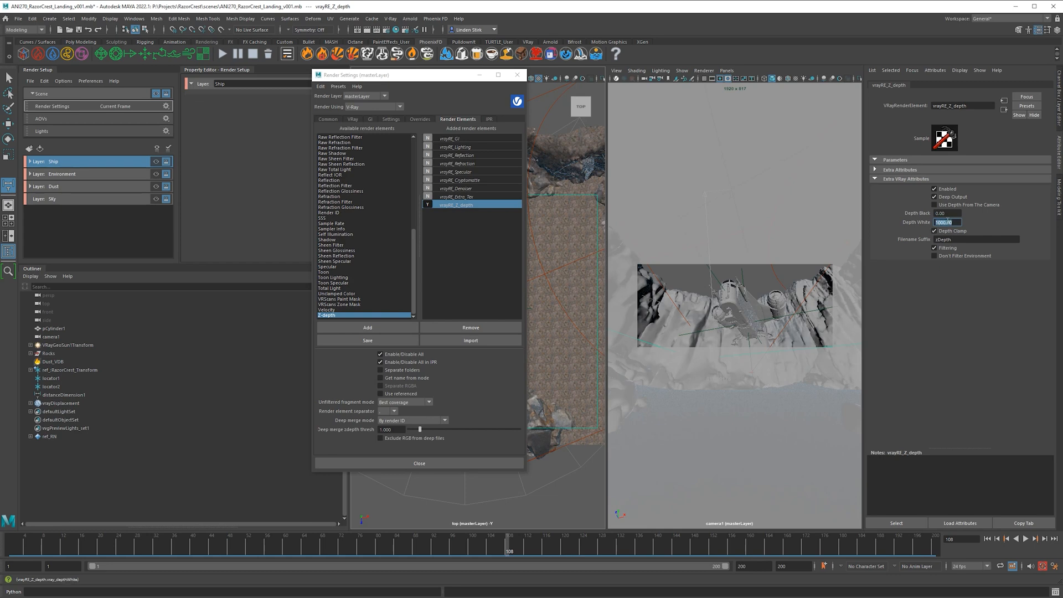
{"action": "type", "text": "100"}
{"action": "key", "text": "Return"}
Step: Bring back the frame buffer with the zDepth pass rendering and inspect the depth gradient on the ship up close
{"action": "left_click_drag", "start_coordinate": [543, 597], "coordinate": [559, 73]}
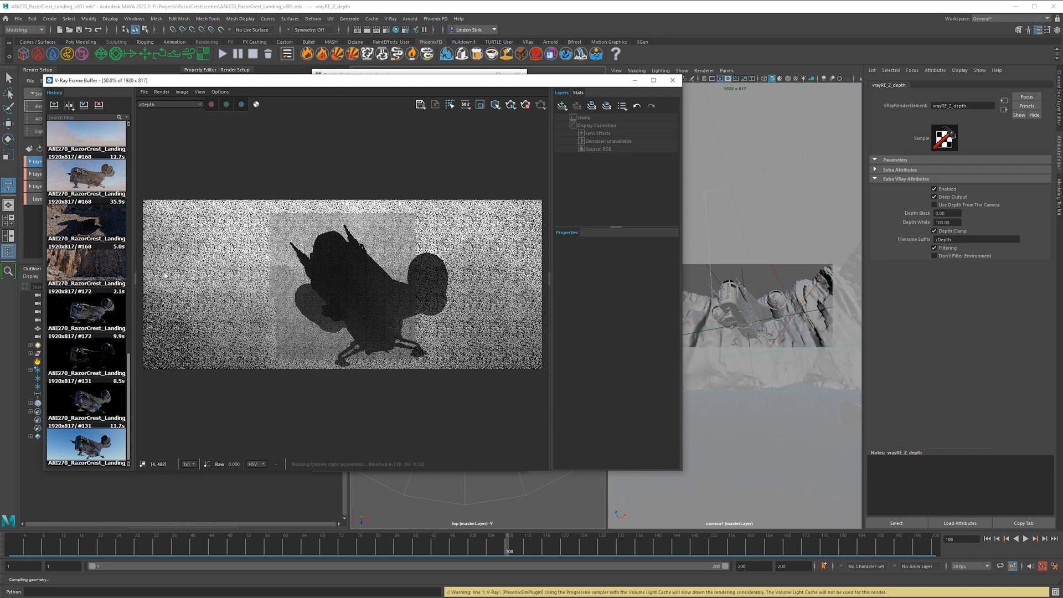
{"action": "scroll", "coordinate": [346, 305], "scroll_direction": "up", "scroll_amount": 2}
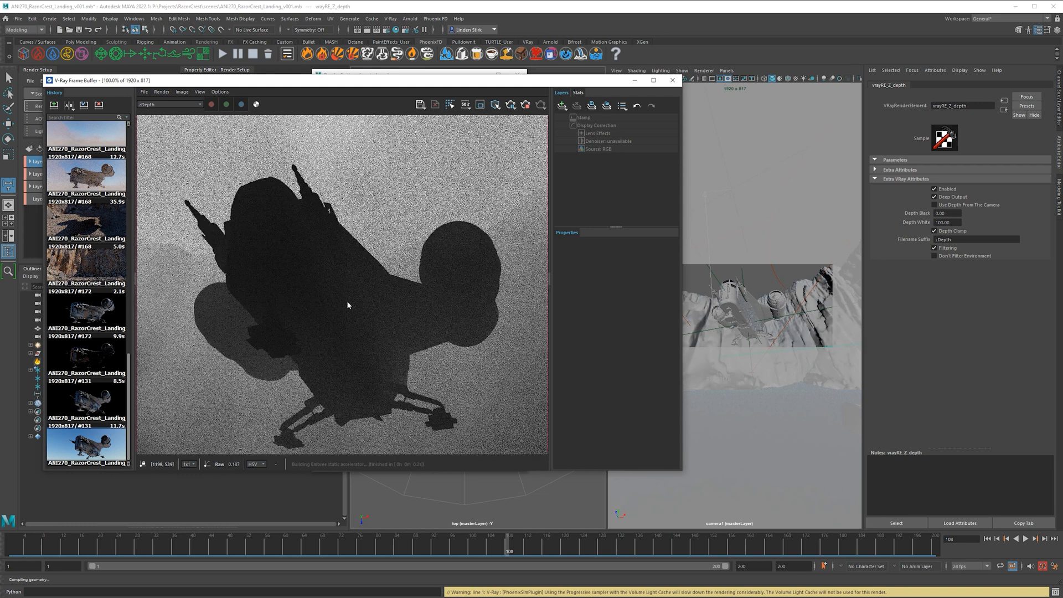
{"action": "scroll", "coordinate": [264, 325], "scroll_direction": "up", "scroll_amount": 2}
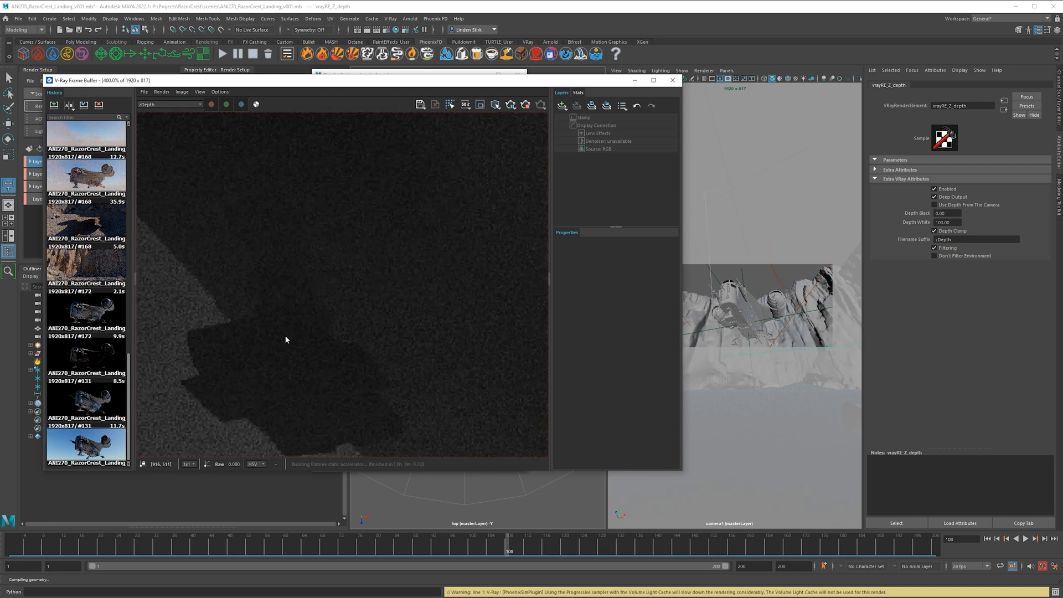
{"action": "scroll", "coordinate": [297, 364], "scroll_direction": "down", "scroll_amount": 3}
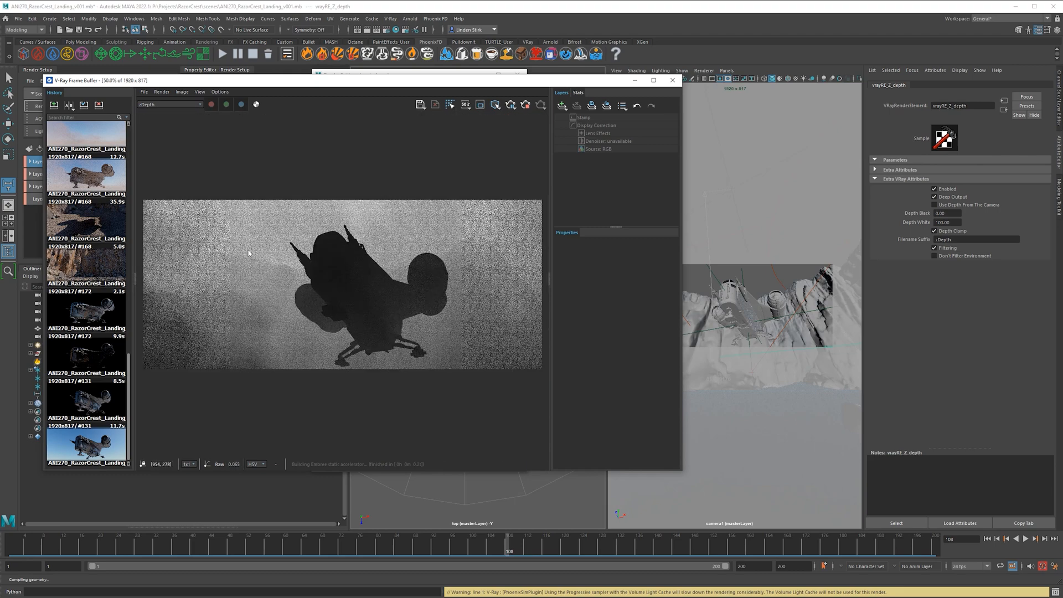
{"action": "scroll", "coordinate": [237, 240], "scroll_direction": "up", "scroll_amount": 1}
{"action": "scroll", "coordinate": [286, 247], "scroll_direction": "up", "scroll_amount": 1}
{"action": "scroll", "coordinate": [286, 247], "scroll_direction": "down", "scroll_amount": 1}
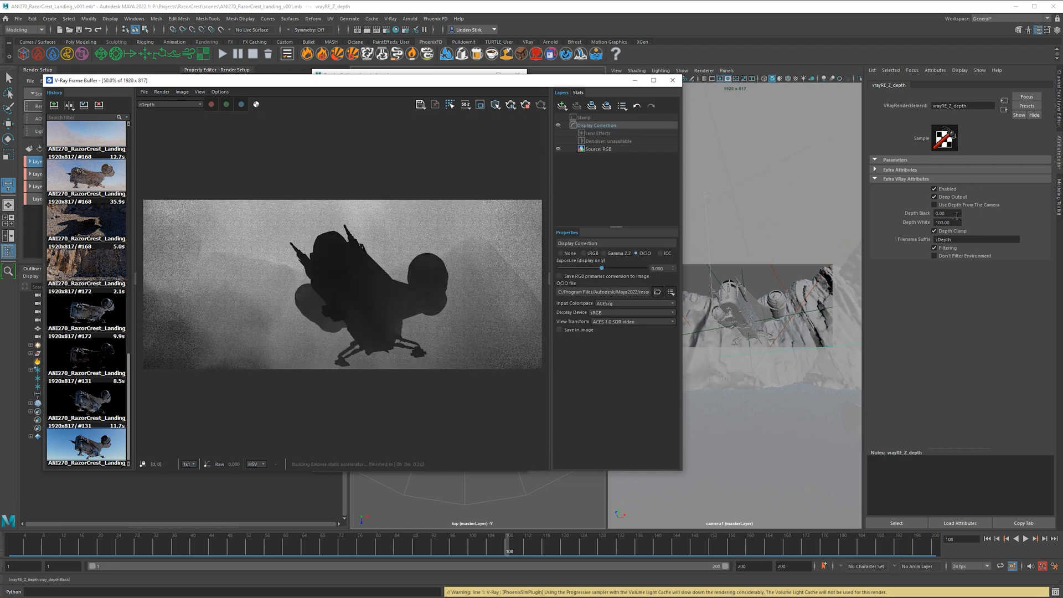
Step: Set the Z-depth element's Depth Black to 20 and restart the interactive render
{"action": "left_click_drag", "start_coordinate": [955, 213], "coordinate": [927, 213]}
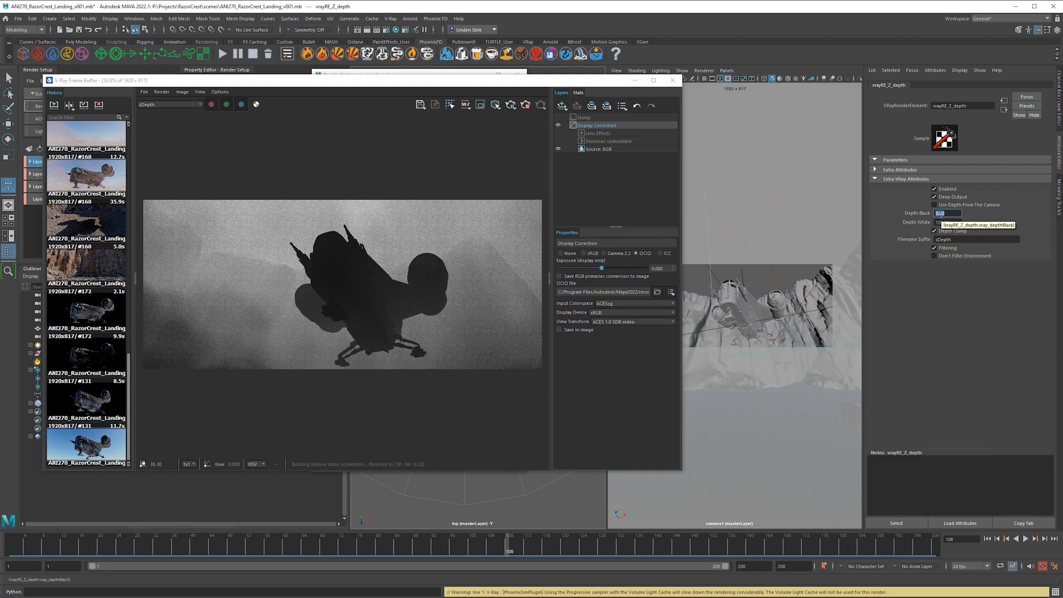
{"action": "type", "text": "20"}
{"action": "key", "text": "Return"}
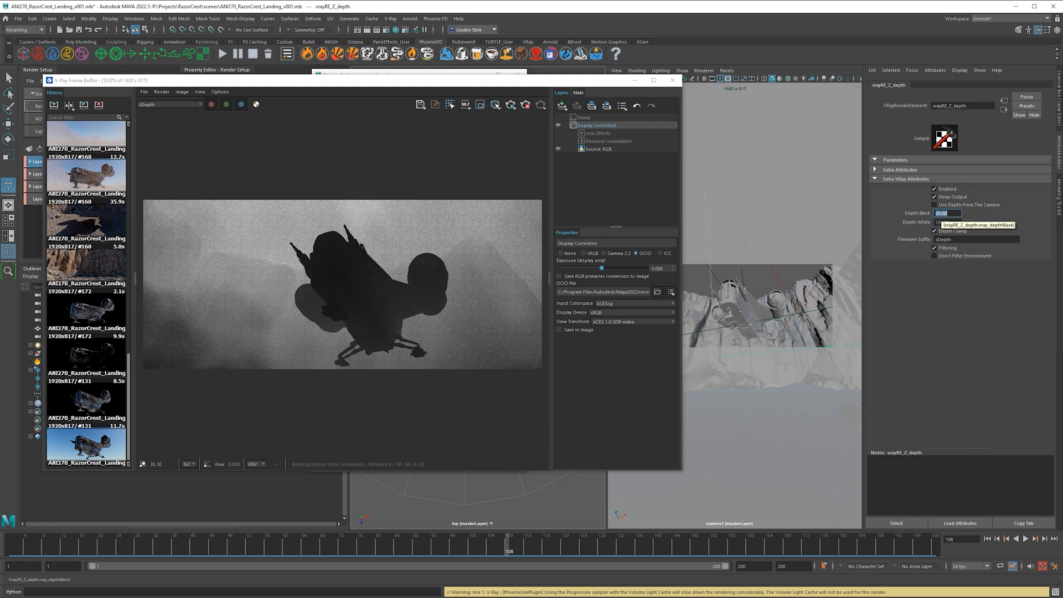
{"action": "left_click", "coordinate": [526, 104]}
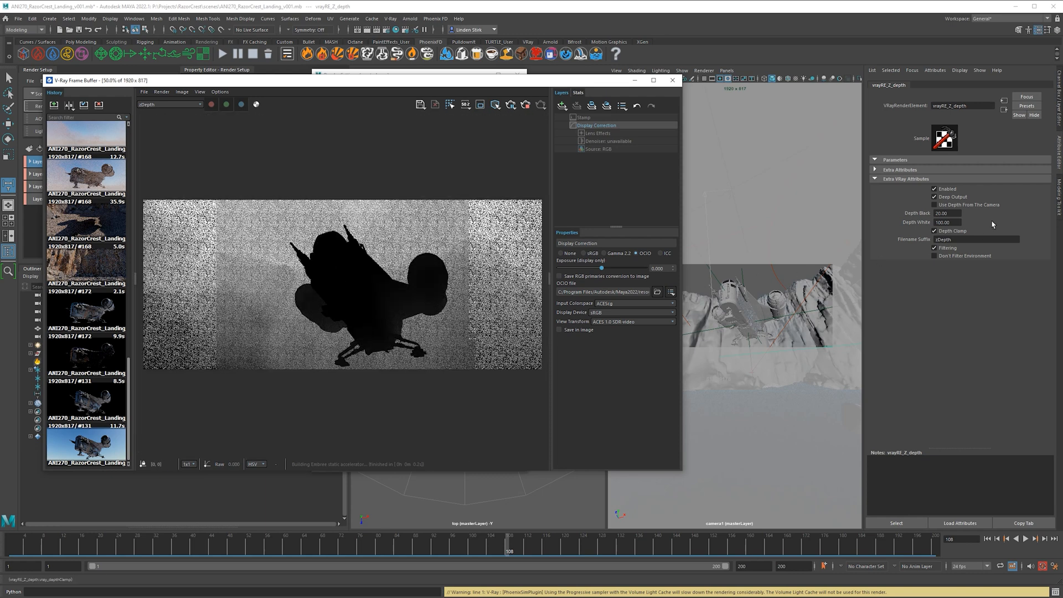
Step: Set the Z-depth element's Depth Black to 0 and Depth White to 90, and render interactively again
{"action": "left_click", "coordinate": [946, 213]}
{"action": "type", "text": "0"}
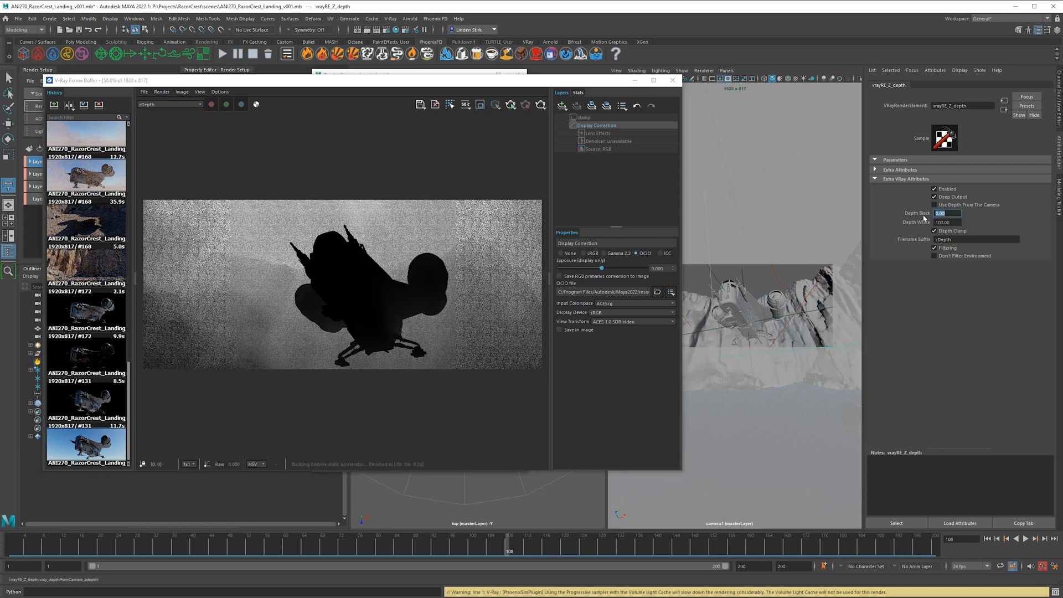
{"action": "left_click", "coordinate": [949, 221]}
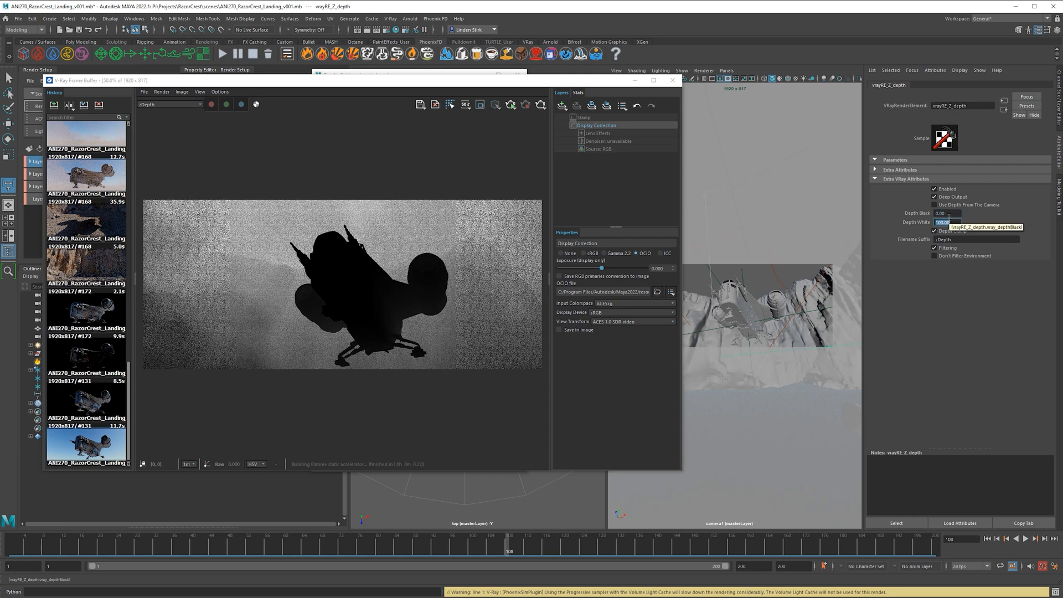
{"action": "type", "text": "90"}
{"action": "key", "text": "Return"}
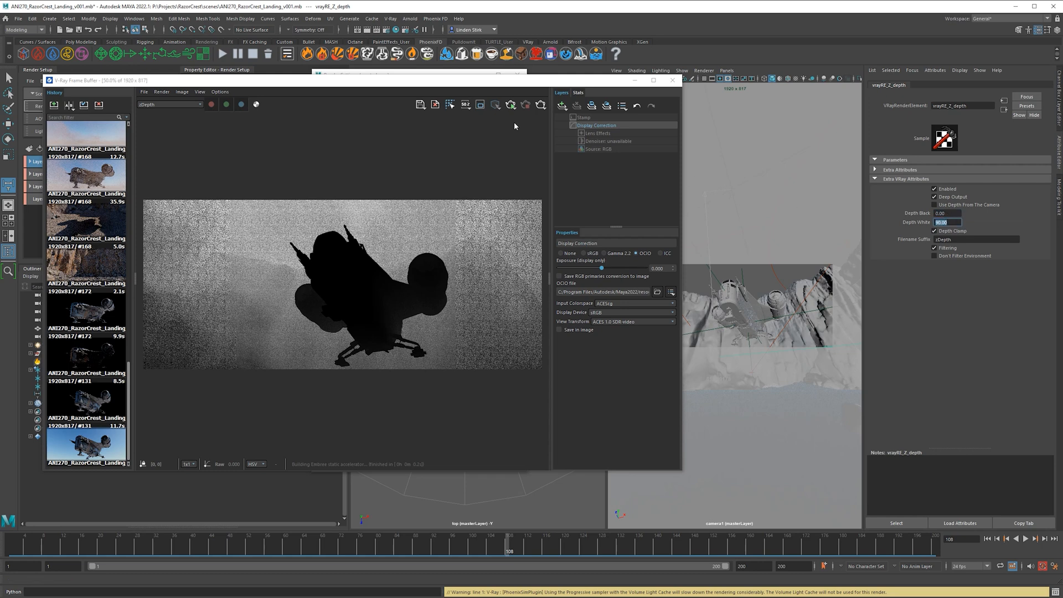
{"action": "left_click", "coordinate": [510, 105]}
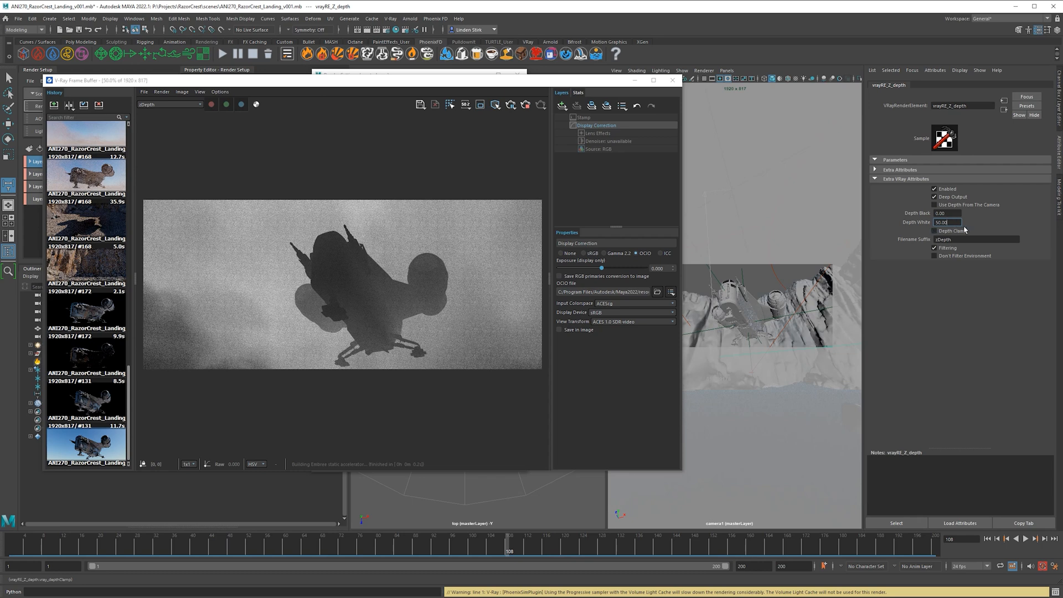
Step: Set the Z-depth element's Depth White to 85 and restart the interactive render
{"action": "left_click", "coordinate": [960, 213]}
{"action": "left_click", "coordinate": [946, 220]}
{"action": "type", "text": "85"}
{"action": "key", "text": "Return"}
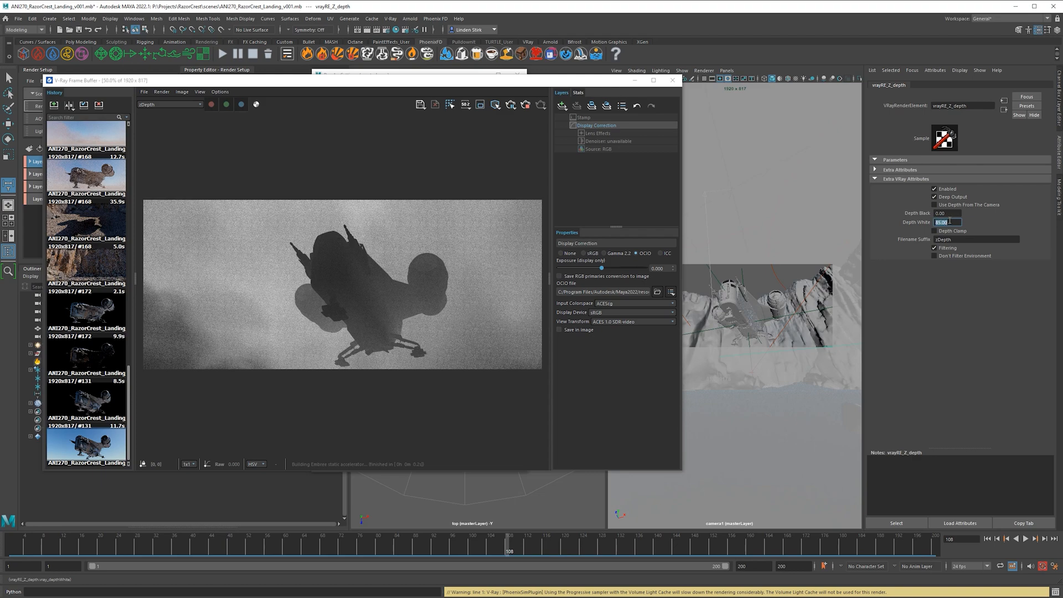
{"action": "left_click", "coordinate": [510, 107]}
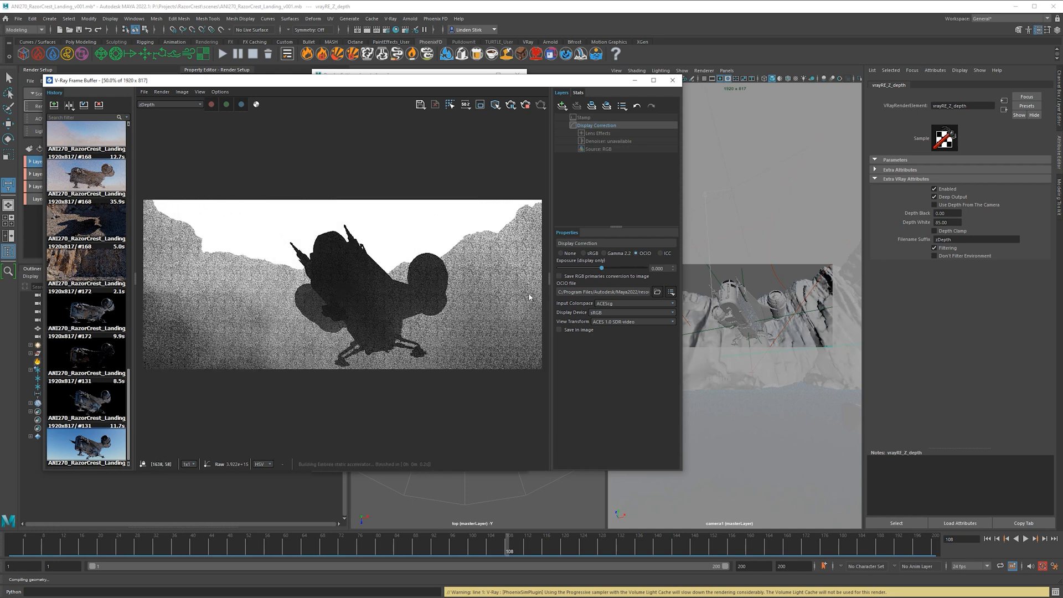
Step: Examine the depth gradient across the ship, its landing gear and the canyon walls up close, and minimize the frame buffer
{"action": "scroll", "coordinate": [442, 192], "scroll_direction": "up", "scroll_amount": 2}
{"action": "middle_click_drag", "start_coordinate": [442, 190], "coordinate": [494, 188]}
{"action": "scroll", "coordinate": [347, 260], "scroll_direction": "up", "scroll_amount": 2}
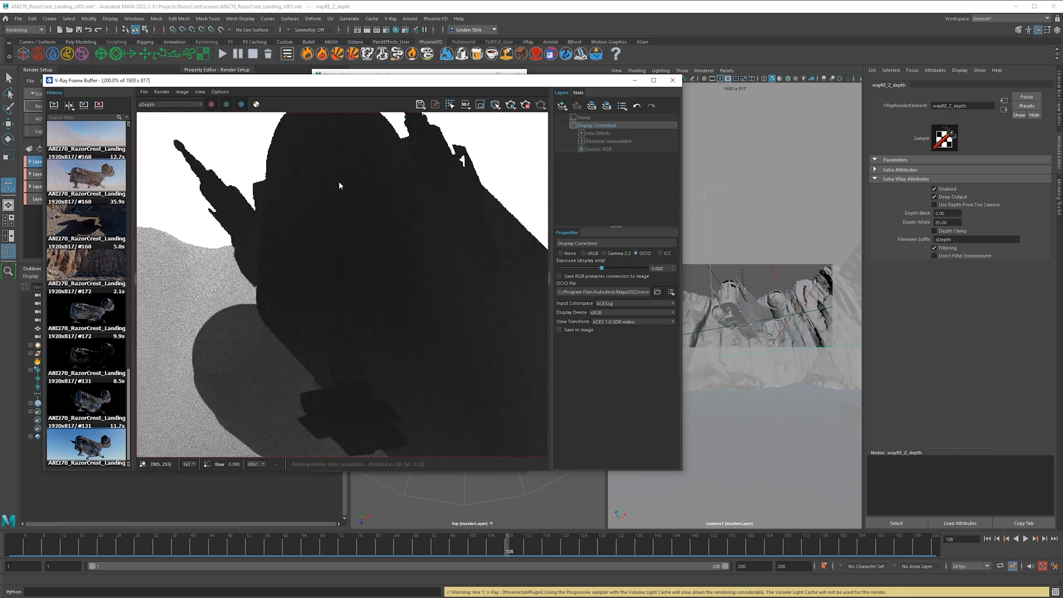
{"action": "middle_click_drag", "start_coordinate": [338, 181], "coordinate": [484, 229]}
{"action": "scroll", "coordinate": [326, 221], "scroll_direction": "down", "scroll_amount": 2}
{"action": "scroll", "coordinate": [347, 221], "scroll_direction": "up", "scroll_amount": 2}
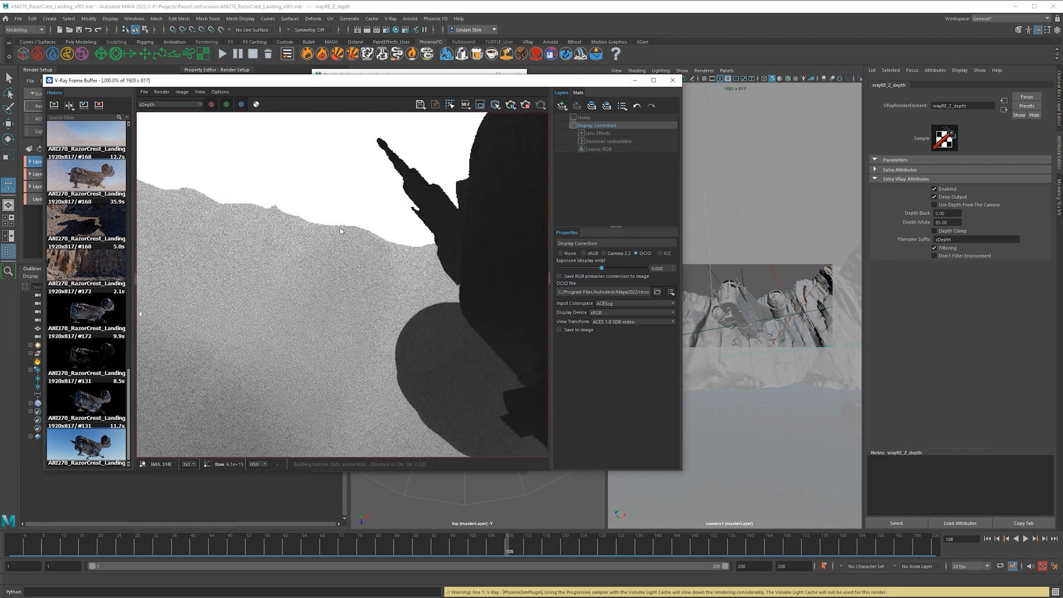
{"action": "scroll", "coordinate": [414, 248], "scroll_direction": "down", "scroll_amount": 4}
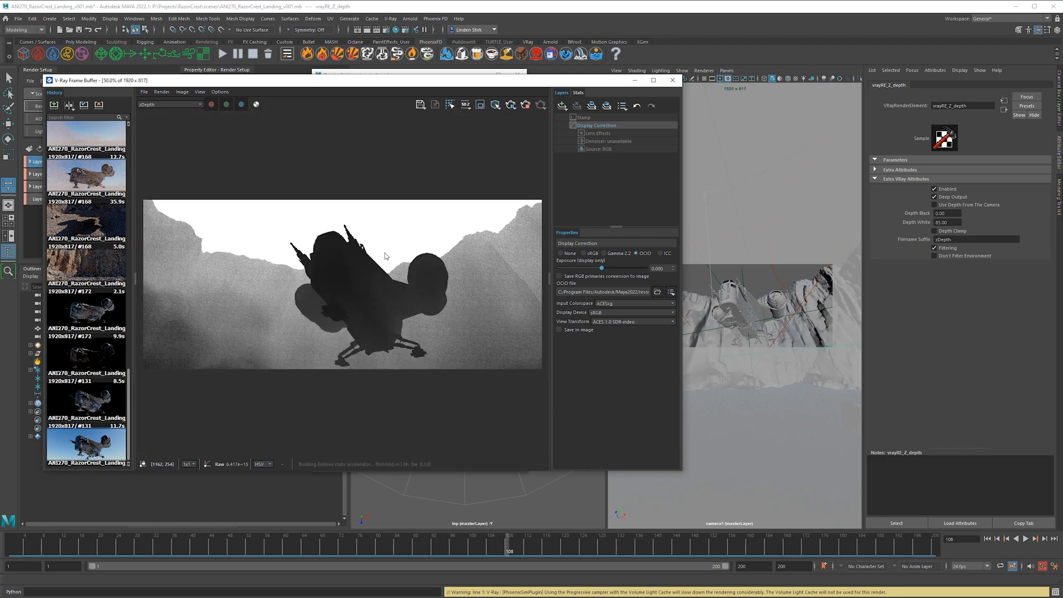
{"action": "scroll", "coordinate": [386, 256], "scroll_direction": "up", "scroll_amount": 2}
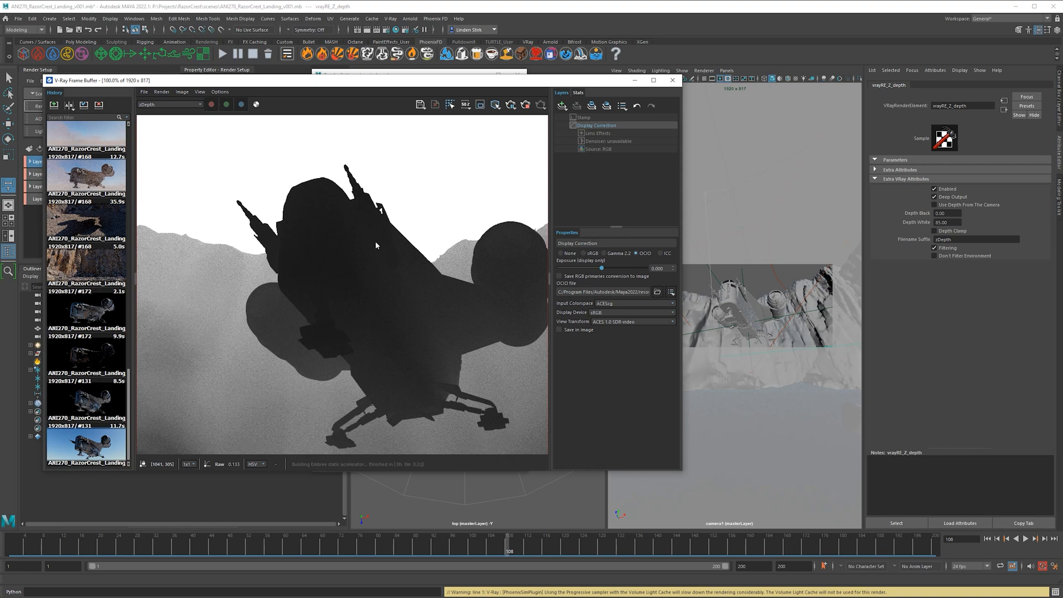
{"action": "middle_click_drag", "start_coordinate": [390, 242], "coordinate": [294, 192]}
{"action": "scroll", "coordinate": [335, 403], "scroll_direction": "up", "scroll_amount": 1}
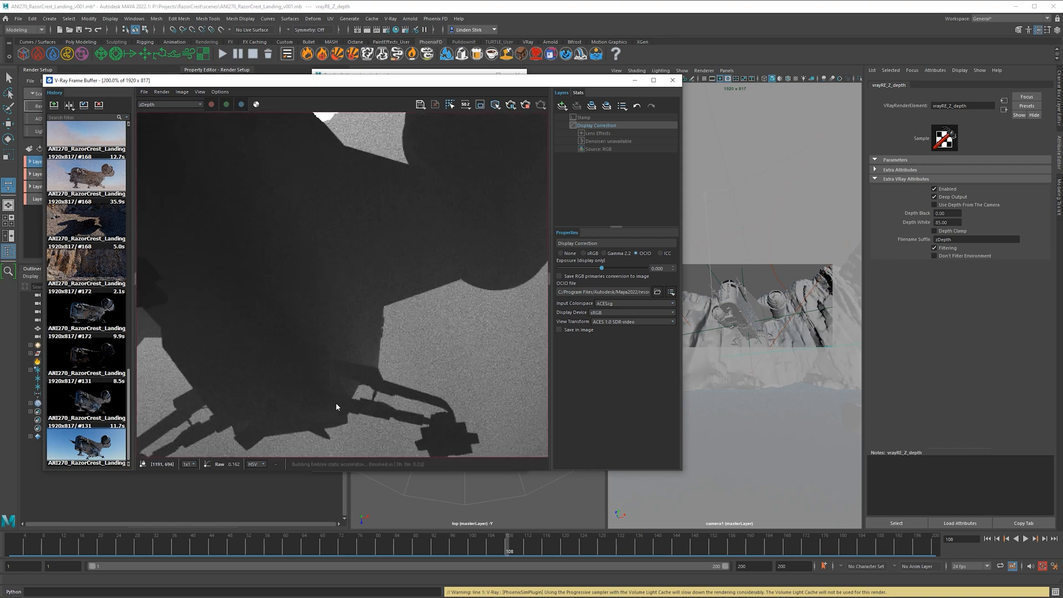
{"action": "middle_click_drag", "start_coordinate": [345, 383], "coordinate": [435, 268]}
{"action": "scroll", "coordinate": [435, 267], "scroll_direction": "down", "scroll_amount": 1}
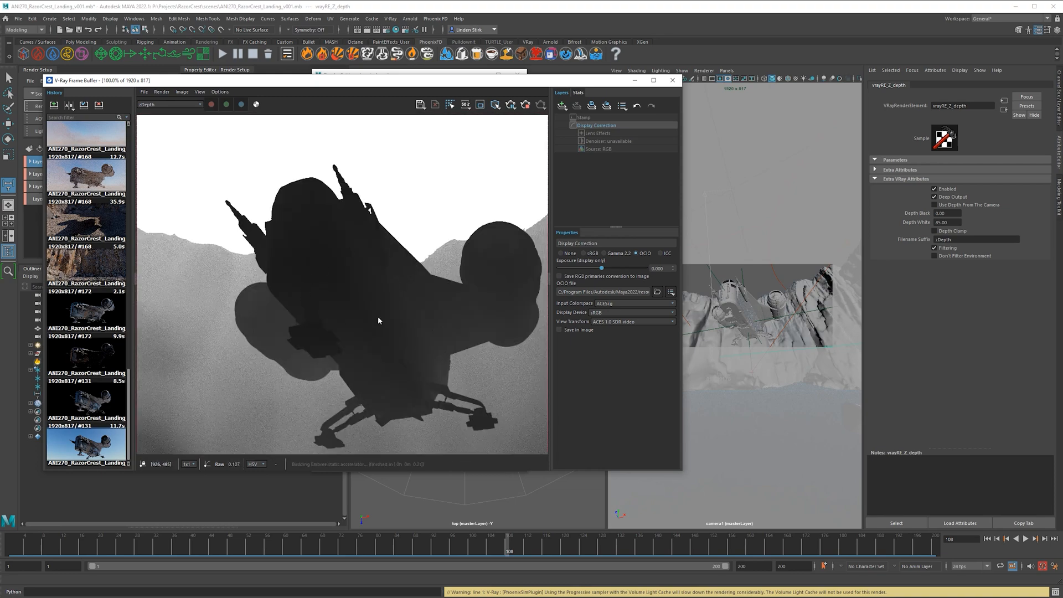
{"action": "scroll", "coordinate": [445, 301], "scroll_direction": "down", "scroll_amount": 1}
{"action": "scroll", "coordinate": [417, 284], "scroll_direction": "up", "scroll_amount": 1}
{"action": "scroll", "coordinate": [505, 235], "scroll_direction": "down", "scroll_amount": 1}
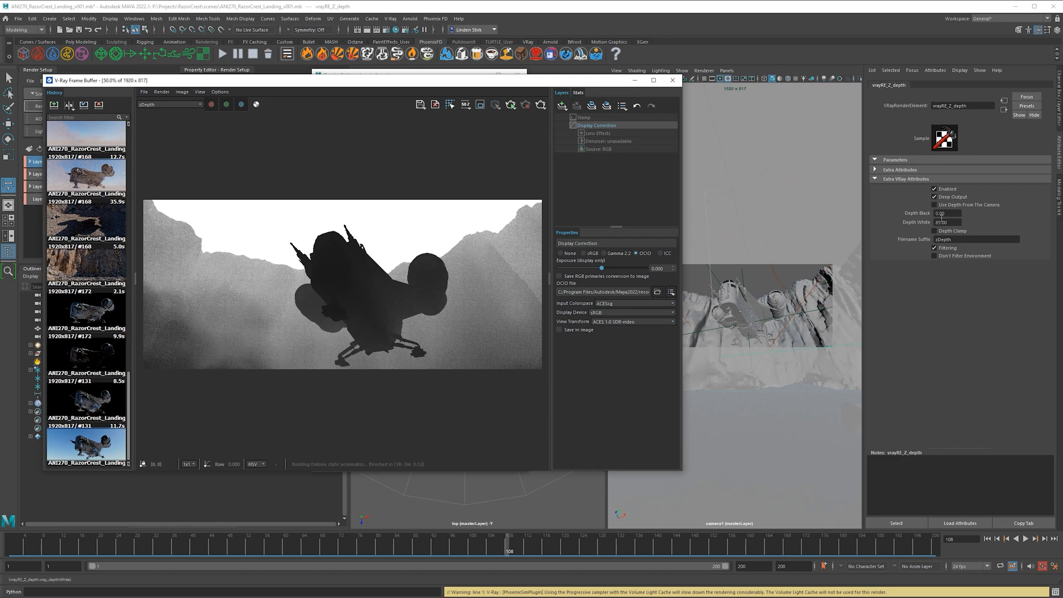
{"action": "left_click", "coordinate": [635, 81]}
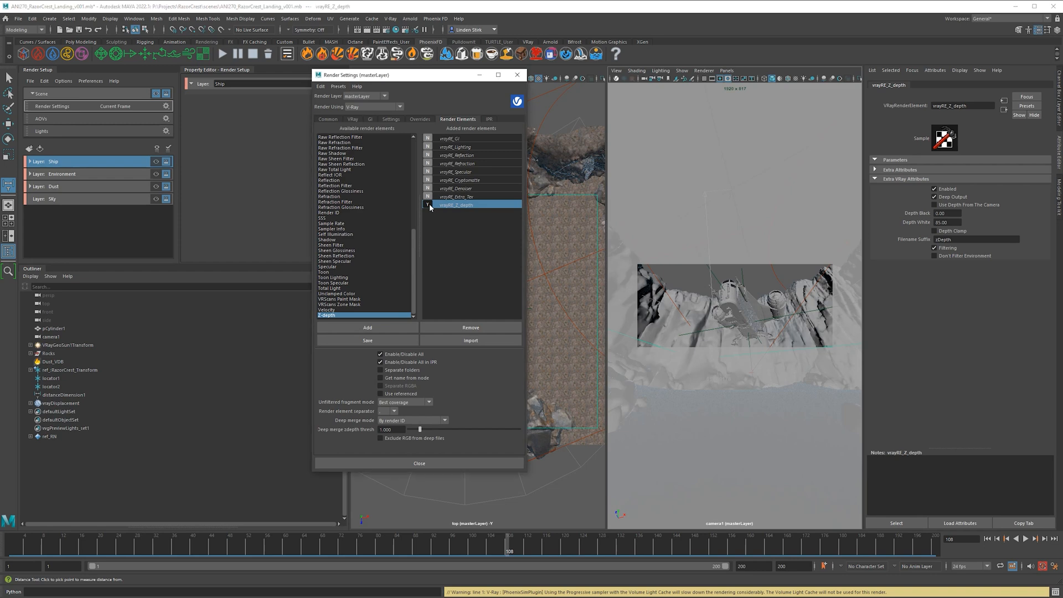
Step: Make the Environment layer the visible layer and try to enable all its render elements directly from GI through Z-depth
{"action": "left_click", "coordinate": [143, 174]}
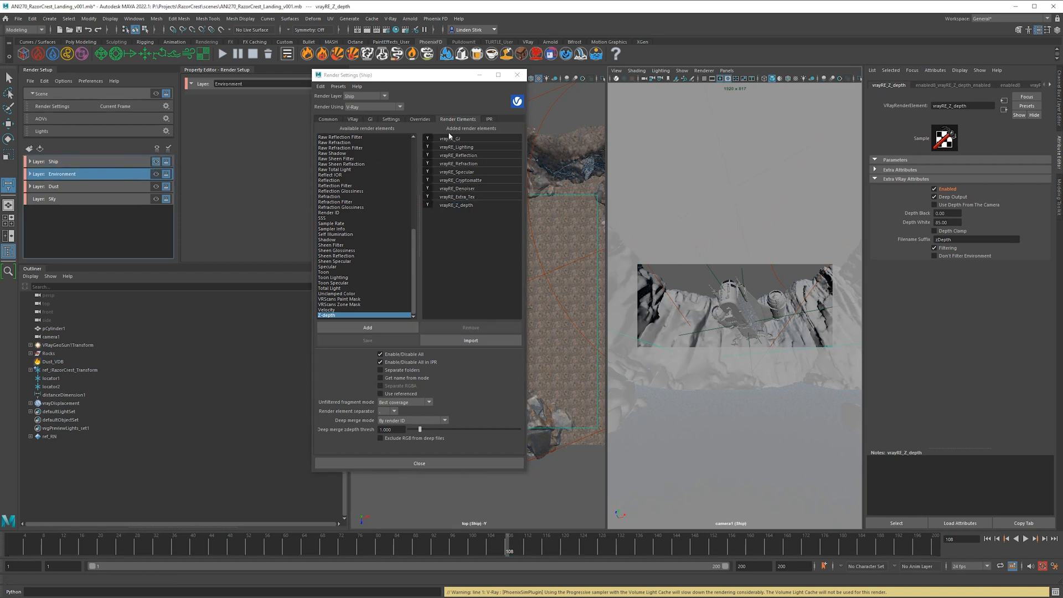
{"action": "left_click", "coordinate": [156, 175]}
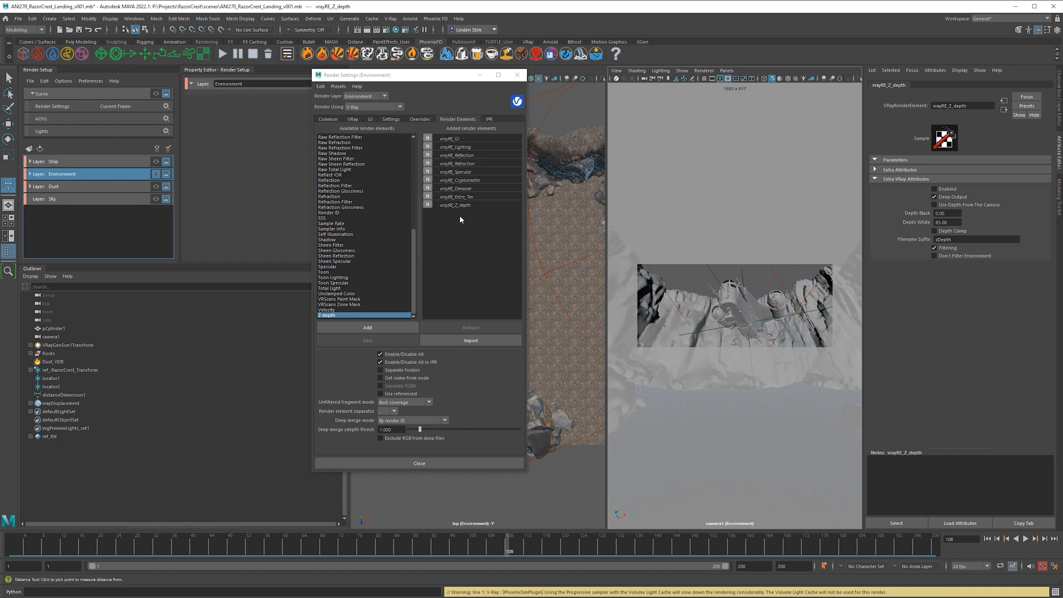
{"action": "left_click", "coordinate": [430, 139]}
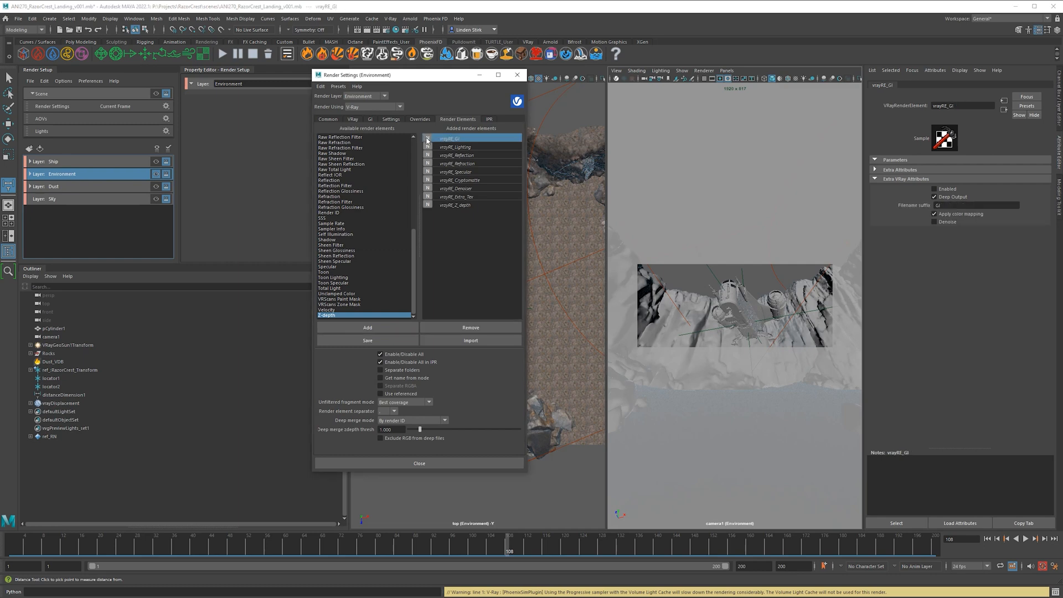
{"action": "left_click_drag", "start_coordinate": [427, 140], "coordinate": [427, 194]}
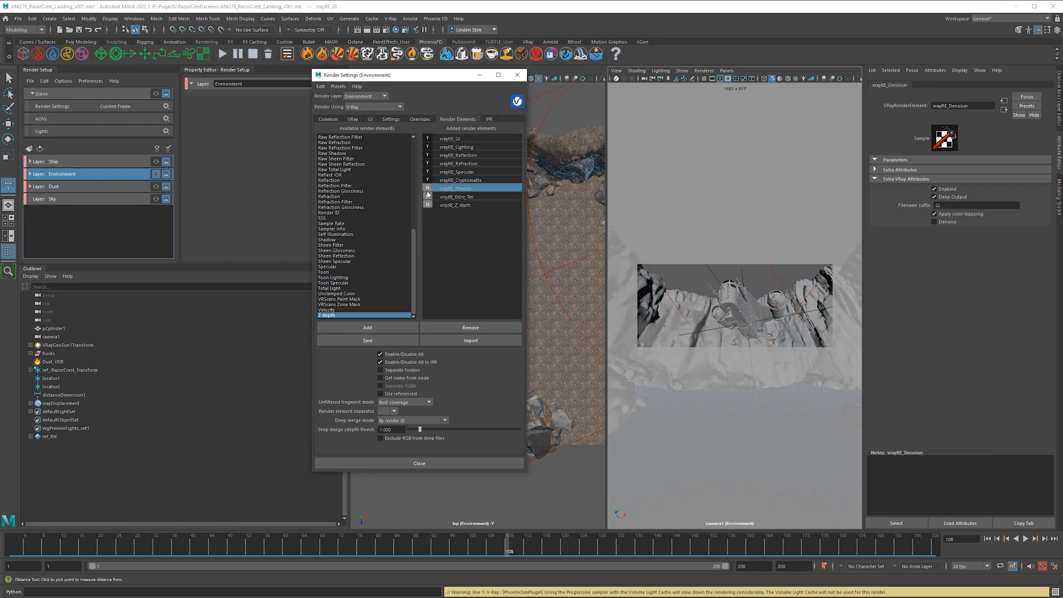
{"action": "left_click", "coordinate": [427, 196]}
{"action": "left_click", "coordinate": [427, 204]}
Step: Return to the master layer and disable all the render elements from GI through Z-depth
{"action": "left_click", "coordinate": [156, 93]}
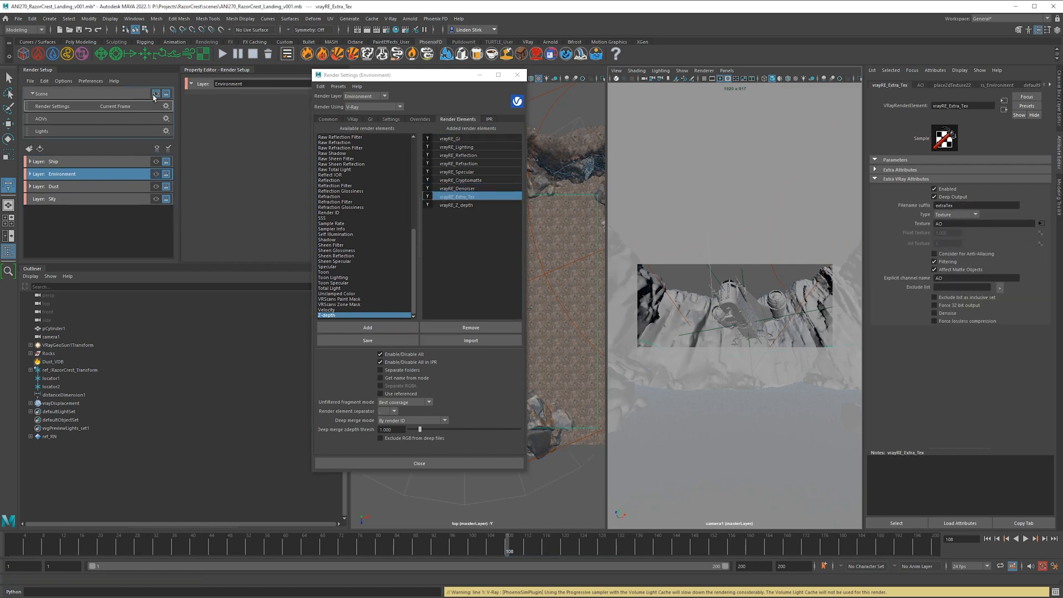
{"action": "left_click", "coordinate": [461, 138]}
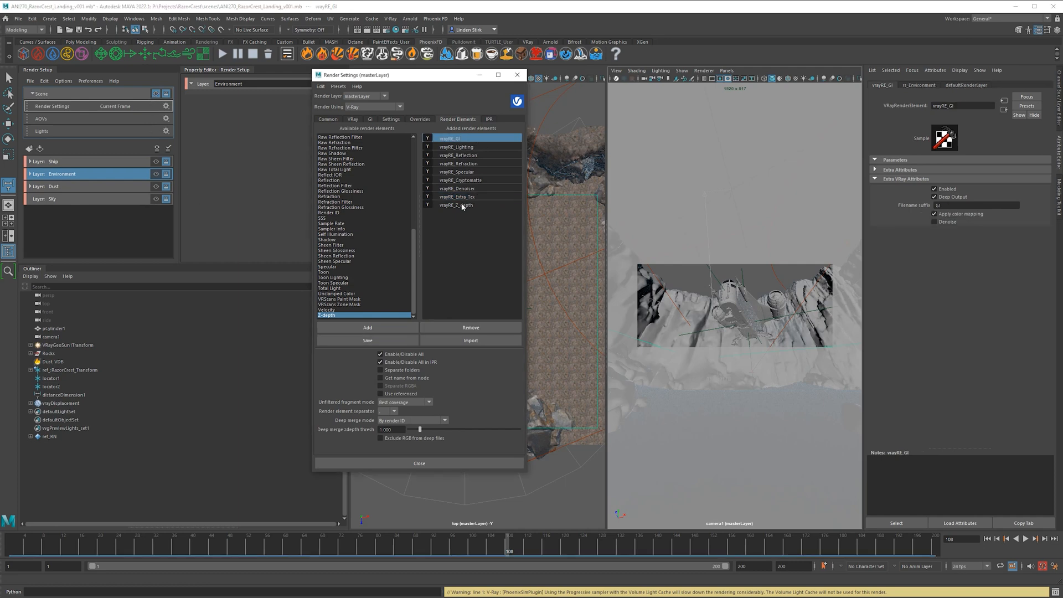
{"action": "left_click", "coordinate": [462, 205], "text": "shift"}
{"action": "left_click", "coordinate": [427, 205]}
{"action": "left_click", "coordinate": [464, 252]}
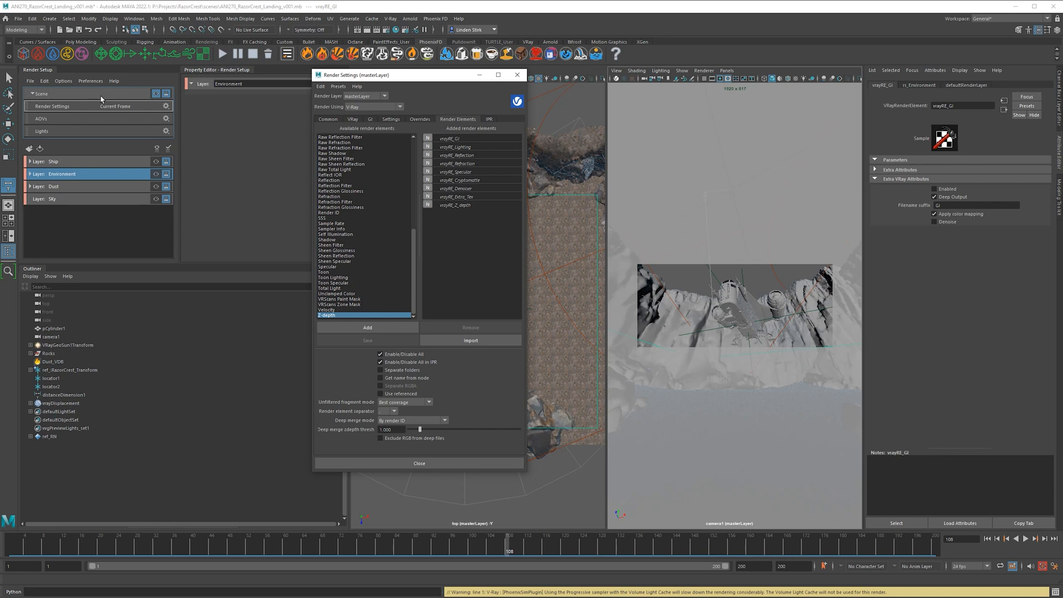
Step: Make the Ship layer visible to check its render elements and switch the visible layer to Environment
{"action": "left_click", "coordinate": [112, 161]}
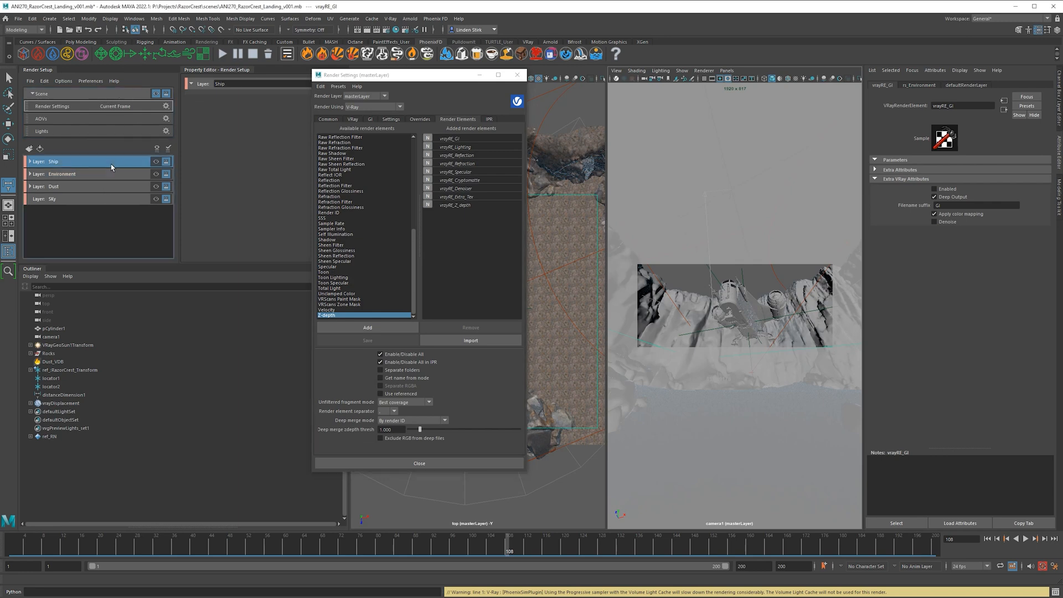
{"action": "left_click", "coordinate": [155, 163]}
{"action": "left_click", "coordinate": [131, 176]}
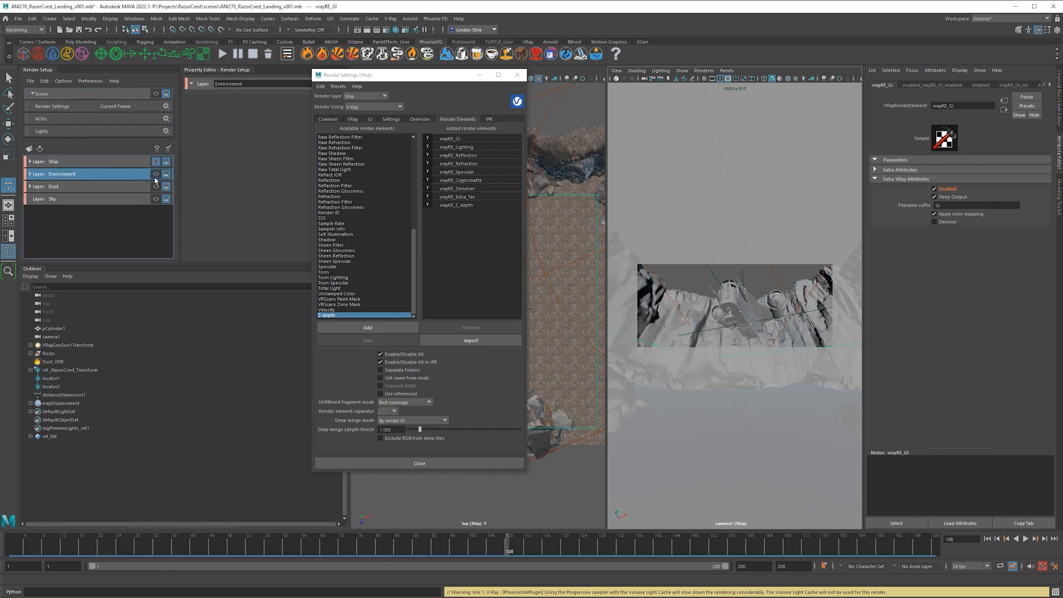
{"action": "left_click", "coordinate": [155, 177]}
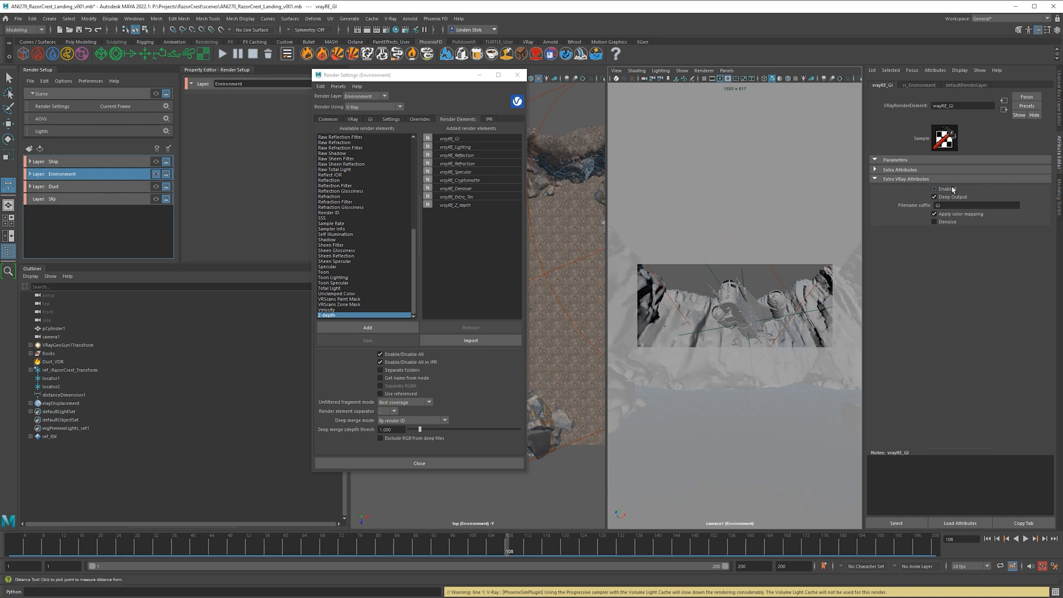
Step: Create absolute overrides on the Enabled attribute of the GI, Lighting and Reflection elements for the Environment layer and enable them
{"action": "left_click", "coordinate": [481, 138]}
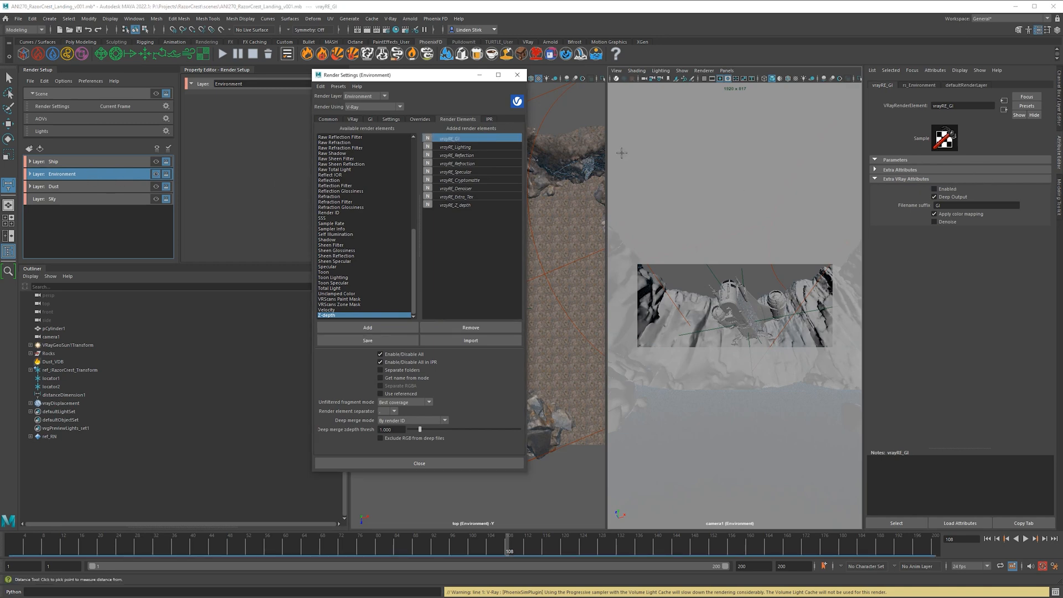
{"action": "right_click", "coordinate": [952, 190]}
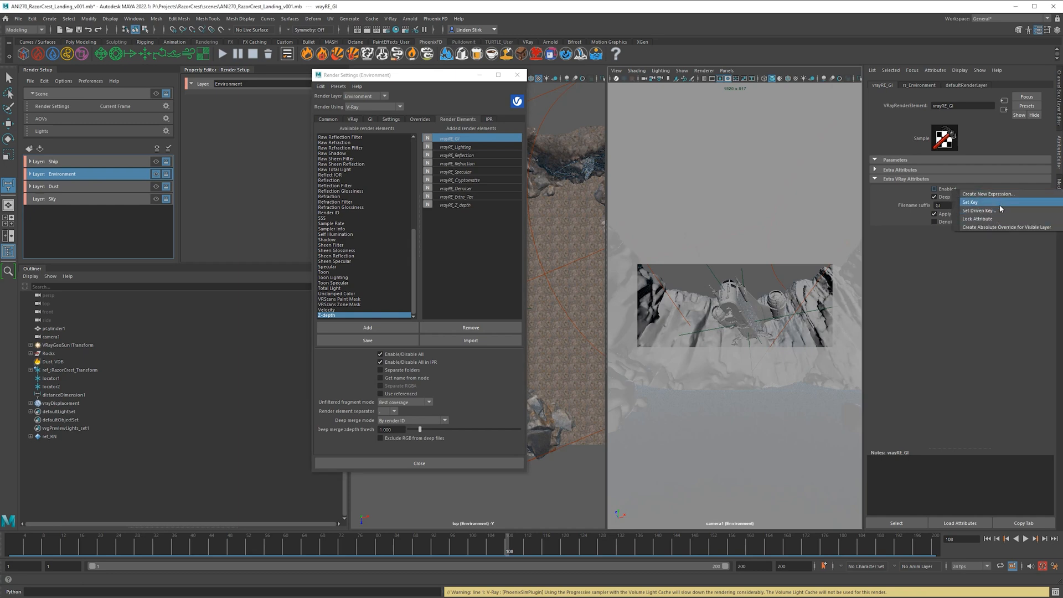
{"action": "left_click", "coordinate": [1002, 227]}
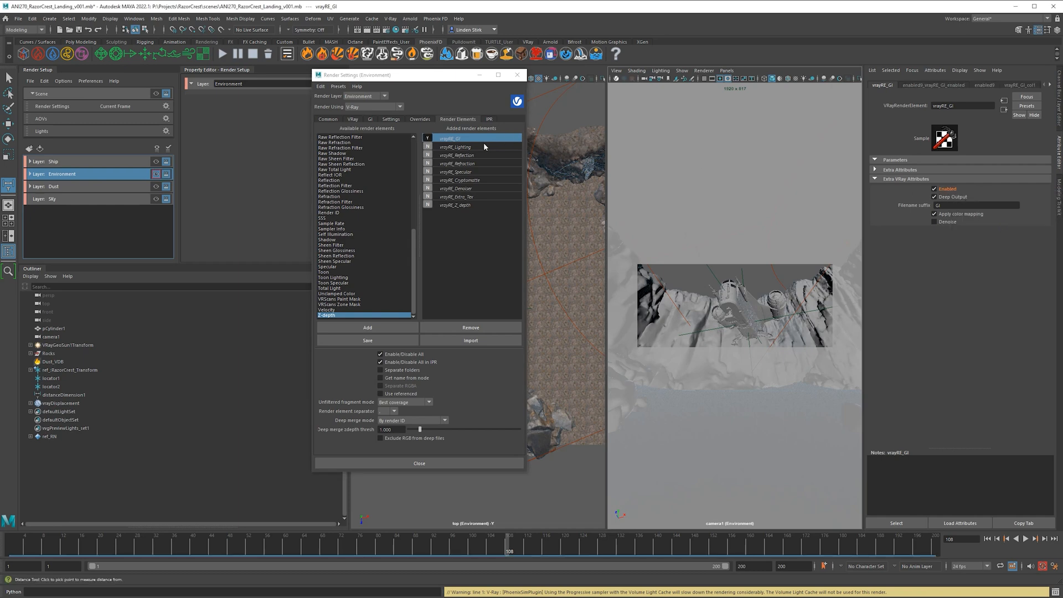
{"action": "left_click", "coordinate": [482, 146]}
{"action": "right_click", "coordinate": [953, 191]}
{"action": "left_click", "coordinate": [1012, 228]}
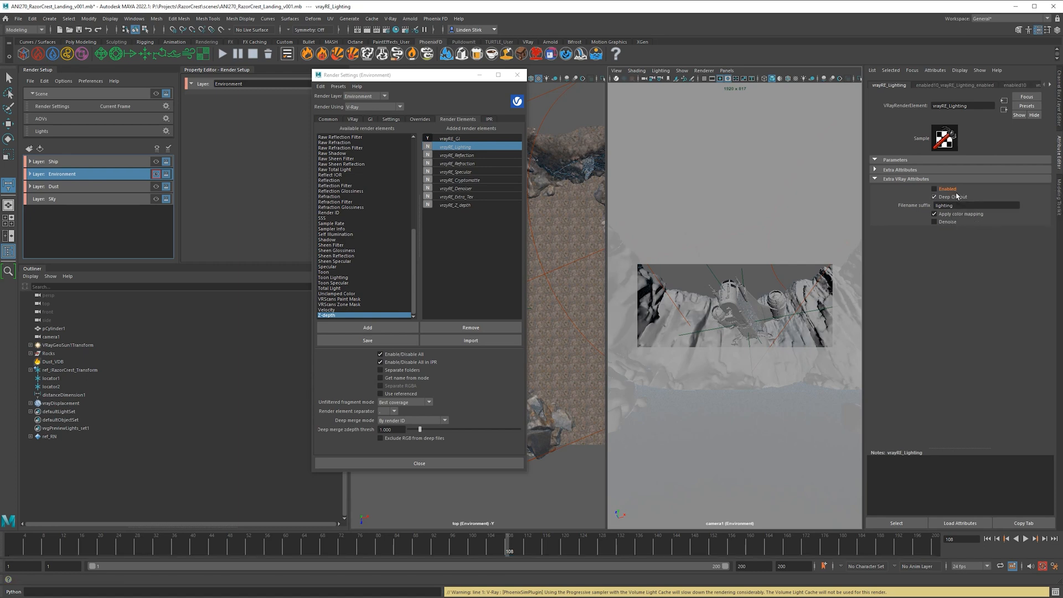
{"action": "left_click", "coordinate": [481, 155]}
{"action": "right_click", "coordinate": [953, 192]}
{"action": "left_click", "coordinate": [1008, 228]}
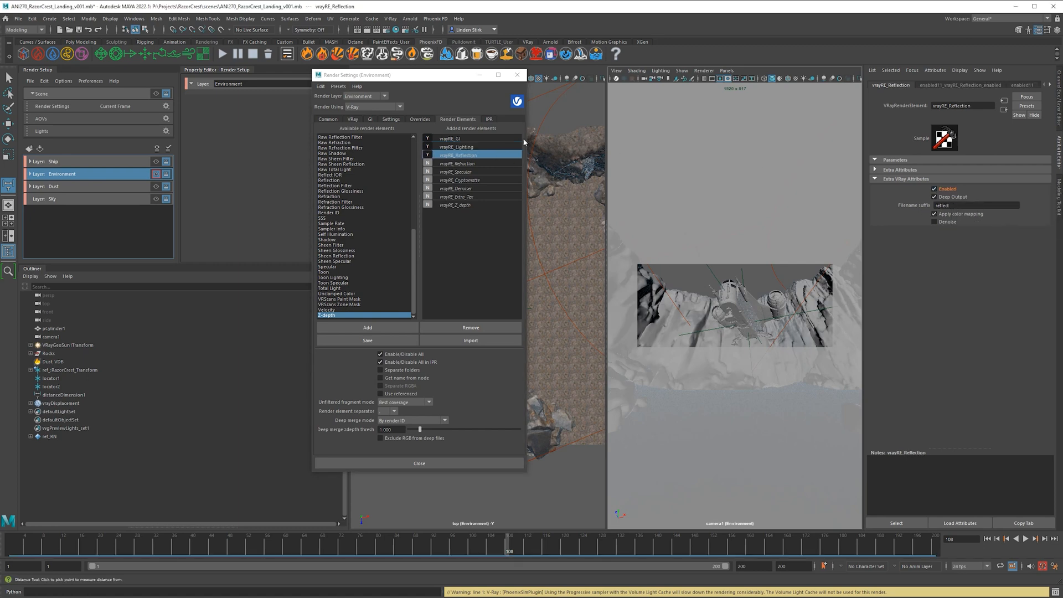
Step: Override and enable the Refraction, Specular, Cryptomatte and Denoiser elements for the Environment layer
{"action": "left_click", "coordinate": [482, 164]}
{"action": "right_click", "coordinate": [954, 192]}
{"action": "left_click", "coordinate": [1007, 227]}
{"action": "left_click", "coordinate": [482, 171]}
{"action": "right_click", "coordinate": [953, 192]}
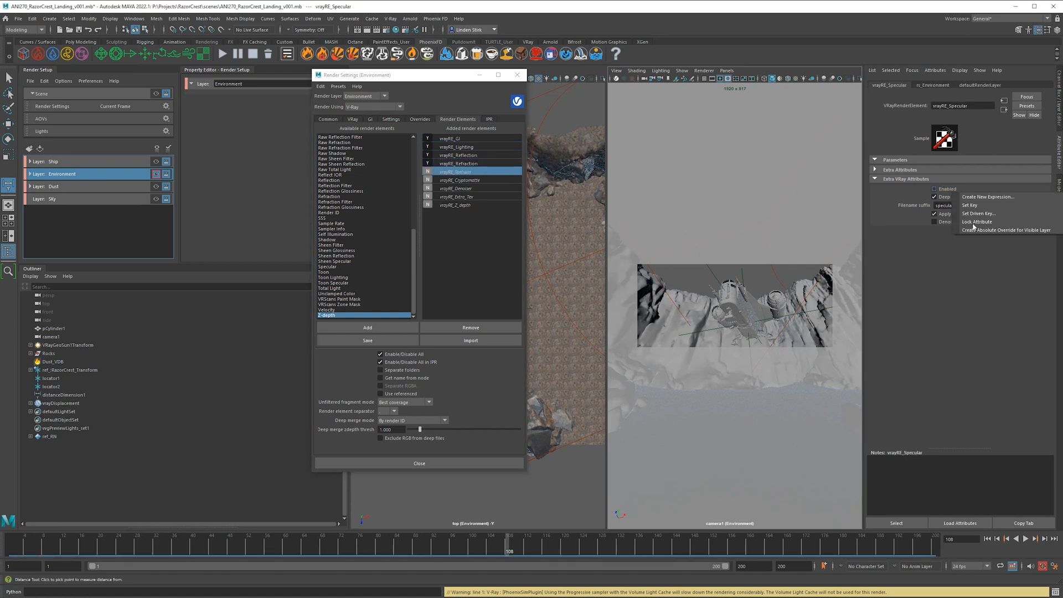
{"action": "left_click", "coordinate": [1008, 227]}
{"action": "left_click", "coordinate": [482, 180]}
{"action": "right_click", "coordinate": [953, 192]}
{"action": "left_click", "coordinate": [1008, 227]}
{"action": "left_click", "coordinate": [481, 188]}
{"action": "right_click", "coordinate": [953, 192]}
{"action": "left_click", "coordinate": [1008, 227]}
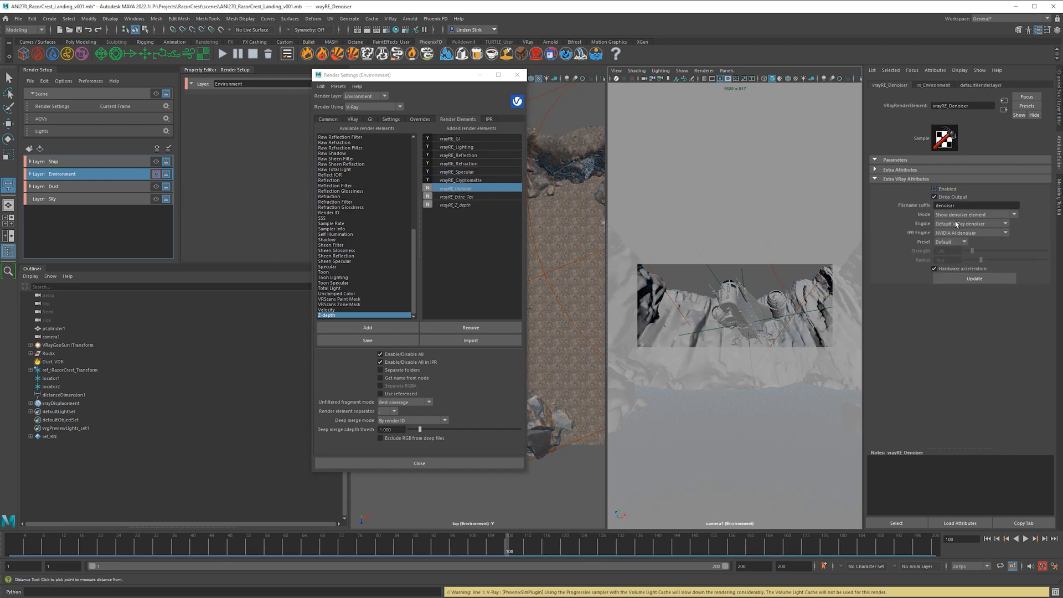
Step: Create an absolute override on the Extra_Tex element's Enabled attribute for the visible layer and set its filename suffix to AO
{"action": "left_click", "coordinate": [482, 197]}
{"action": "right_click", "coordinate": [953, 192]}
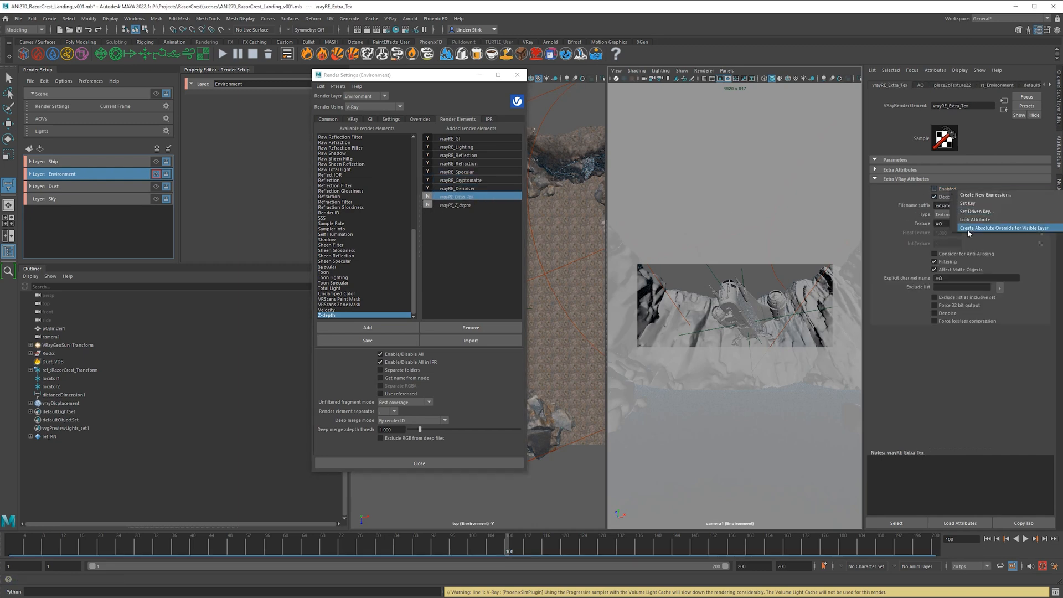
{"action": "left_click", "coordinate": [1007, 228]}
{"action": "left_click_drag", "start_coordinate": [961, 206], "coordinate": [884, 199]}
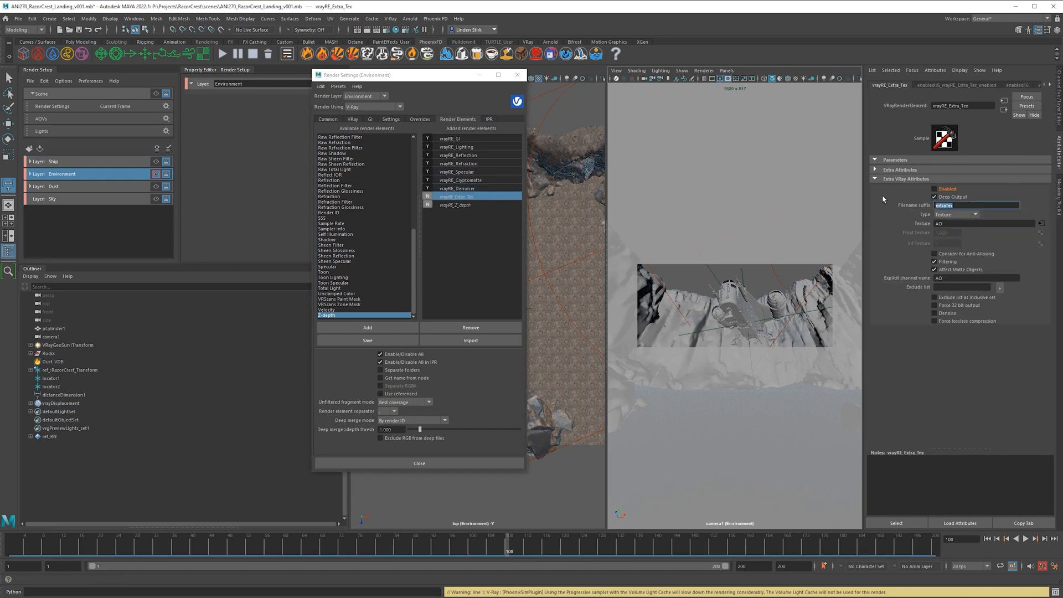
{"action": "type", "text": "AO"}
{"action": "key", "text": "Return"}
Step: Rename the Extra_Tex render element to vrayRE_AO
{"action": "left_click", "coordinate": [474, 197]}
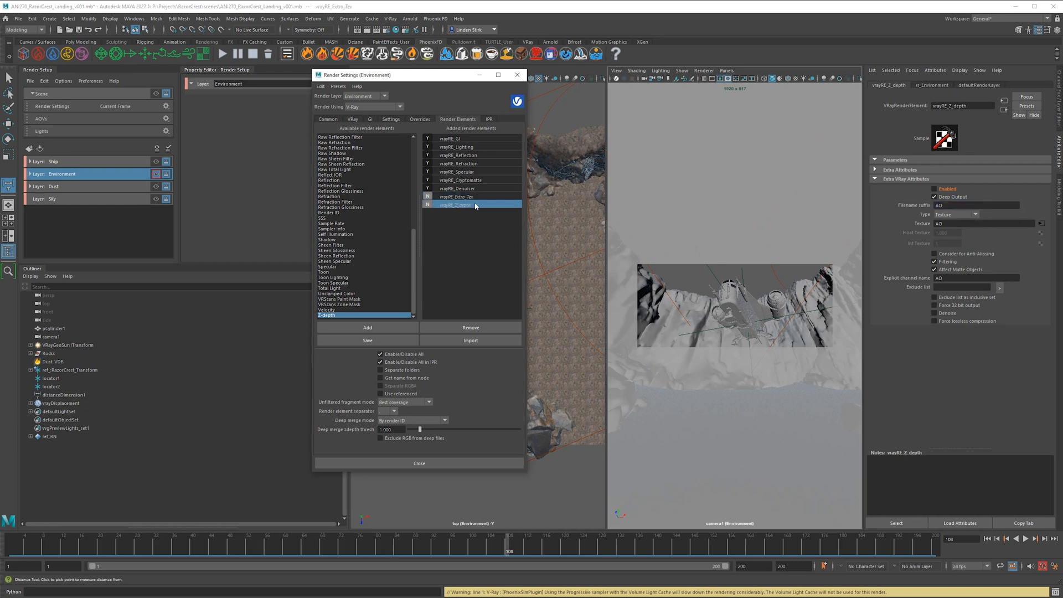
{"action": "double_click", "coordinate": [473, 196]}
{"action": "left_click_drag", "start_coordinate": [475, 196], "coordinate": [455, 197]}
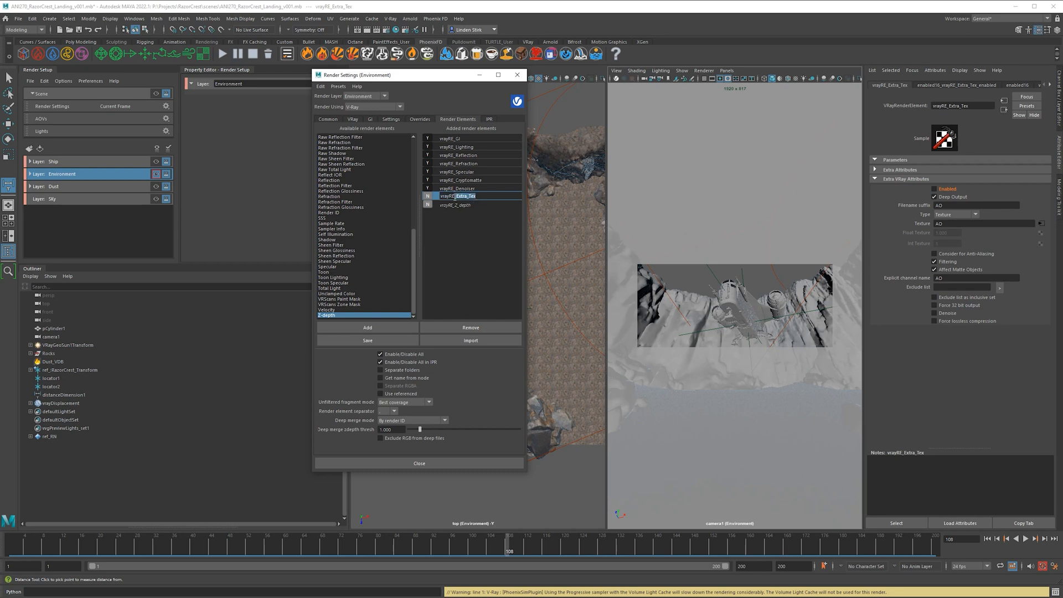
{"action": "type", "text": "AO"}
{"action": "key", "text": "Return"}
{"action": "left_click", "coordinate": [459, 198]}
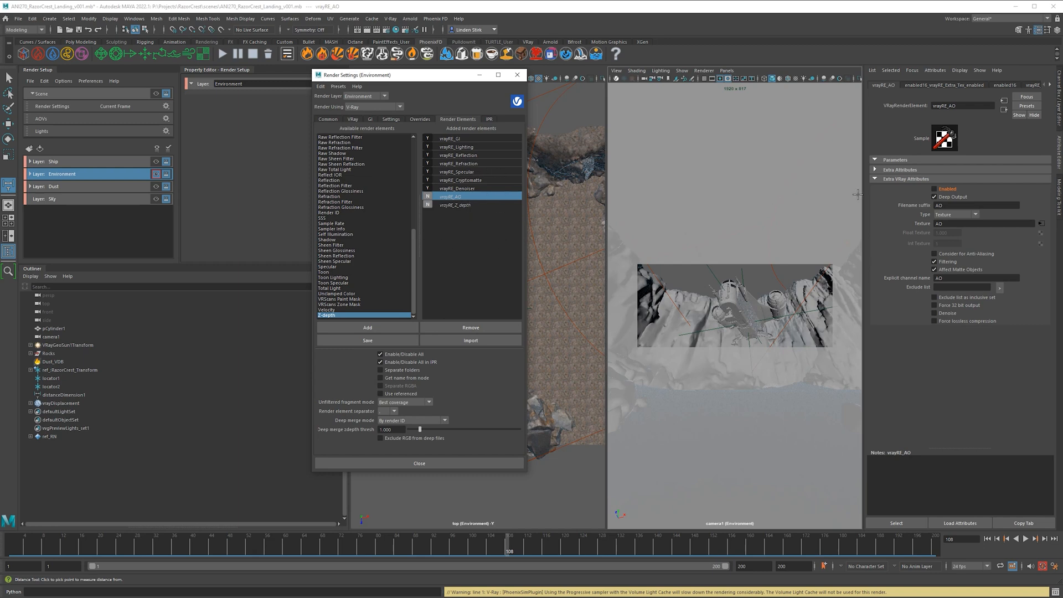
Step: Enable the AO element, and override and enable the Z-depth element for the Environment layer
{"action": "left_click", "coordinate": [934, 189]}
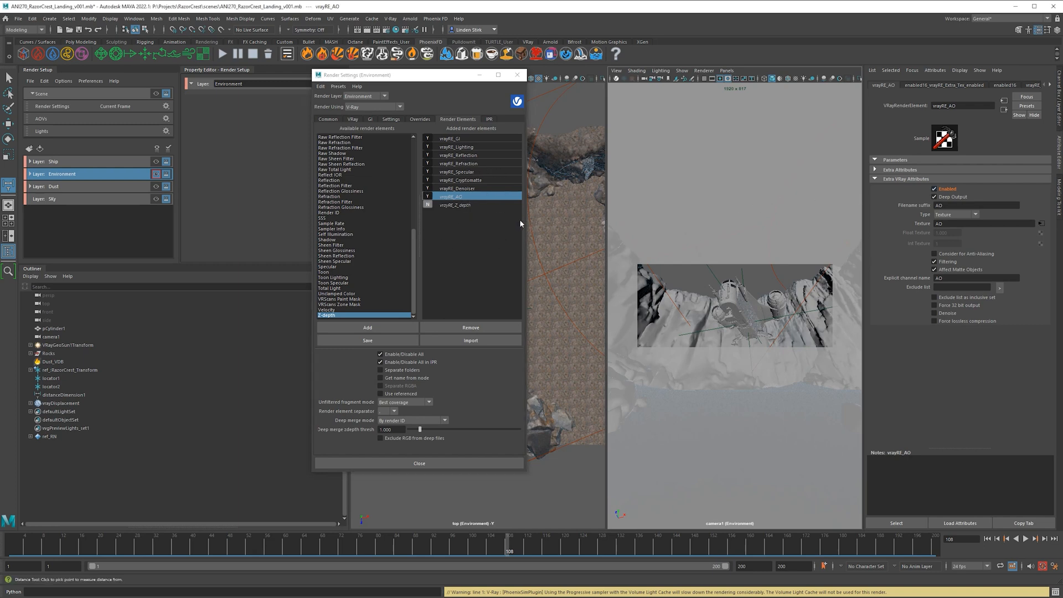
{"action": "left_click", "coordinate": [460, 205]}
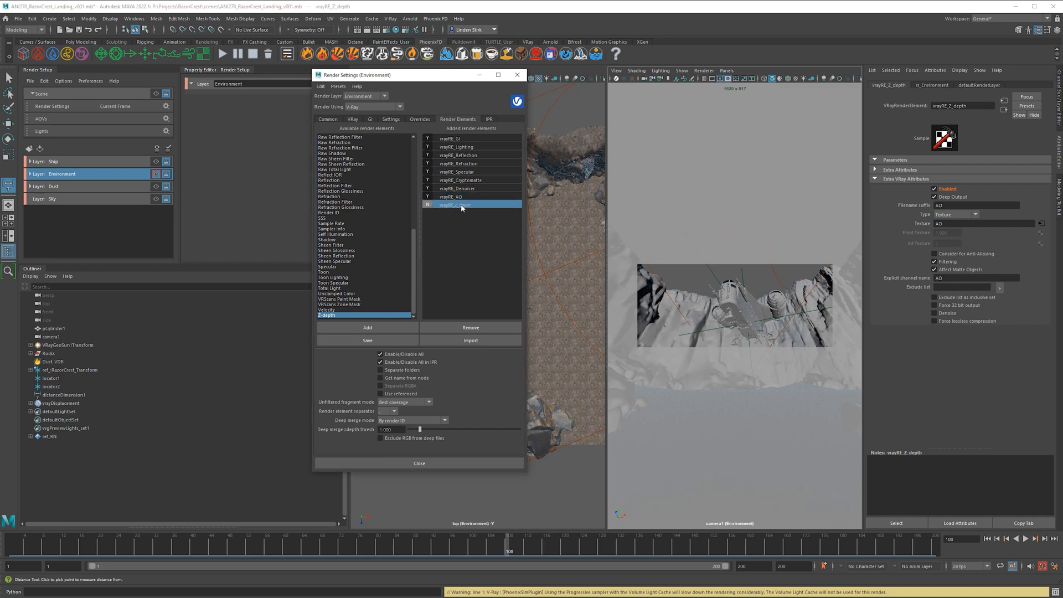
{"action": "left_click", "coordinate": [934, 189]}
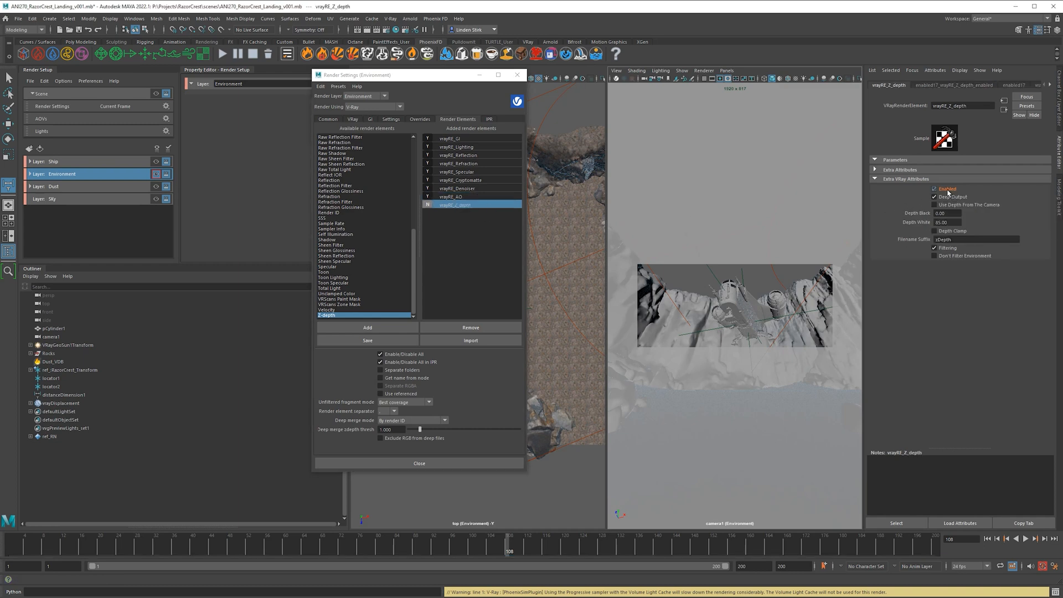
{"action": "left_click", "coordinate": [457, 138]}
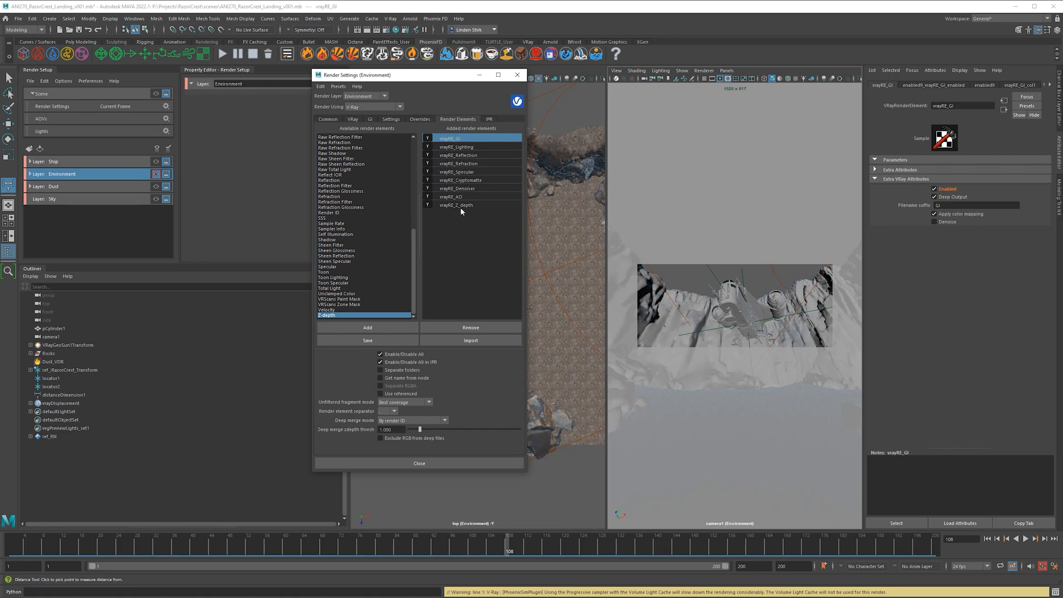
{"action": "left_click", "coordinate": [456, 250]}
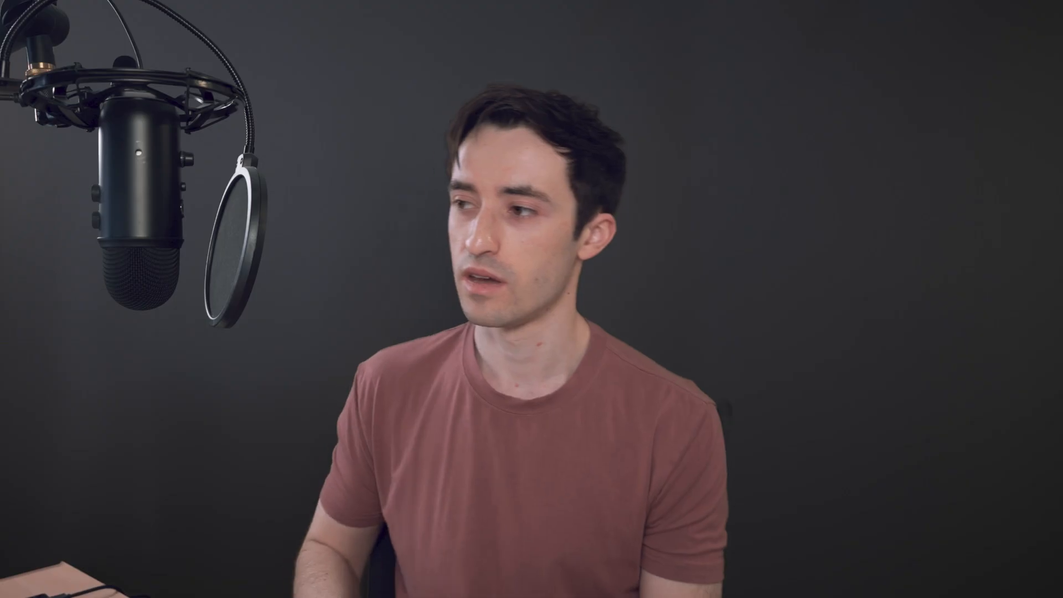